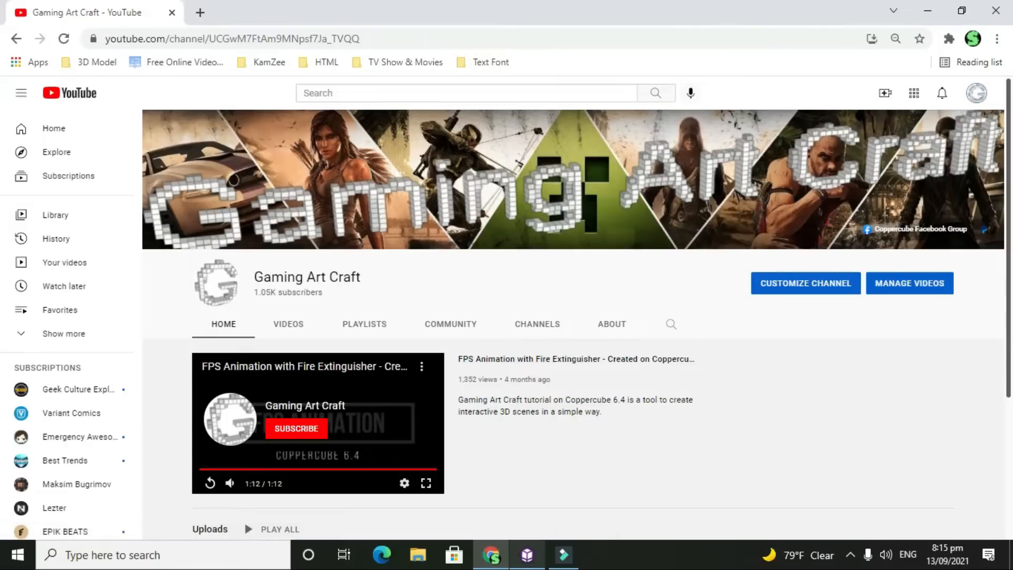
# Switch to CopperCube and examine the Parasite_Venom2 monster in the room, including its material
pyautogui.moveTo(541, 557)
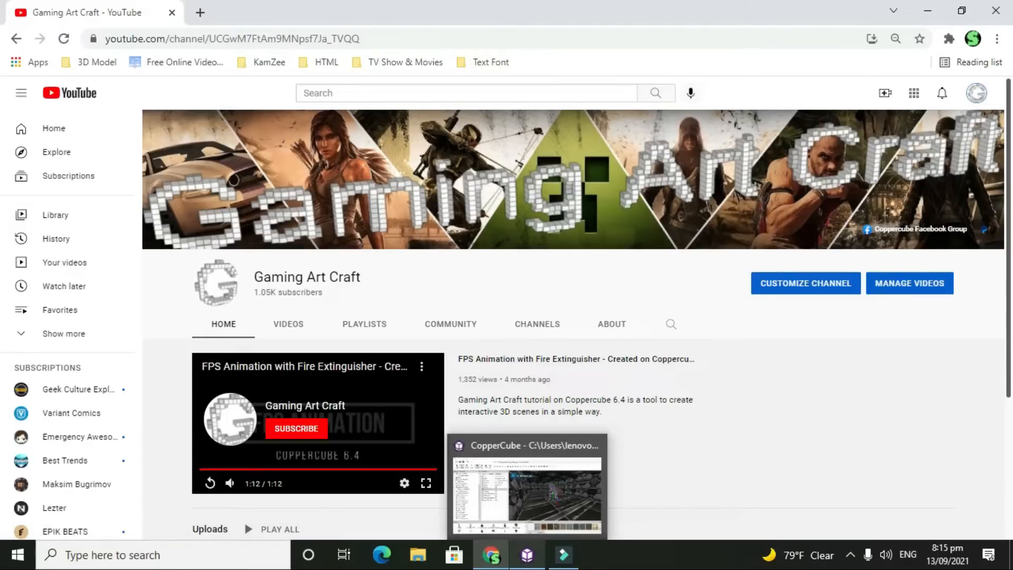
pyautogui.click(528, 555)
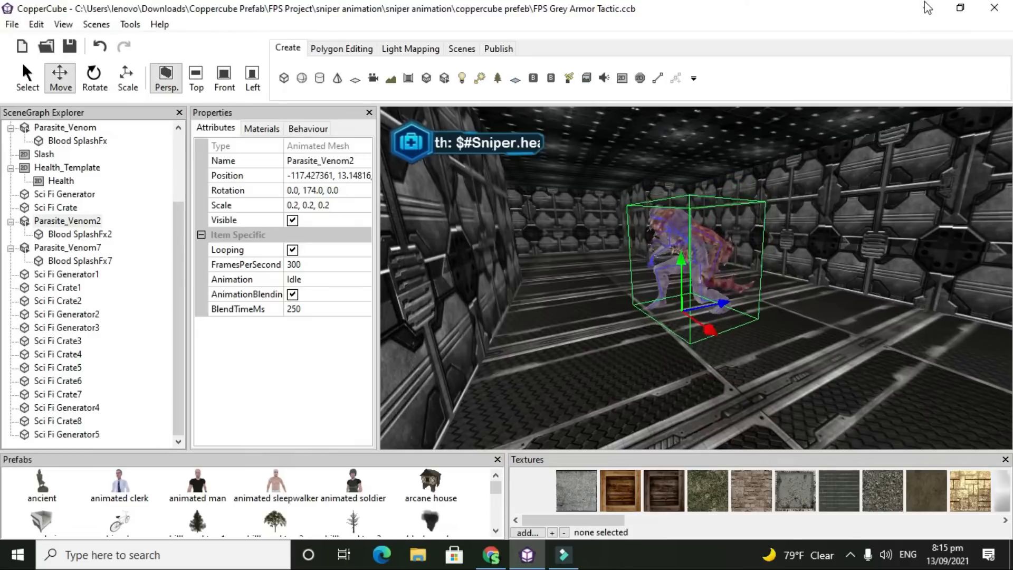
pyautogui.moveTo(554, 350); pyautogui.dragTo(549, 356)
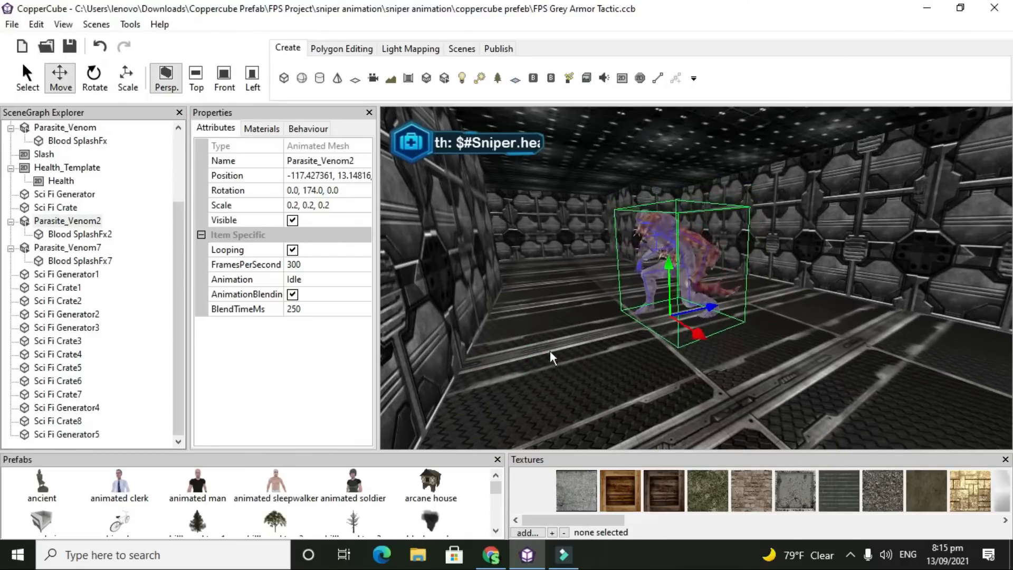
pyautogui.moveTo(477, 276); pyautogui.dragTo(463, 302)
pyautogui.moveTo(563, 366)
pyautogui.mouseDown()
pyautogui.moveTo(572, 359)
pyautogui.moveTo(549, 363)
pyautogui.mouseUp()
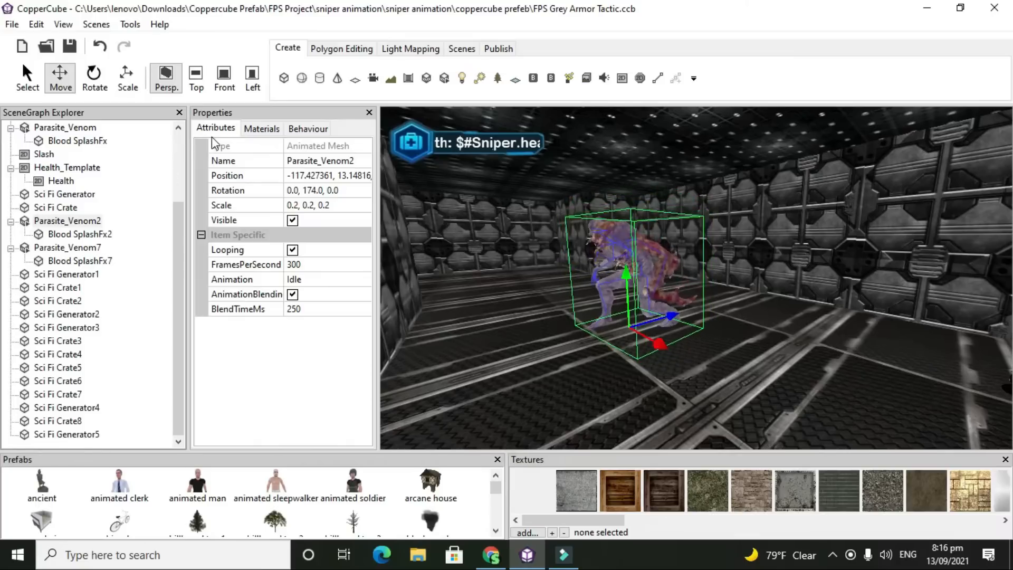
pyautogui.click(260, 128)
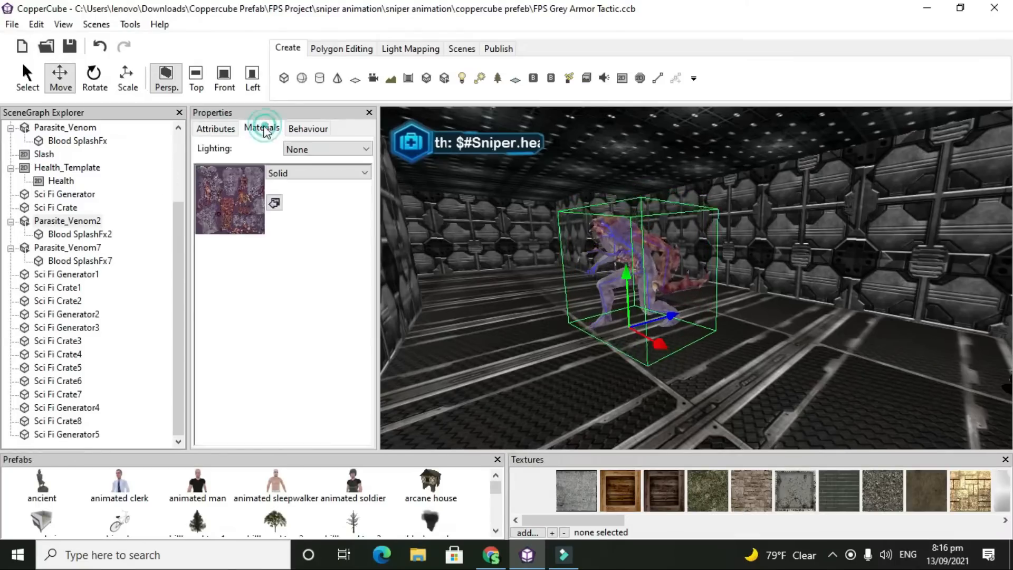
pyautogui.click(213, 127)
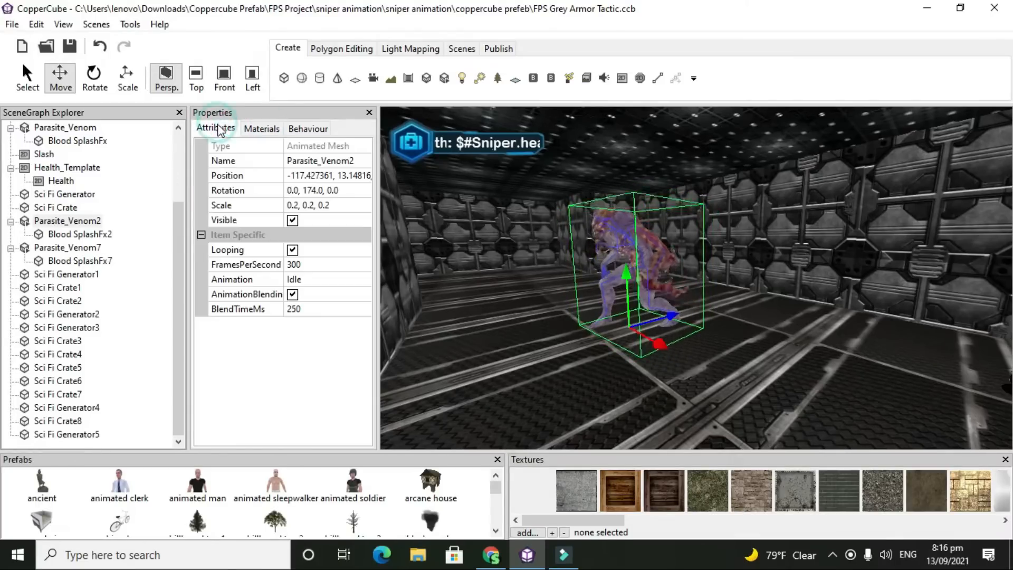
# Preview the Look Around, Scream and Walk animations on the Parasite_Venom2 mesh one after another
pyautogui.click(306, 279)
pyautogui.click(364, 279)
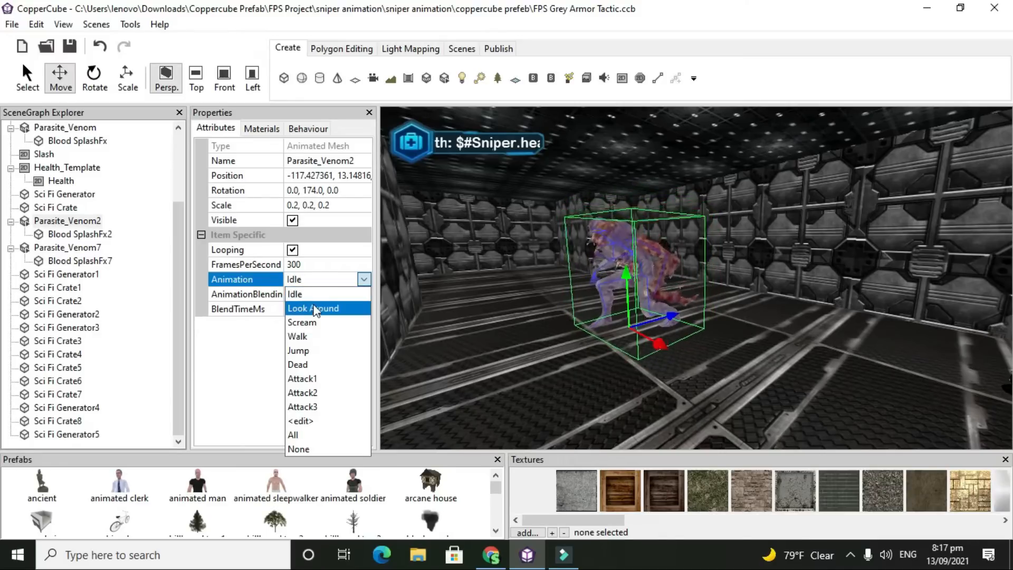
pyautogui.click(312, 308)
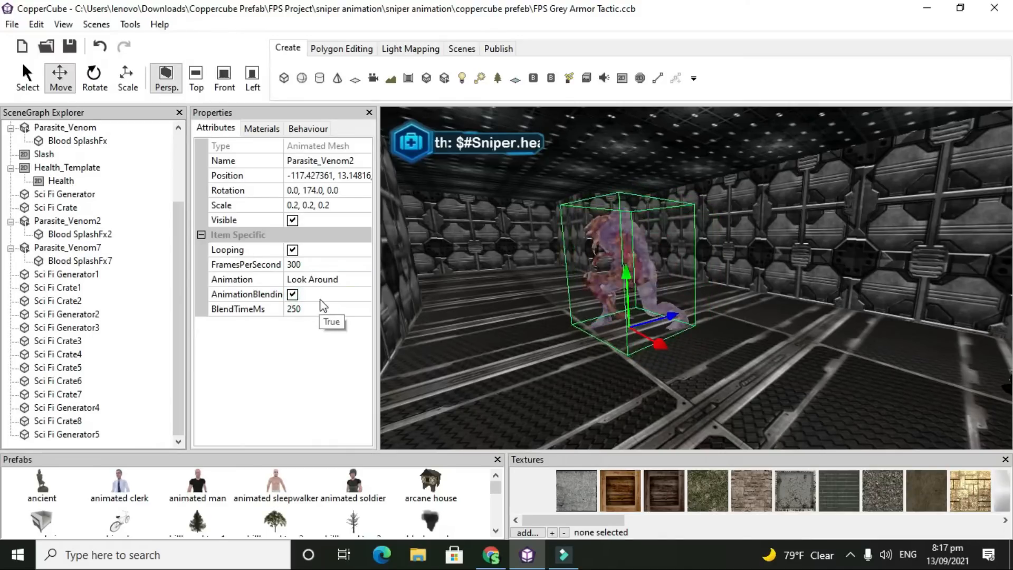
pyautogui.click(317, 280)
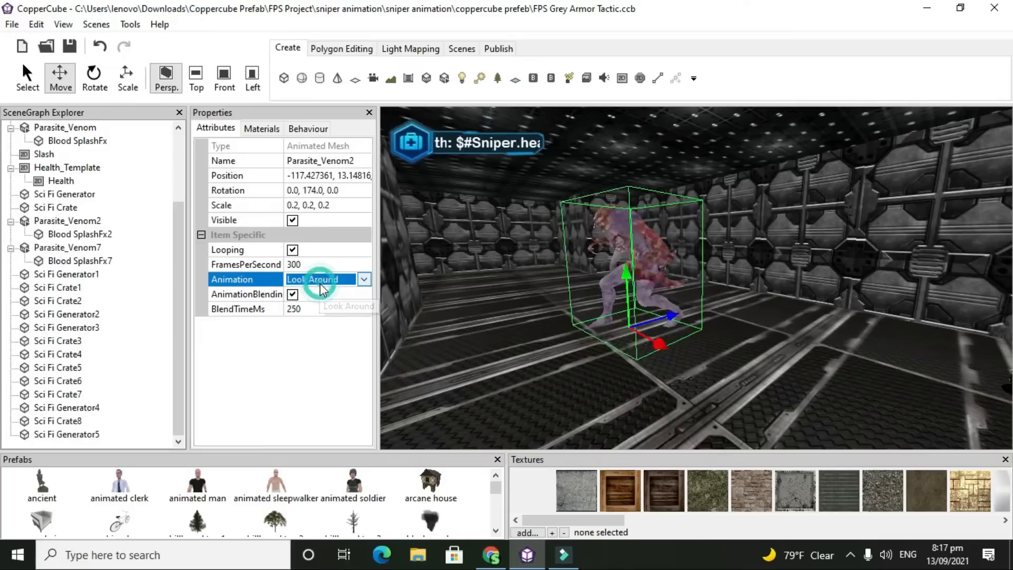
pyautogui.click(316, 280)
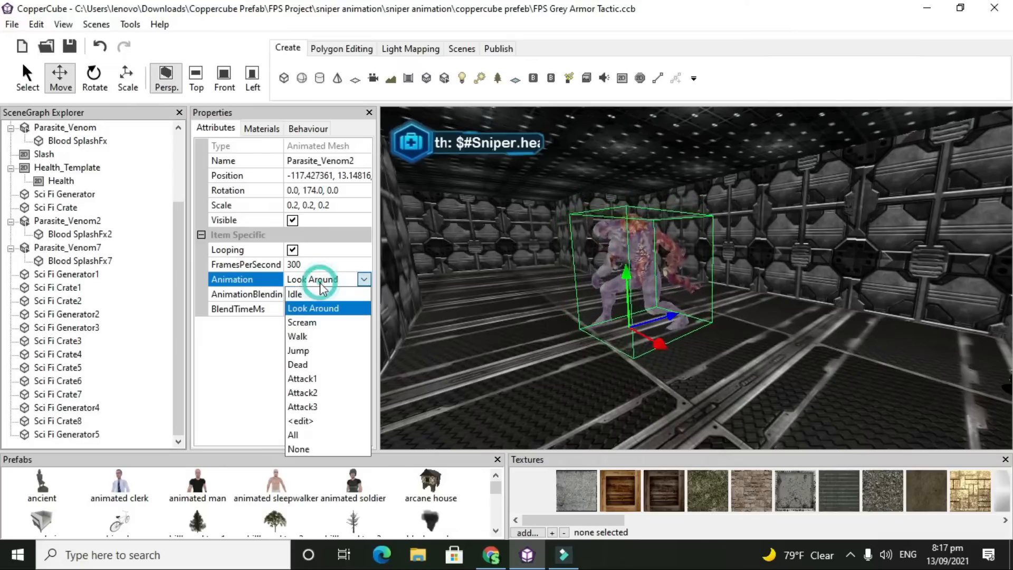
pyautogui.click(311, 322)
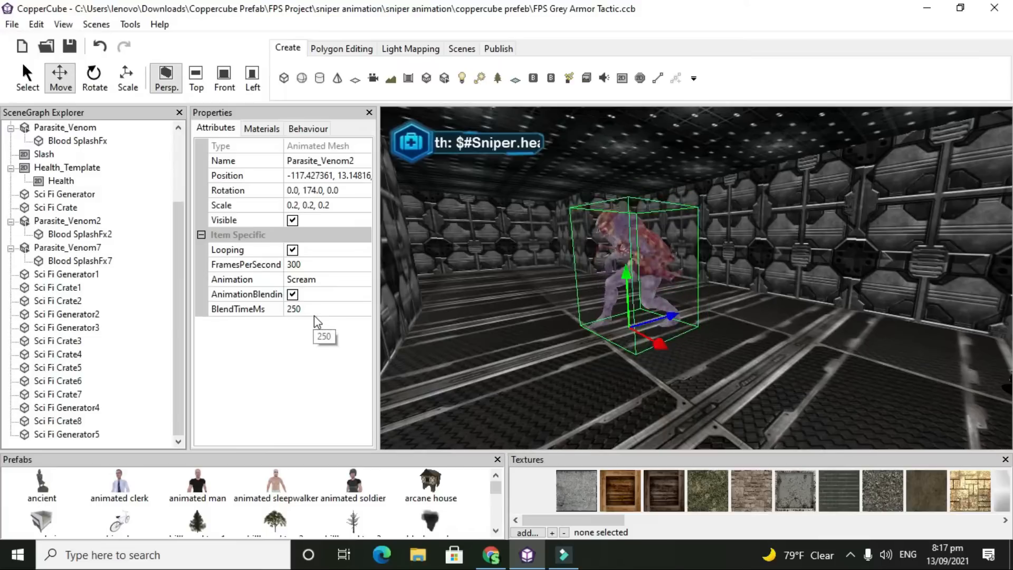
pyautogui.click(324, 279)
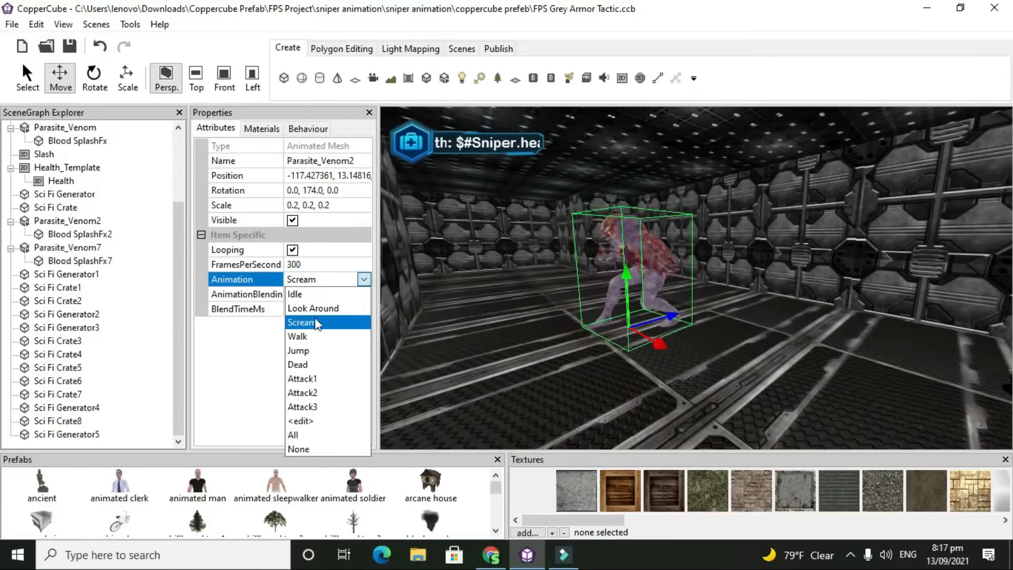
pyautogui.click(310, 336)
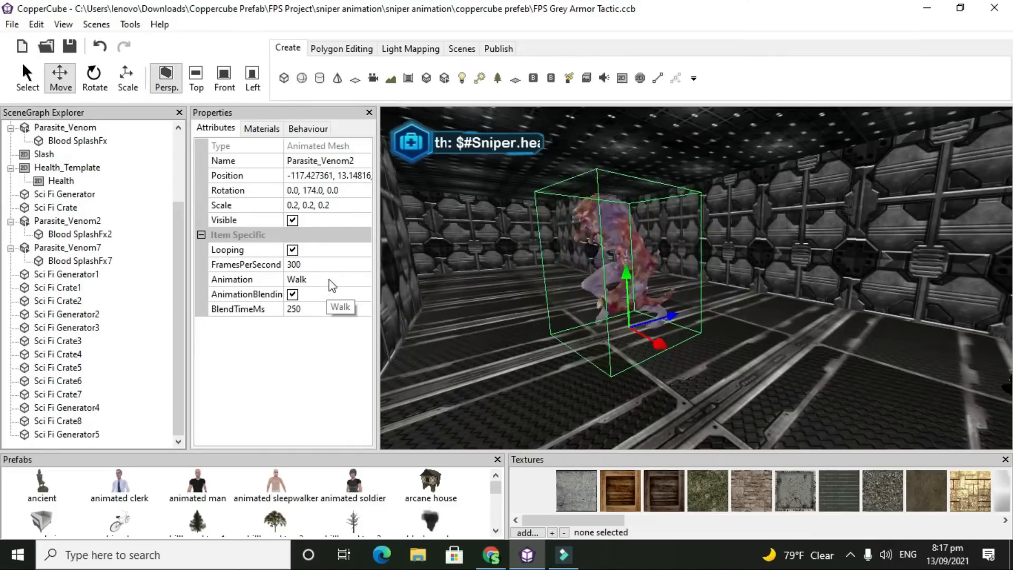
# Preview the Jump and Dead animations on the Parasite_Venom2 mesh
pyautogui.click(328, 280)
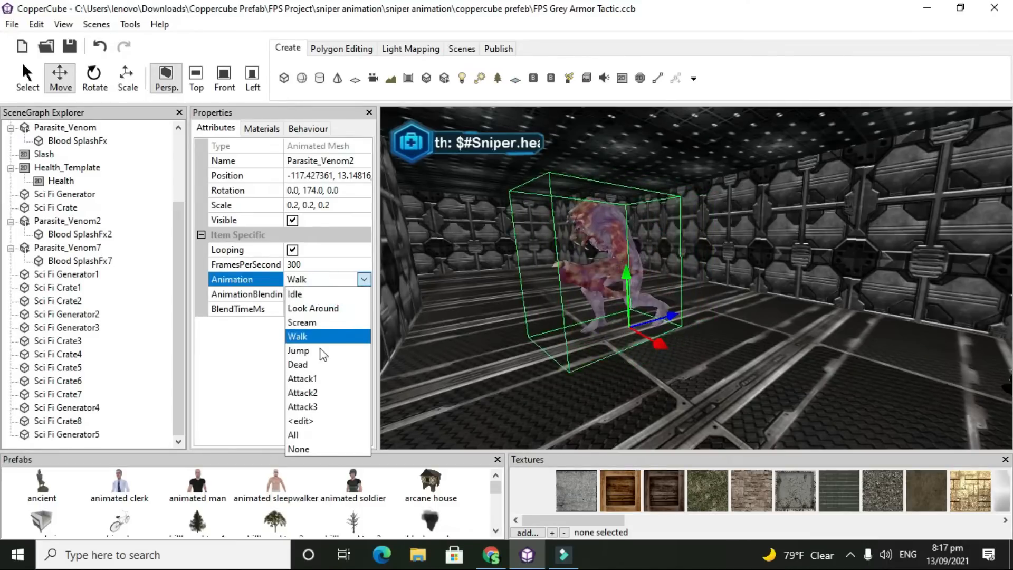
pyautogui.click(323, 351)
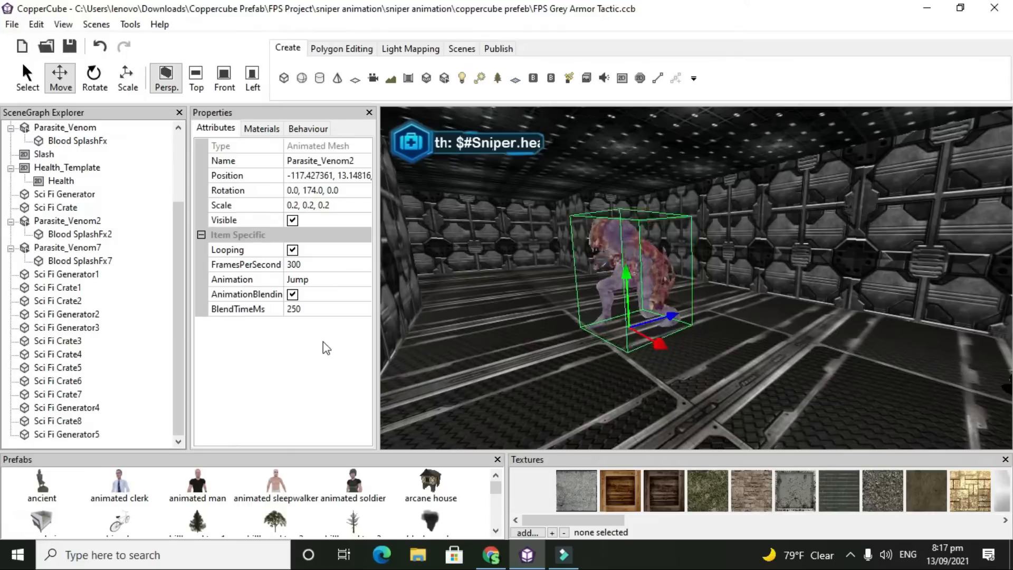
pyautogui.click(324, 285)
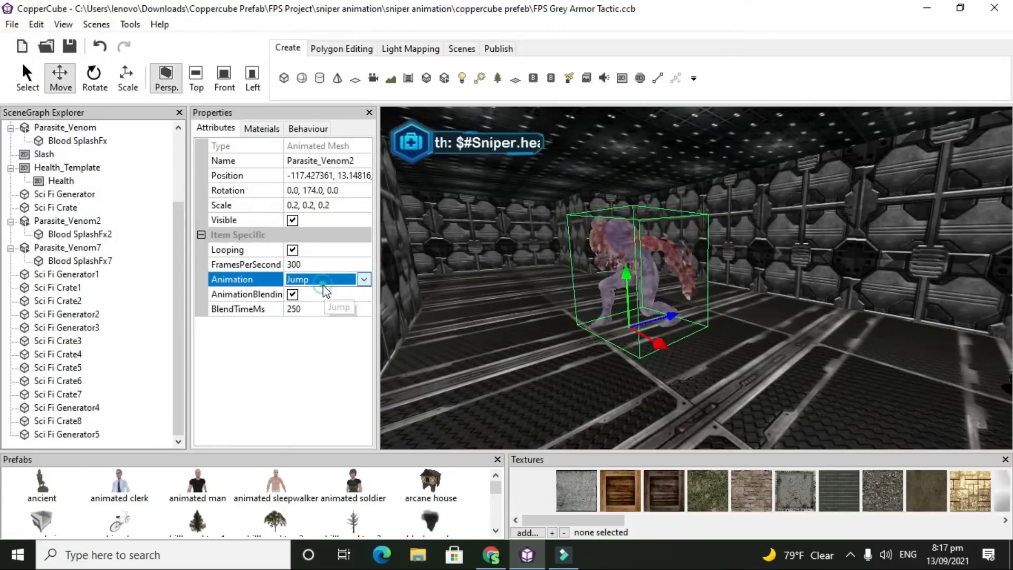
pyautogui.click(324, 285)
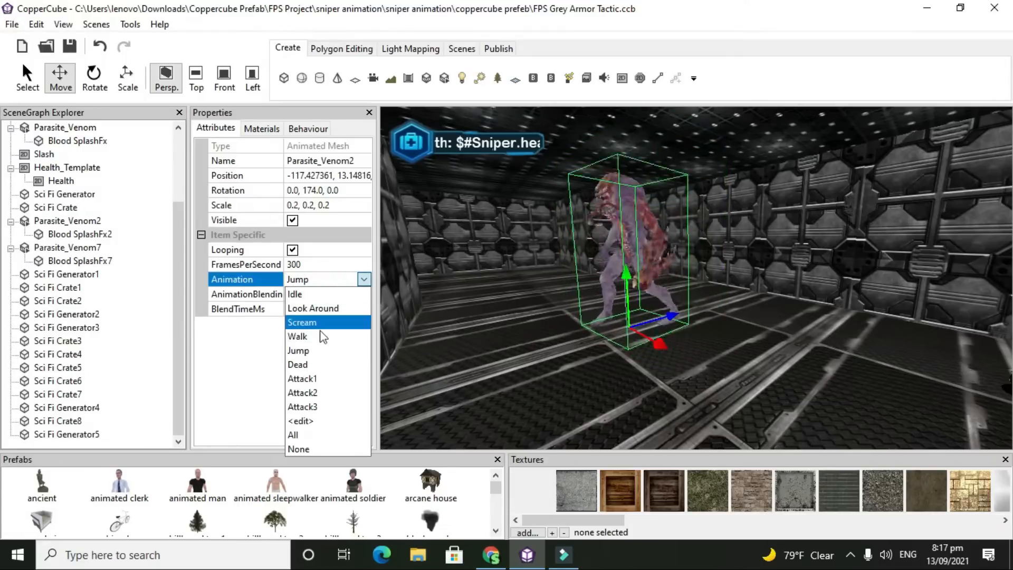
pyautogui.click(317, 363)
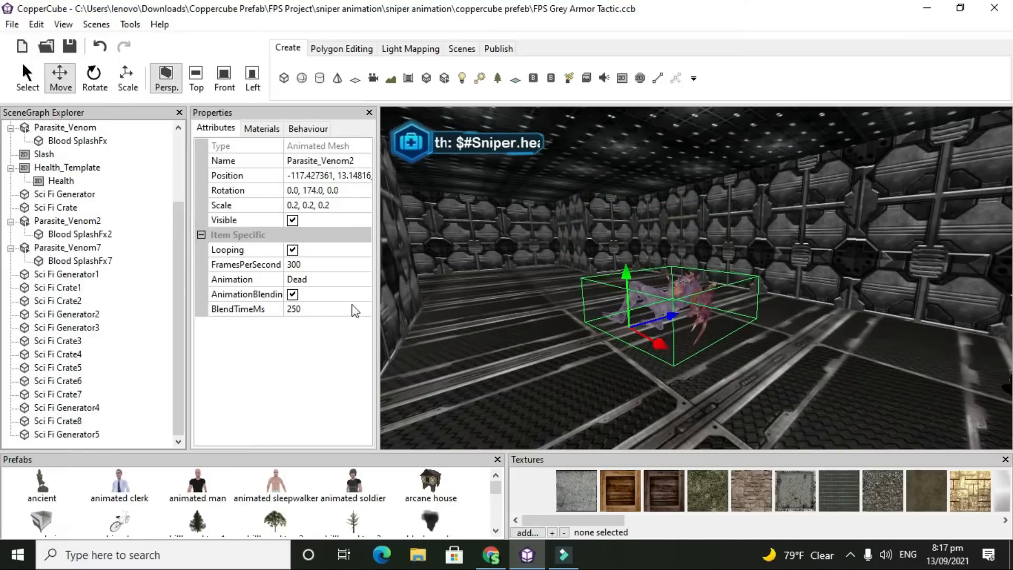
# Preview Parasite_Venom2's Attack1, Attack2, Attack3 and again Attack1 animations, and set its animation back to Idle
pyautogui.click(329, 283)
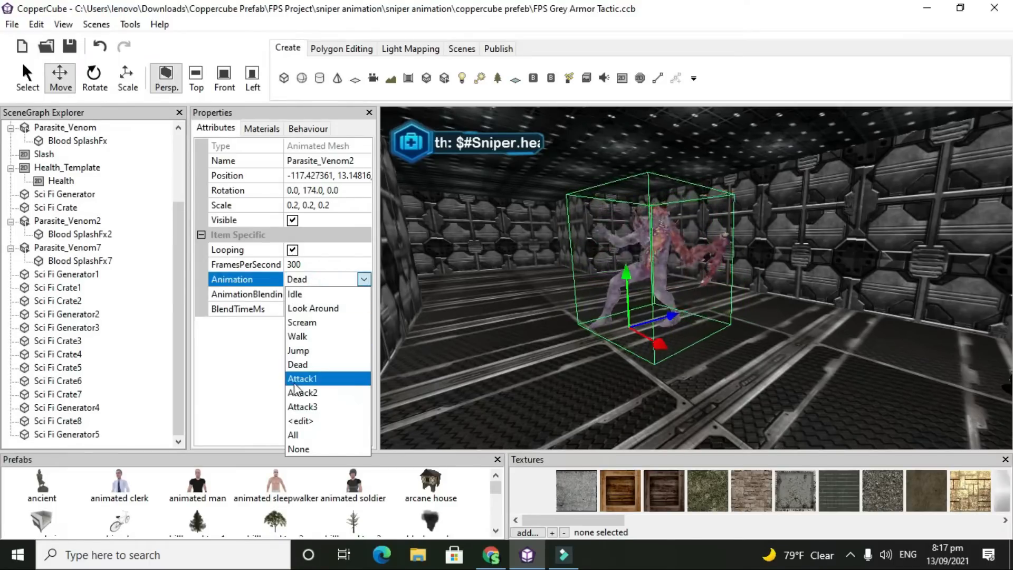
pyautogui.click(301, 379)
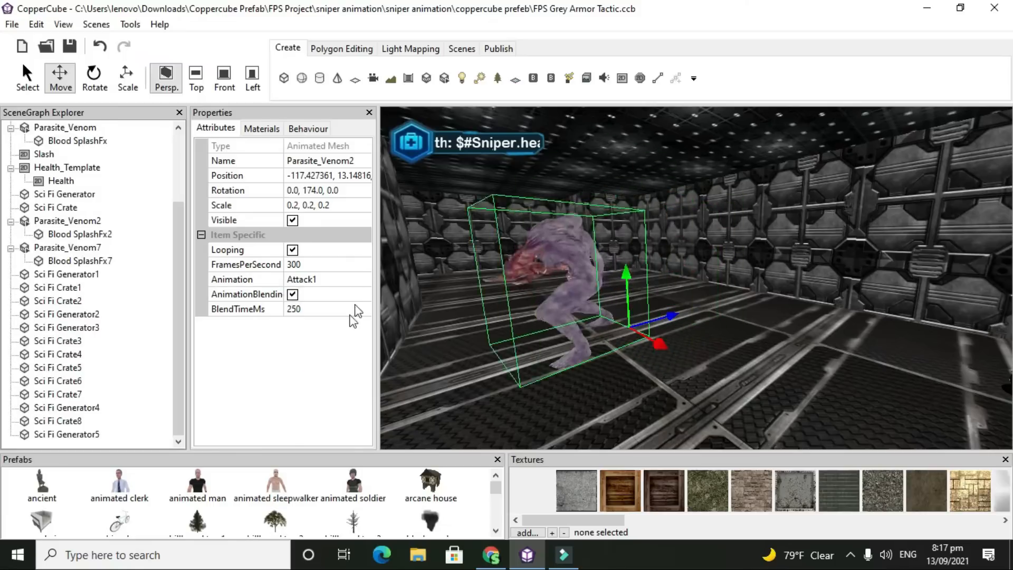
pyautogui.click(339, 280)
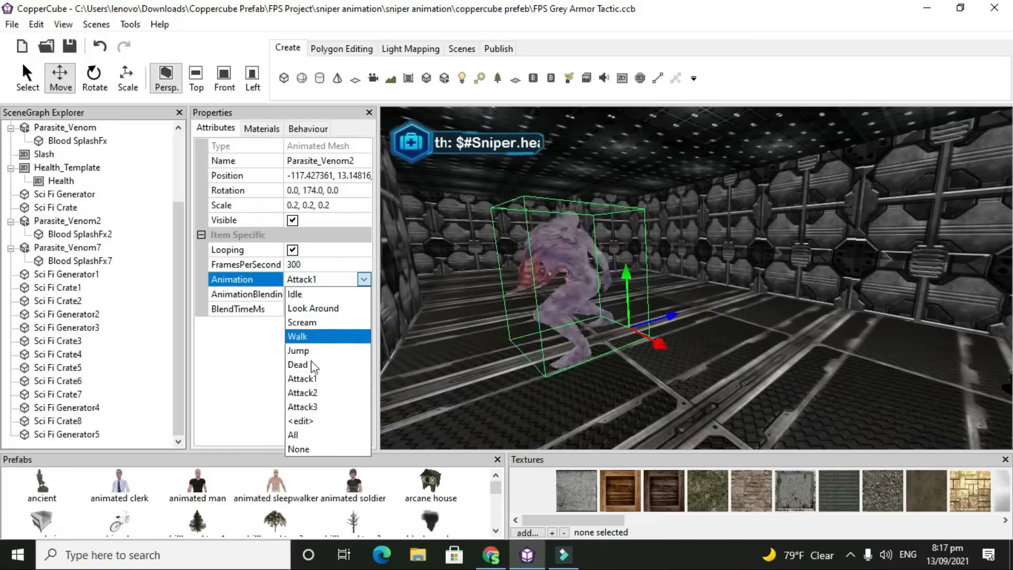
pyautogui.click(313, 392)
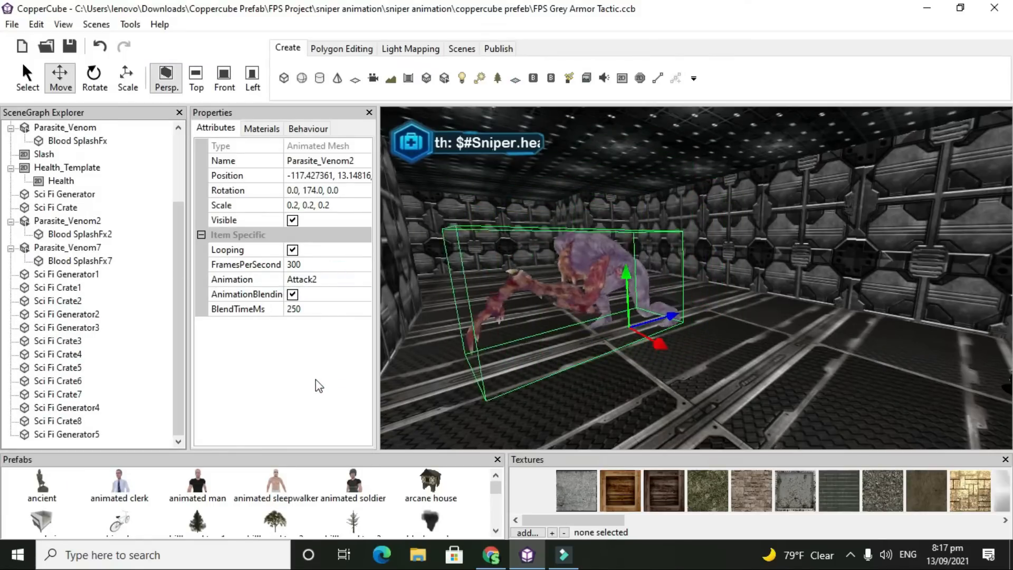
pyautogui.click(328, 281)
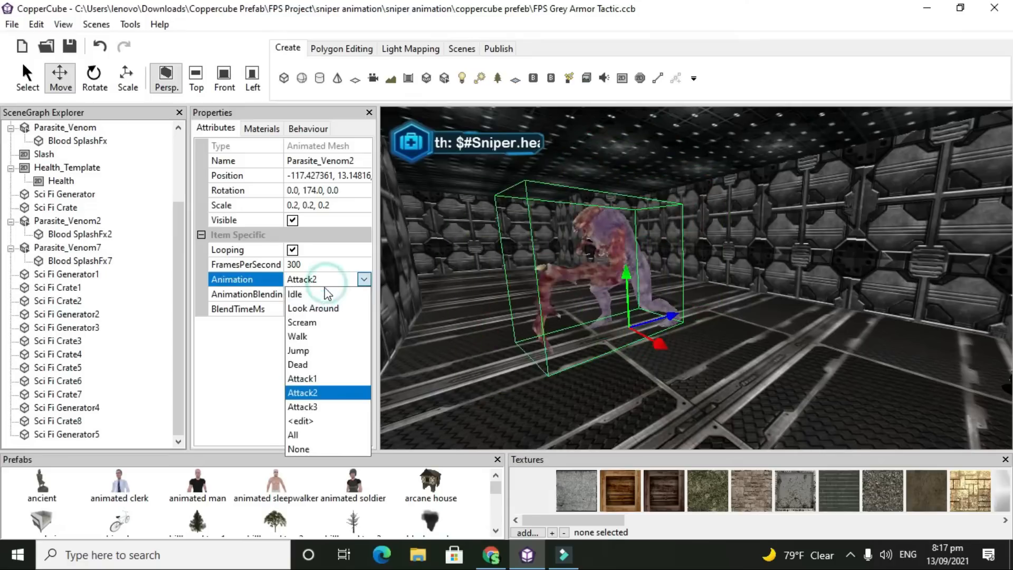
pyautogui.click(319, 407)
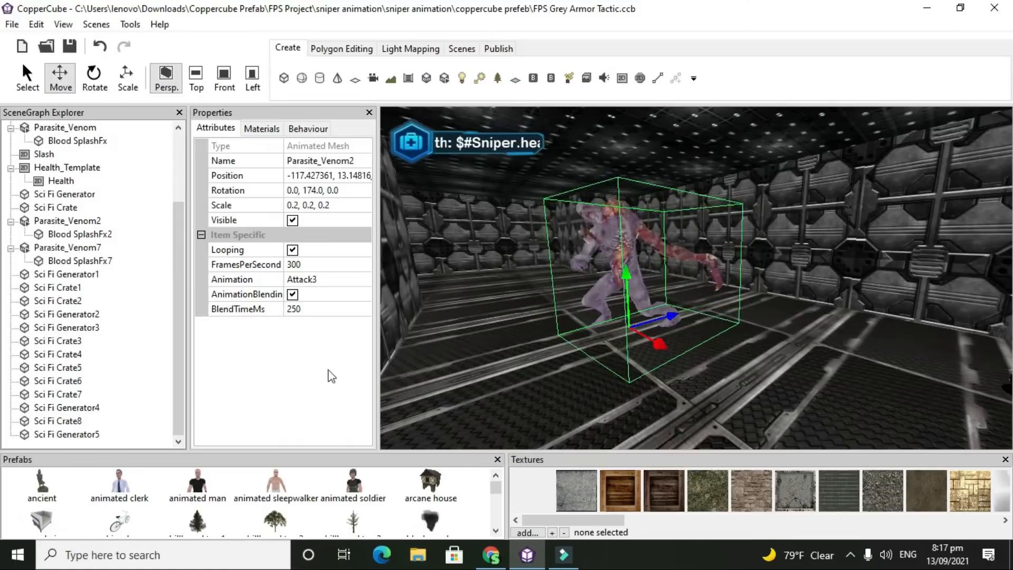
pyautogui.click(314, 281)
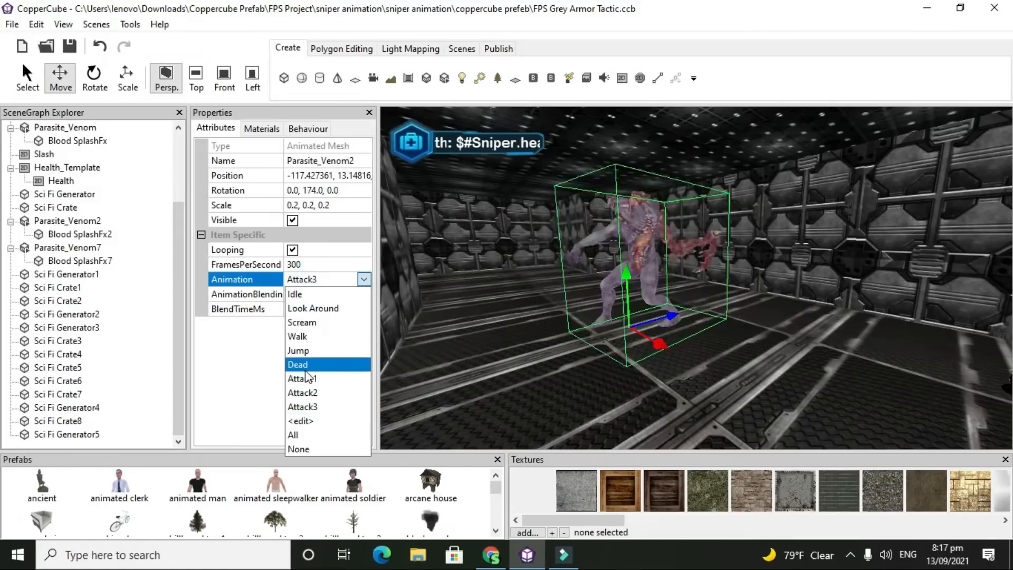
pyautogui.click(308, 380)
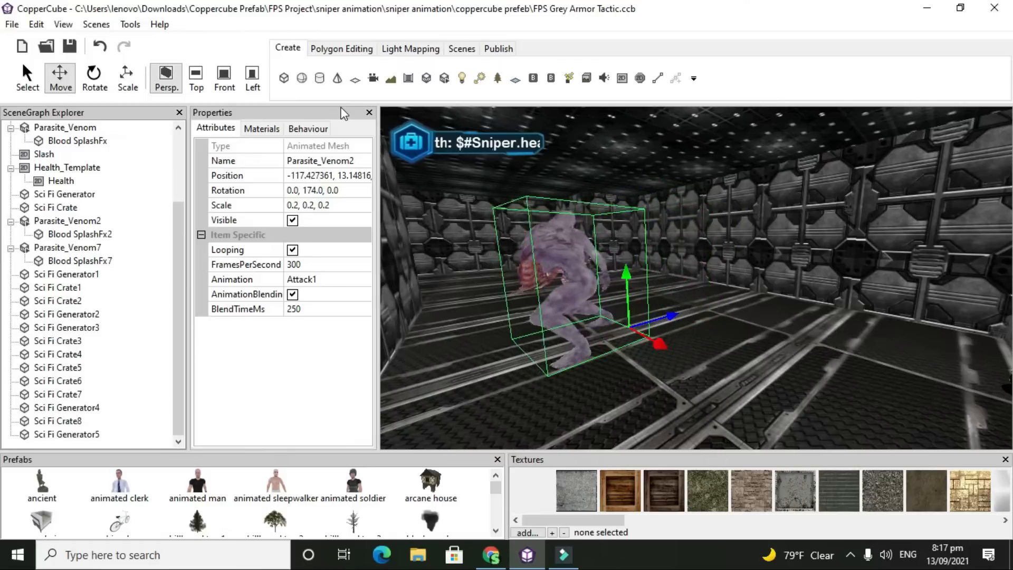
pyautogui.click(313, 278)
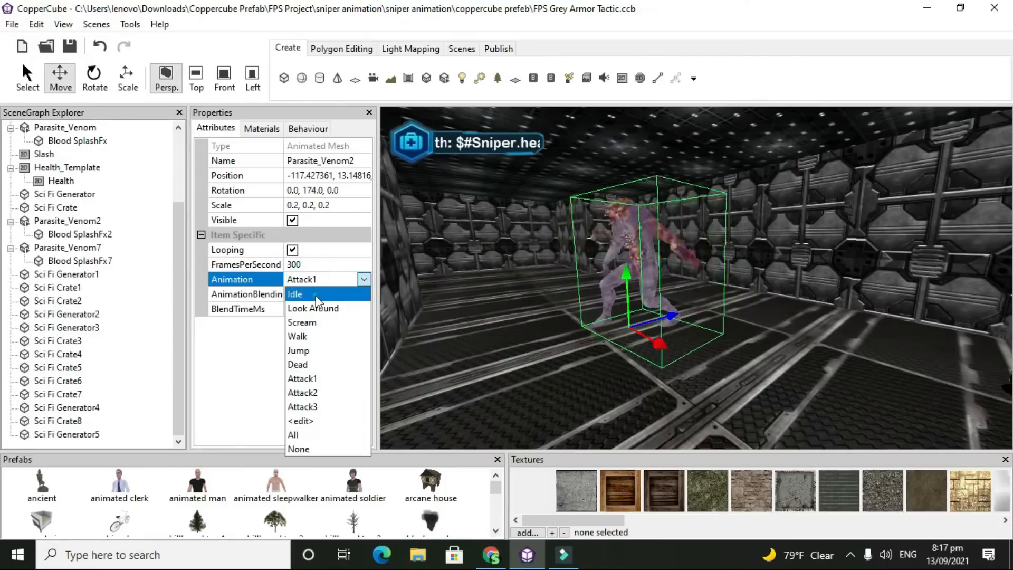
pyautogui.click(300, 294)
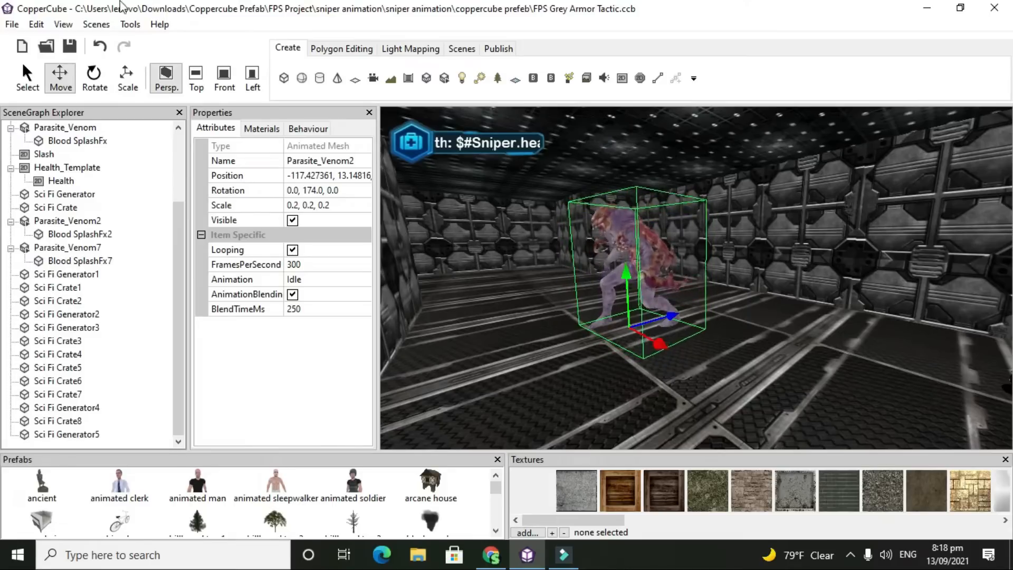
# Test the game as a Windows application and walk the player around the sci-fi room towards the monster
pyautogui.click(12, 25)
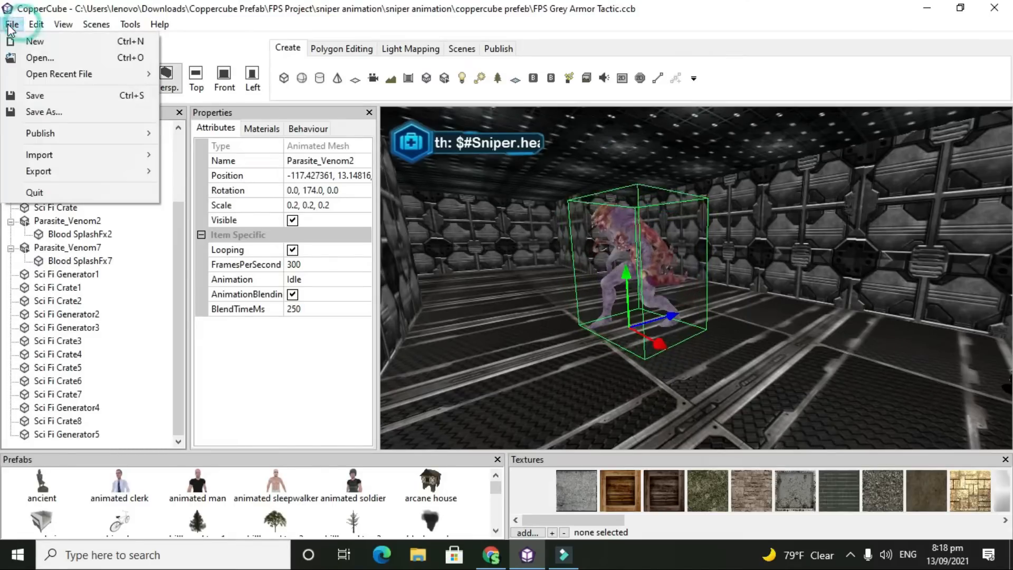
pyautogui.moveTo(140, 134)
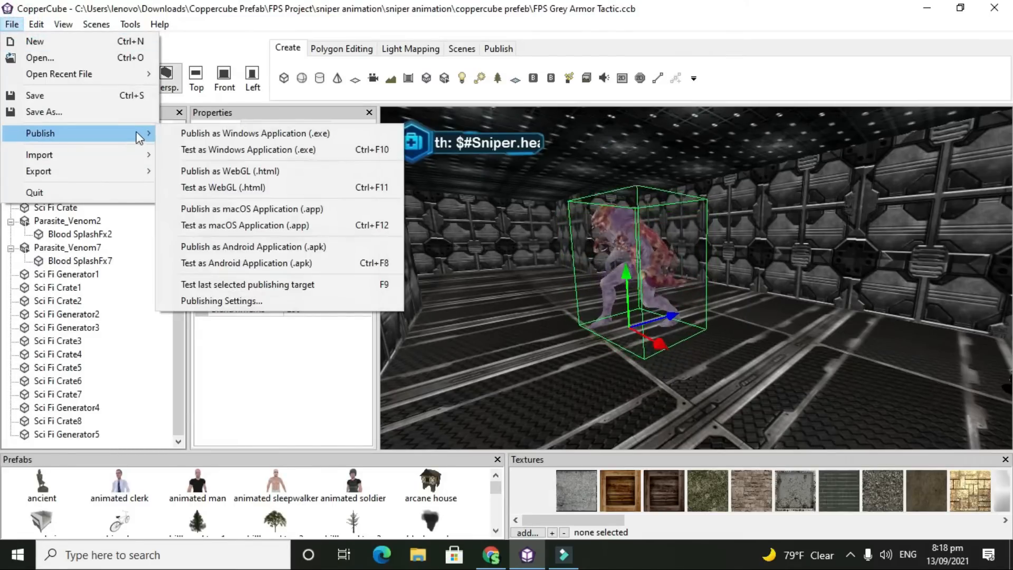
pyautogui.click(183, 151)
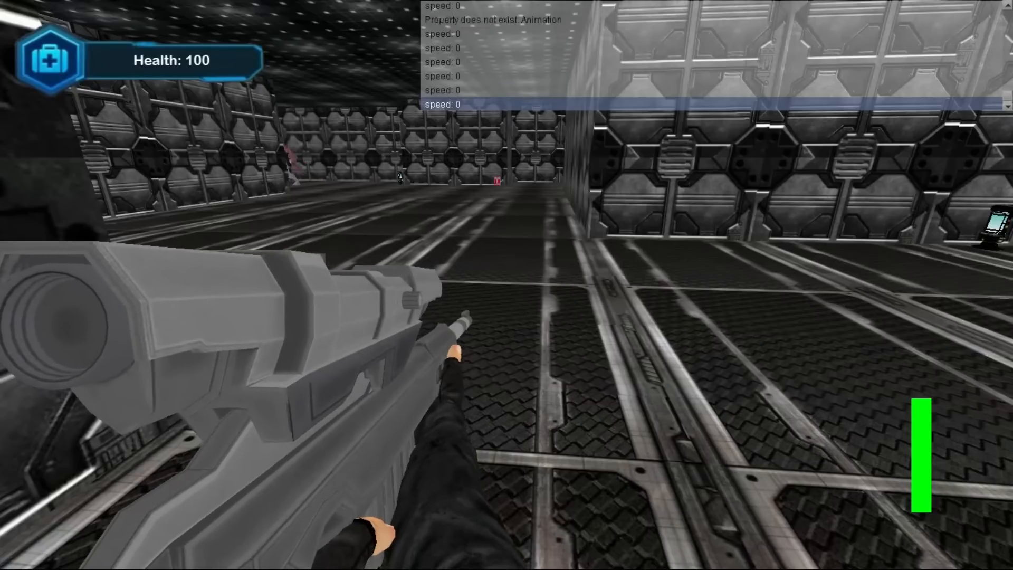
pyautogui.press('w')
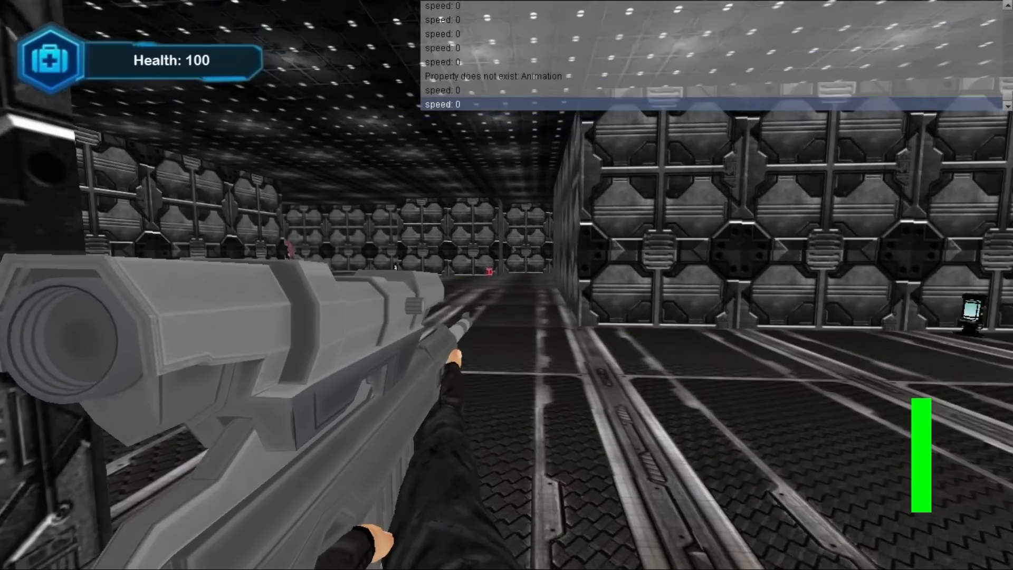
pyautogui.press('w')
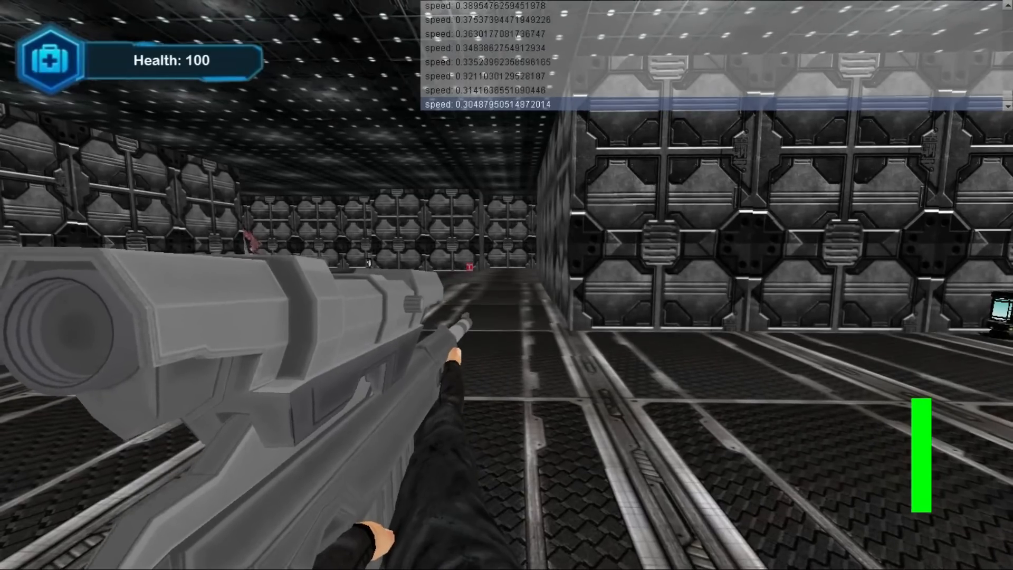
pyautogui.press('s')
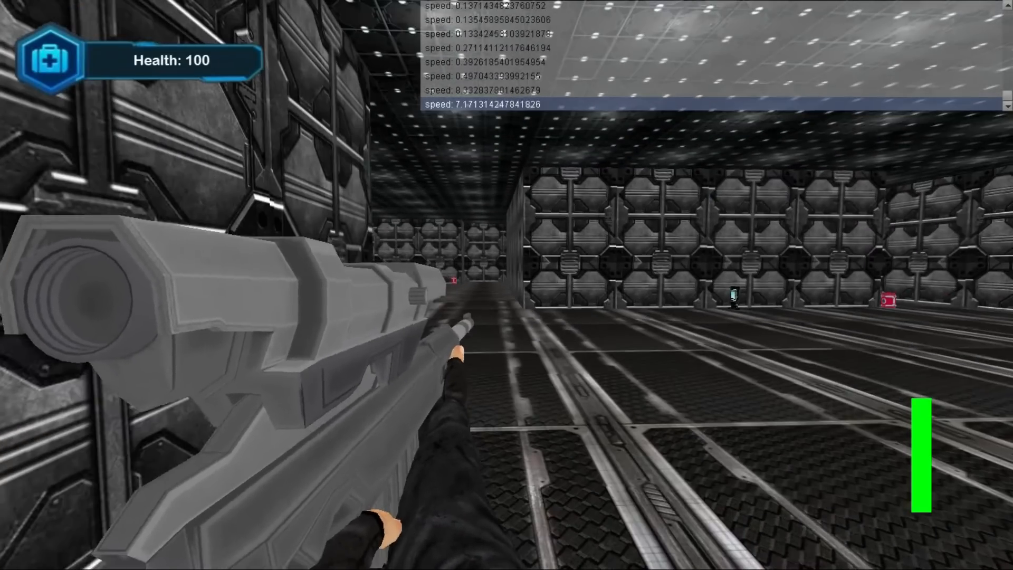
pyautogui.press('a')
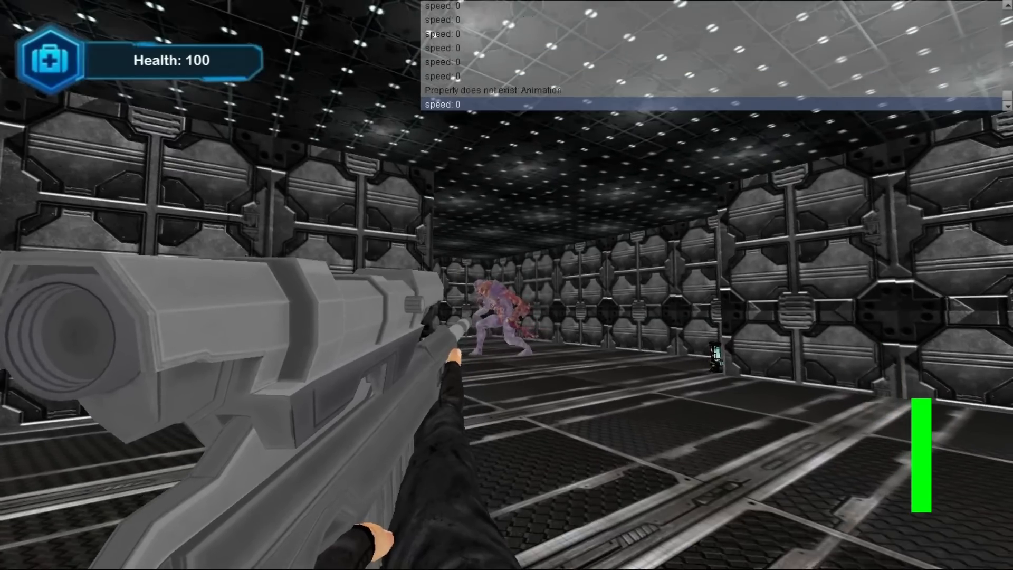
# Approach the idle monster in the playtest, fire at it several times, back away and quit the test
pyautogui.press('w')
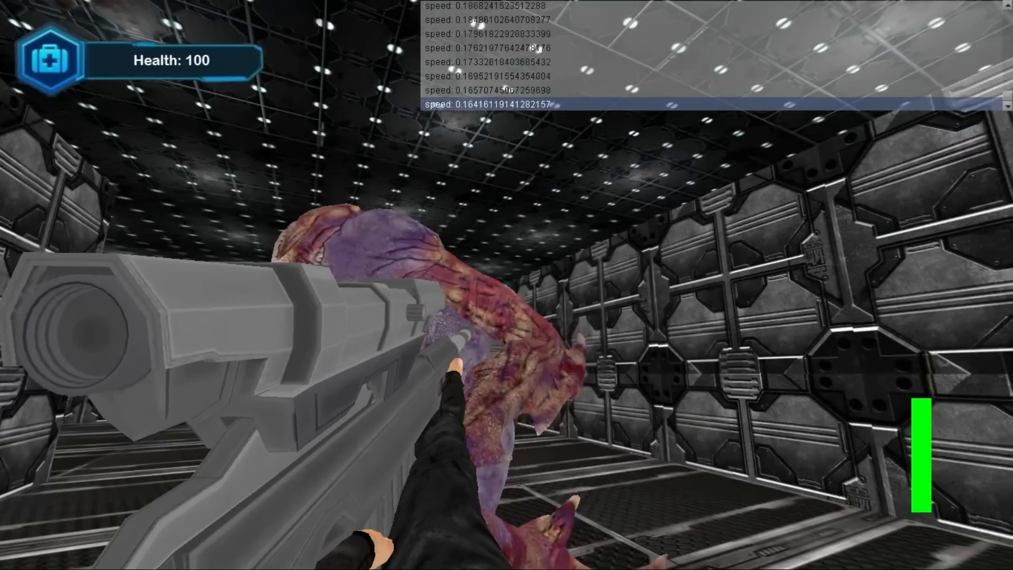
pyautogui.click(507, 286)
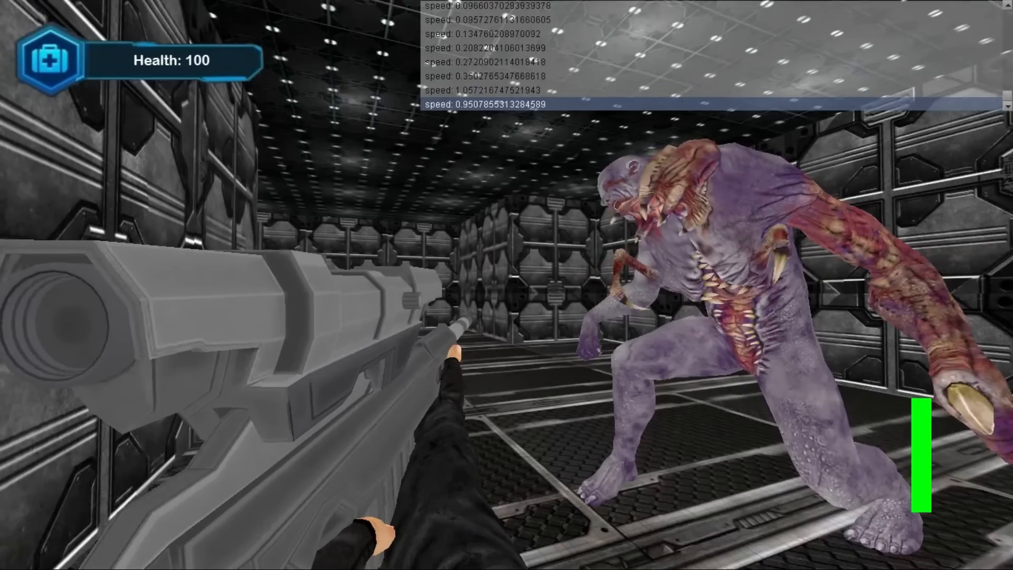
pyautogui.click(507, 285)
pyautogui.click(507, 285)
pyautogui.click(506, 285)
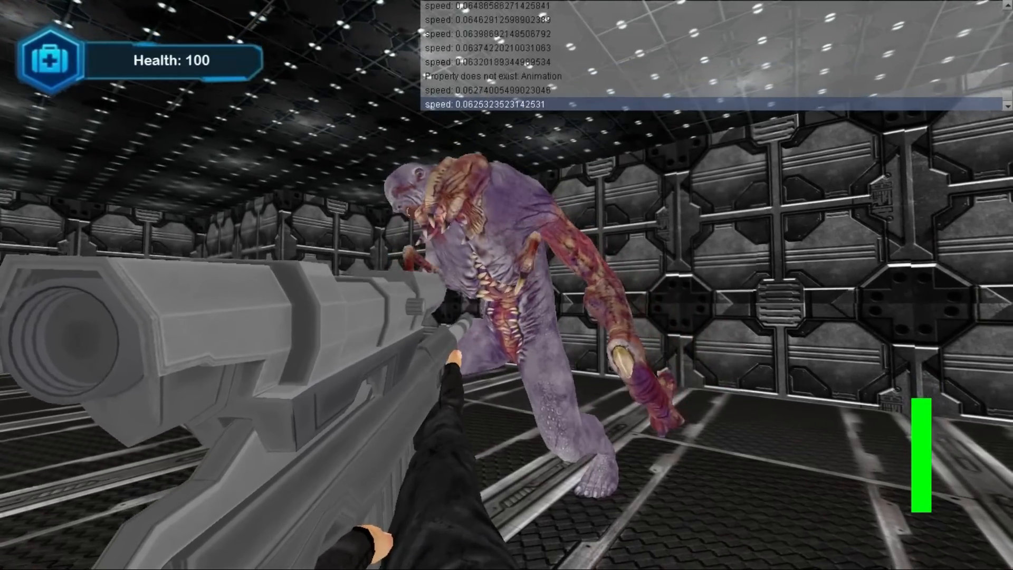
pyautogui.press('s')
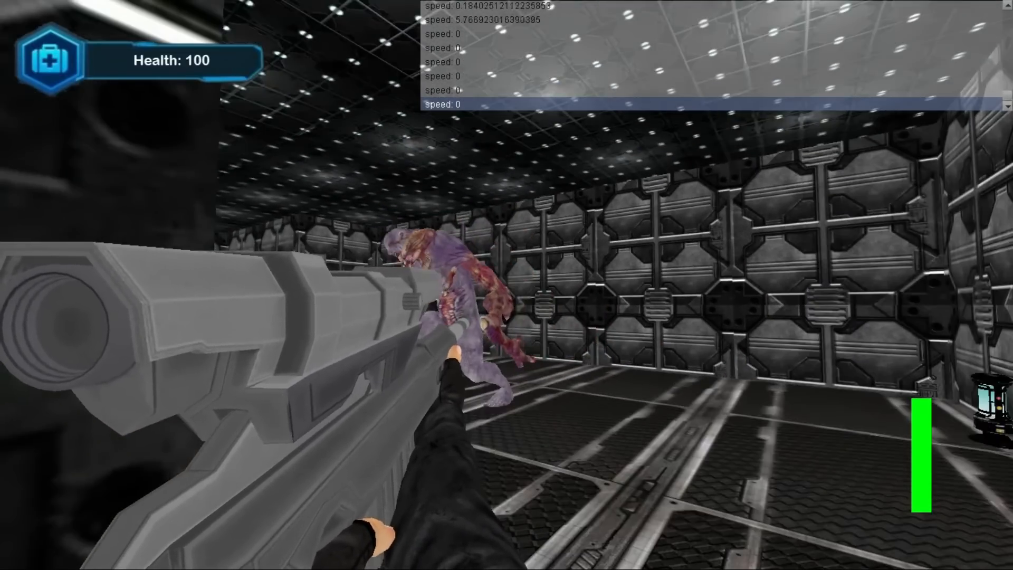
pyautogui.press('Escape')
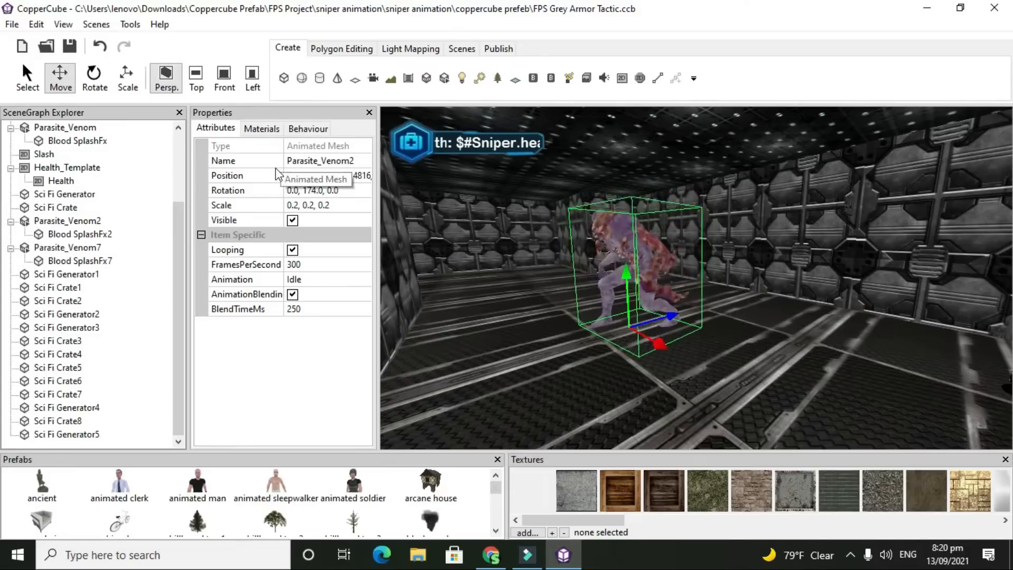
# Add the game behaviour Game Actor with Health (AI, Player, etc) to Parasite_Venom2
pyautogui.click(298, 134)
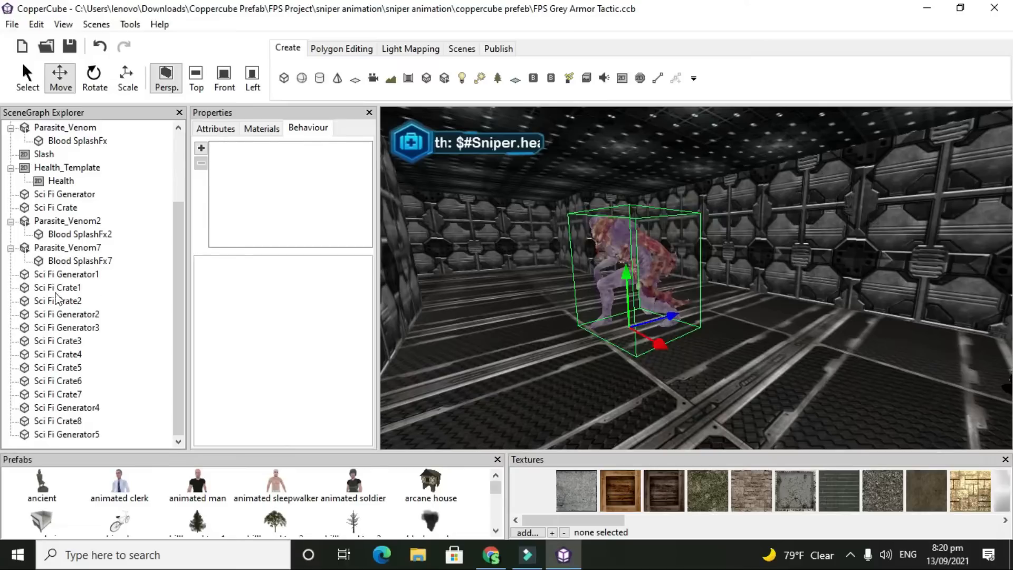
pyautogui.click(48, 221)
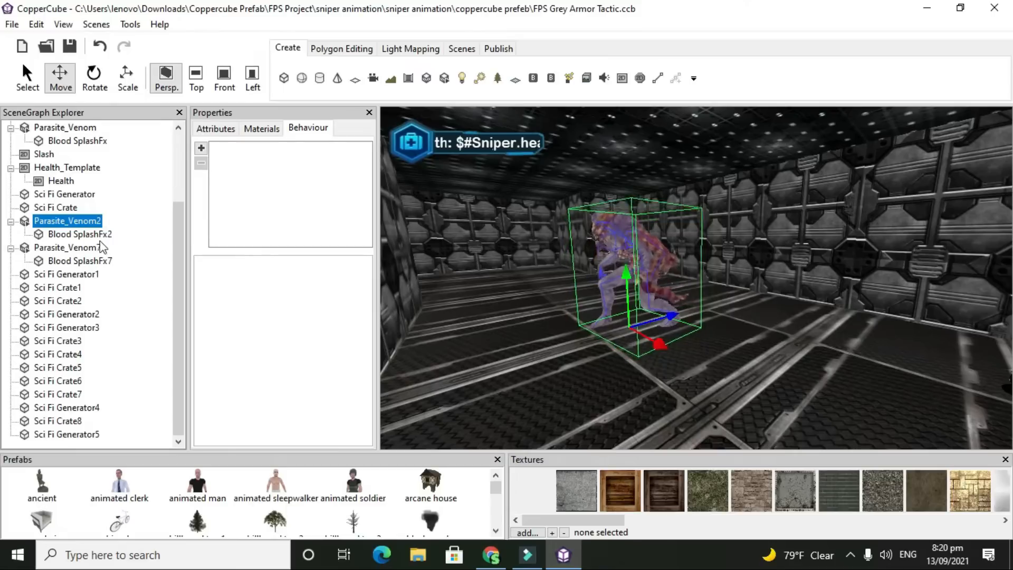
pyautogui.click(201, 149)
pyautogui.moveTo(290, 258)
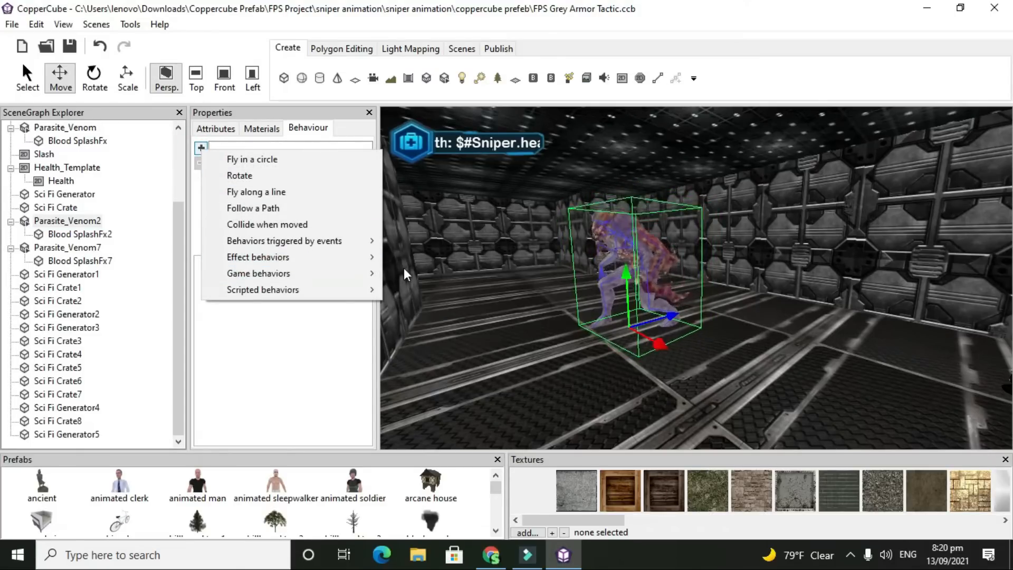
pyautogui.click(364, 273)
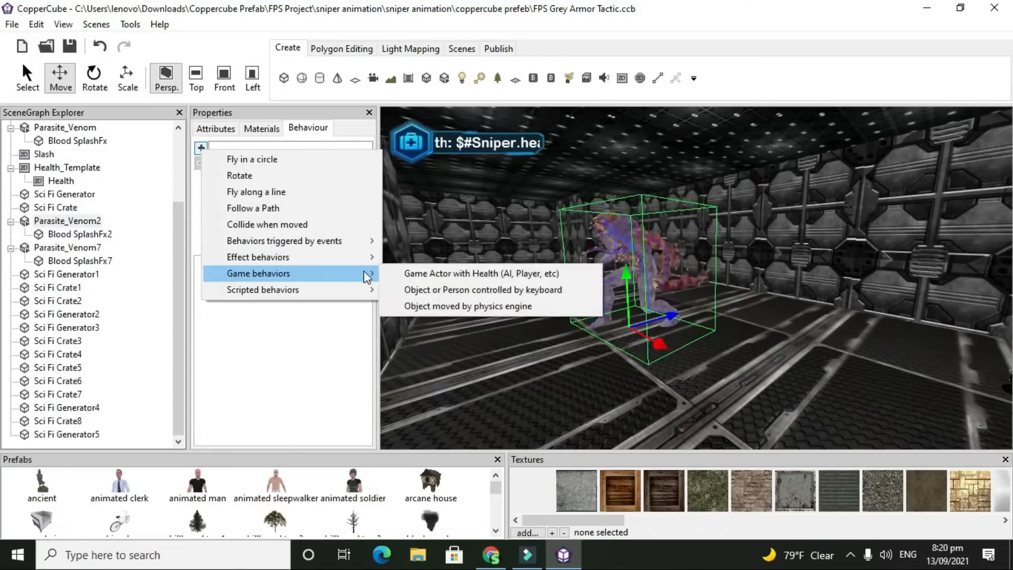
pyautogui.click(397, 274)
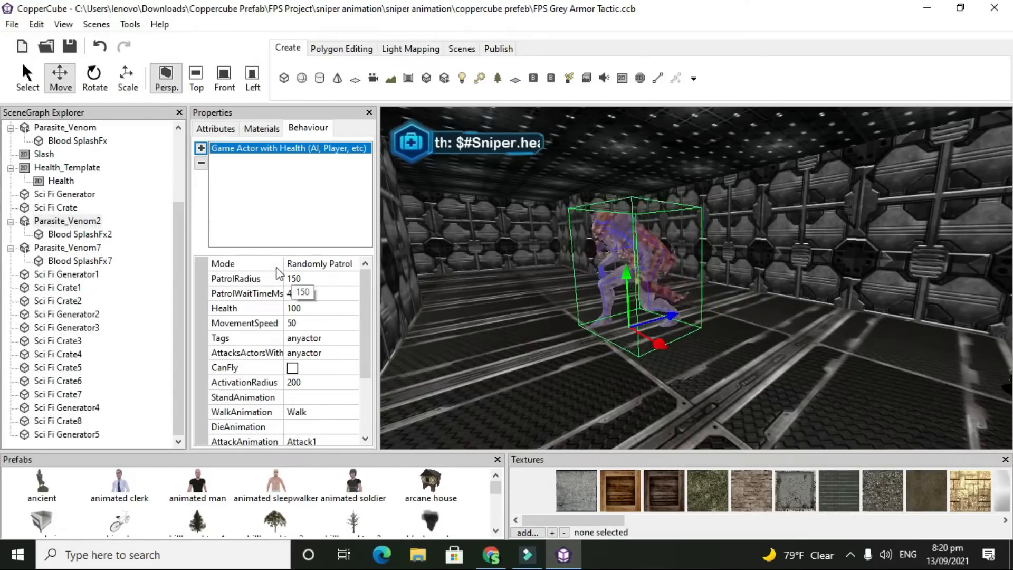
# Set the mode of Parasite_Venom2's game actor behaviour to Stand Still
pyautogui.click(335, 267)
pyautogui.click(335, 268)
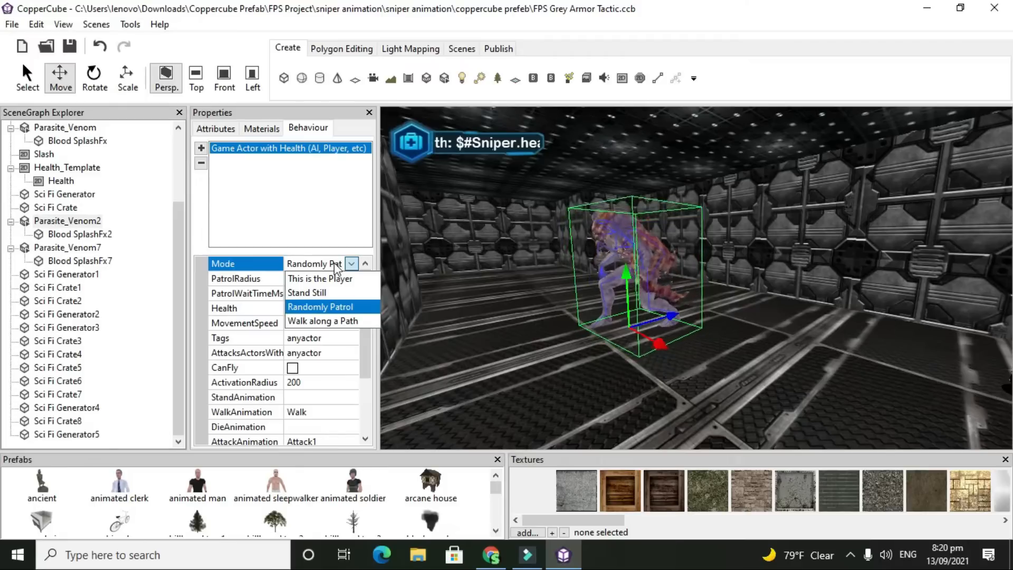
pyautogui.click(328, 293)
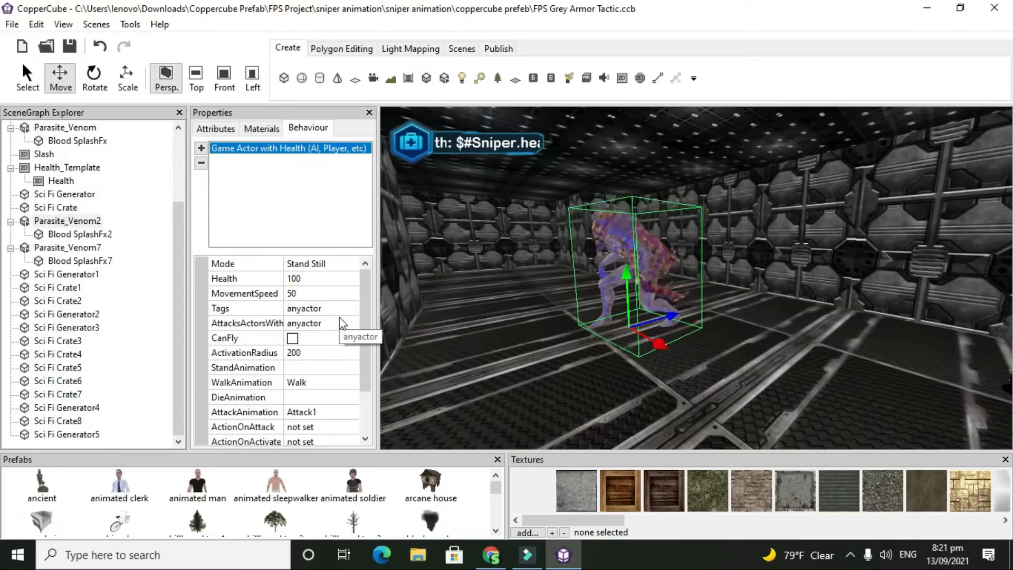
# Tag the actor as enemy and make it attack actors with the tag player
pyautogui.click(326, 309)
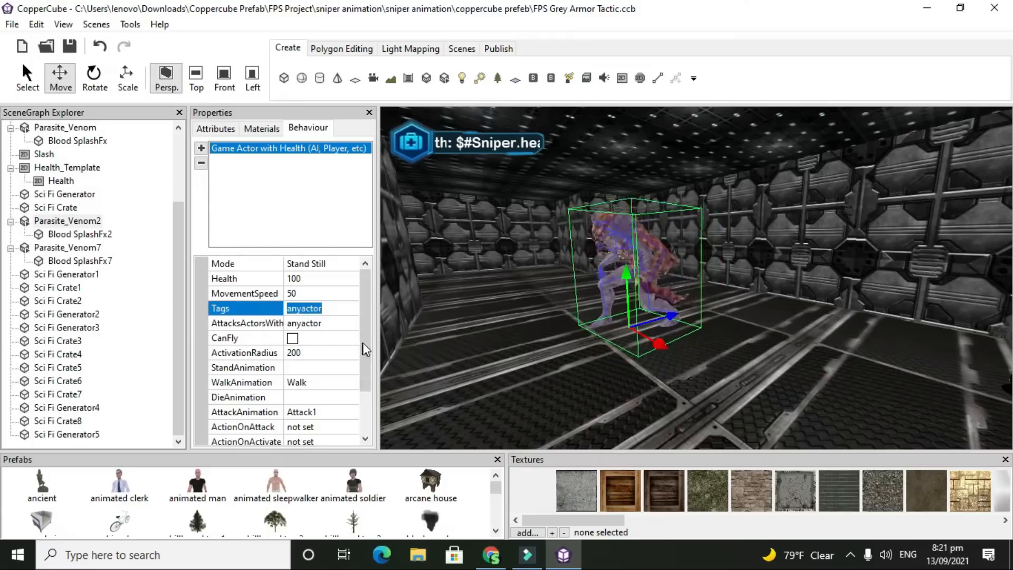
pyautogui.write('enemy')
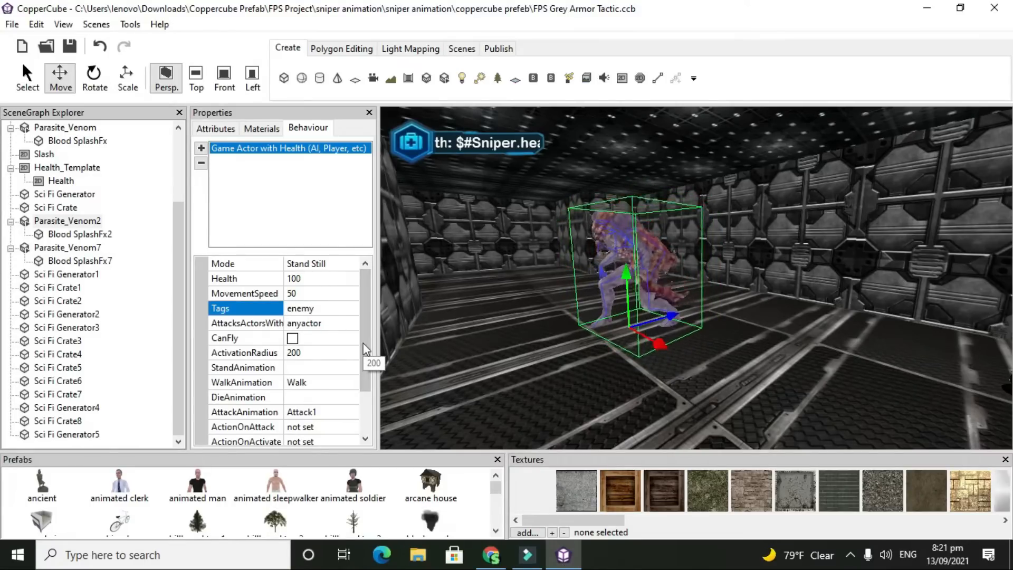
pyautogui.click(330, 324)
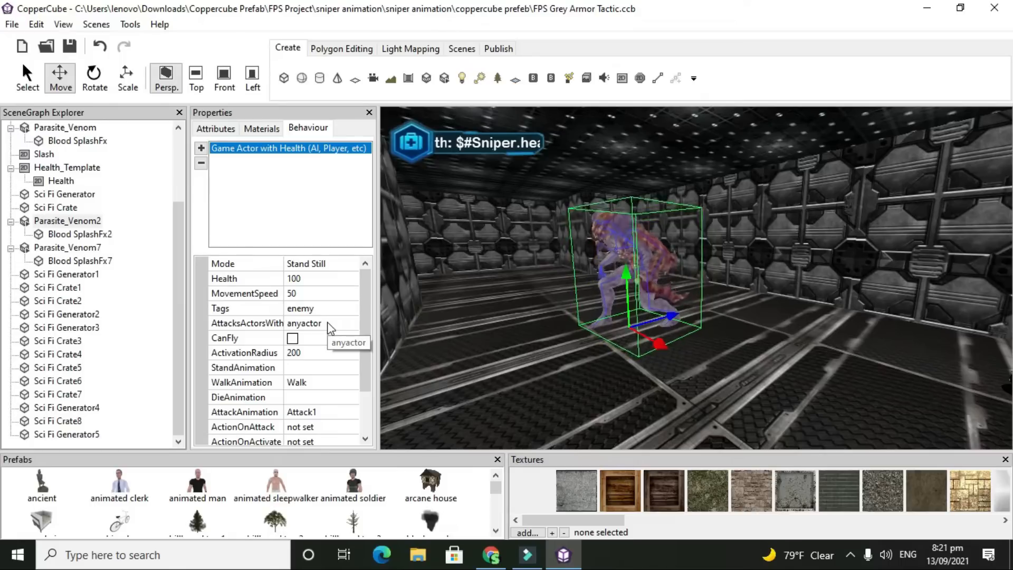
pyautogui.click(323, 324)
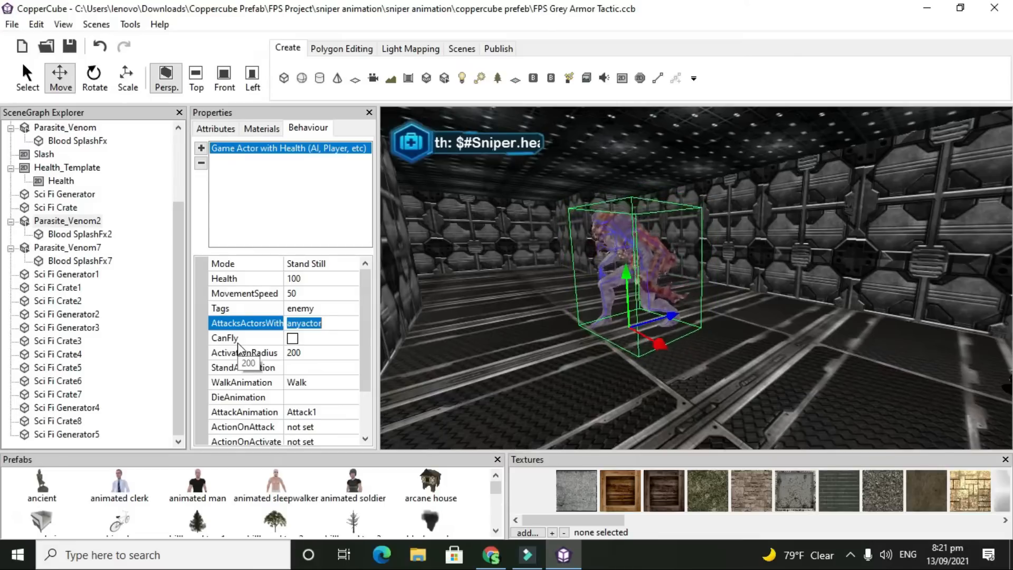
pyautogui.write('player')
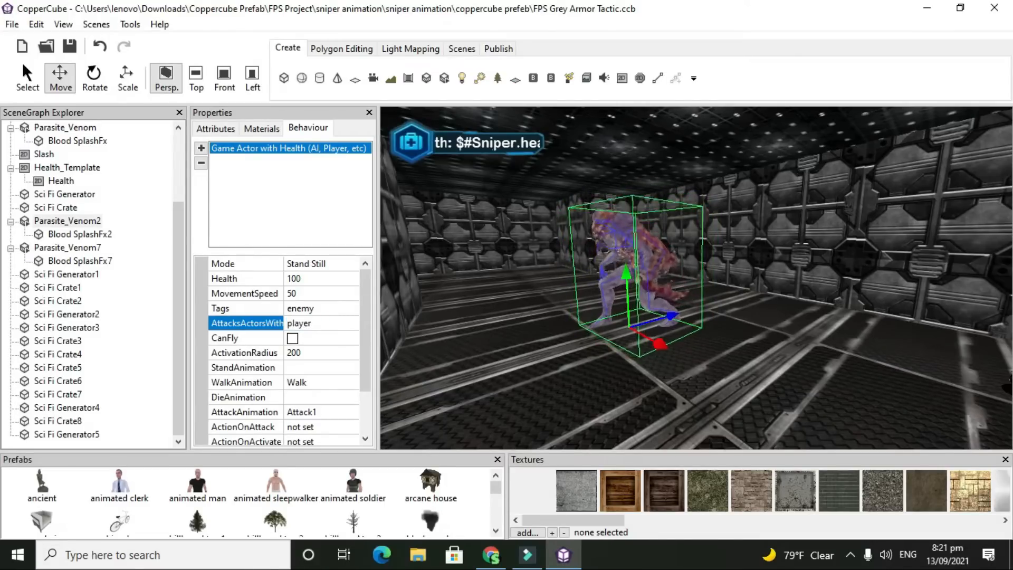
# Set the actor's ActivationRadius to 50 and open its StandAnimation choices
pyautogui.click(313, 354)
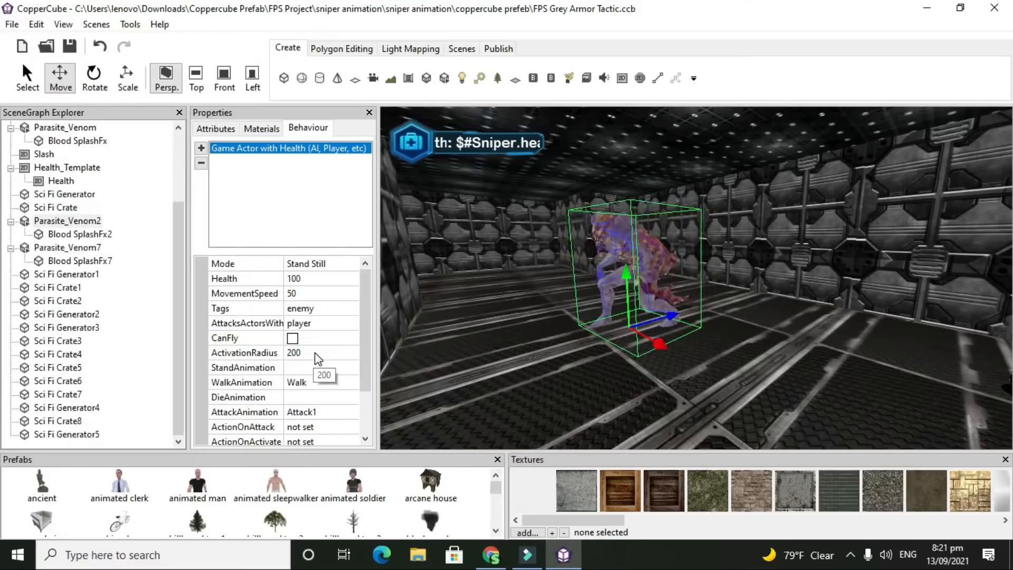
pyautogui.click(315, 354)
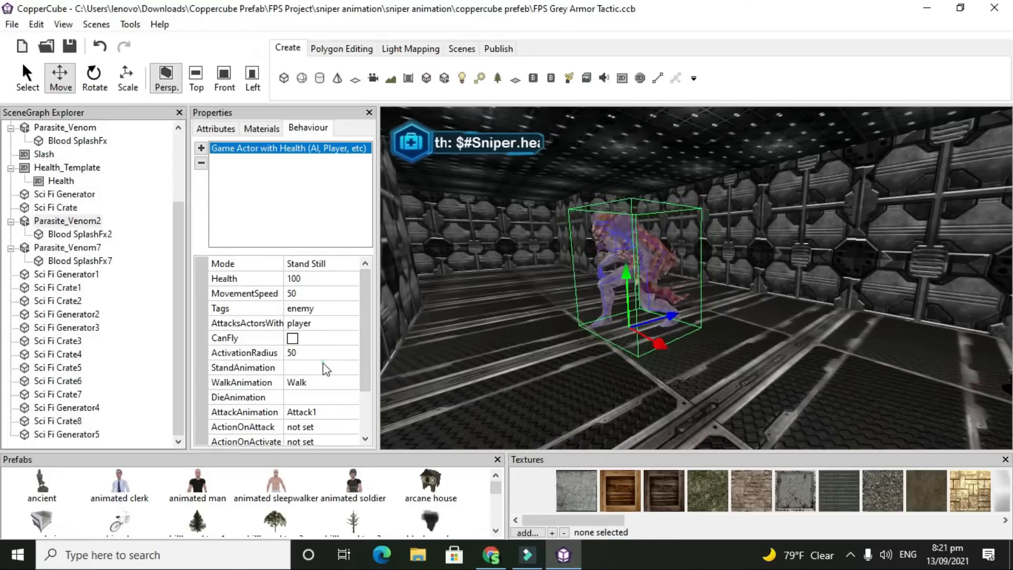
pyautogui.click(323, 365)
pyautogui.click(321, 368)
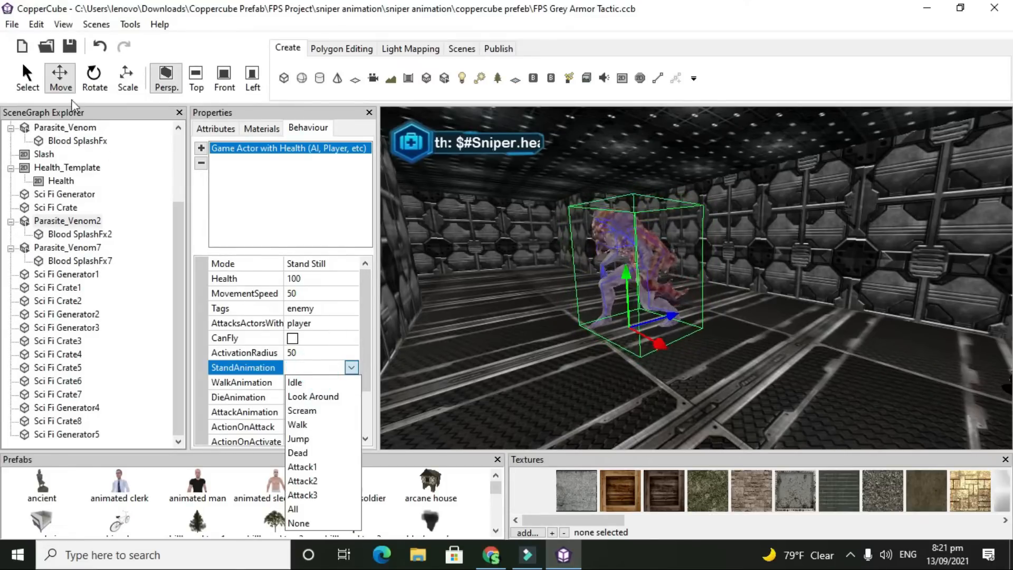
# Save the project as a new file named test.ccb in the coppercube prefeb folder
pyautogui.click(11, 24)
pyautogui.click(12, 24)
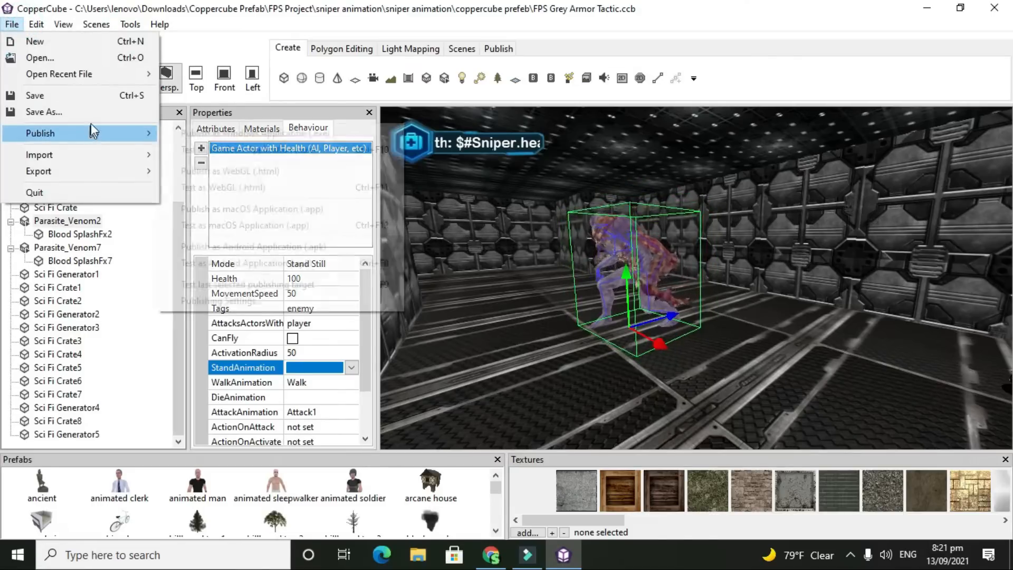
pyautogui.click(96, 112)
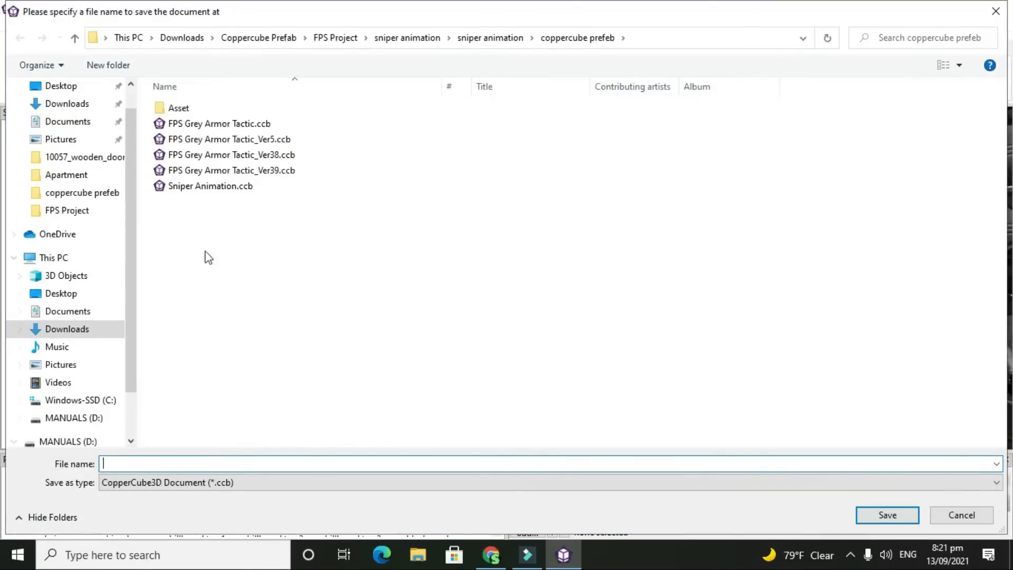
pyautogui.click(185, 455)
pyautogui.click(889, 516)
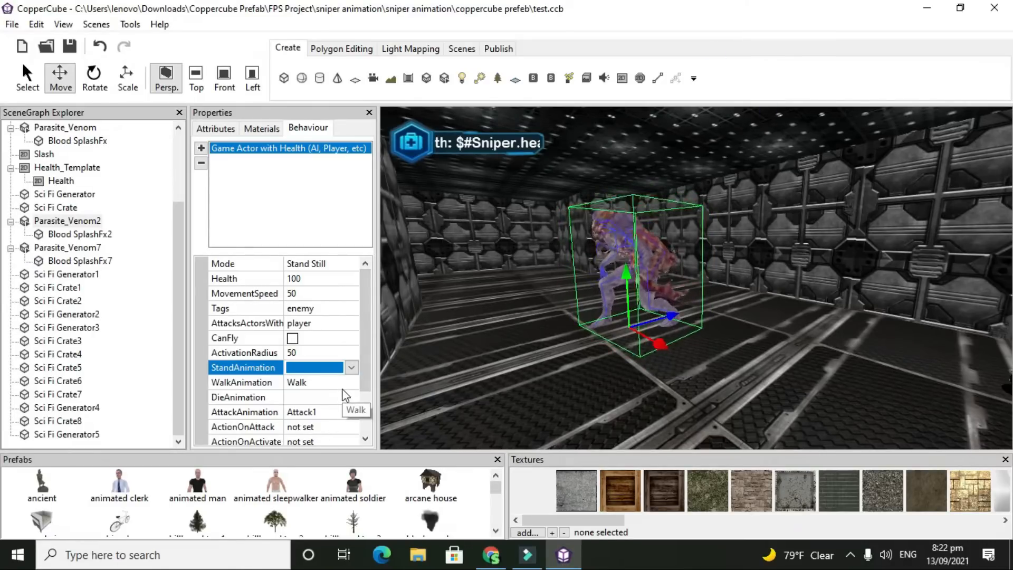
# Set the actor's StandAnimation to Idle
pyautogui.moveTo(367, 368); pyautogui.dragTo(365, 375)
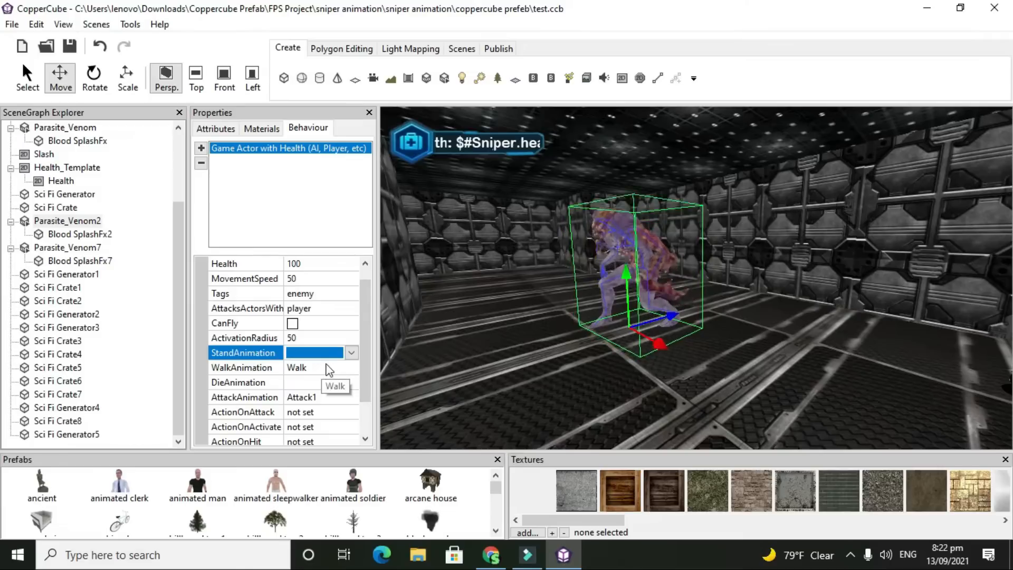
pyautogui.click(351, 353)
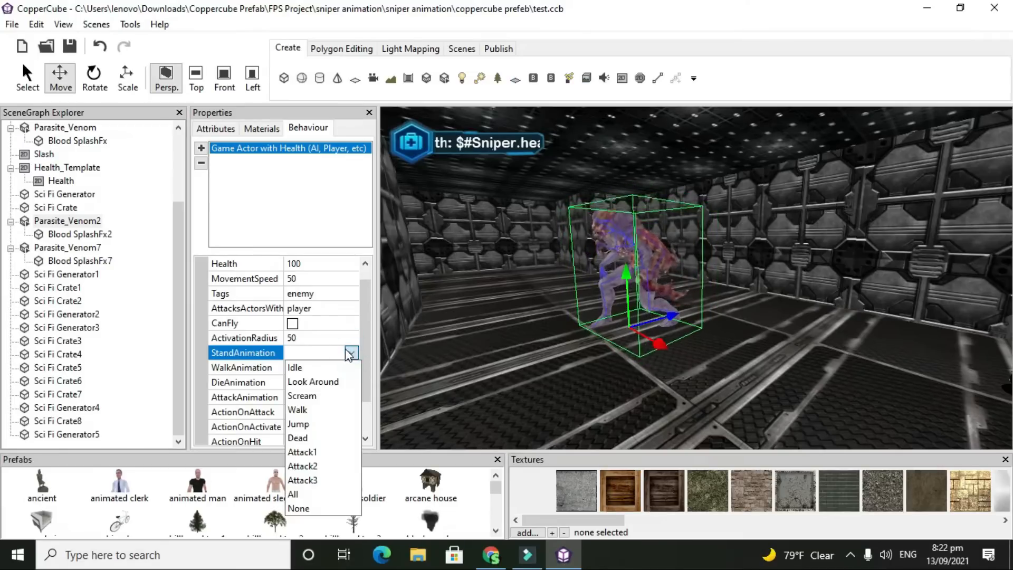
pyautogui.click(329, 370)
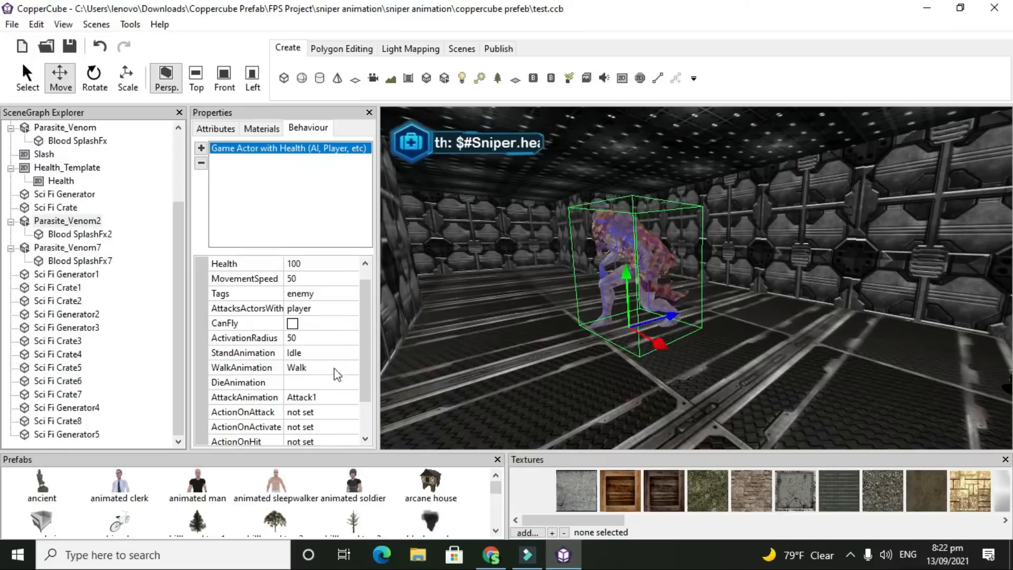
# Set the DieAnimation of the Parasite_Venom2 actor to Dead
pyautogui.moveTo(371, 361); pyautogui.dragTo(368, 373)
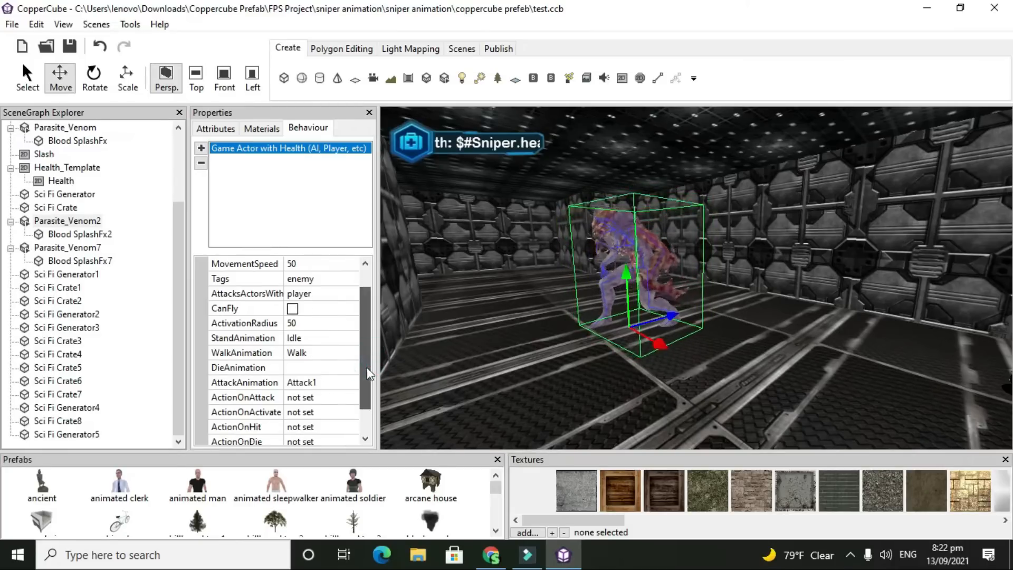
pyautogui.click(323, 366)
pyautogui.click(334, 367)
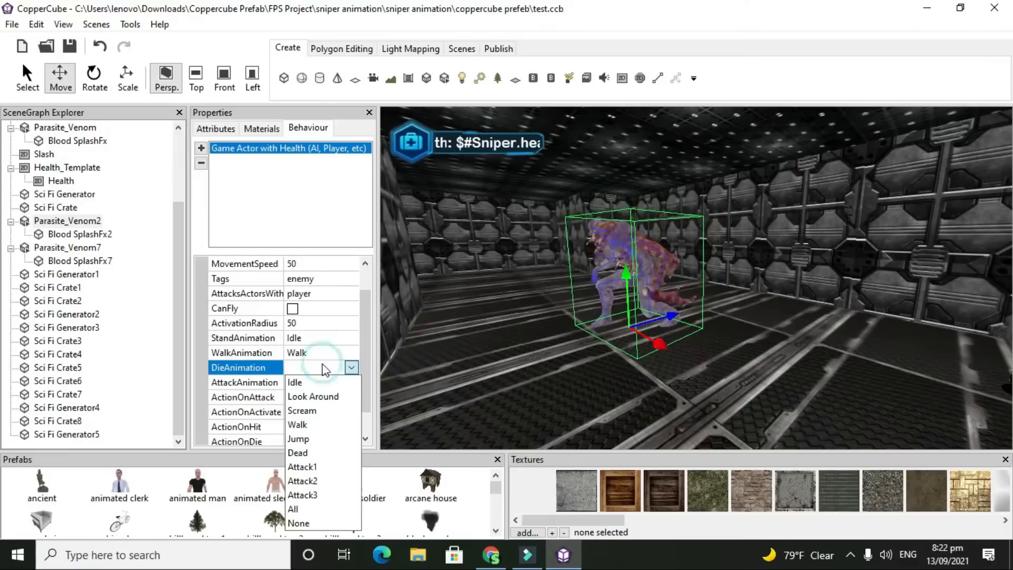
pyautogui.click(322, 453)
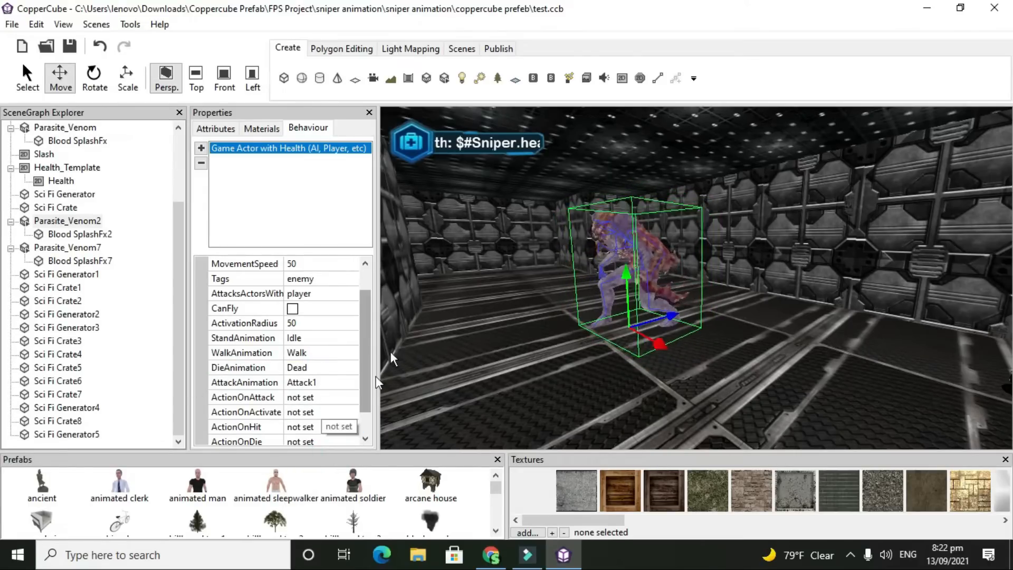
# Add a Set animation of an animated scene node action to ActionOnAttack, targeting Parasite_Venom2
pyautogui.moveTo(367, 335); pyautogui.dragTo(379, 378)
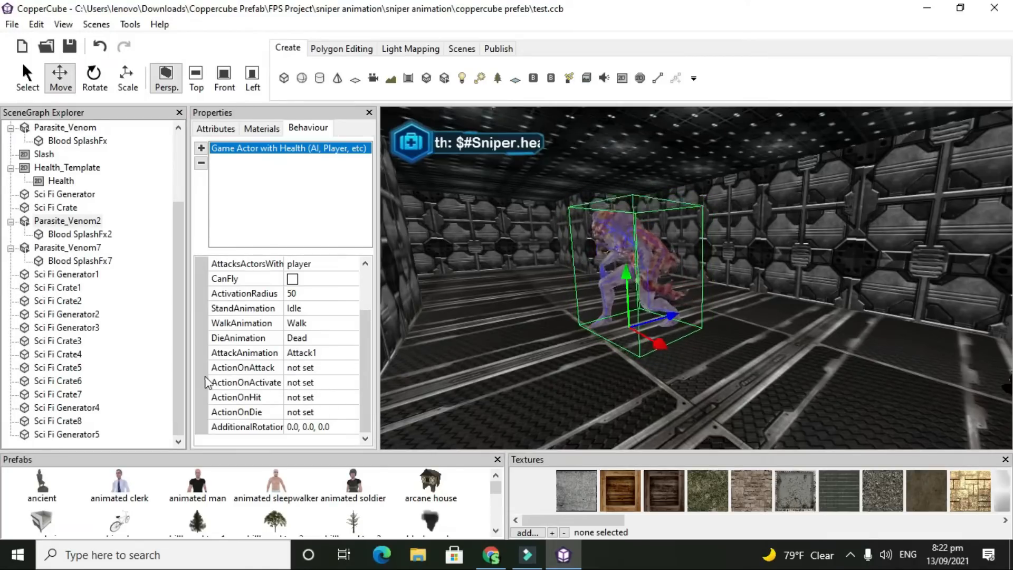
pyautogui.click(318, 370)
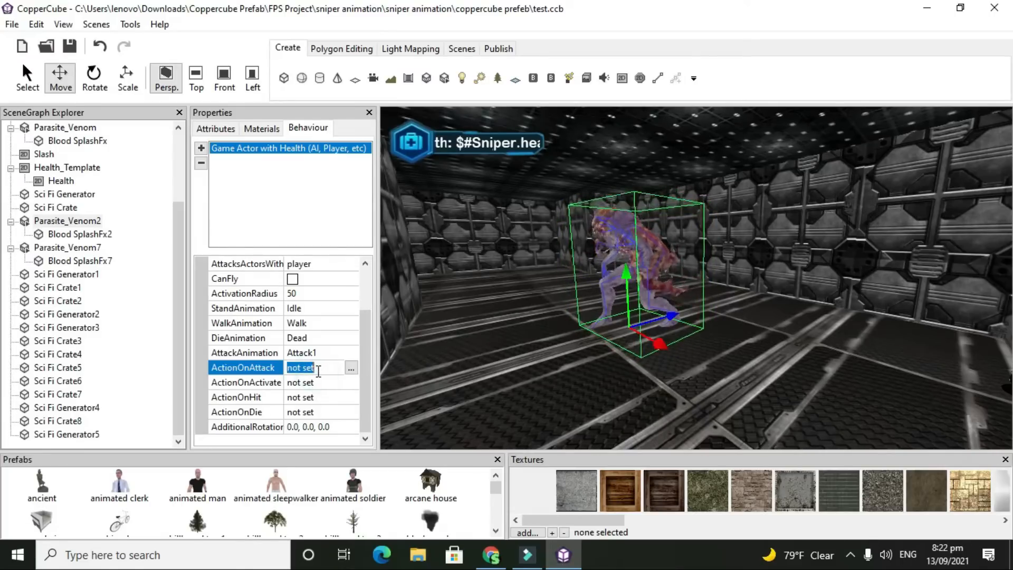
pyautogui.click(351, 368)
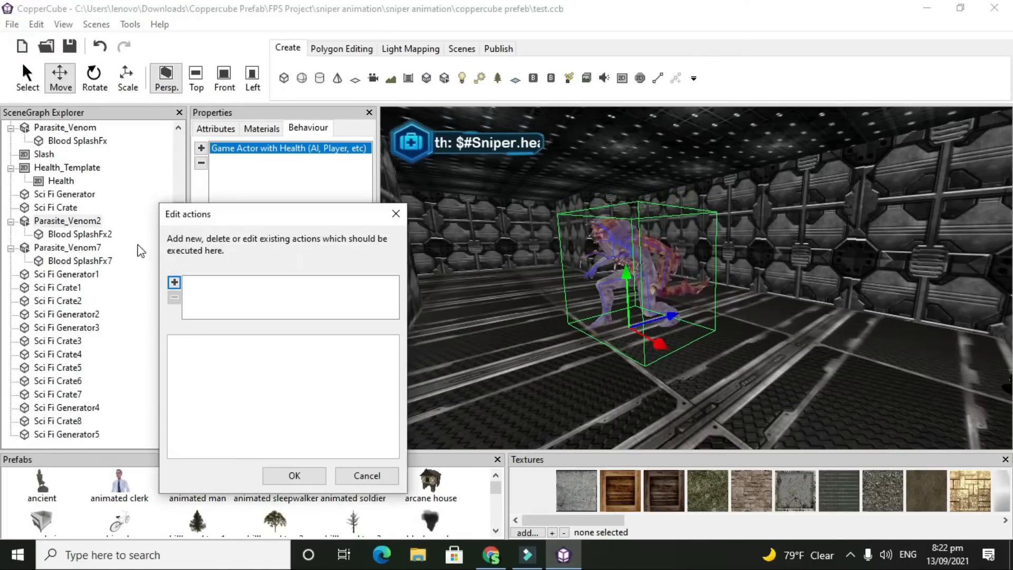
pyautogui.click(173, 283)
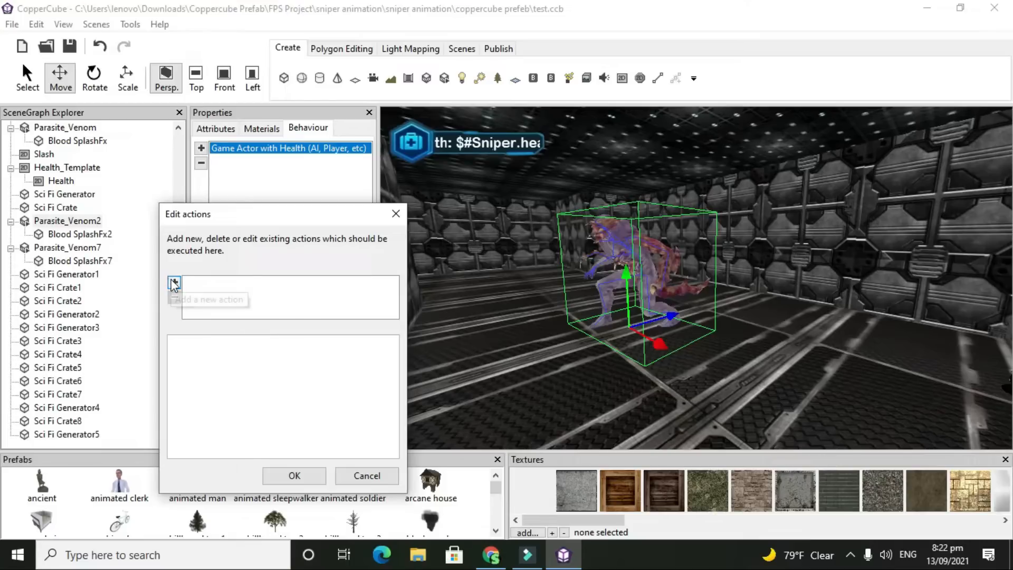
pyautogui.click(248, 371)
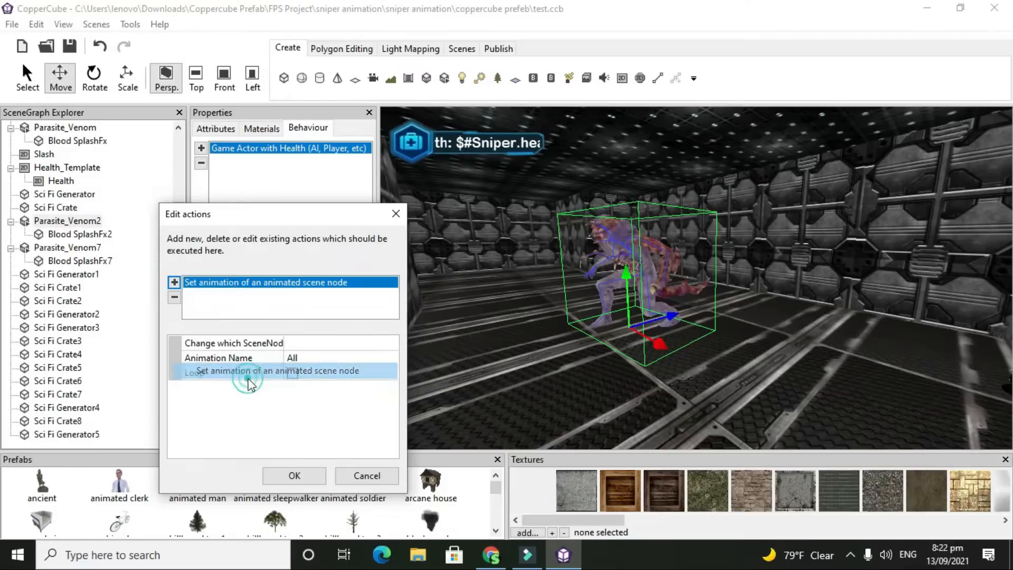
pyautogui.click(350, 348)
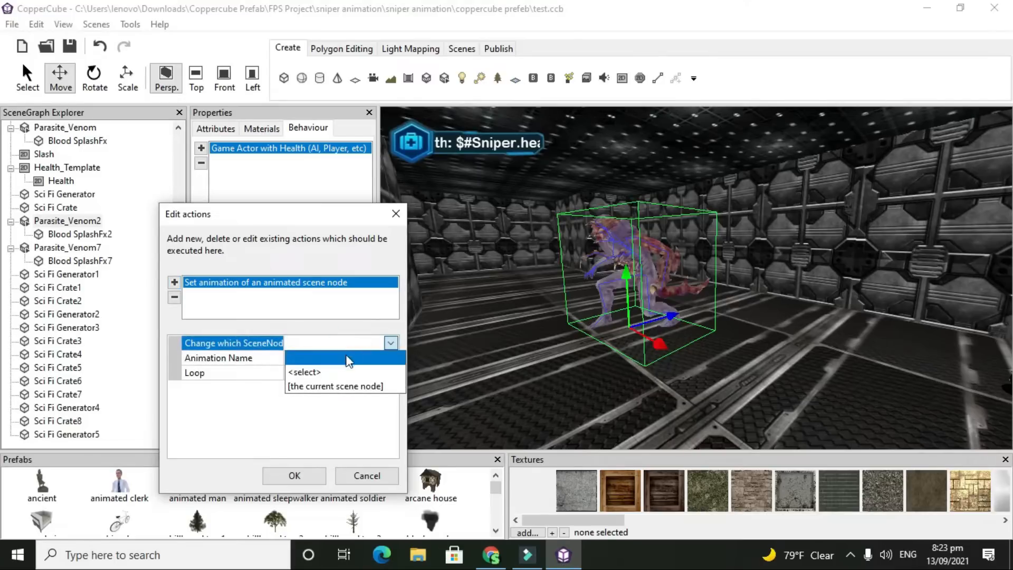
pyautogui.click(323, 371)
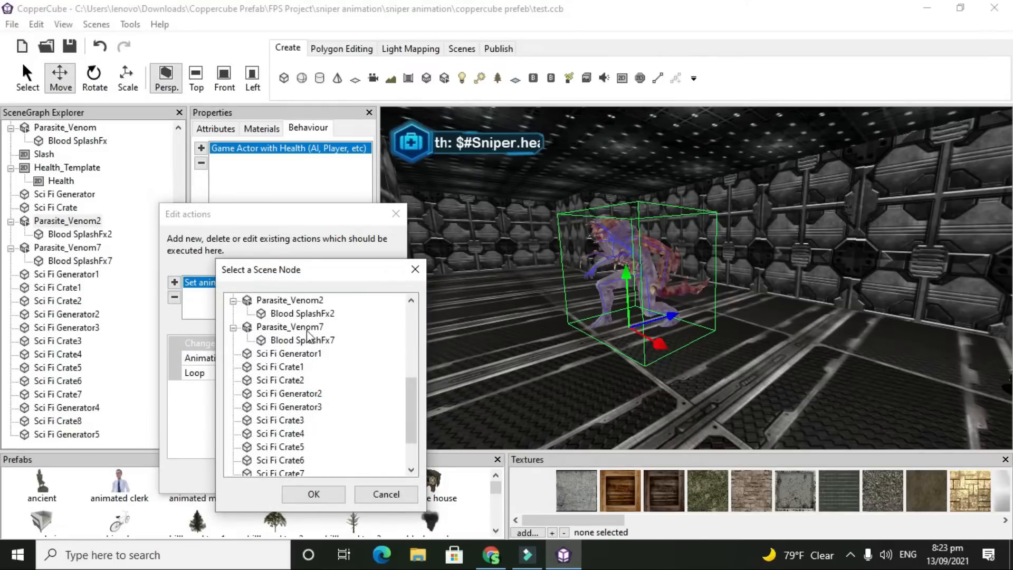
pyautogui.click(304, 301)
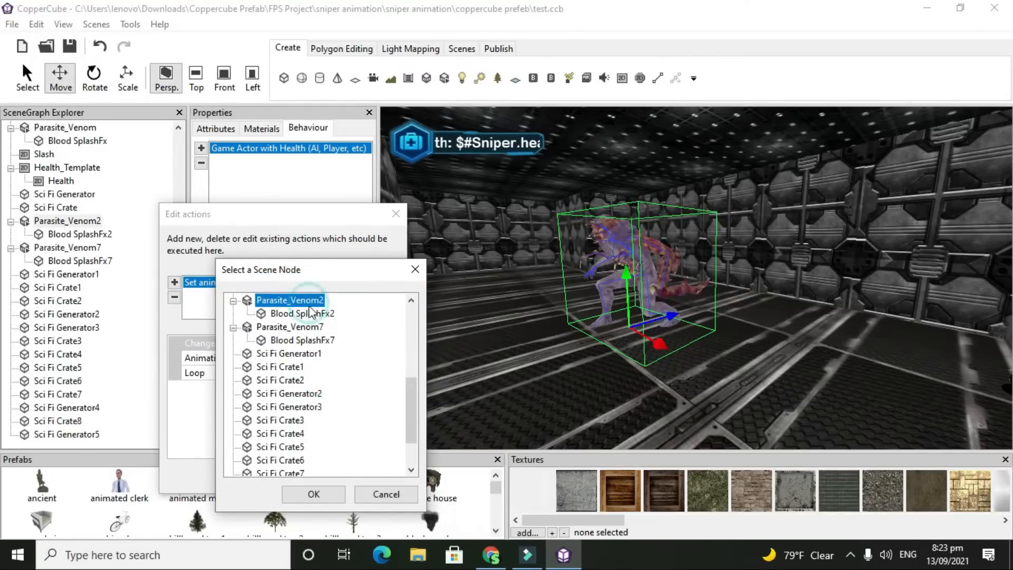
pyautogui.click(321, 492)
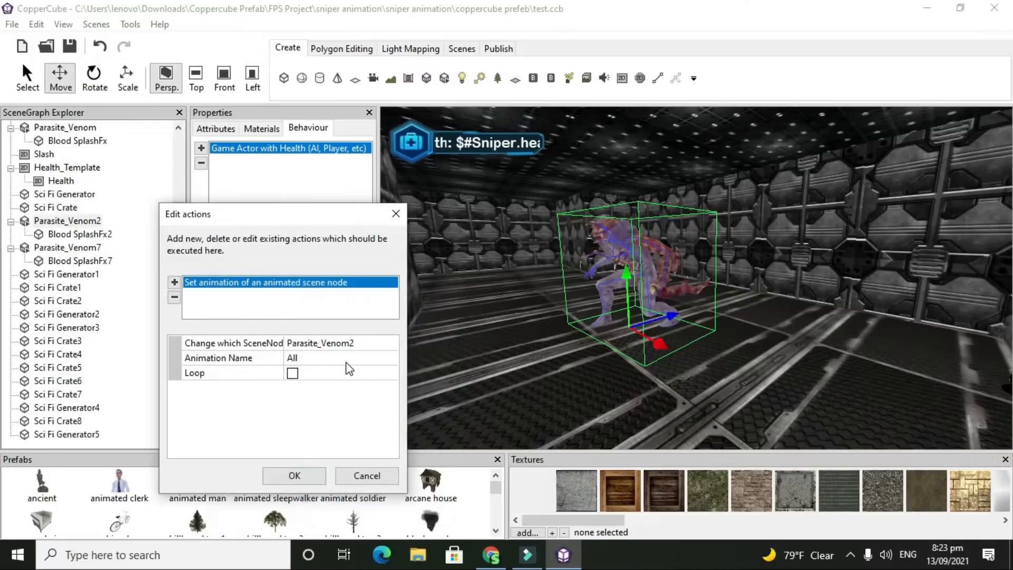
# Set the attack action's animation to Attack1 and accept the action
pyautogui.click(347, 360)
pyautogui.click(344, 359)
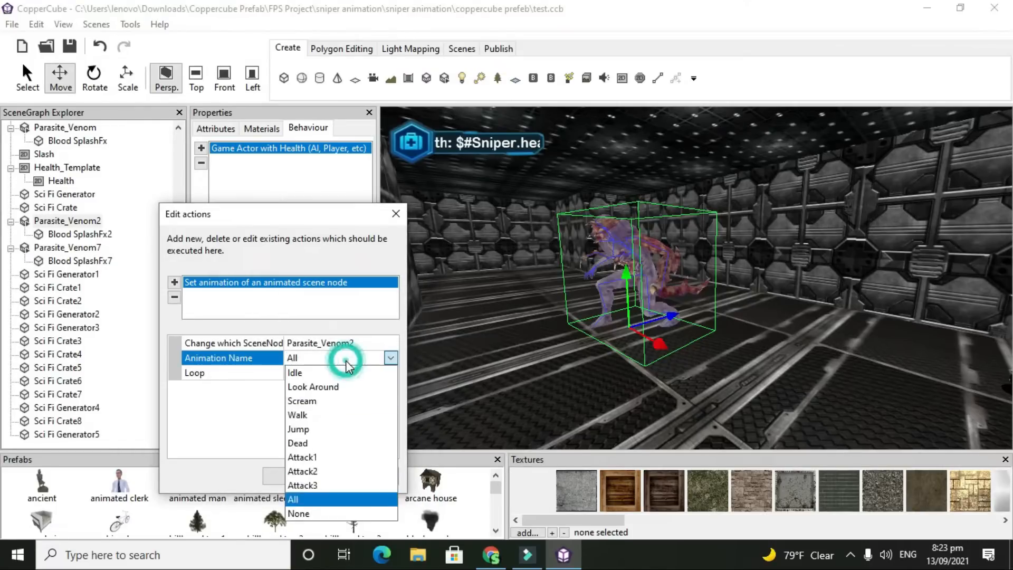
pyautogui.click(342, 456)
pyautogui.click(279, 474)
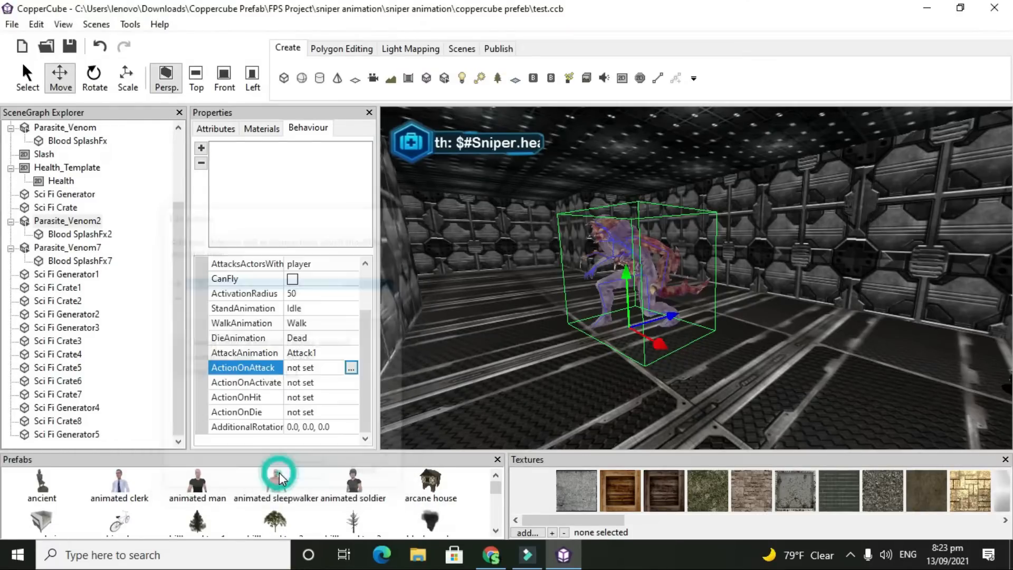
# Add a Set animation of an animated scene node action to ActionOnActivate, targeting Parasite_Venom2
pyautogui.click(309, 383)
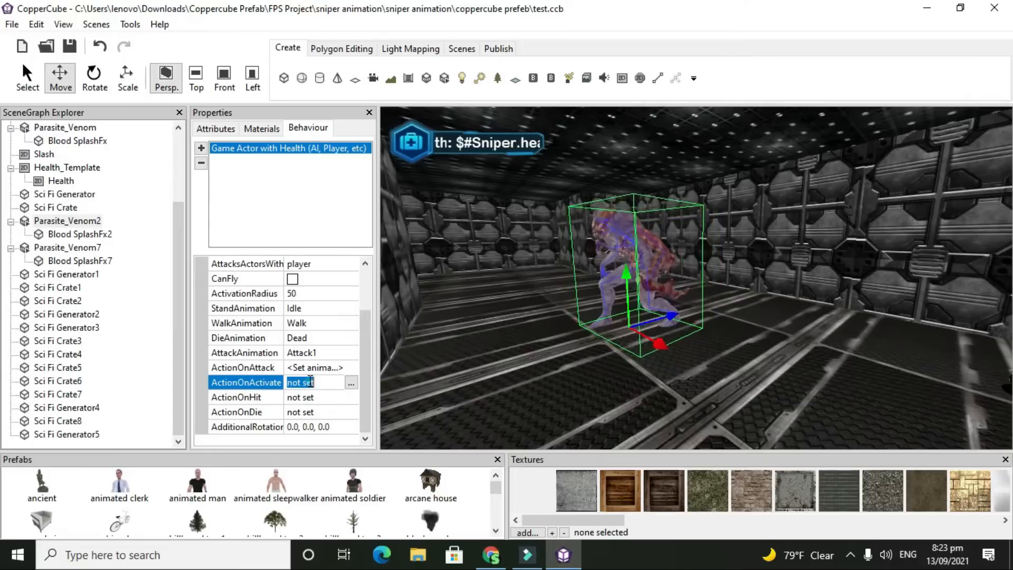
pyautogui.click(351, 383)
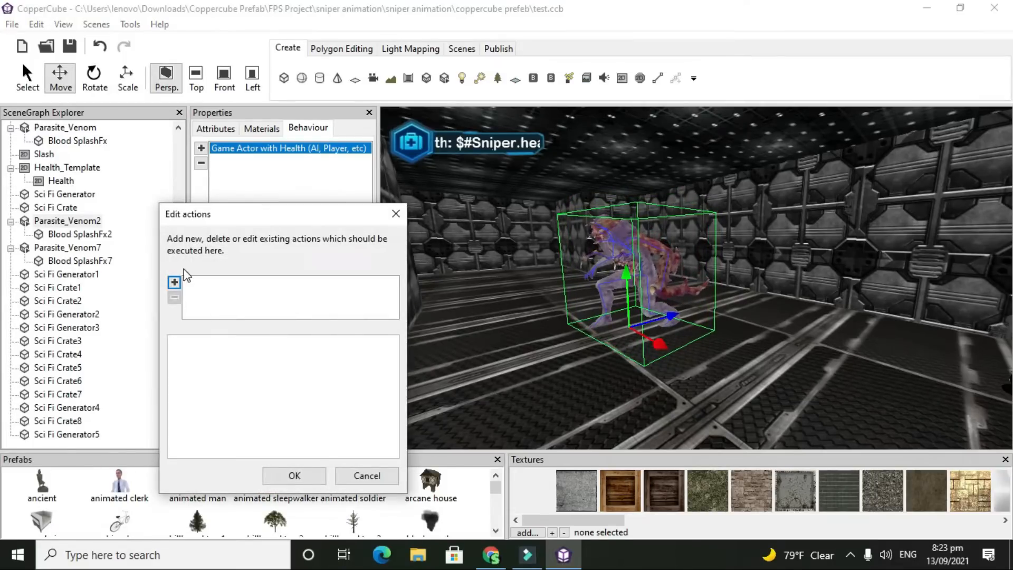
pyautogui.click(175, 284)
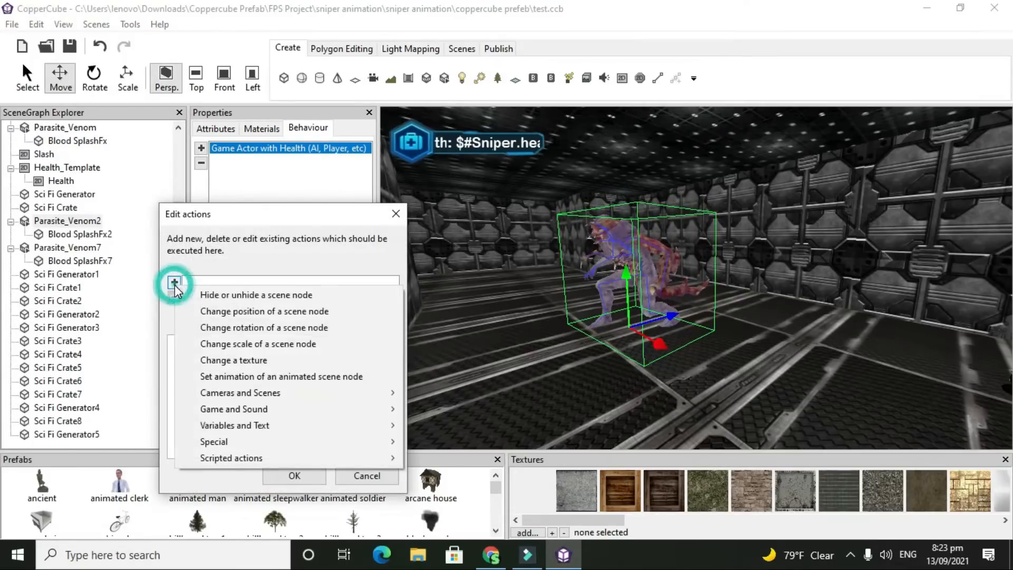
pyautogui.click(316, 378)
pyautogui.click(318, 349)
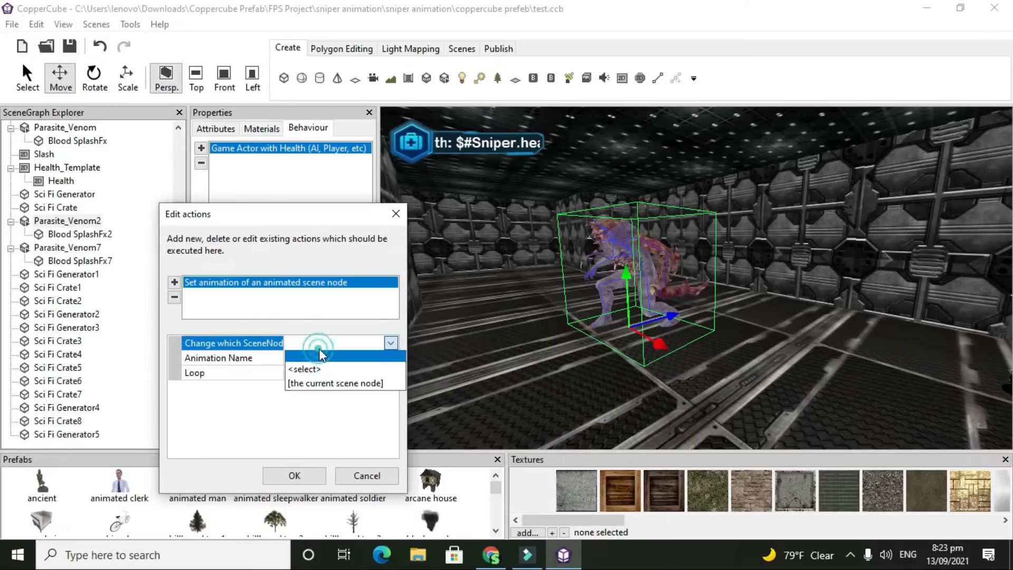
pyautogui.click(316, 370)
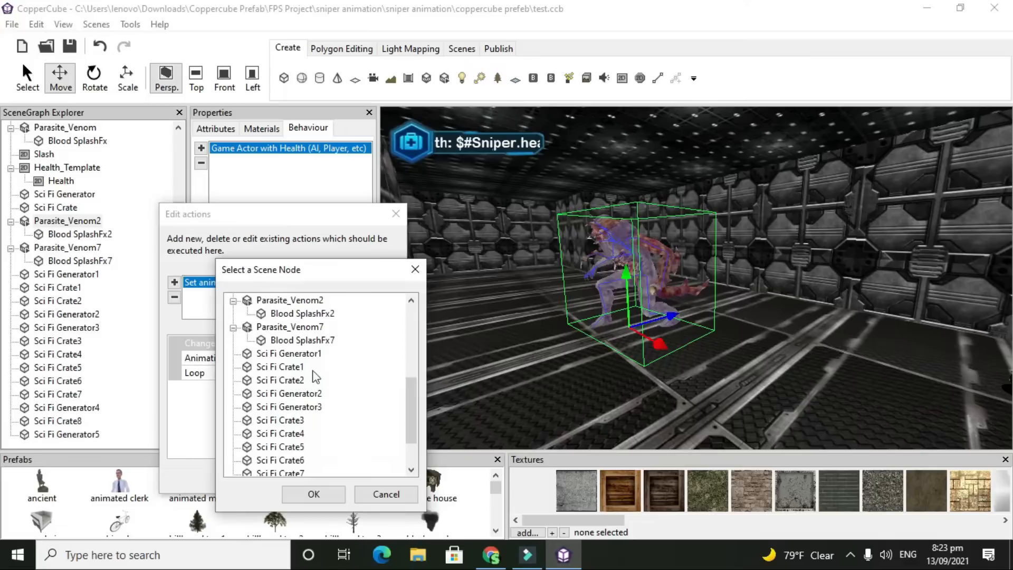
pyautogui.click(296, 299)
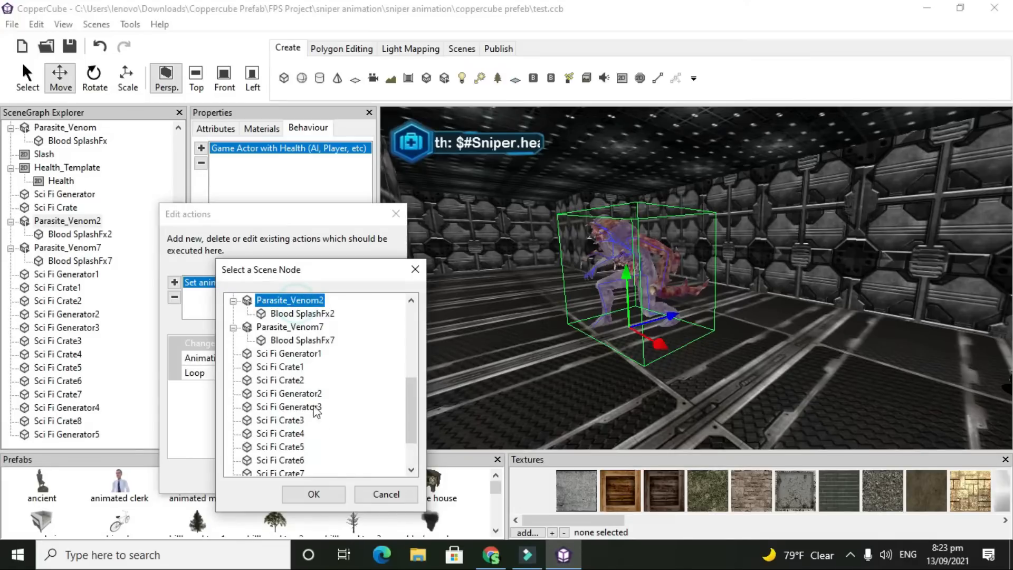
pyautogui.click(340, 496)
# Set the activation action's animation to Scream and accept the action
pyautogui.click(363, 359)
pyautogui.click(362, 359)
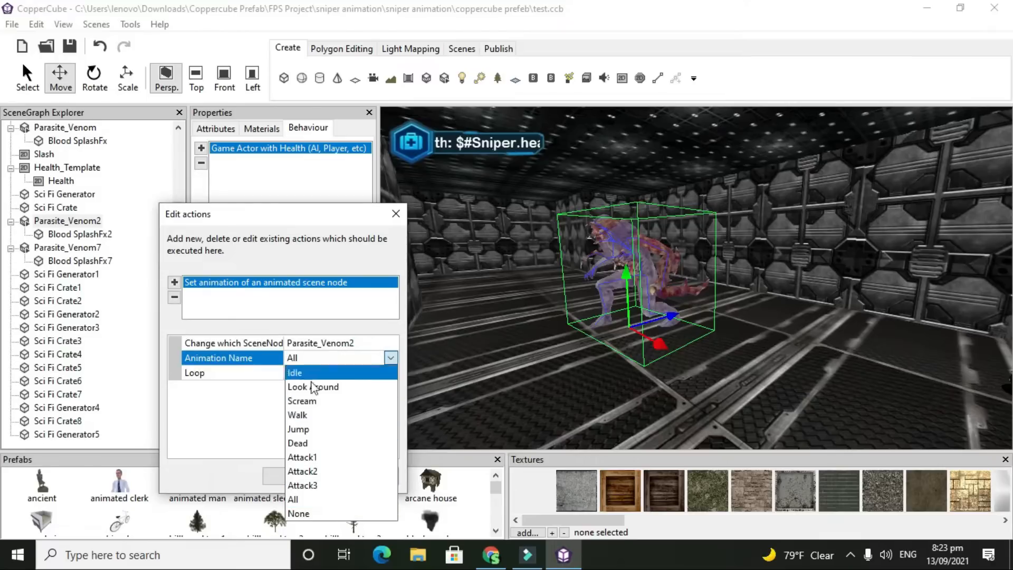
pyautogui.click(293, 402)
pyautogui.click(284, 482)
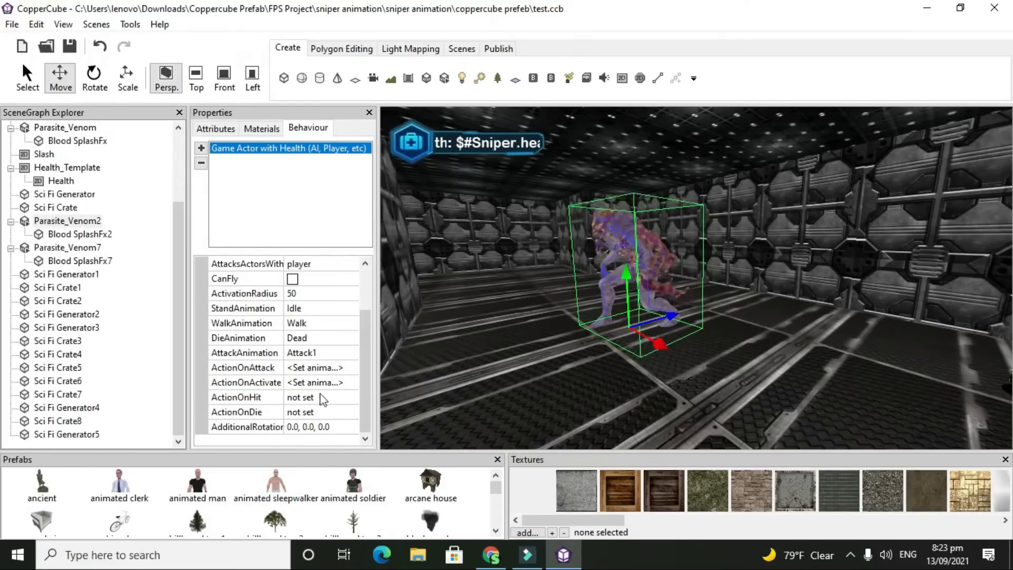
# Add a Play a sound action to ActionOnHit using MONSTER SCREAM!!!!!!!.wav from the Parazite_Venom folder
pyautogui.click(334, 399)
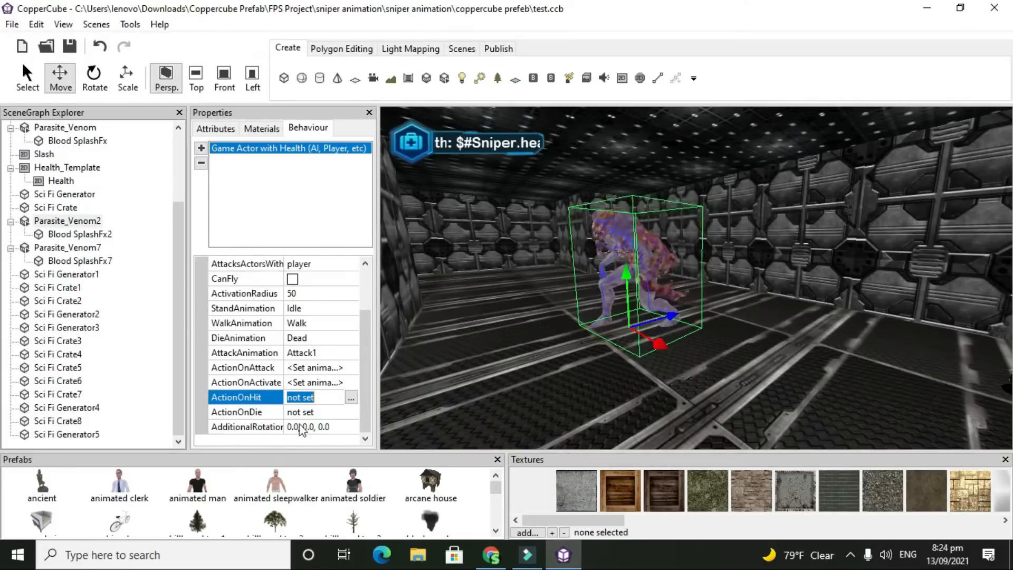
pyautogui.click(351, 397)
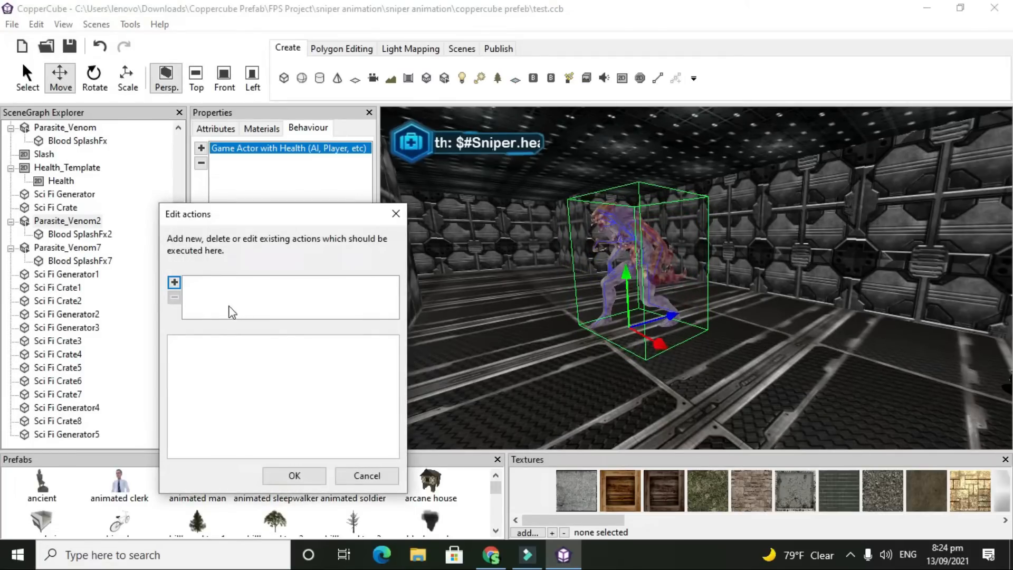
pyautogui.click(179, 287)
pyautogui.moveTo(288, 412)
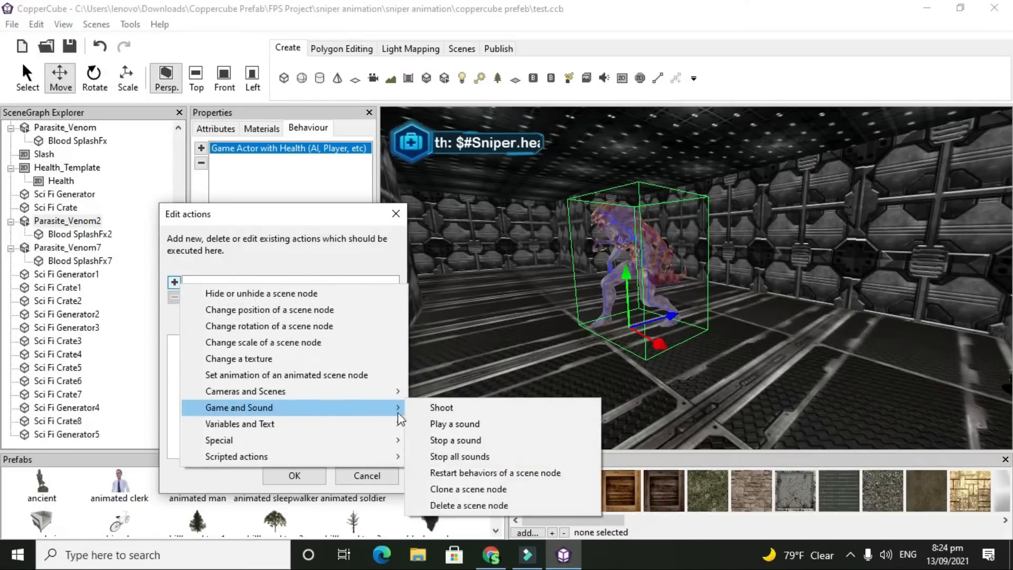
pyautogui.click(429, 422)
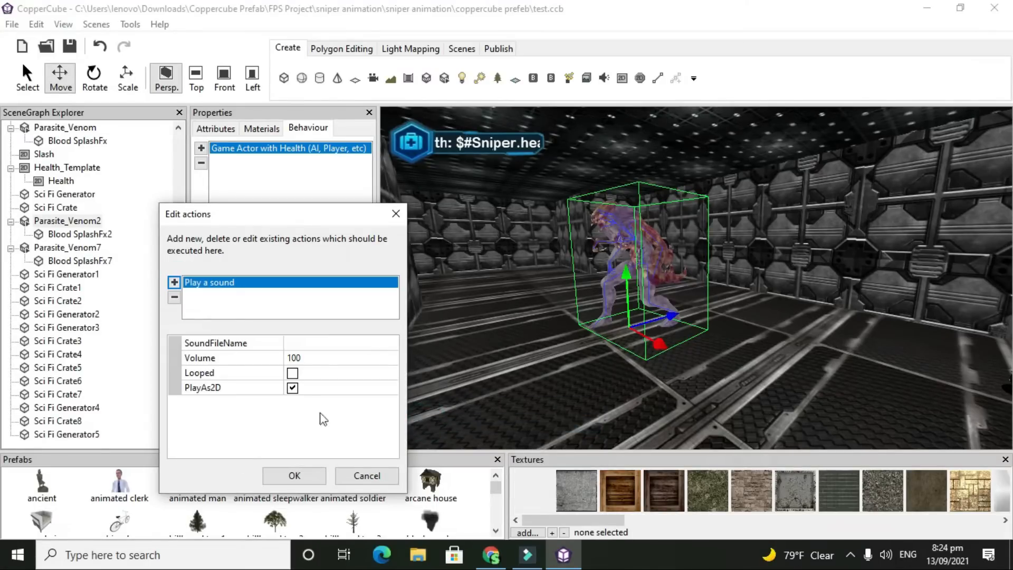
pyautogui.click(316, 342)
pyautogui.click(316, 342)
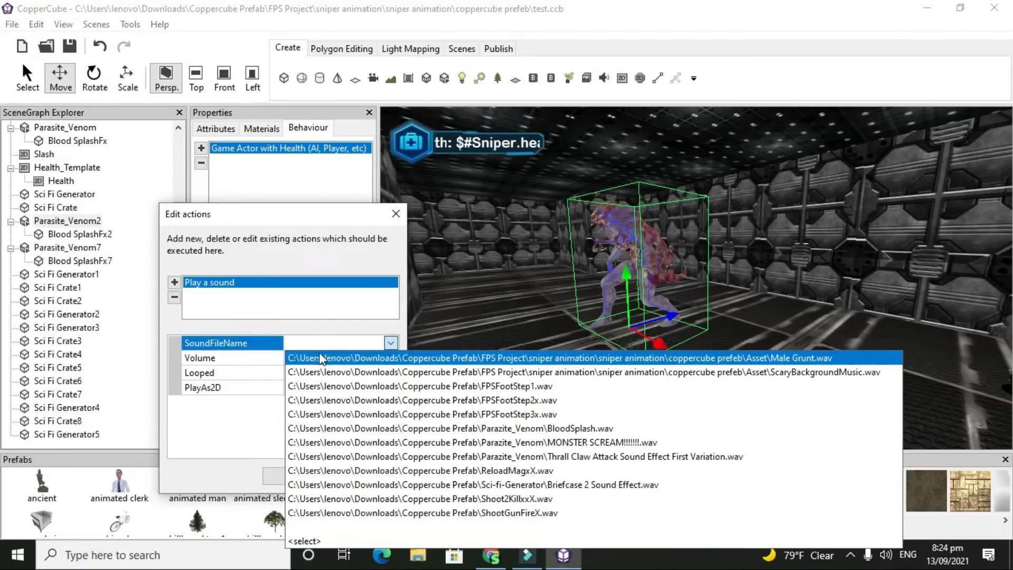
pyautogui.click(312, 442)
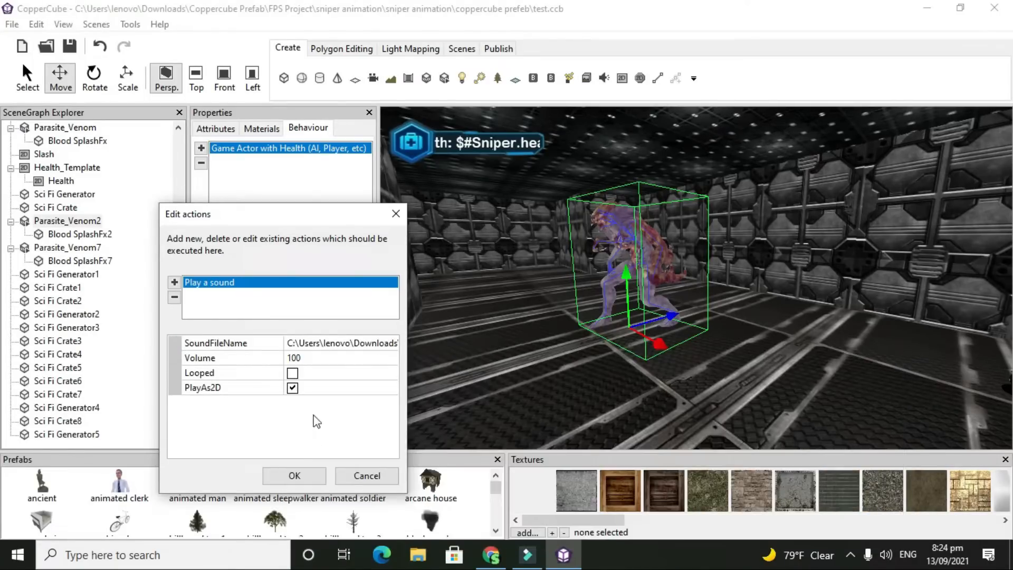
# Set the hit sound's volume to 75 and accept the action
pyautogui.click(319, 372)
pyautogui.click(318, 357)
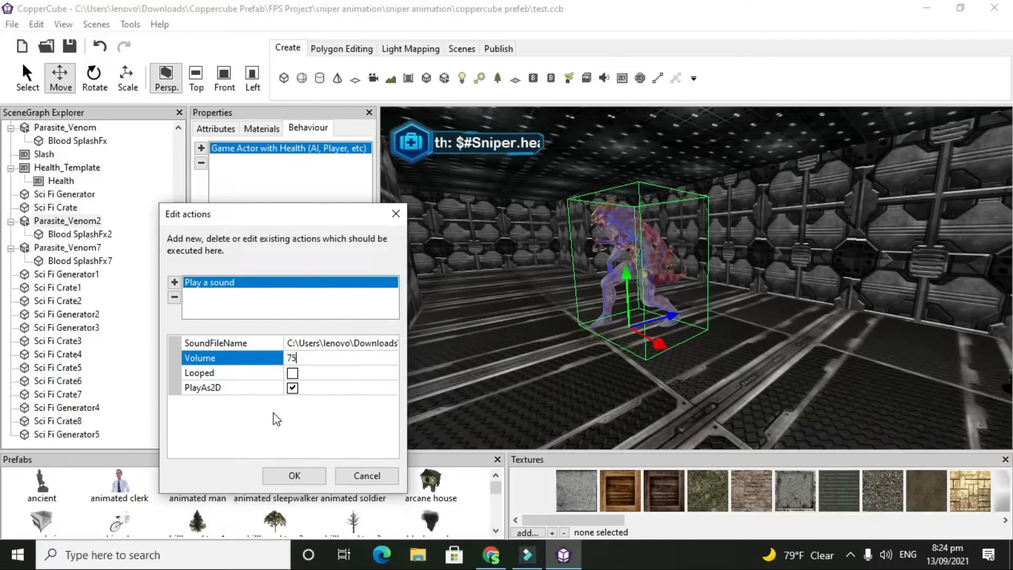
pyautogui.write('75')
pyautogui.click(317, 356)
pyautogui.click(291, 477)
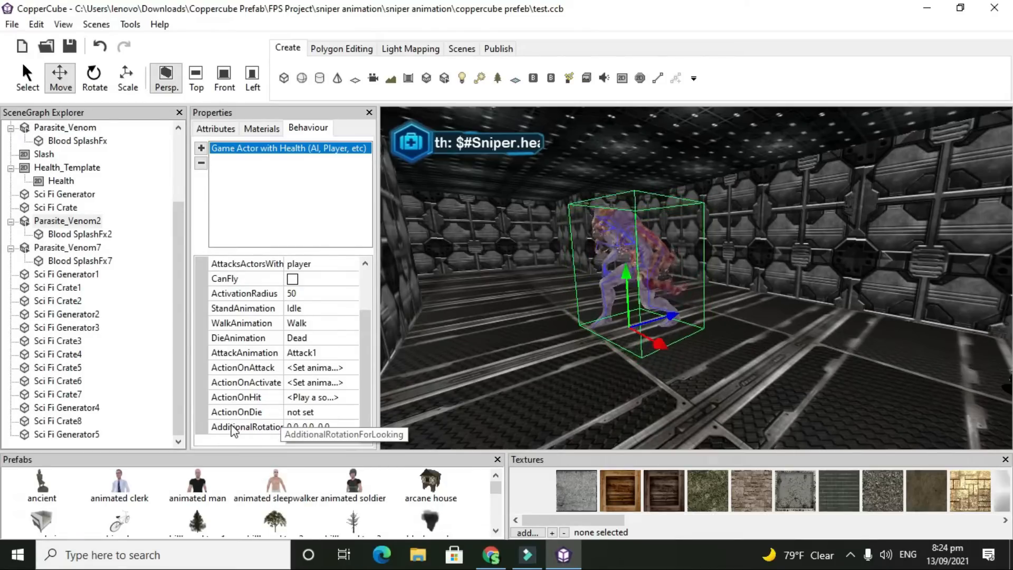
# Make the Blood SplashFx2 mesh under Parasite_Venom2 visible and show its Animate a Texture behaviour settings
pyautogui.click(311, 413)
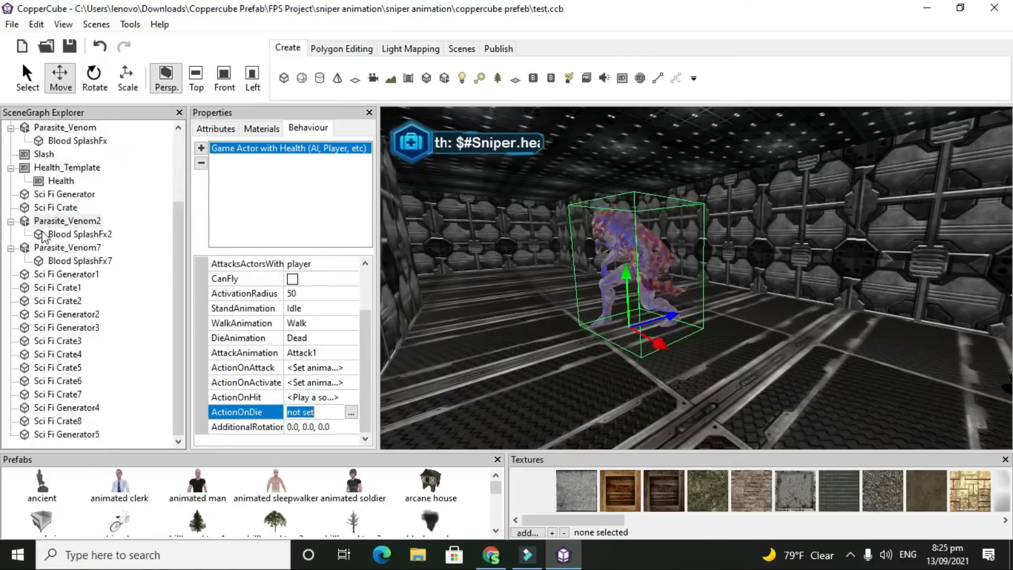
pyautogui.click(95, 234)
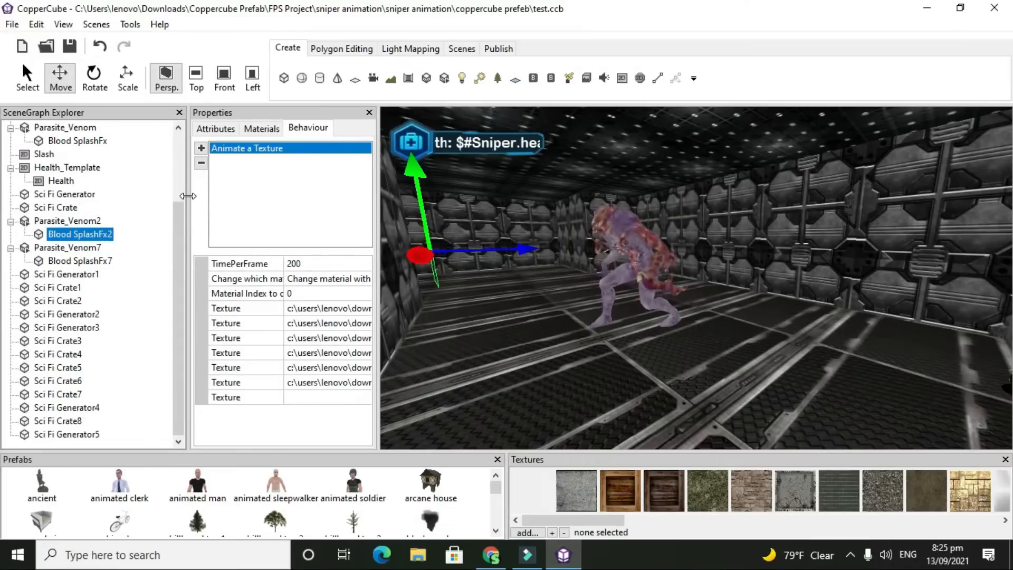
pyautogui.click(229, 132)
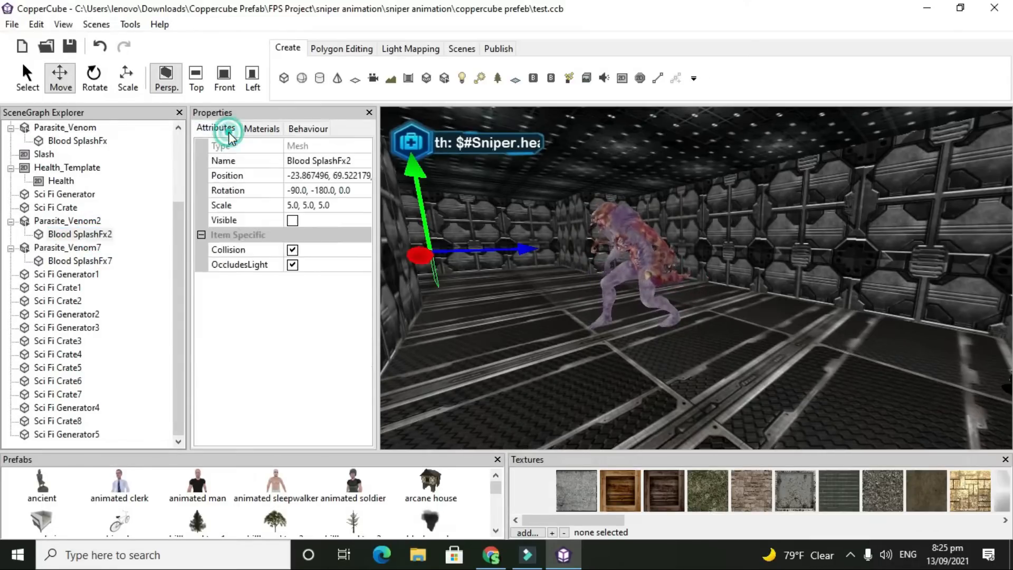
pyautogui.click(293, 220)
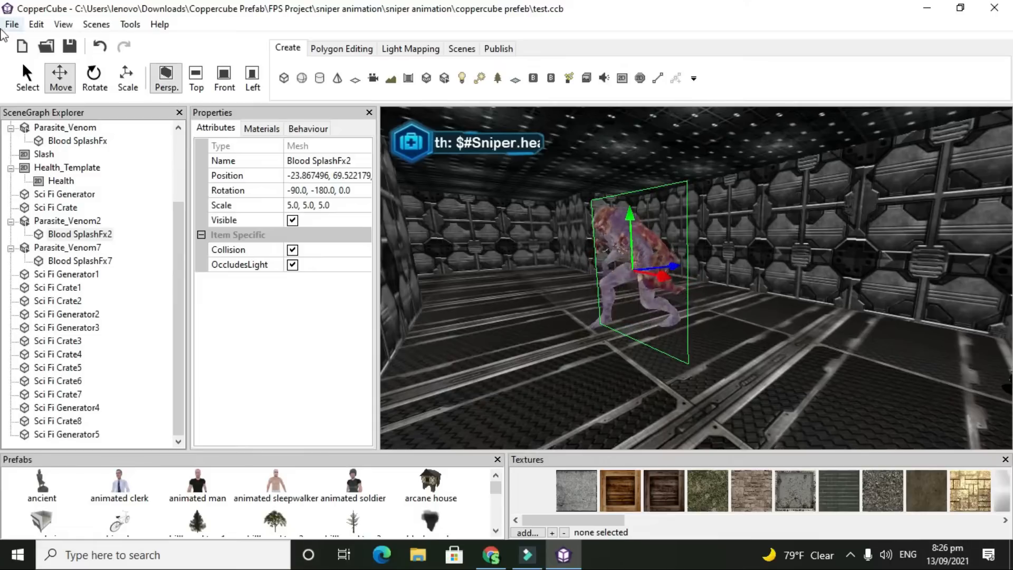
pyautogui.click(310, 130)
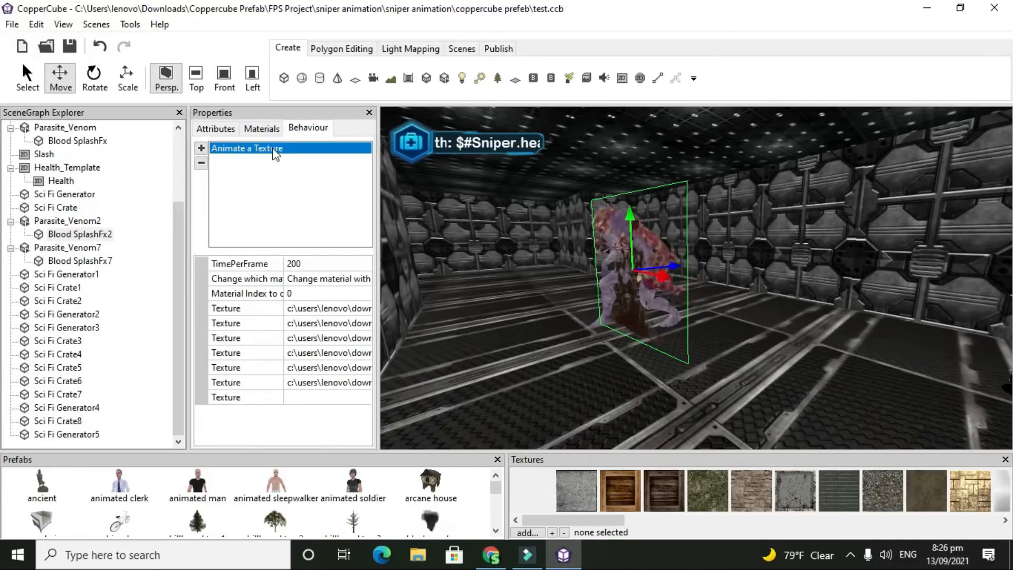
# Make the Blood SplashFx2 mesh invisible and check its texture-animation behaviour and material
pyautogui.click(267, 134)
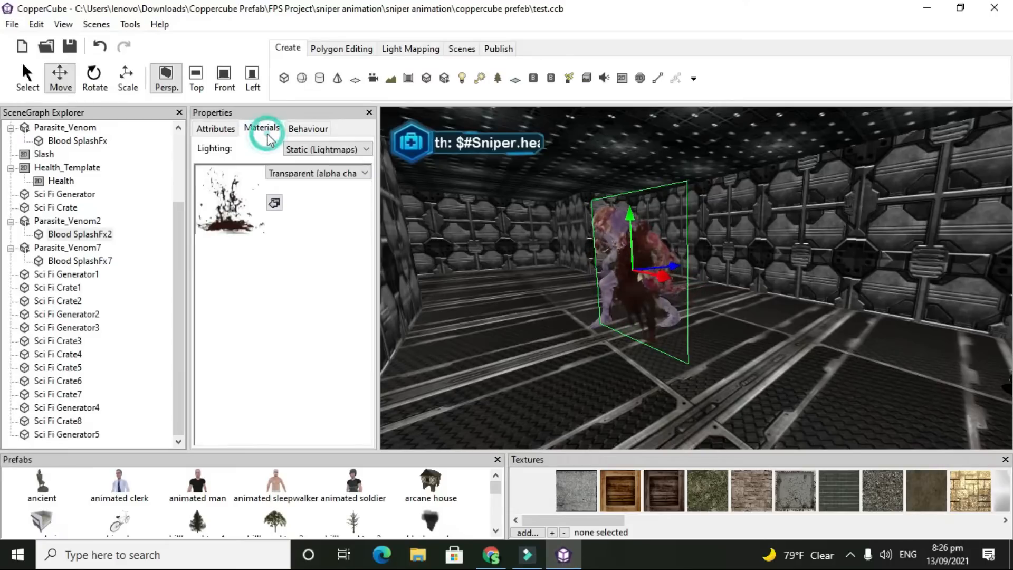
pyautogui.click(303, 129)
pyautogui.click(205, 130)
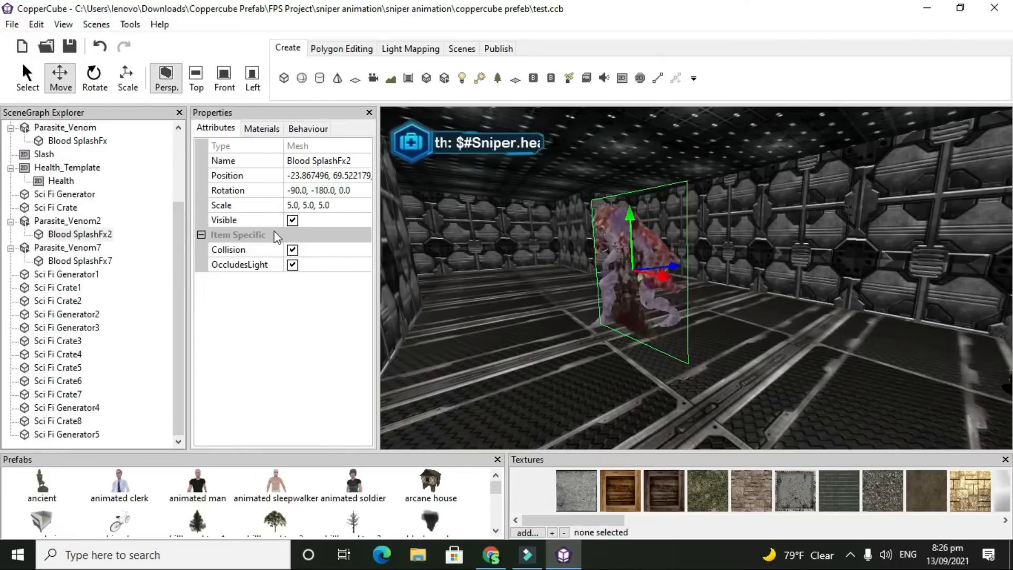
pyautogui.click(292, 221)
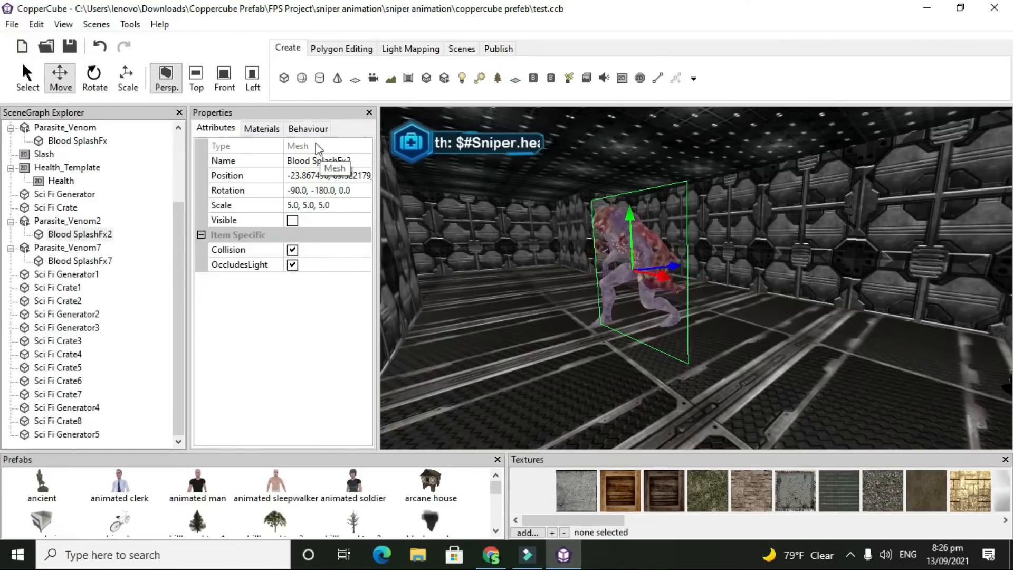
pyautogui.click(310, 128)
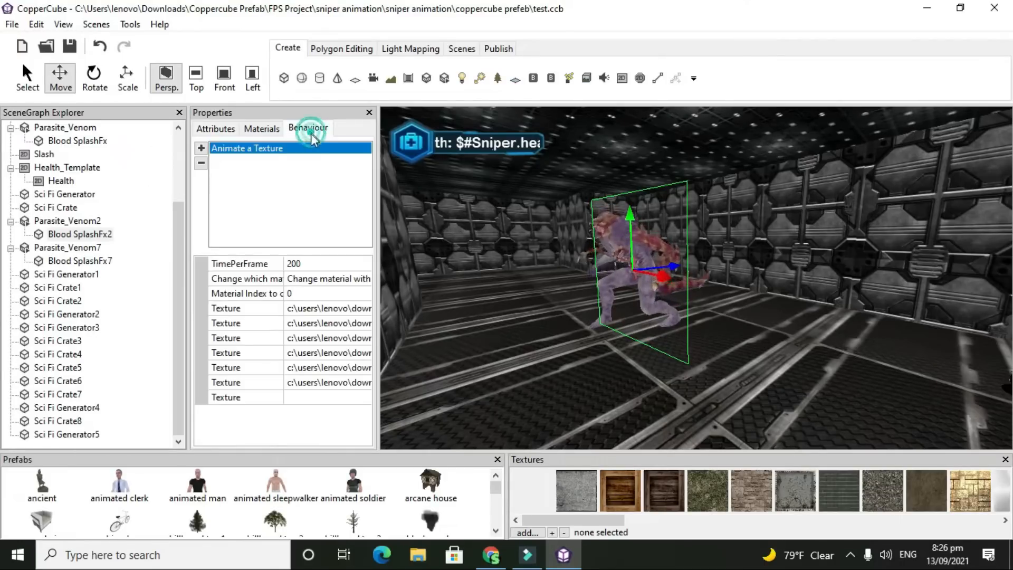
pyautogui.click(261, 130)
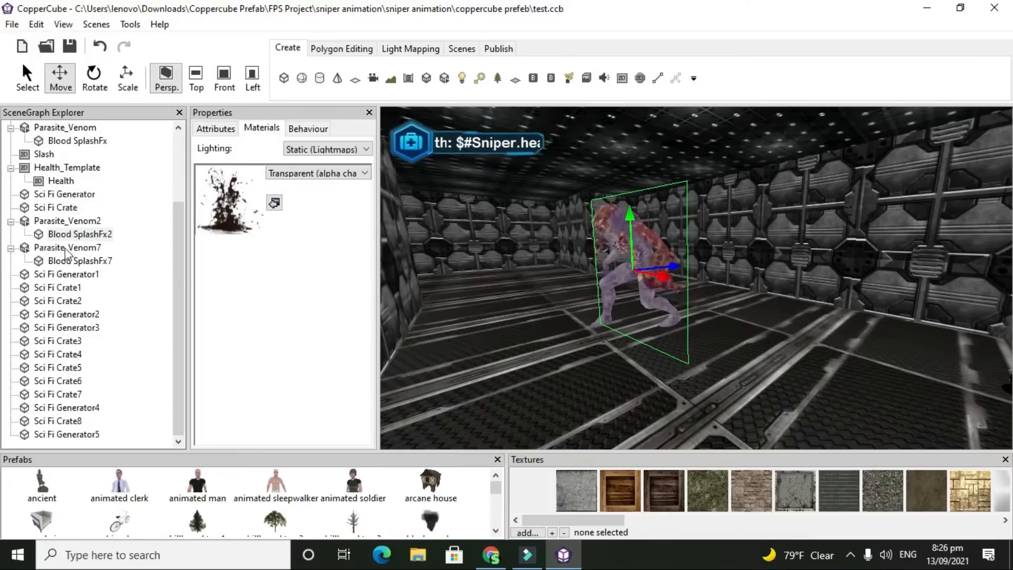
# Add a Hide or unhide a scene node action to Parasite_Venom2's ActionOnDie and set its visibility change type to Make Visible
pyautogui.click(69, 221)
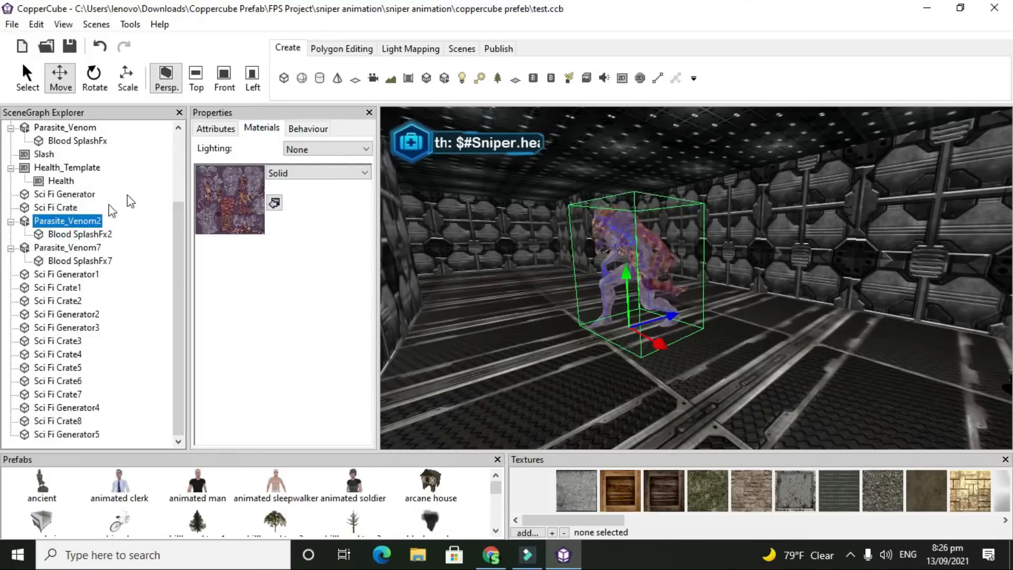
pyautogui.click(306, 129)
pyautogui.scroll(-1, 335, 380)
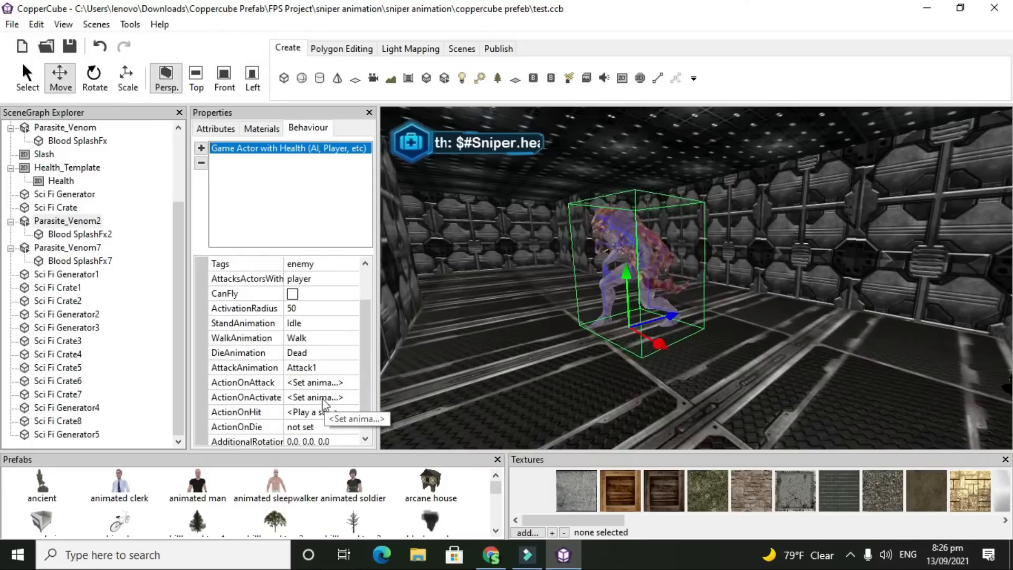
pyautogui.click(321, 429)
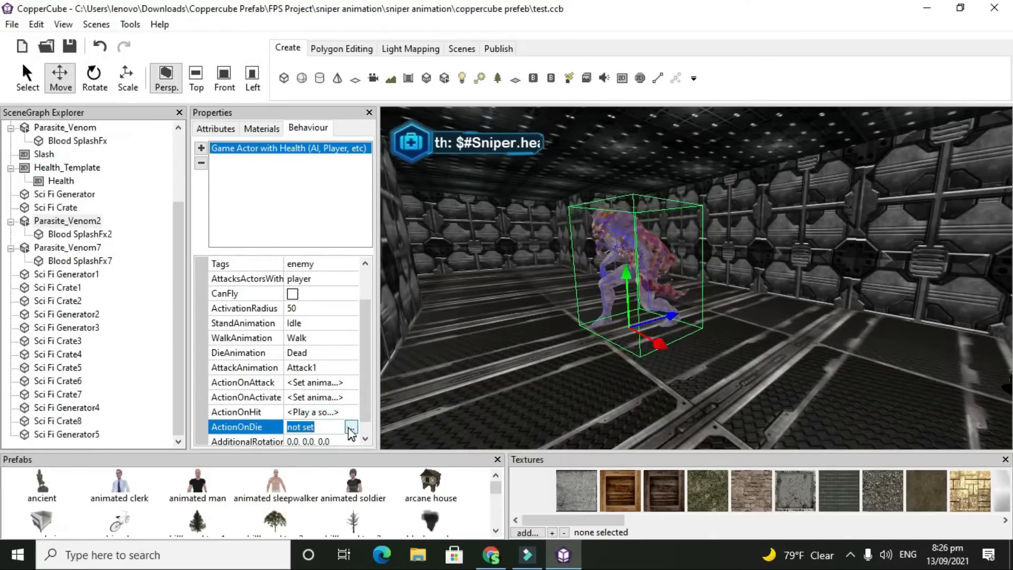
pyautogui.click(350, 428)
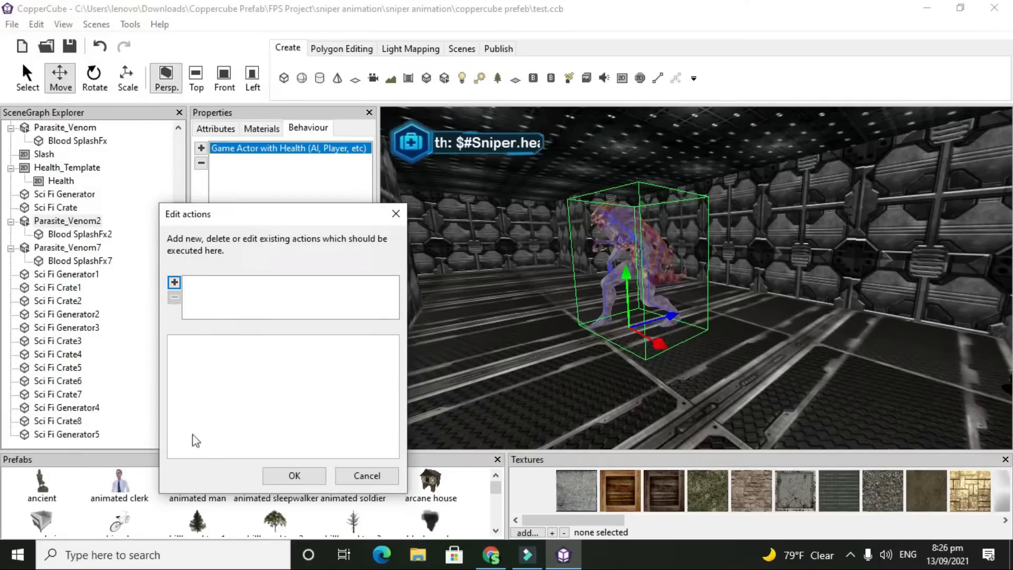
pyautogui.click(175, 284)
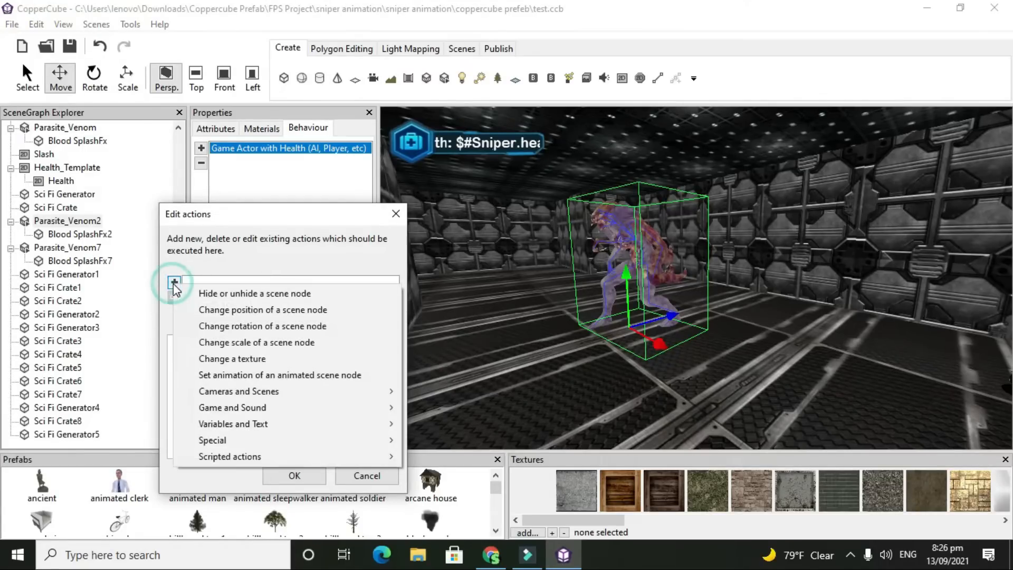
pyautogui.click(218, 294)
pyautogui.click(319, 346)
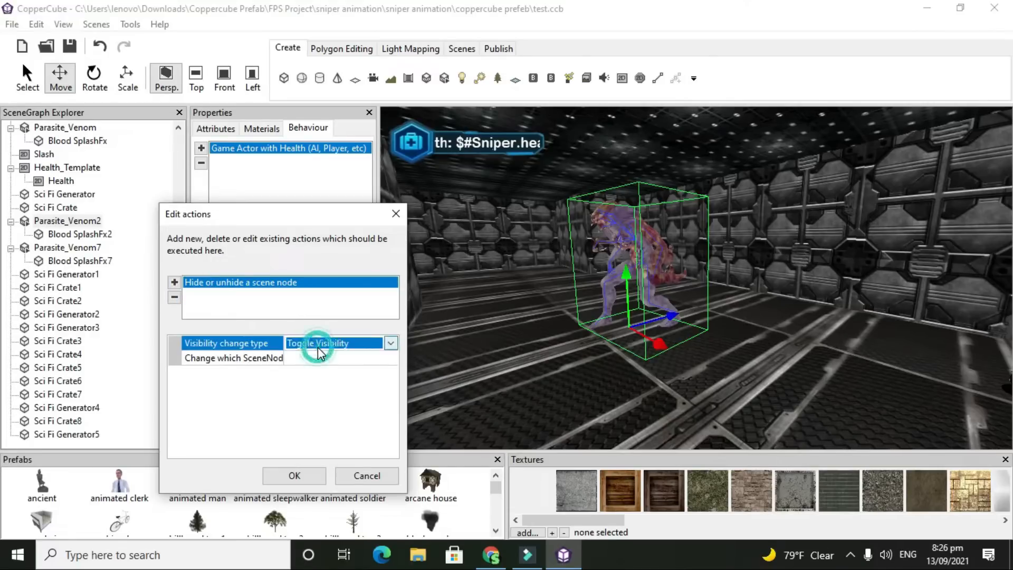
pyautogui.click(314, 344)
pyautogui.click(322, 373)
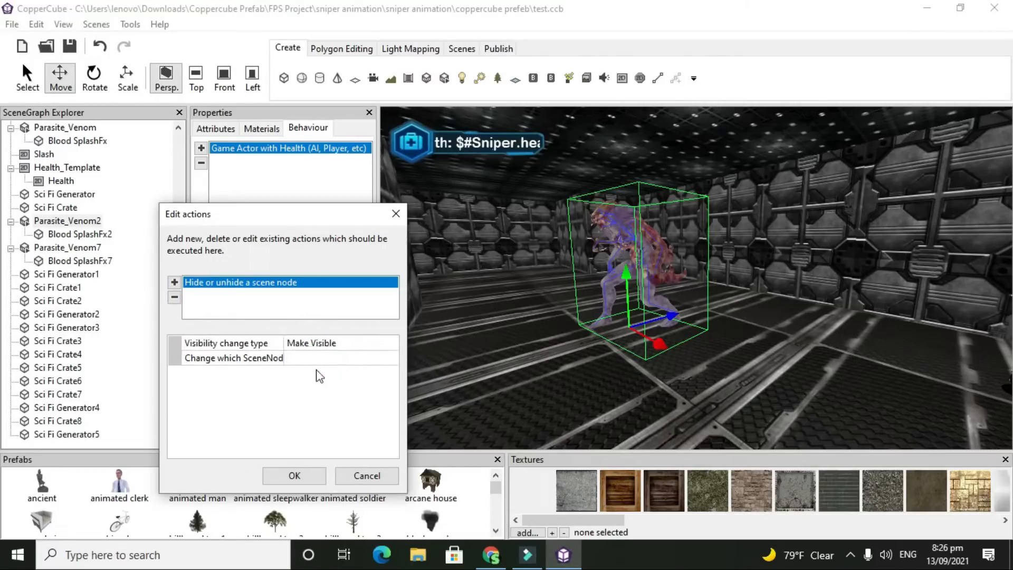
# Set Blood SplashFx2 under Parasite_Venom2 as the scene node that the death action makes visible
pyautogui.click(303, 359)
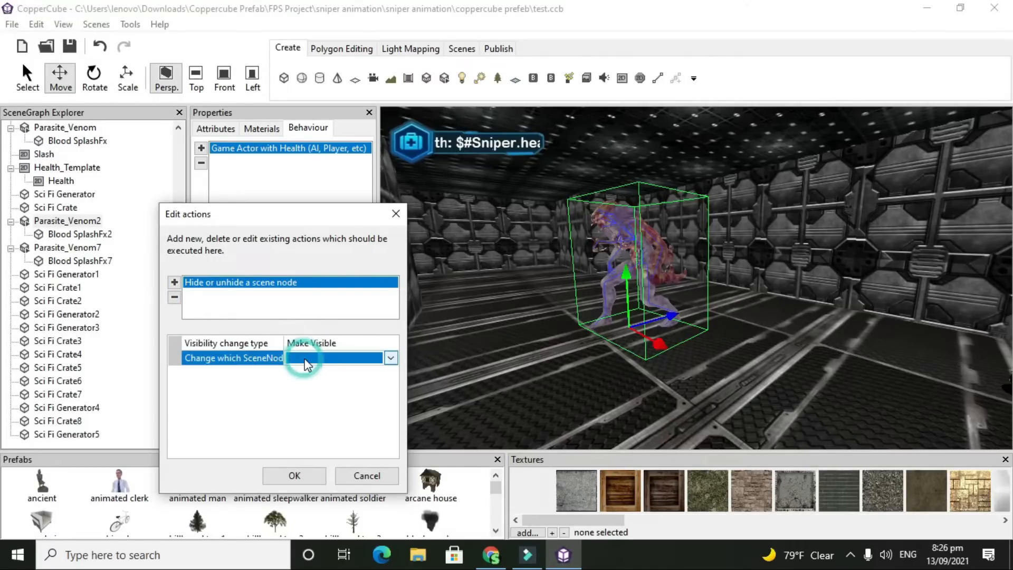
pyautogui.click(305, 358)
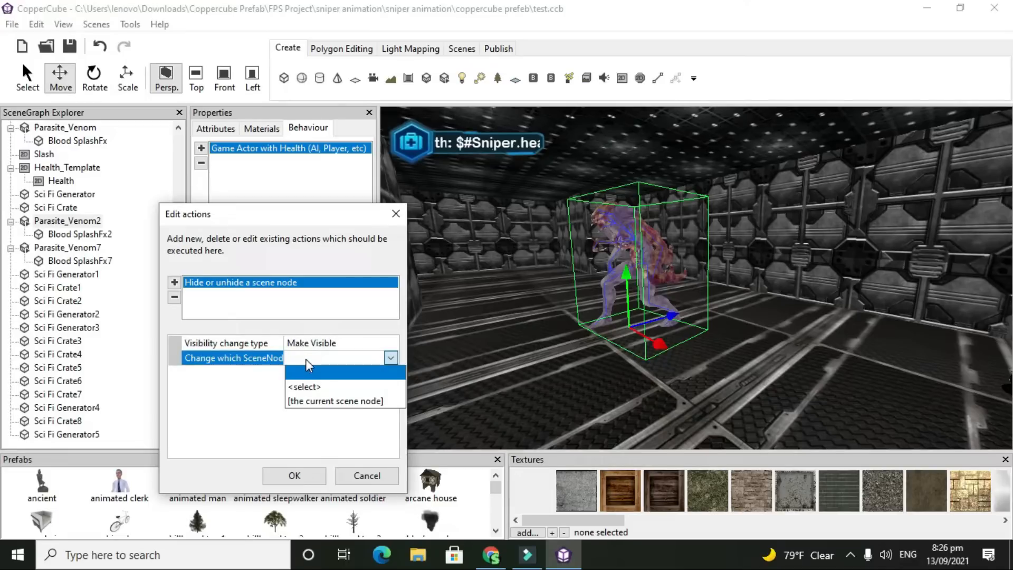
pyautogui.click(298, 386)
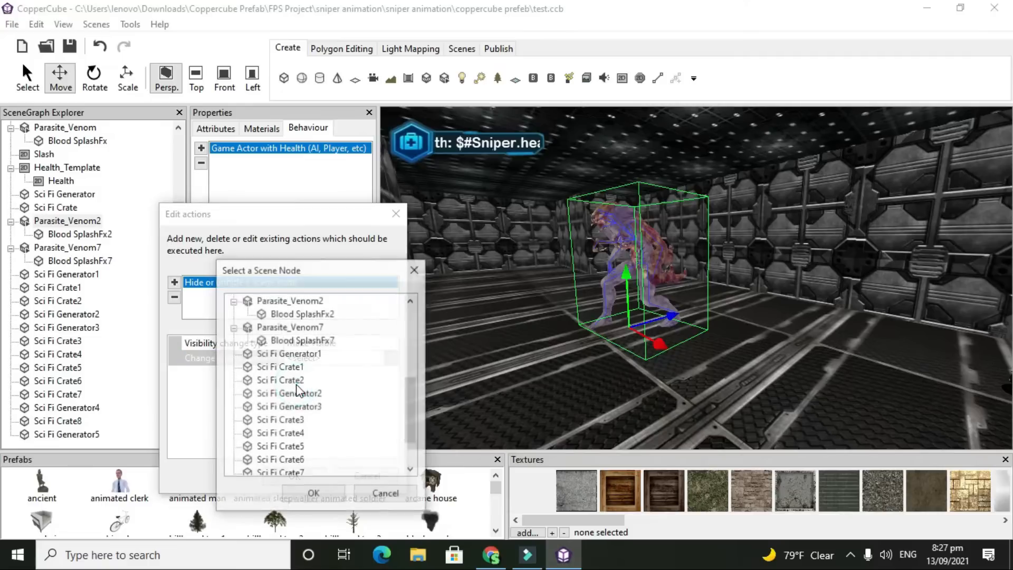
pyautogui.click(303, 313)
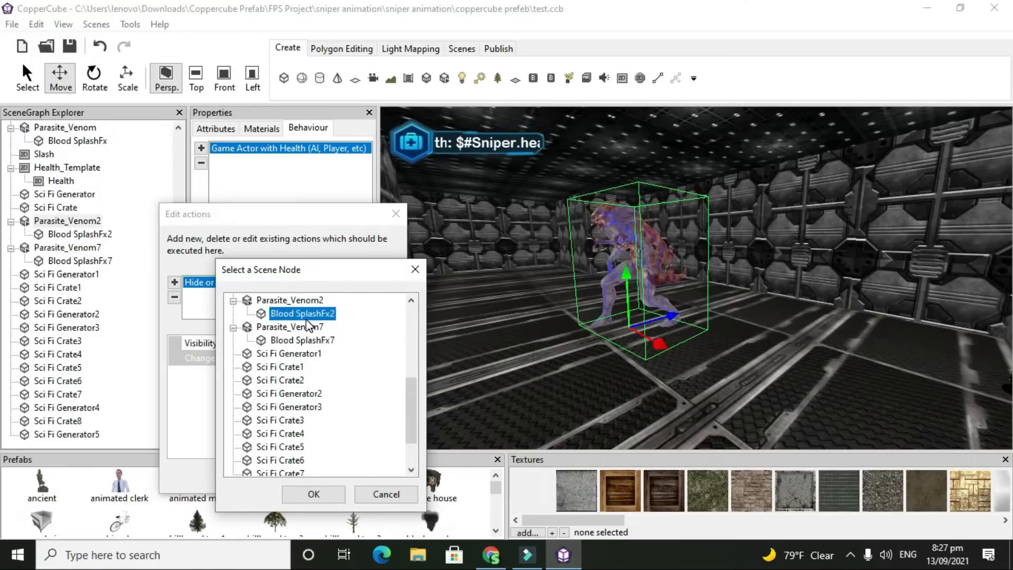
pyautogui.click(298, 496)
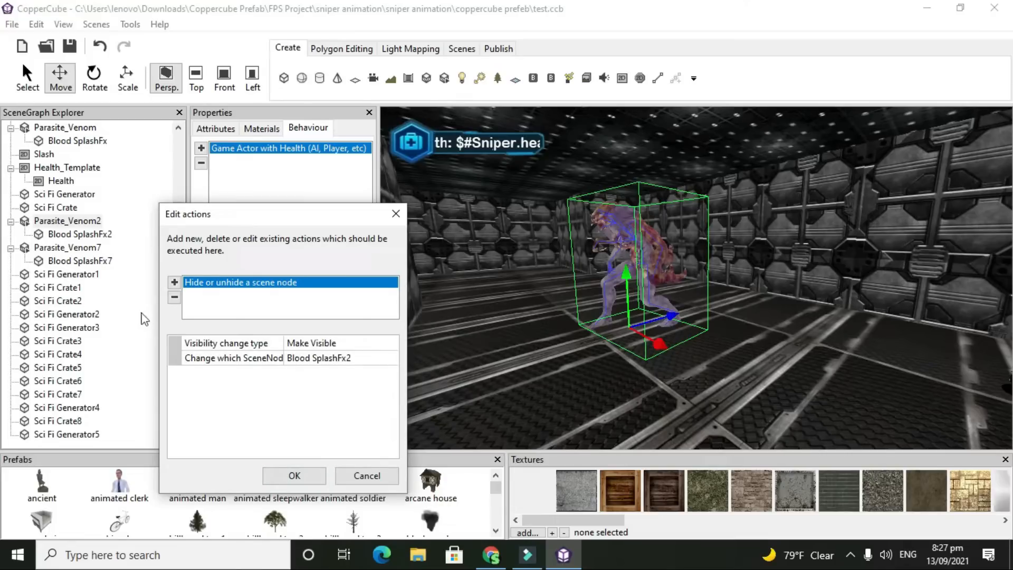
# Add a Play a sound action to the death actions using BloodSplash.wav from the Parazite_Venom folder
pyautogui.click(176, 286)
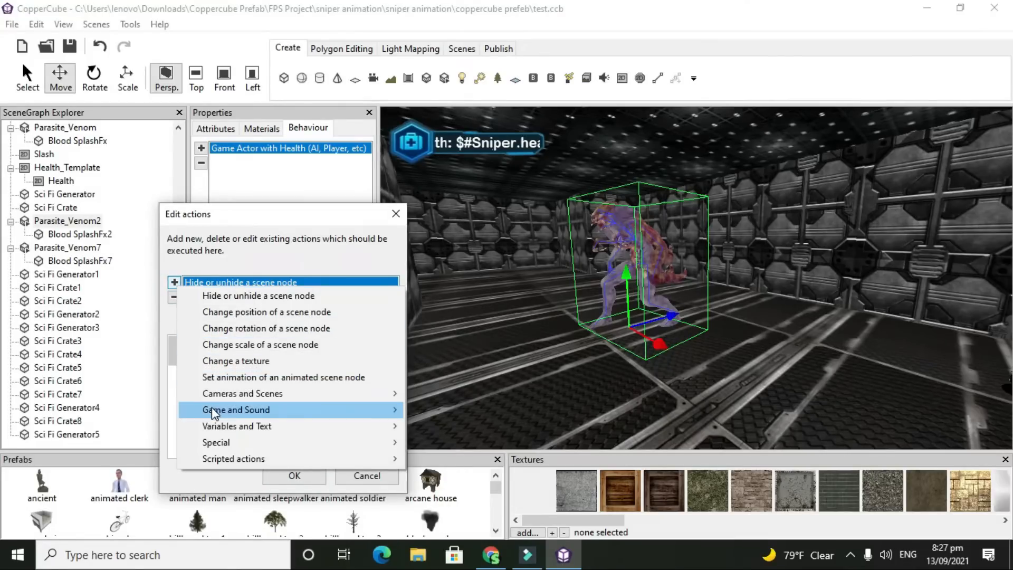
pyautogui.moveTo(213, 410)
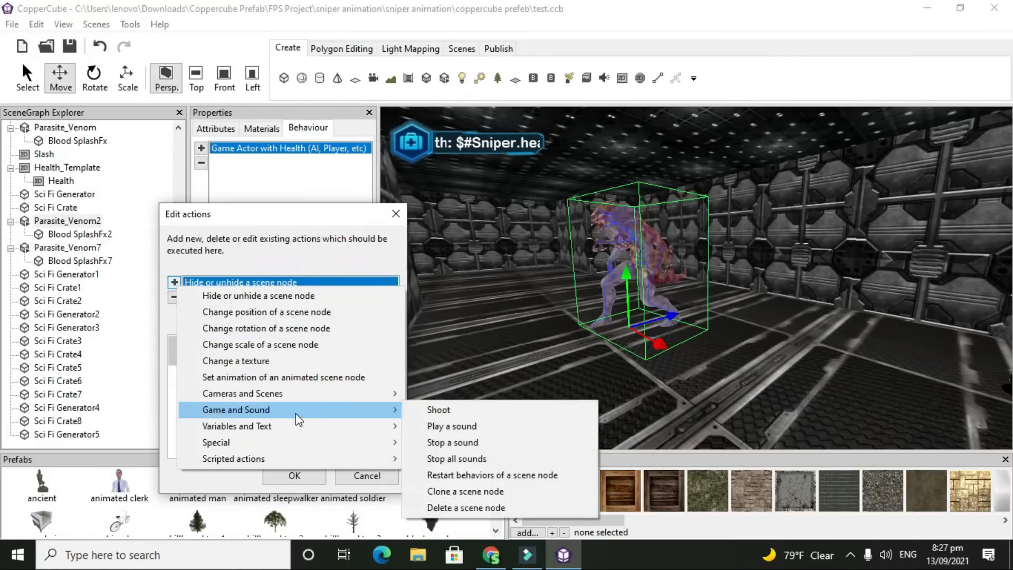
pyautogui.click(433, 427)
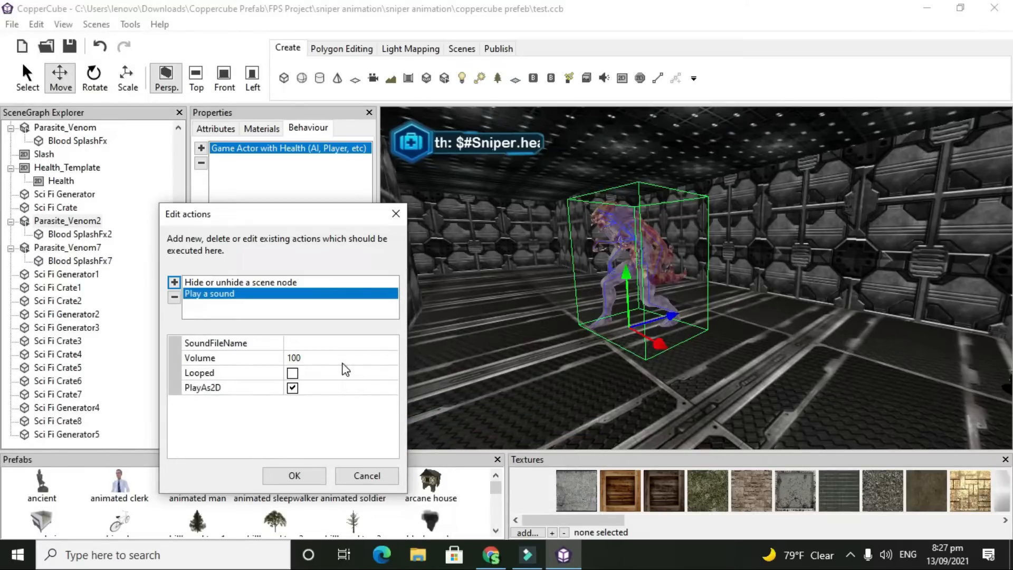
pyautogui.click(340, 343)
pyautogui.click(341, 344)
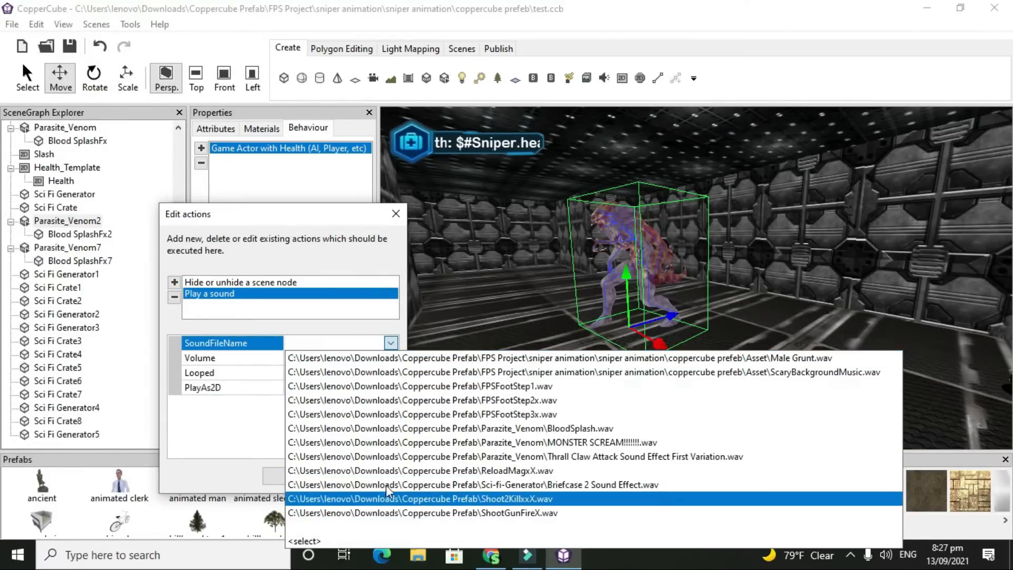
pyautogui.click(392, 430)
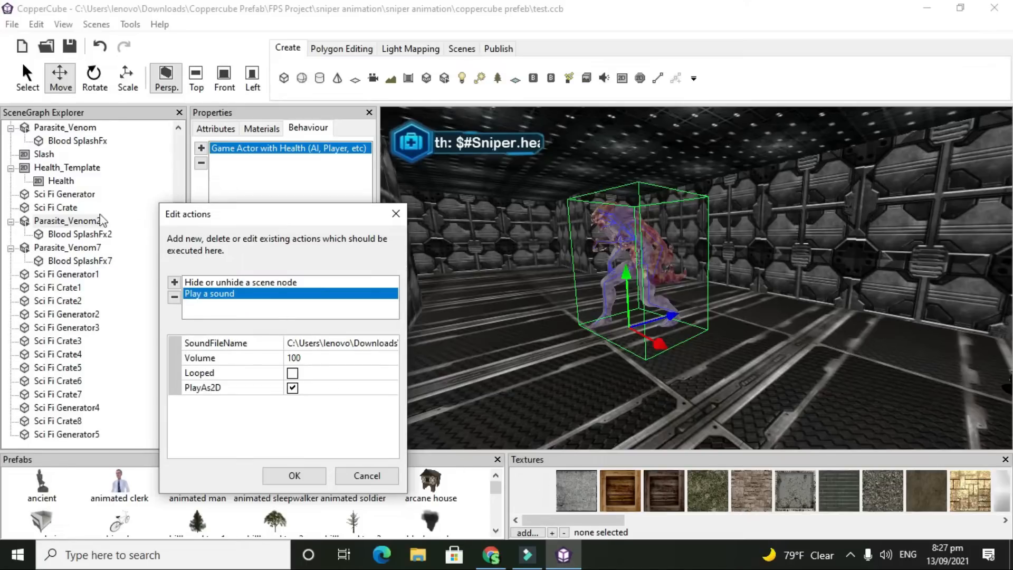
# Add a Do something later action to the death actions with a delay of 100 ms
pyautogui.click(175, 282)
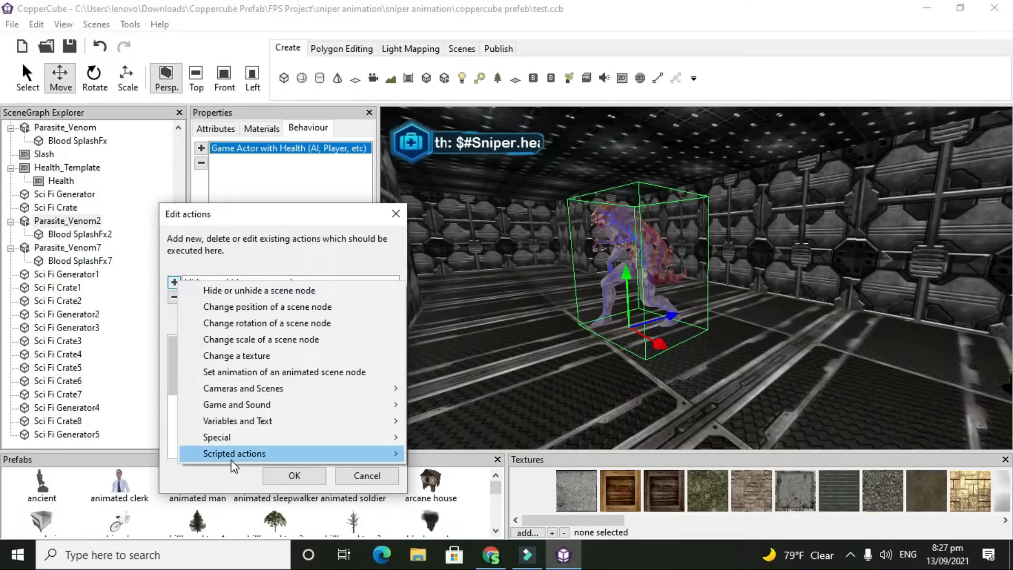
pyautogui.moveTo(231, 461)
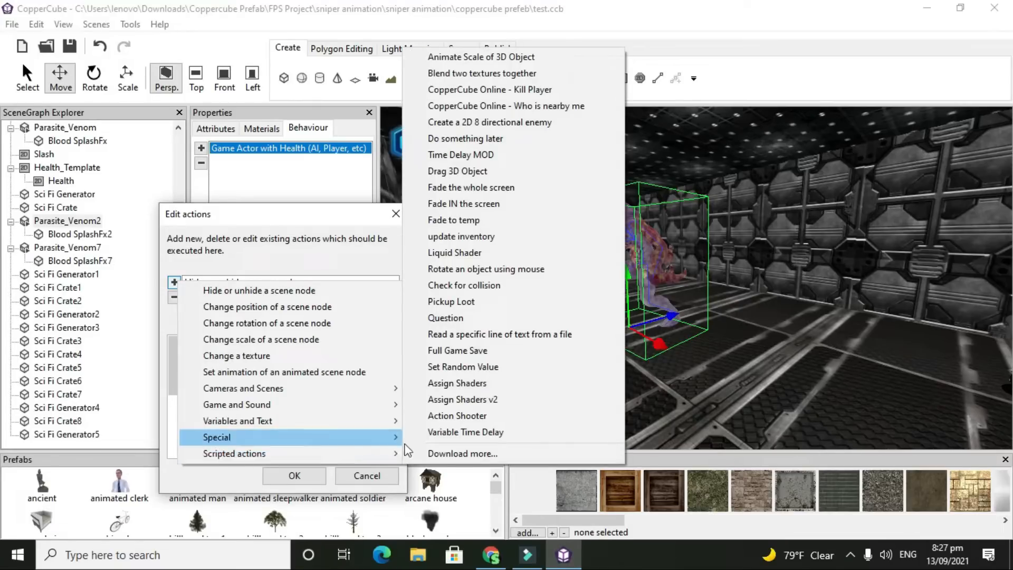
pyautogui.click(454, 138)
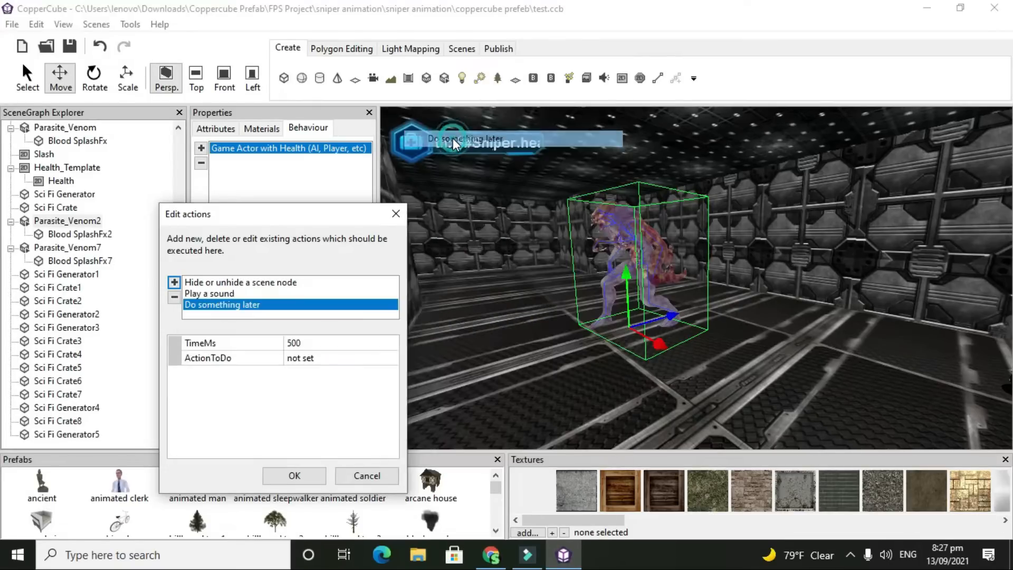
pyautogui.click(321, 344)
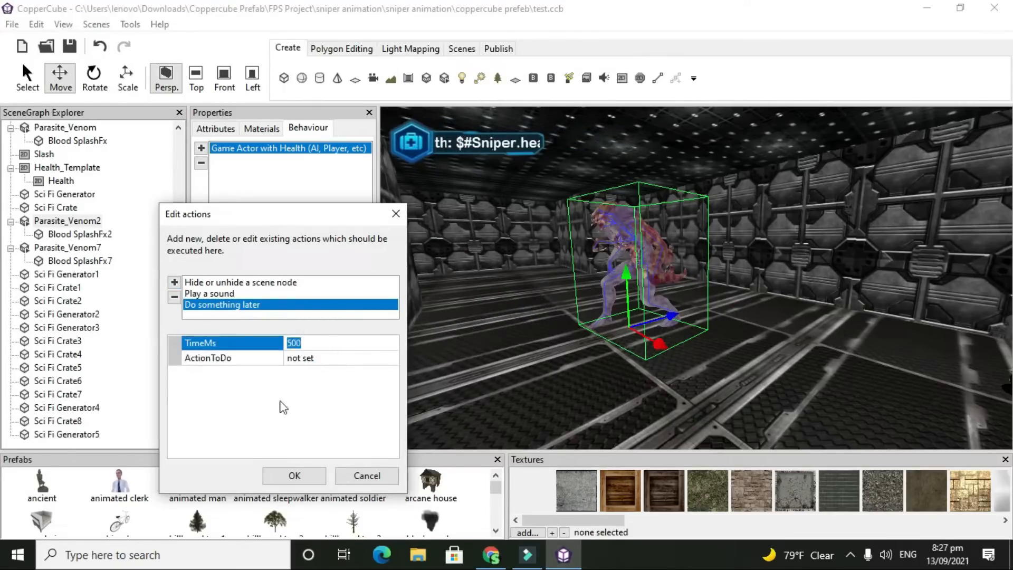
pyautogui.write('1')
# Add a Hide or unhide a scene node action inside the delayed action and set it to Make Invisible
pyautogui.click(335, 361)
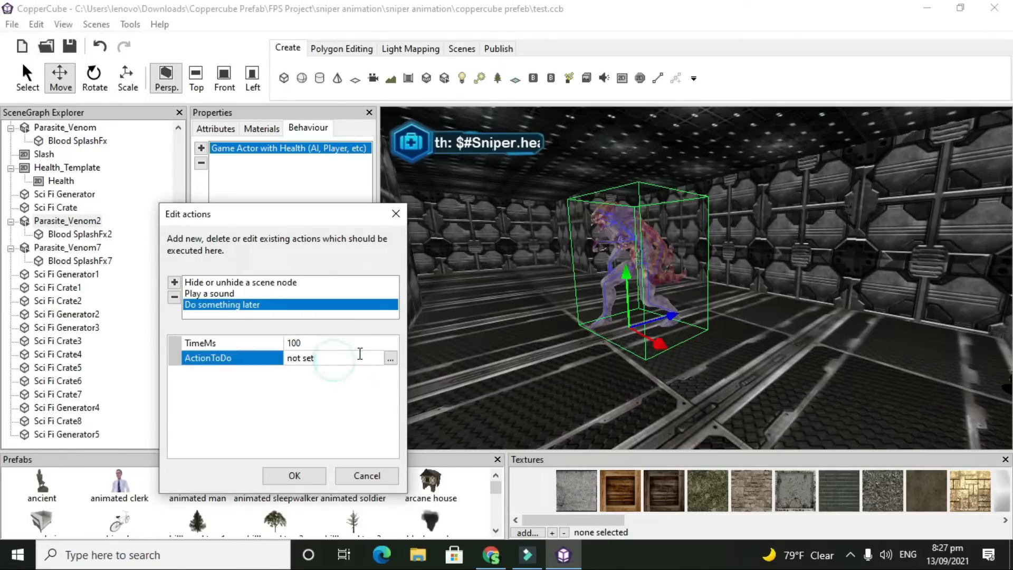
pyautogui.click(390, 359)
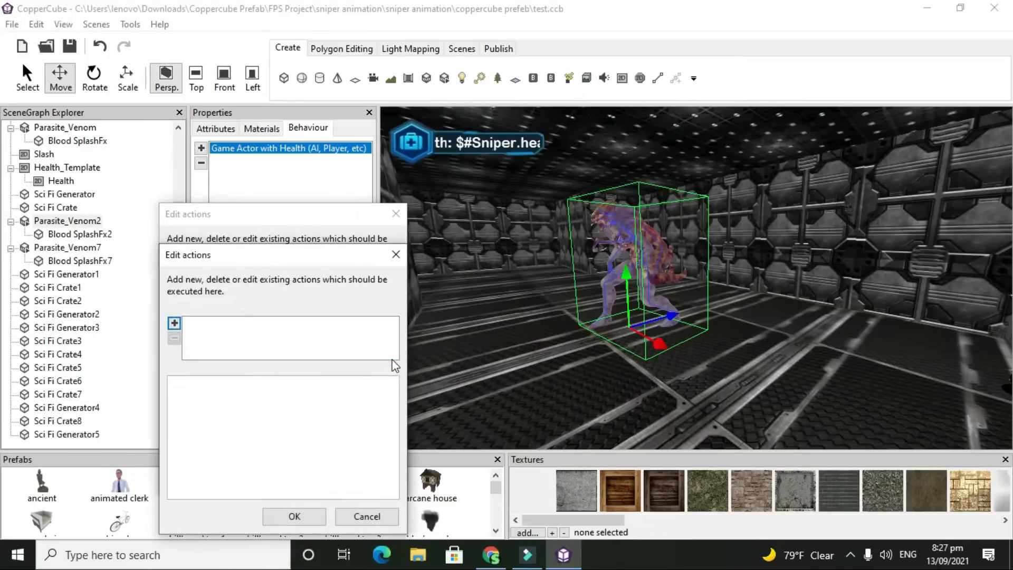
pyautogui.click(175, 324)
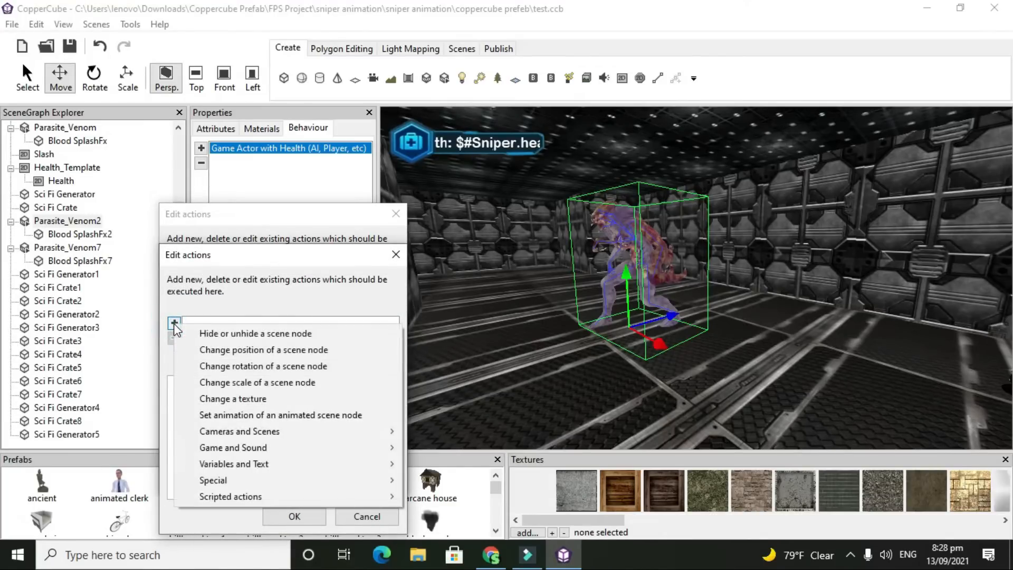
pyautogui.click(223, 338)
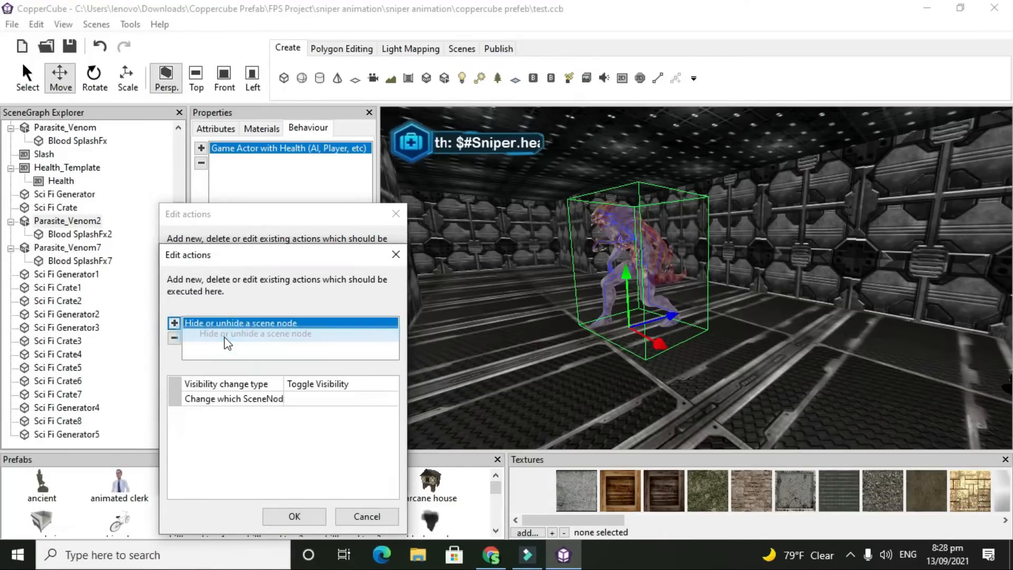
pyautogui.click(344, 385)
pyautogui.click(343, 387)
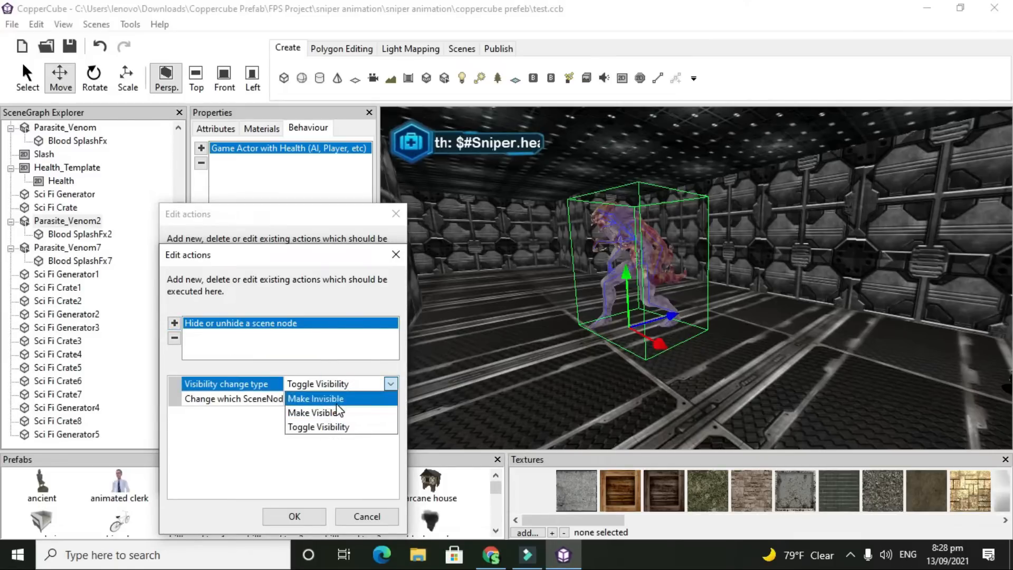
pyautogui.click(336, 405)
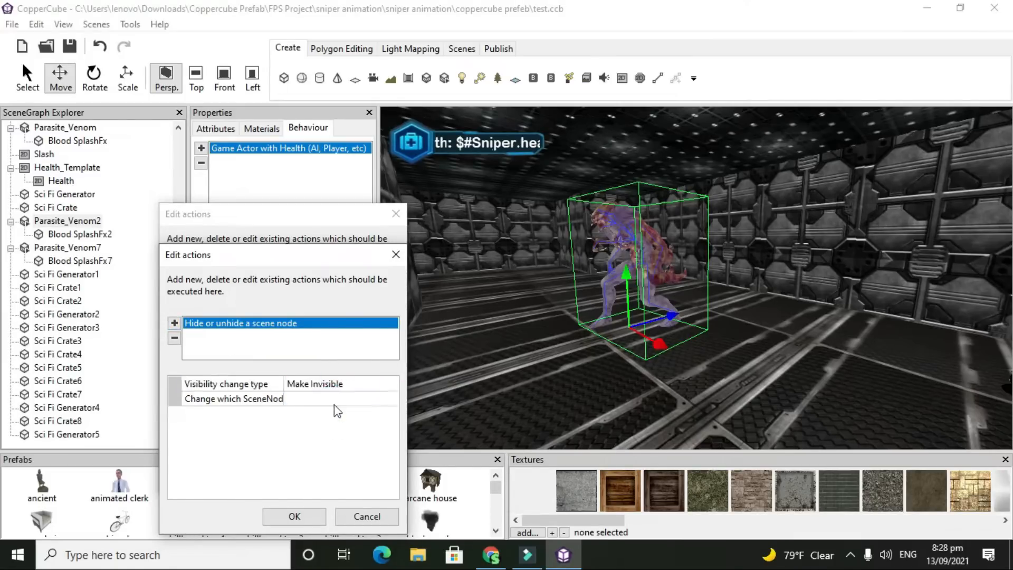
# Set Parasite_Venom2 as the scene node made invisible by the 100 ms delayed action and accept that action
pyautogui.click(335, 403)
pyautogui.click(335, 403)
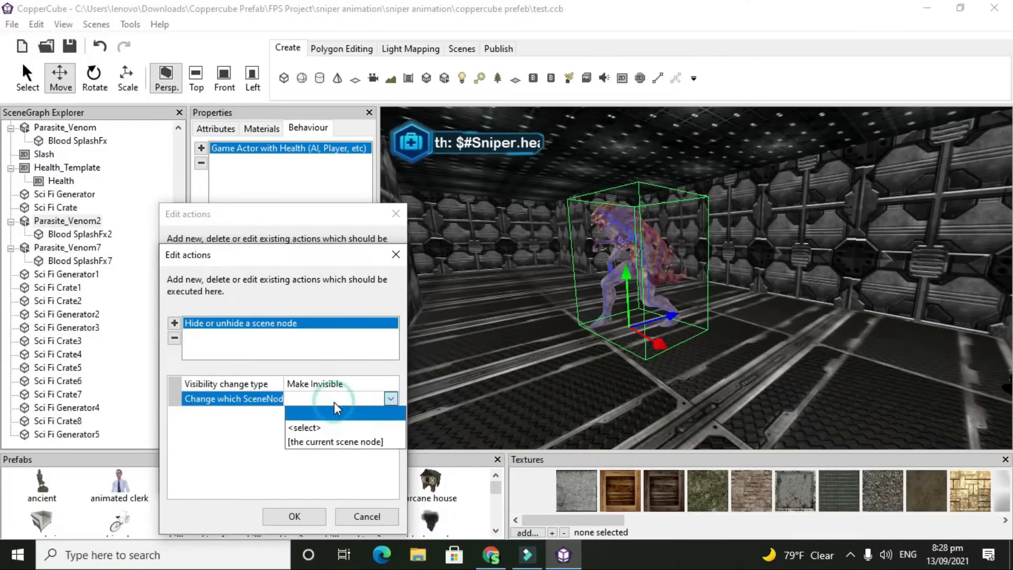
pyautogui.click(302, 428)
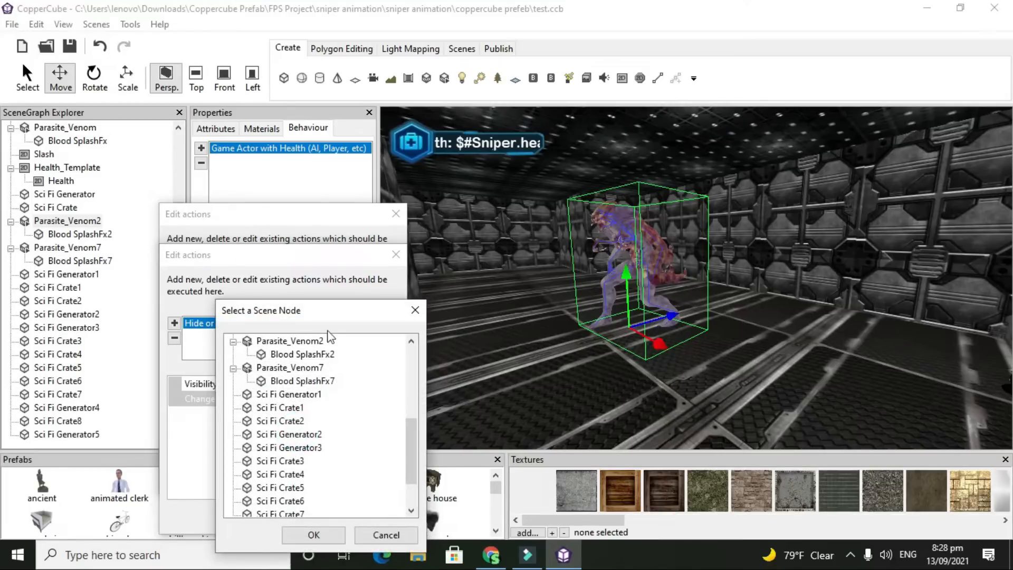
pyautogui.click(311, 344)
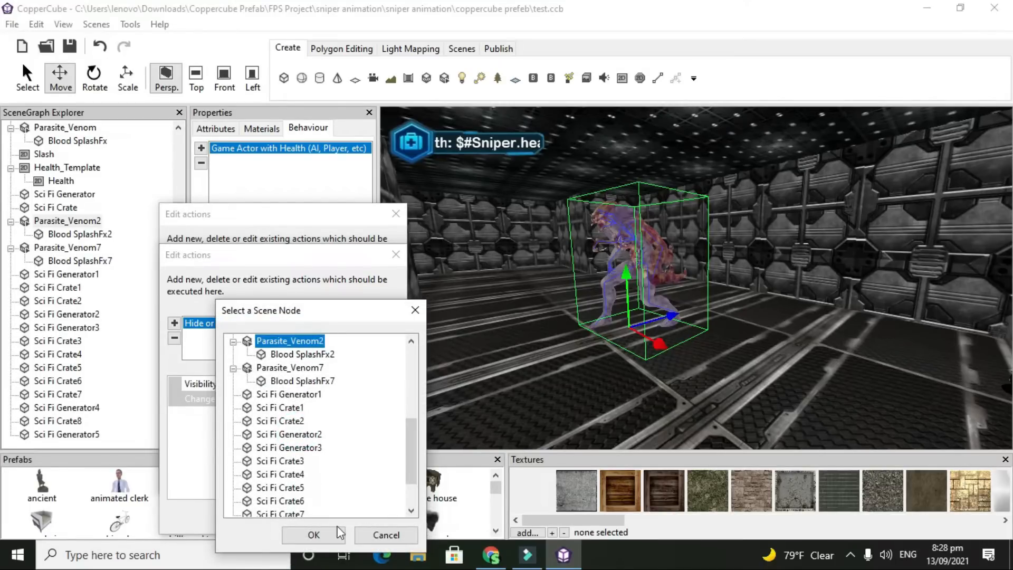
pyautogui.click(313, 537)
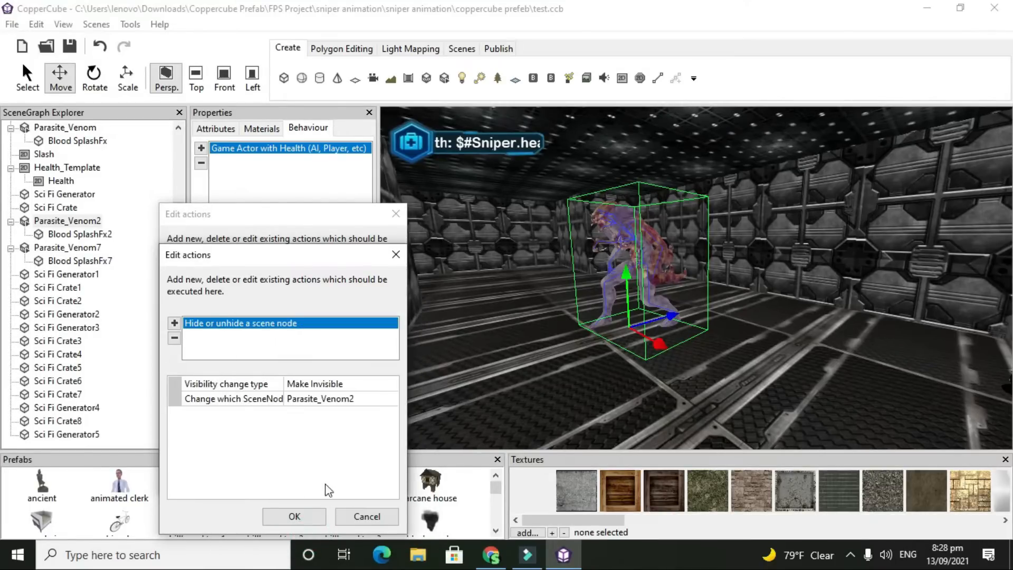
pyautogui.click(301, 514)
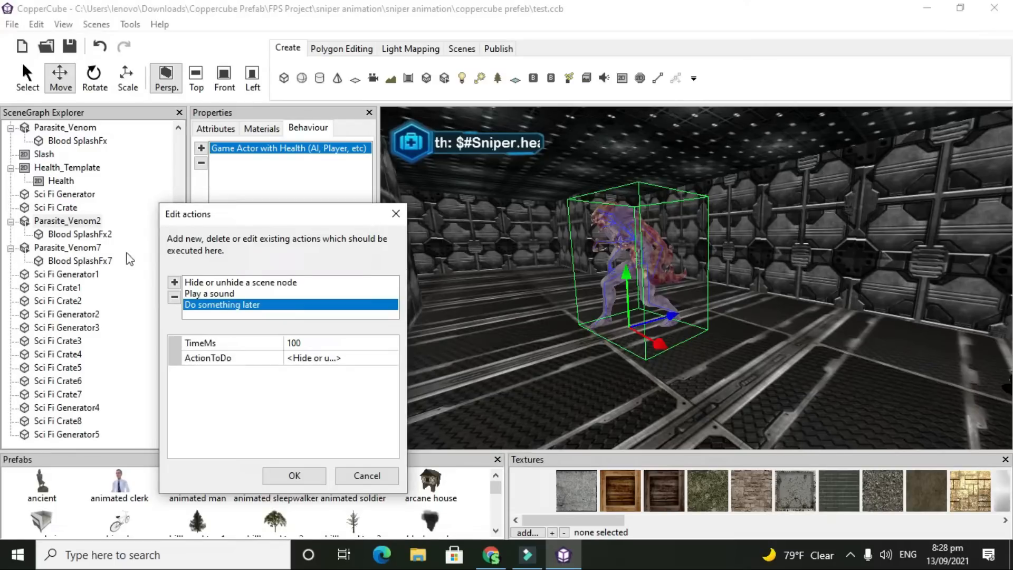
# Add a second Do something later action to the death actions with a delay of 10000 ms
pyautogui.click(178, 285)
pyautogui.moveTo(323, 449)
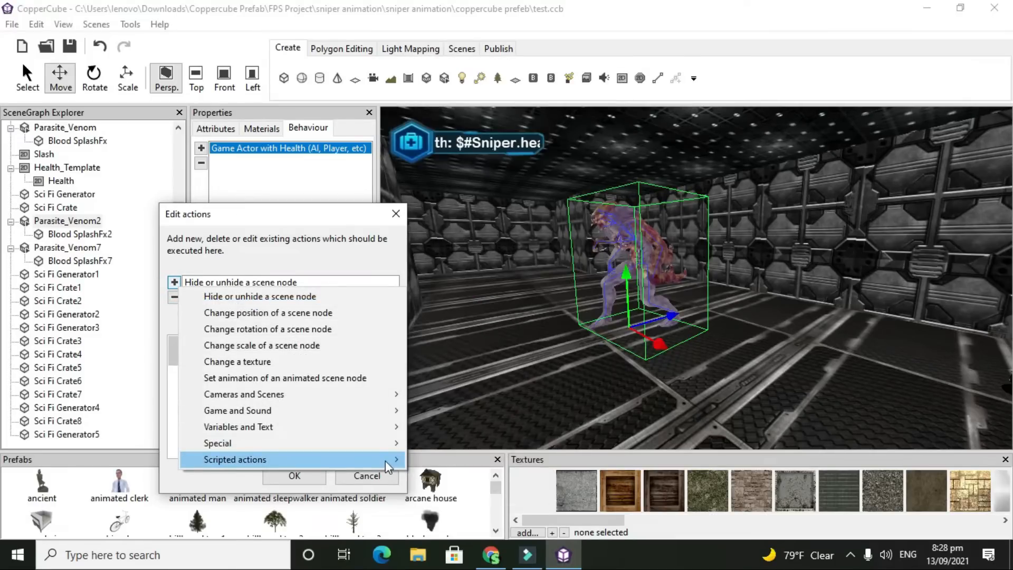
pyautogui.moveTo(387, 460)
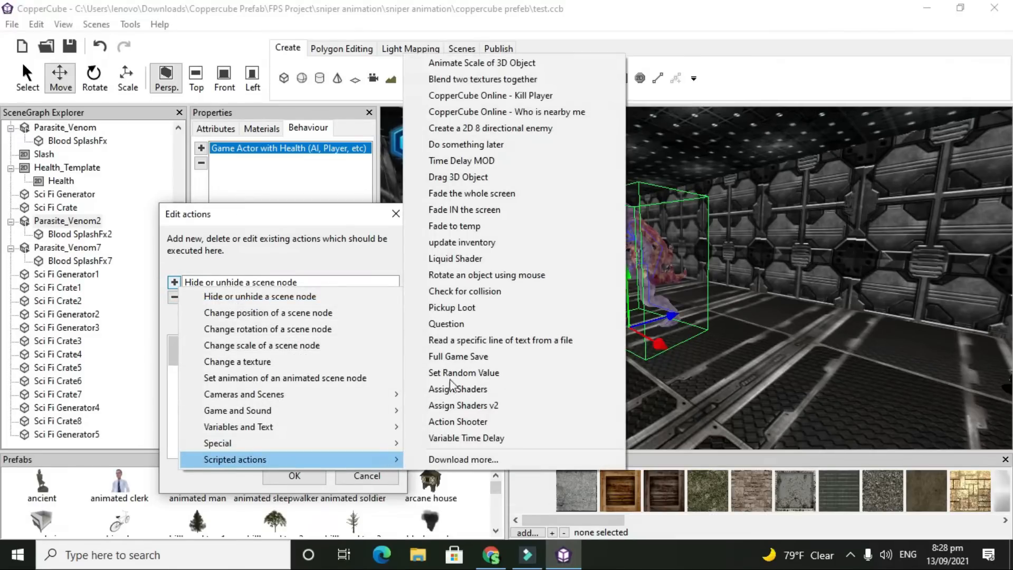
pyautogui.click(490, 143)
pyautogui.click(313, 335)
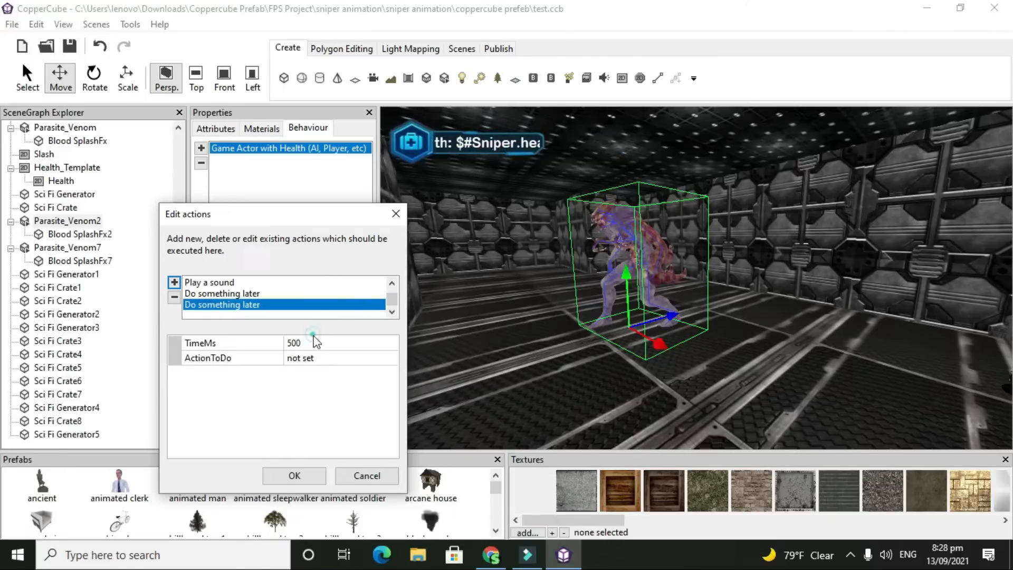
pyautogui.click(312, 343)
pyautogui.write('10000')
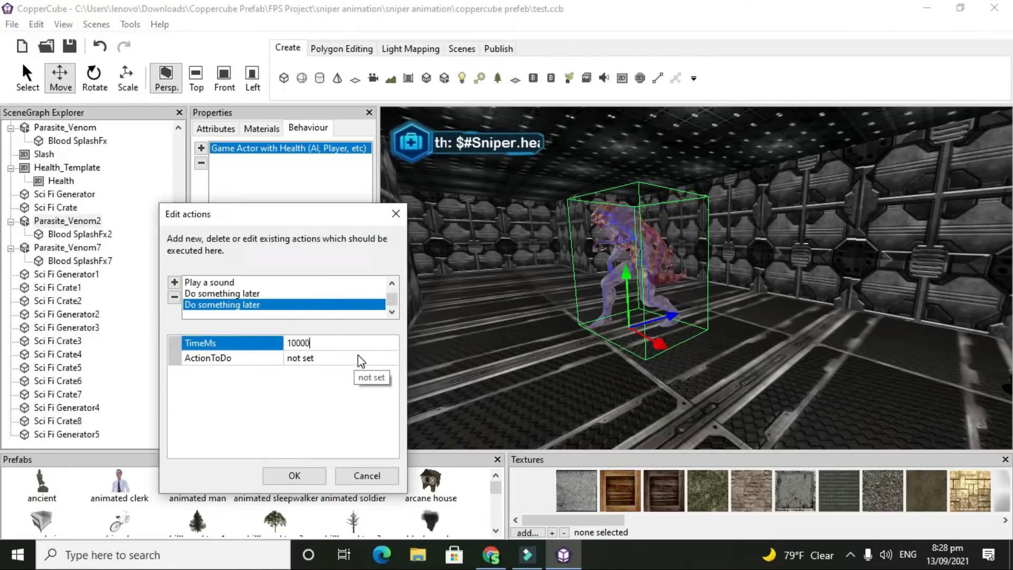
pyautogui.click(349, 403)
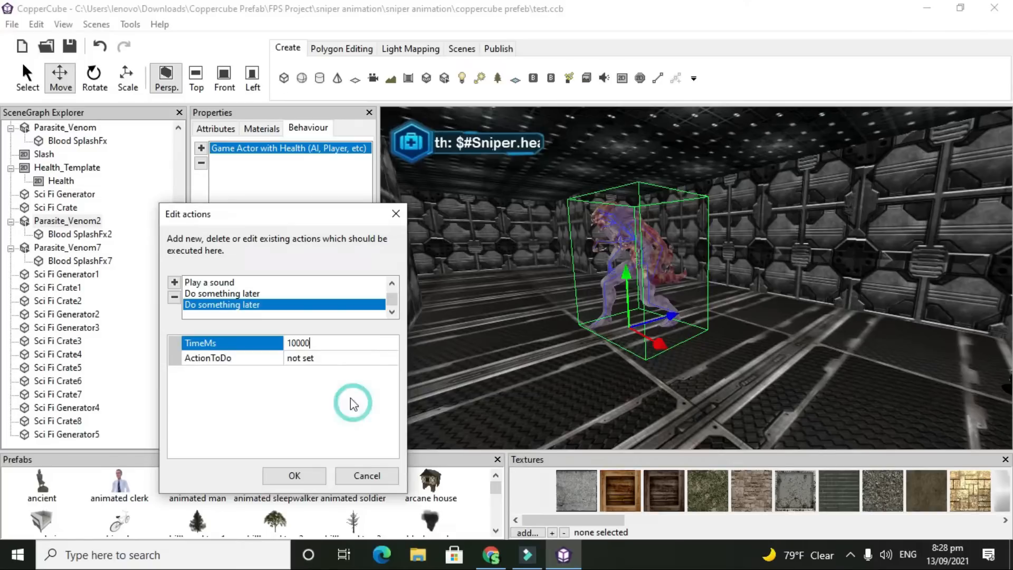
# Add a Hide or unhide a scene node action inside the 10000 ms delayed action and set it to Make Invisible
pyautogui.click(346, 355)
pyautogui.click(347, 357)
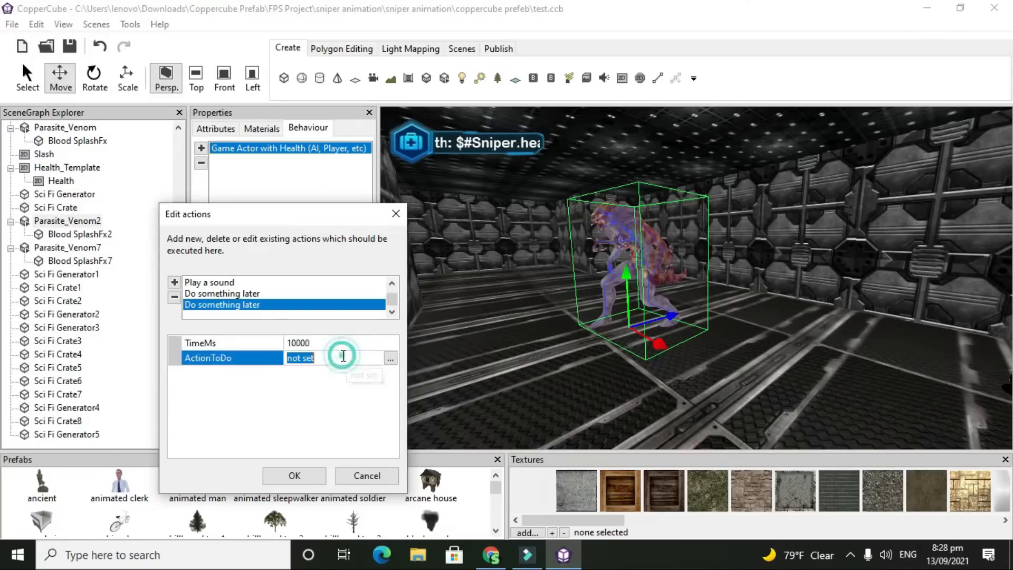
pyautogui.click(391, 359)
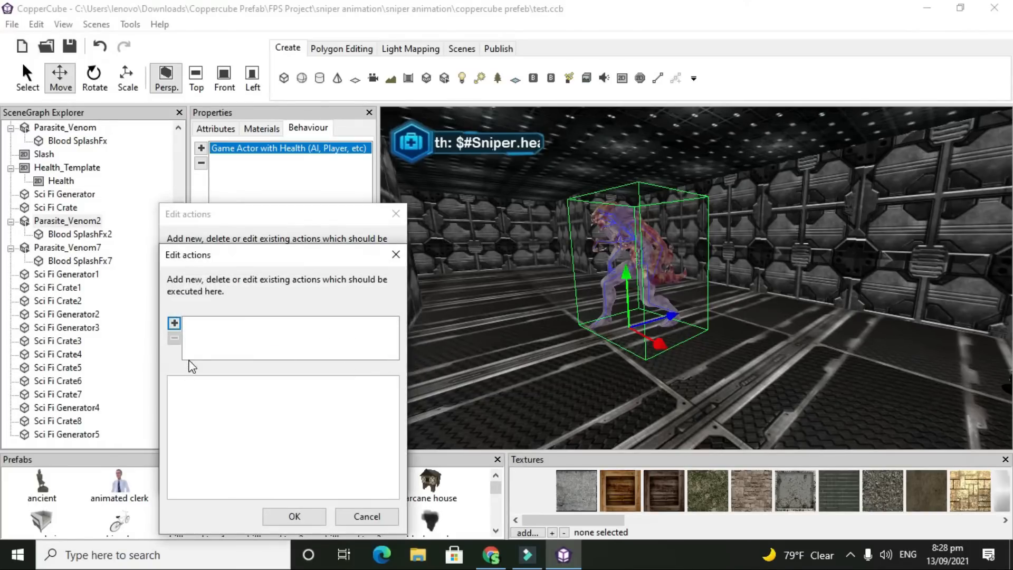
pyautogui.click(174, 323)
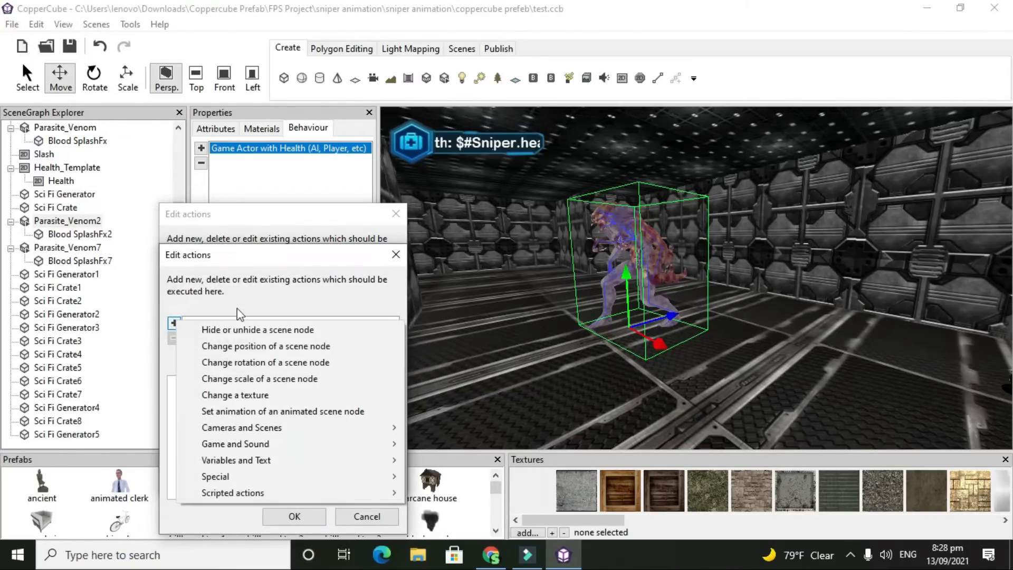
pyautogui.click(268, 330)
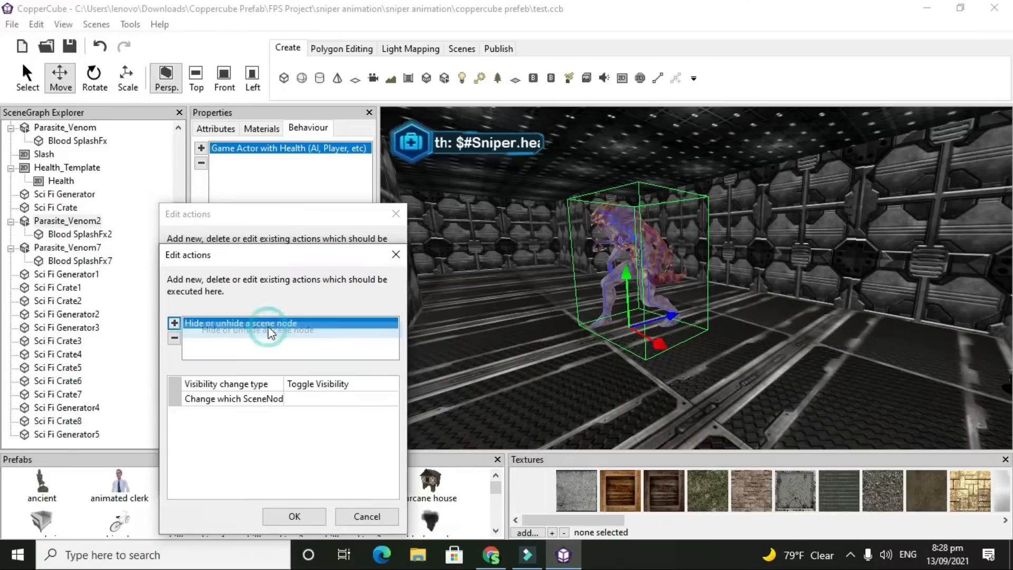
pyautogui.click(293, 385)
pyautogui.click(292, 385)
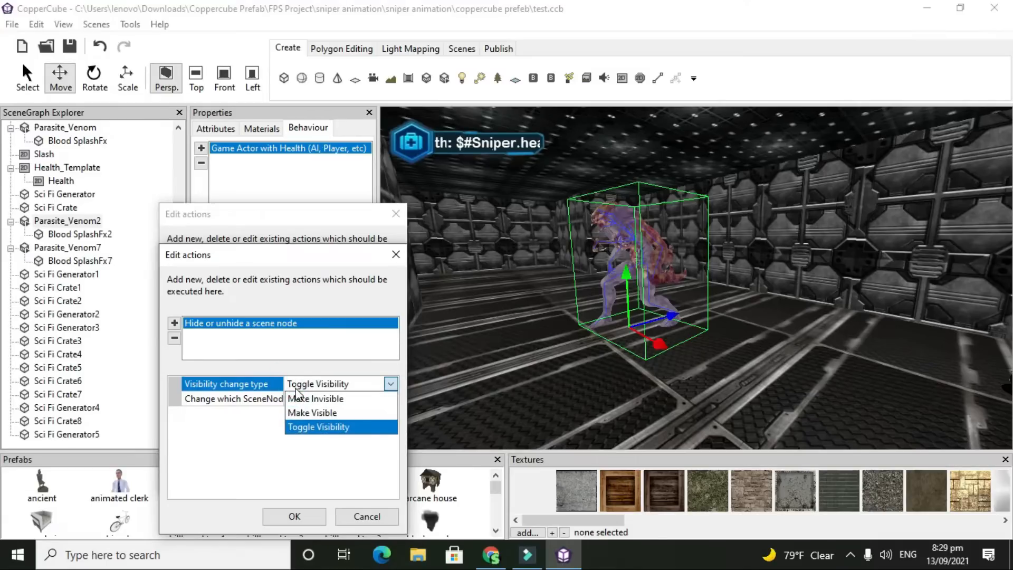
pyautogui.click(294, 398)
# Set Blood SplashFx2 as the scene node hidden by the 10000 ms delayed action and accept the death actions
pyautogui.click(295, 399)
pyautogui.click(298, 398)
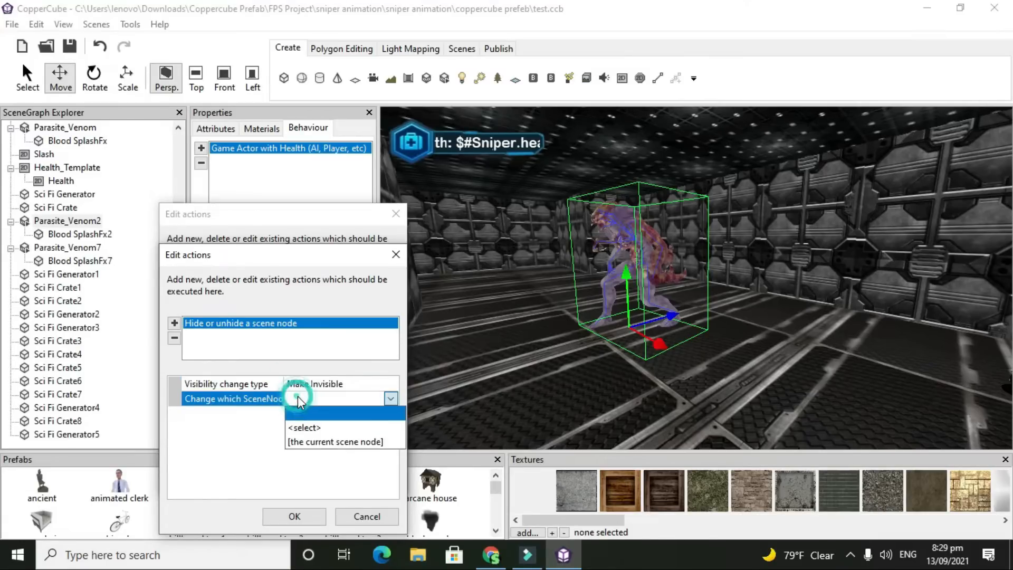
pyautogui.click(296, 425)
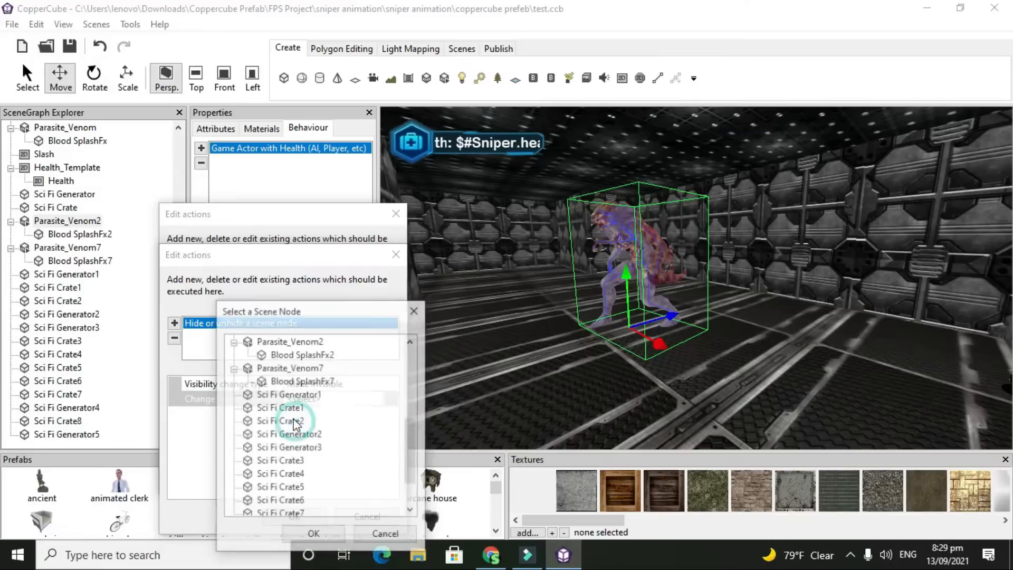
pyautogui.click(299, 341)
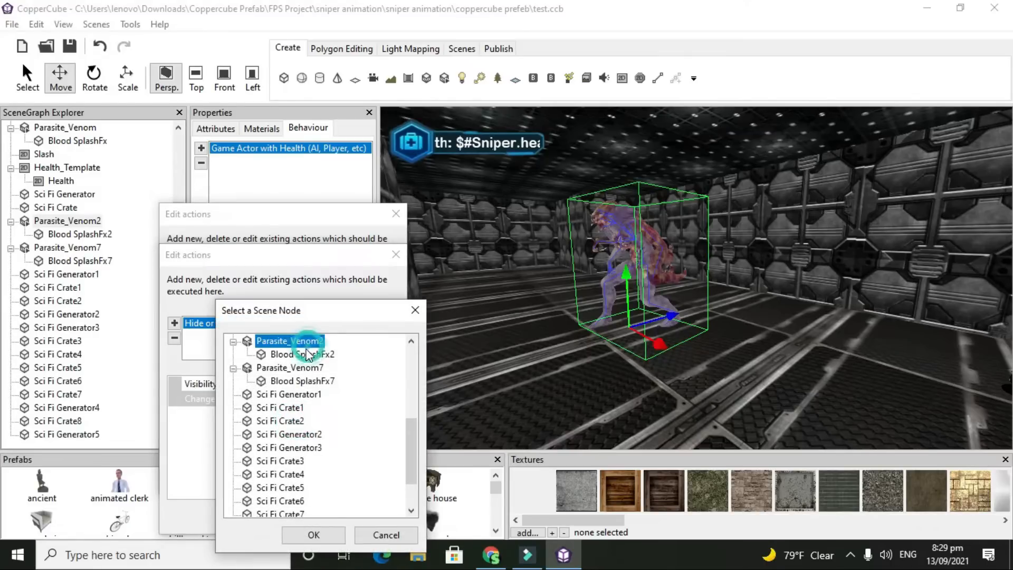
pyautogui.click(303, 353)
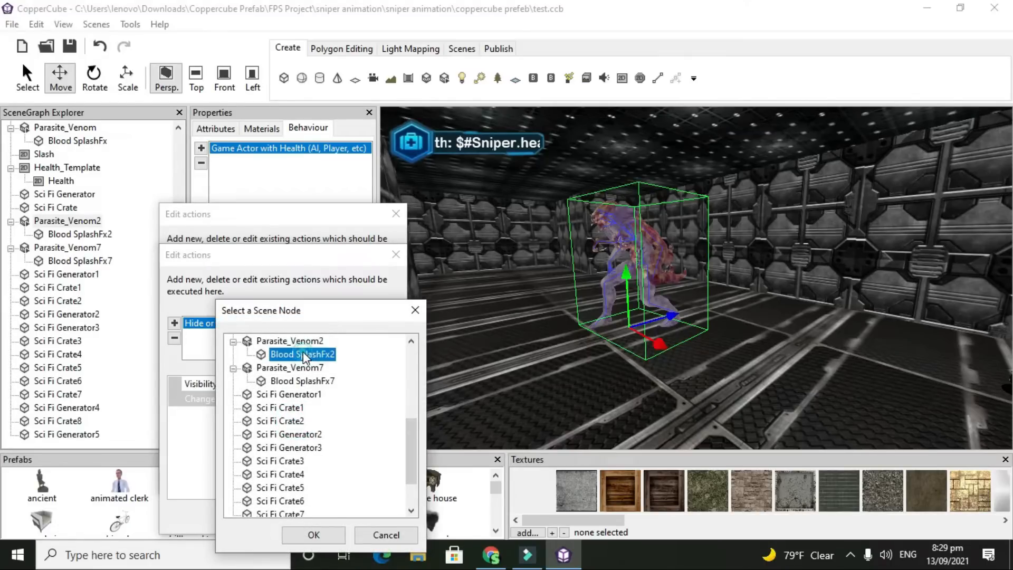
pyautogui.click(317, 535)
pyautogui.click(294, 516)
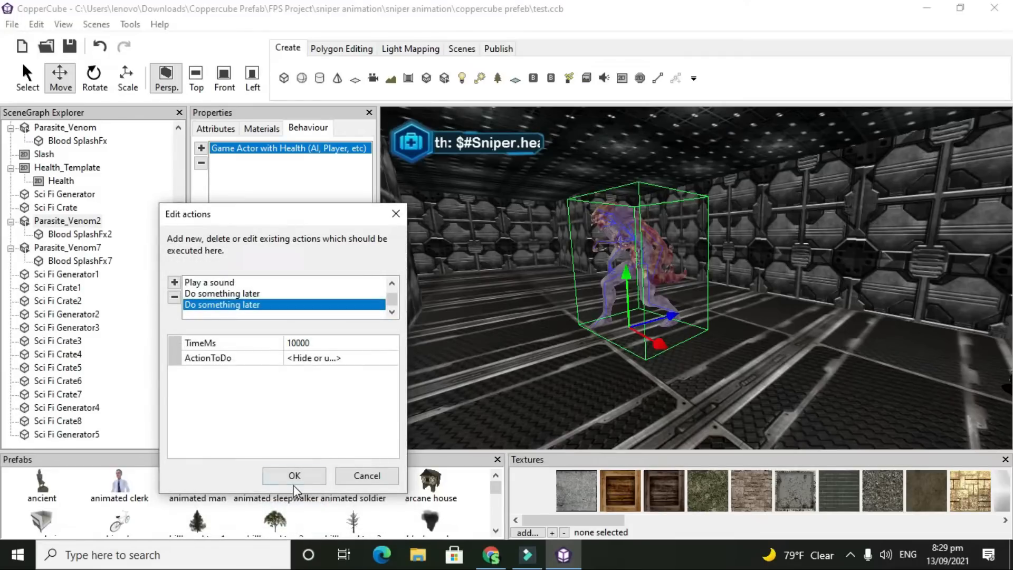
pyautogui.click(296, 483)
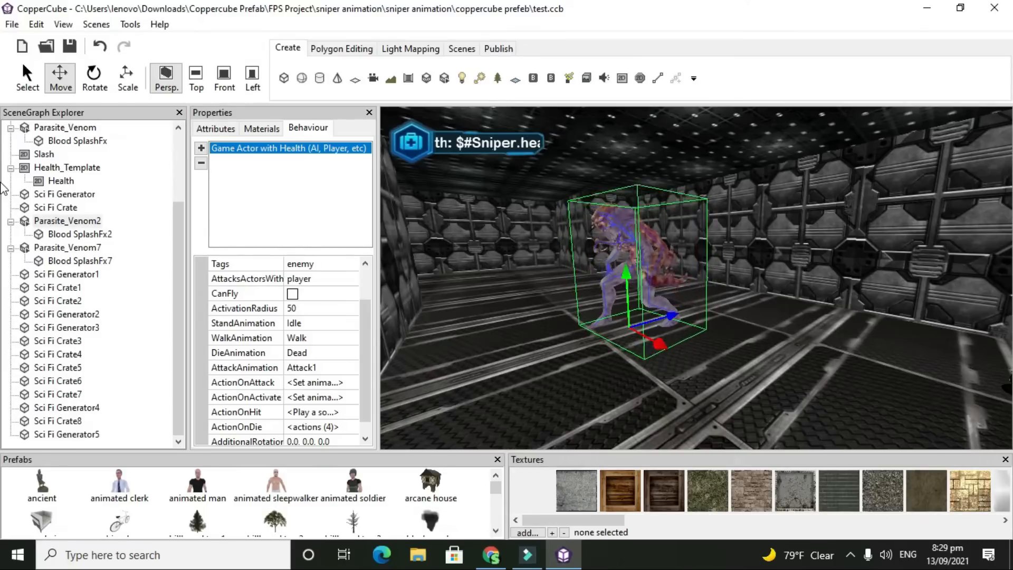
# Add an On proximity do something behaviour to Parasite_Venom2 with a distance of 100
pyautogui.click(201, 147)
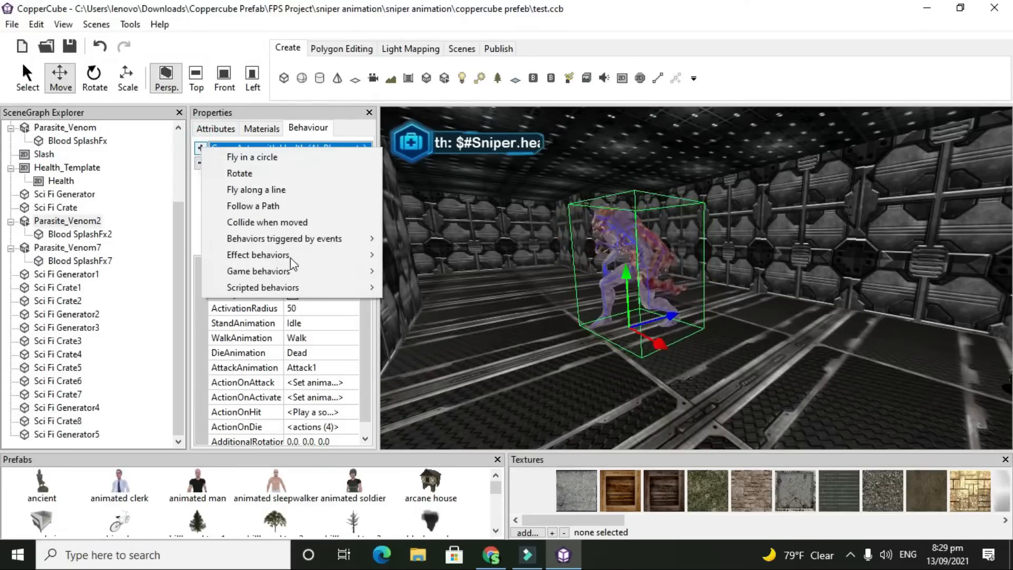
pyautogui.moveTo(295, 240)
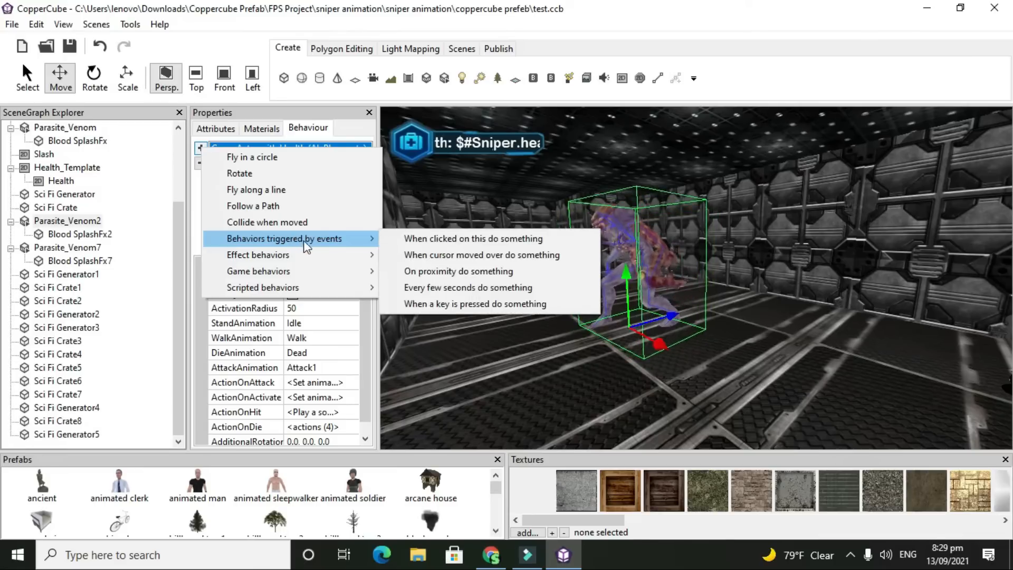
pyautogui.click(407, 271)
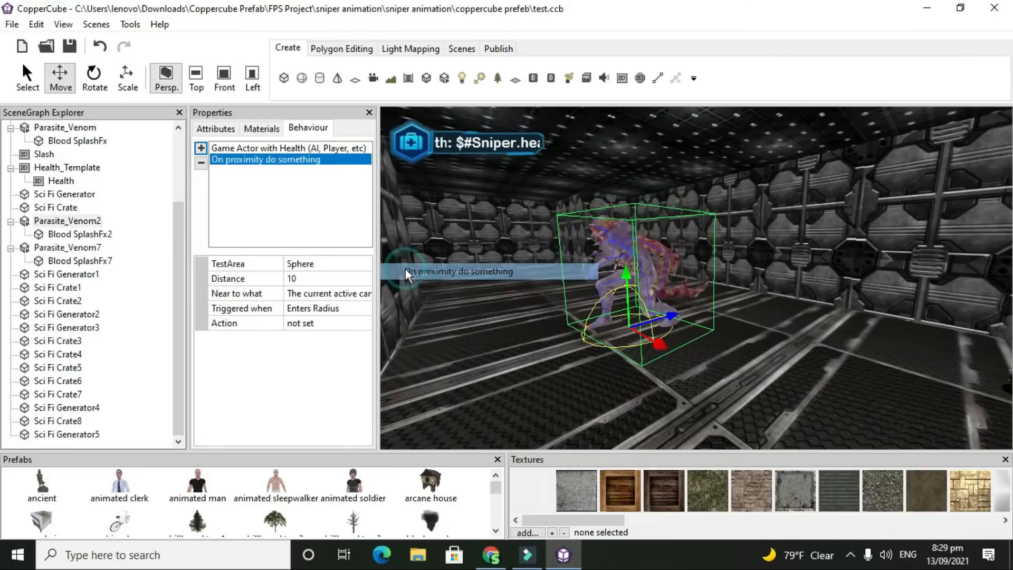
pyautogui.click(312, 276)
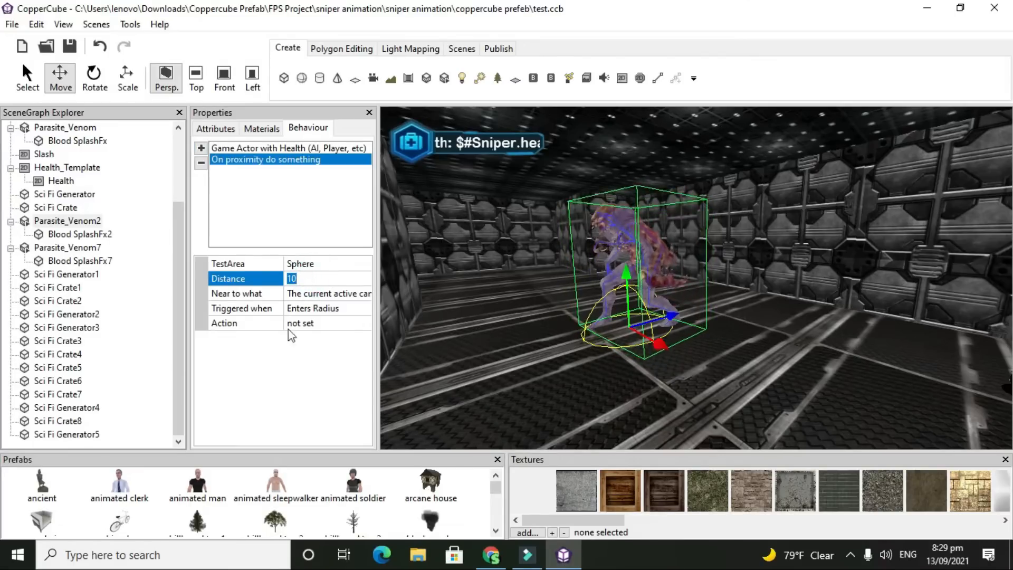
pyautogui.write('100')
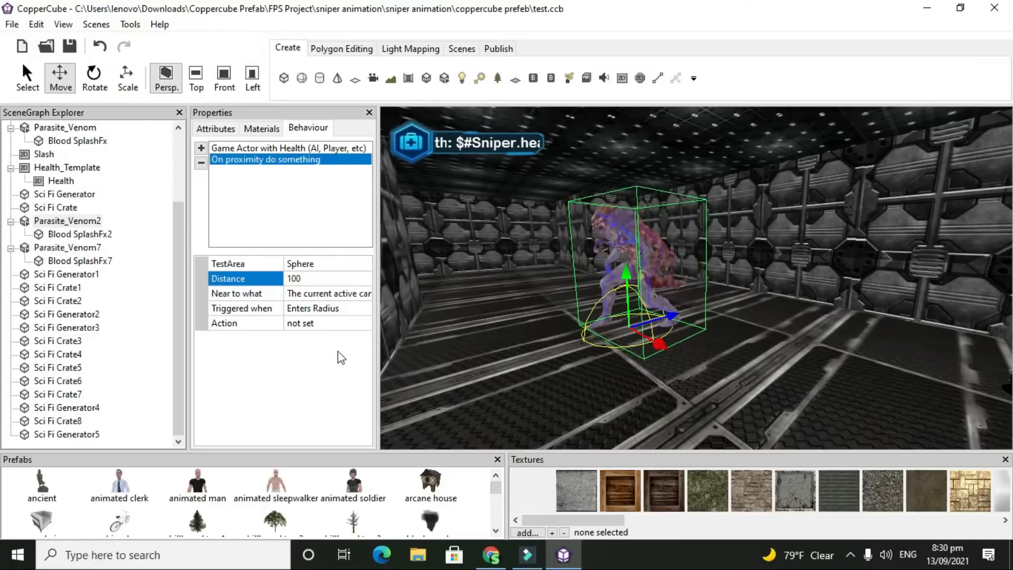
# Make the proximity behaviour test against a scene node and choose FPS Camera as that node
pyautogui.click(344, 294)
pyautogui.click(343, 295)
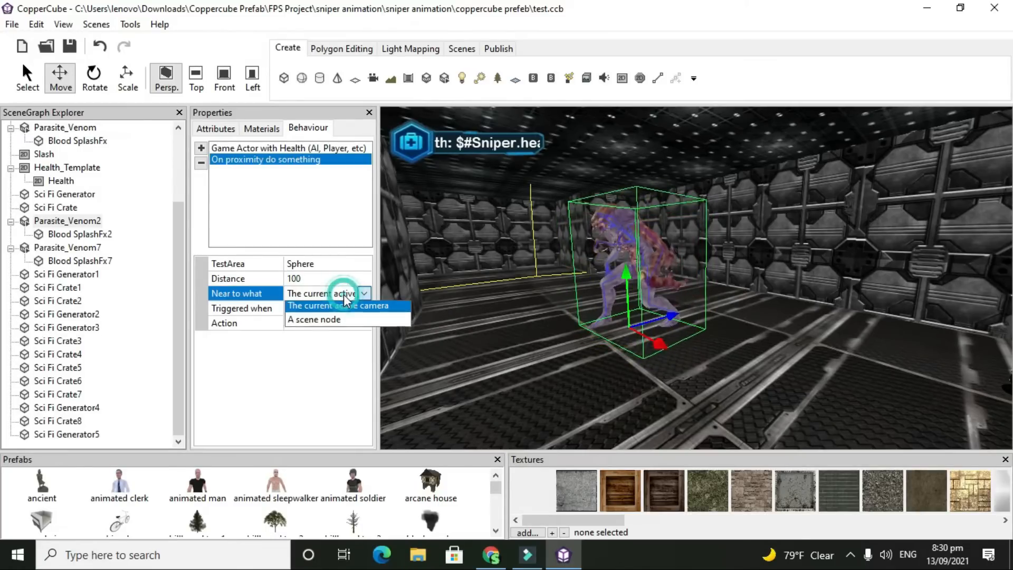
pyautogui.click(314, 322)
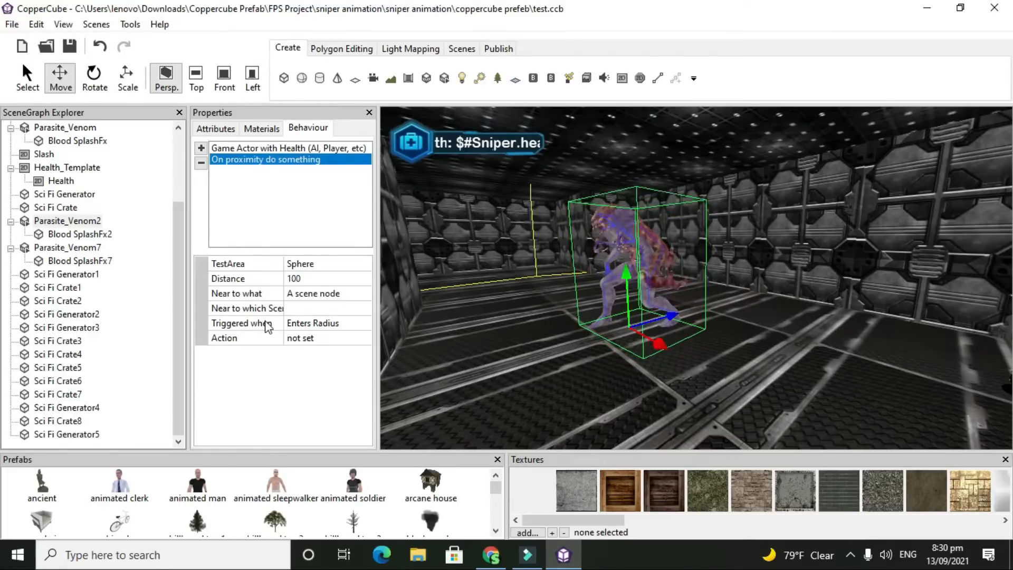
pyautogui.click(321, 306)
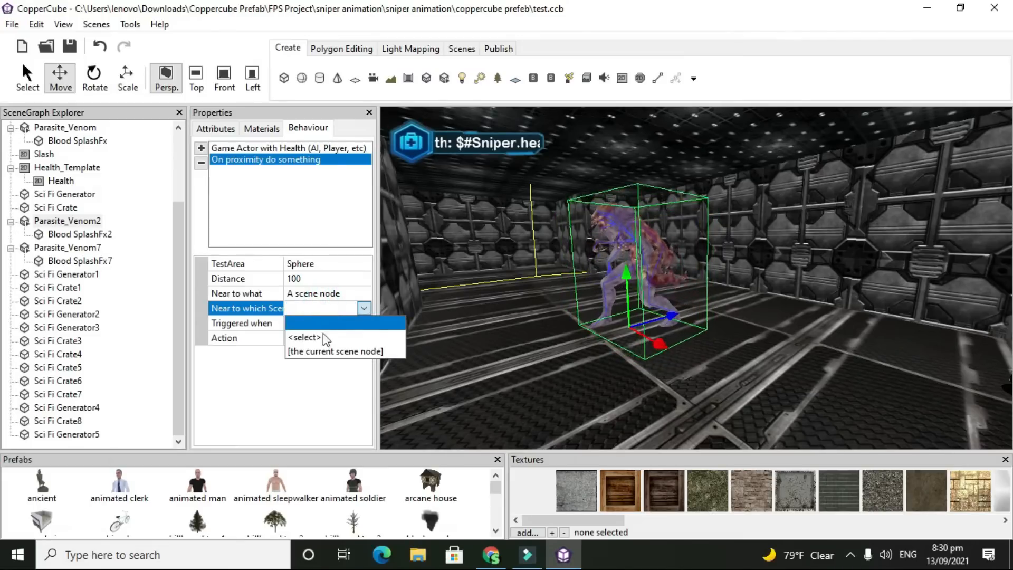
pyautogui.click(323, 338)
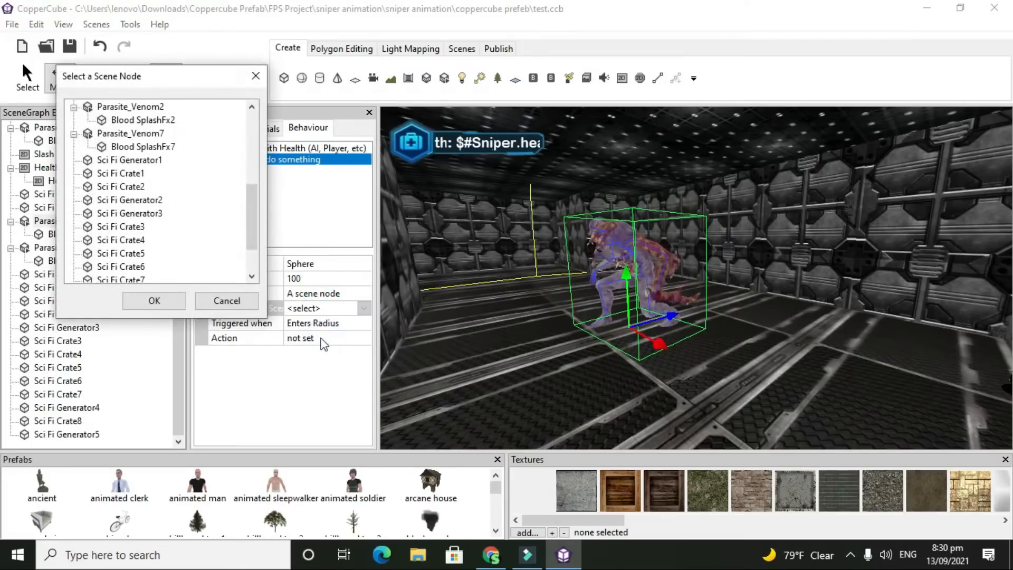
pyautogui.scroll(2, 184, 257)
pyautogui.scroll(3, 184, 258)
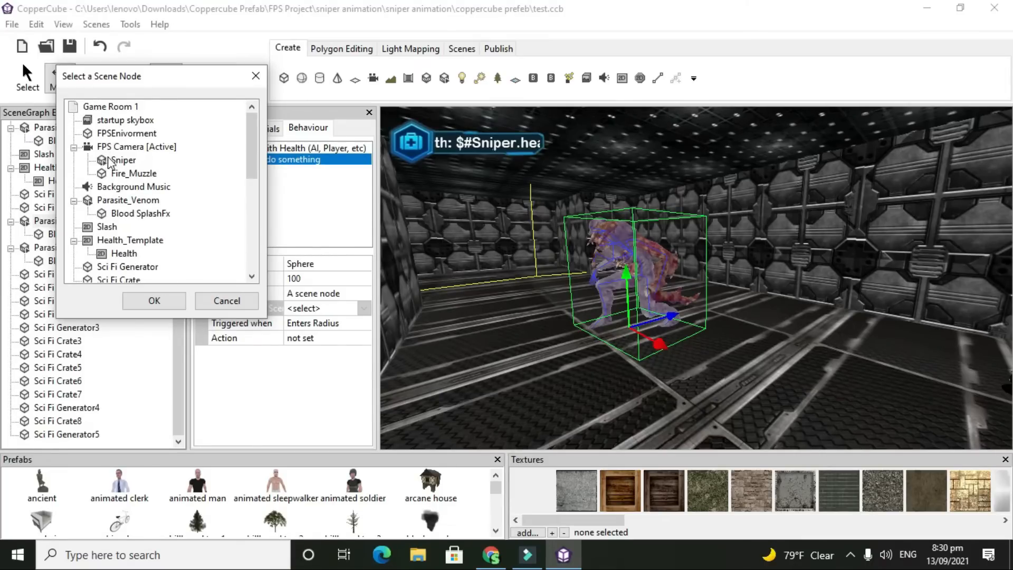
pyautogui.click(137, 148)
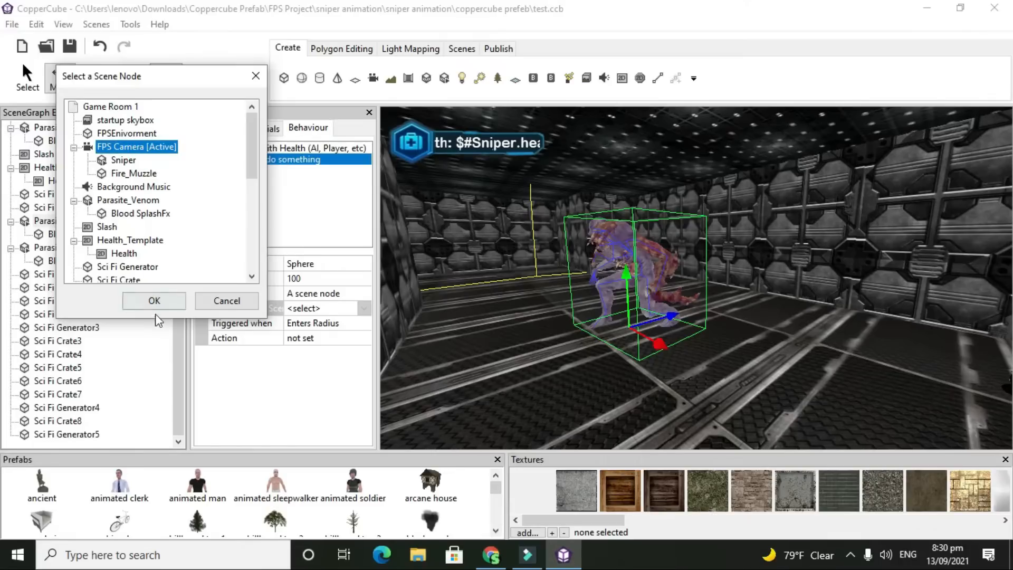
pyautogui.click(152, 300)
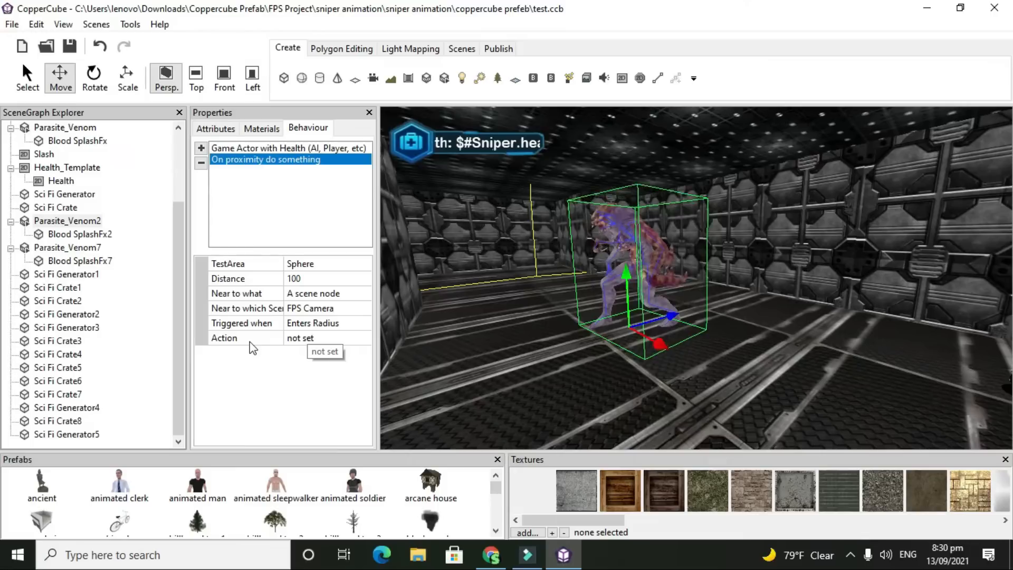
# Add a Set or Change a Variable action to the 100-distance proximity behaviour of Parasite_Venom2
pyautogui.click(301, 339)
pyautogui.click(364, 338)
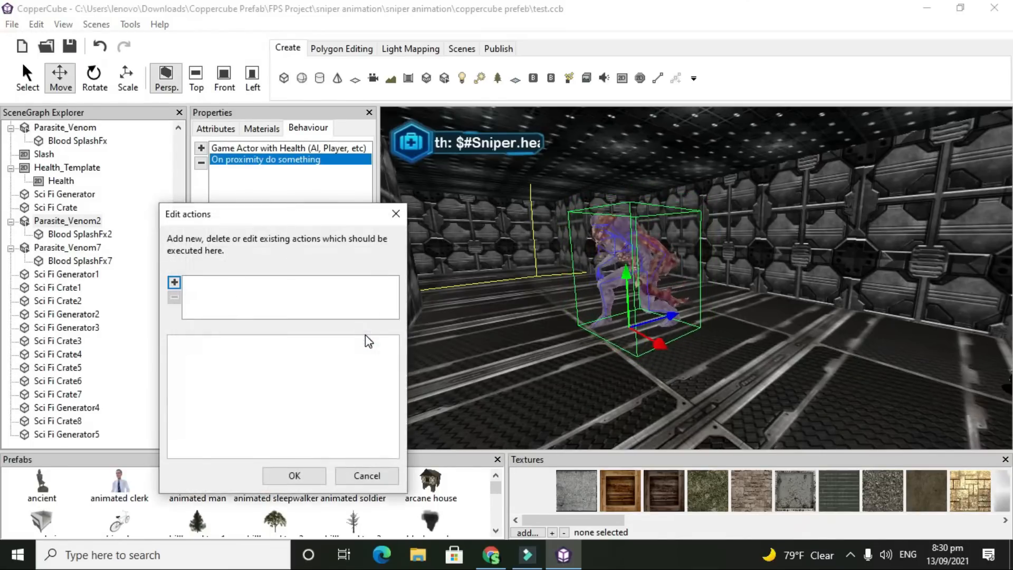
pyautogui.click(175, 283)
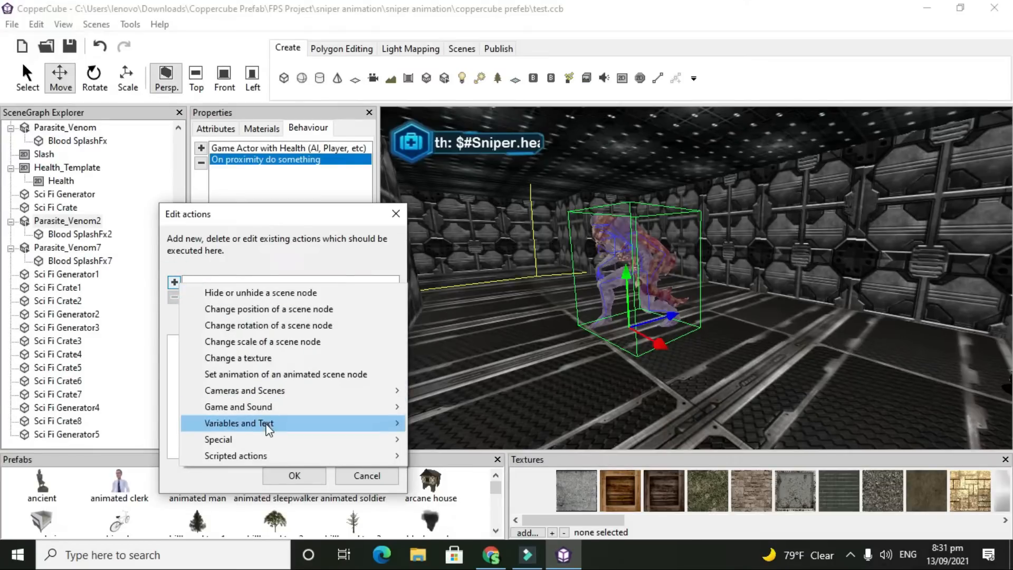
pyautogui.moveTo(336, 441)
pyautogui.moveTo(376, 425)
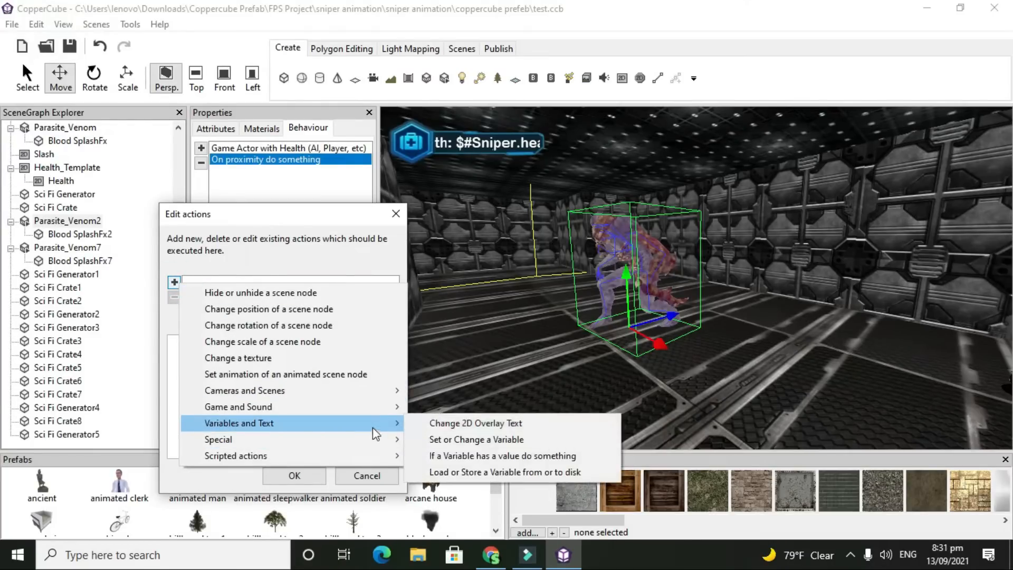
pyautogui.click(460, 441)
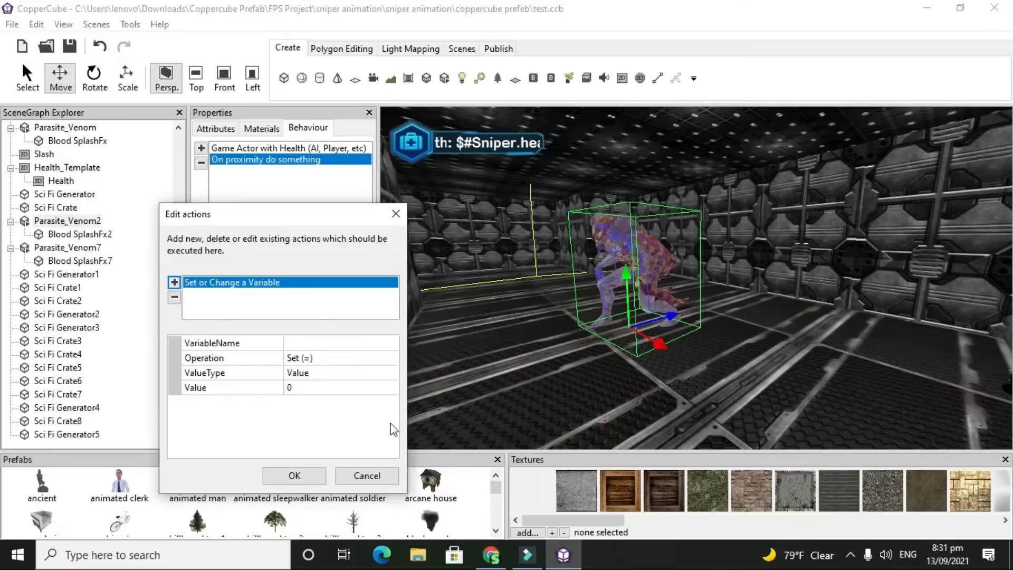
# Make the action set the variable enemyAction to the value move, and accept the proximity actions
pyautogui.click(322, 343)
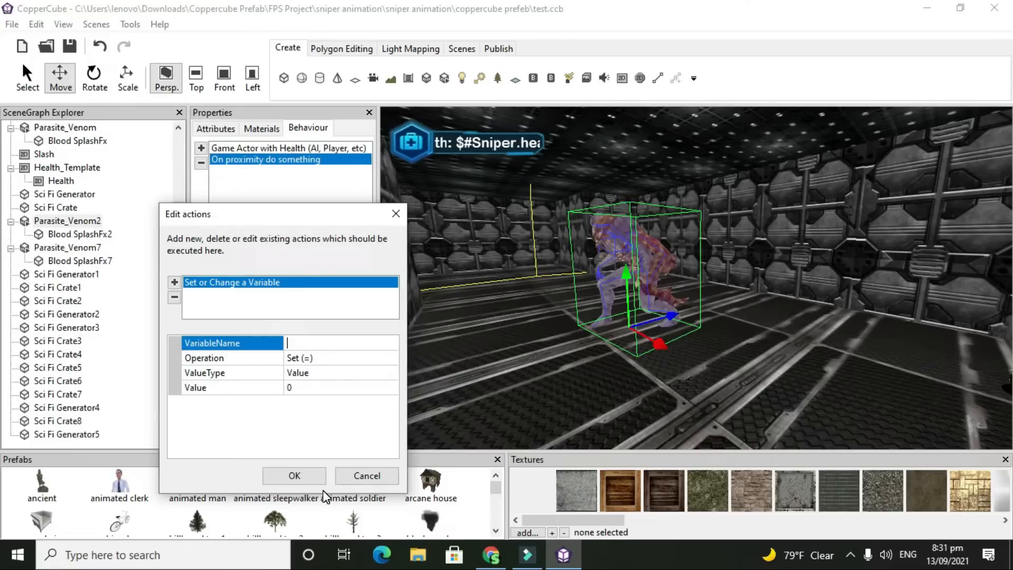
pyautogui.write('enemyAction')
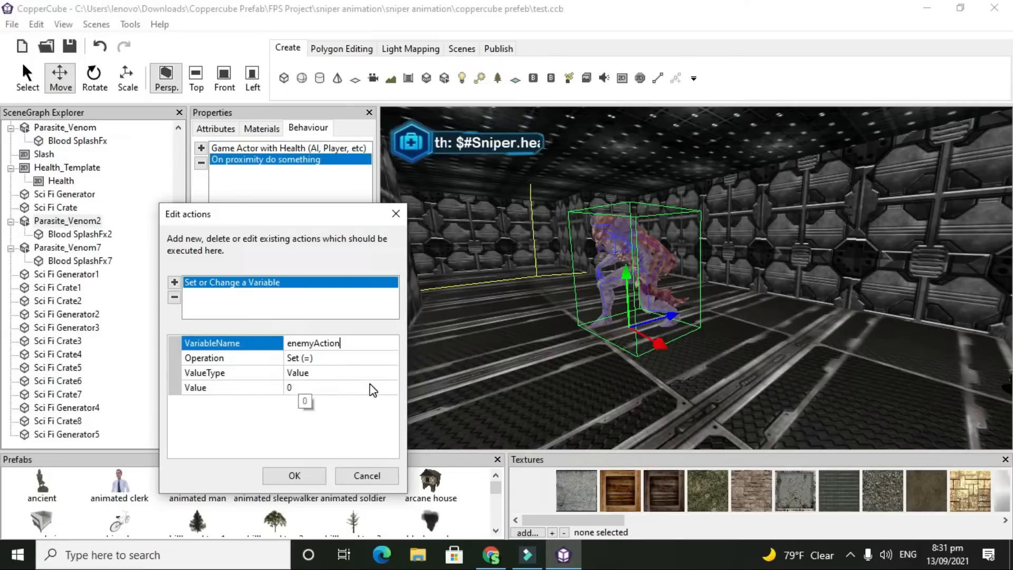
pyautogui.click(308, 391)
pyautogui.click(306, 394)
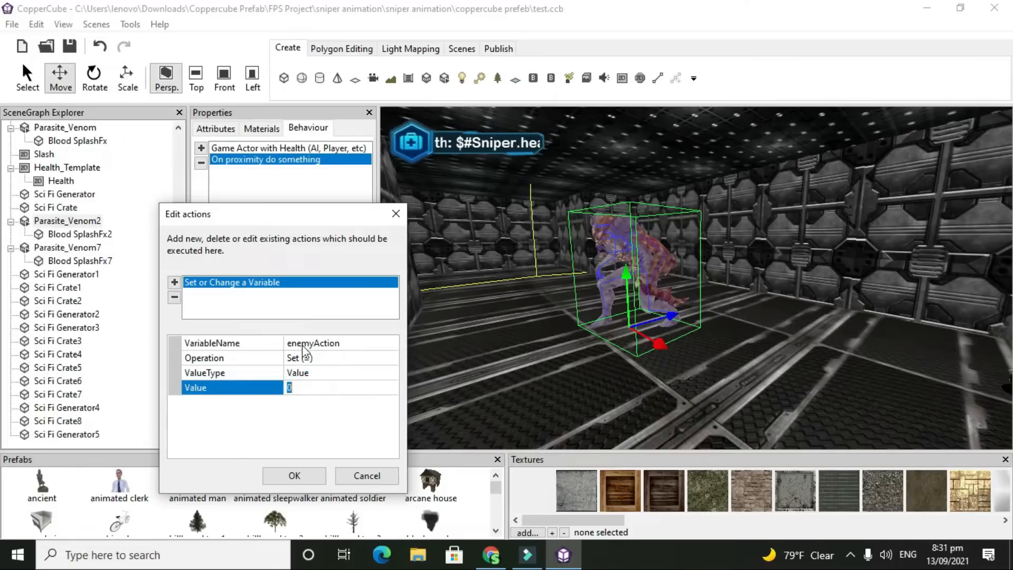
pyautogui.write('move')
pyautogui.click(314, 477)
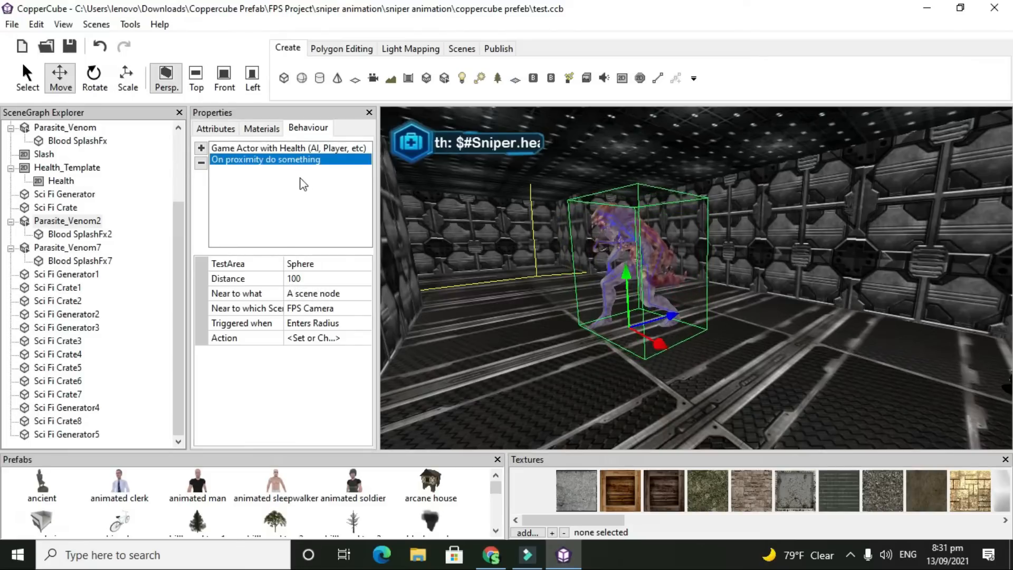
# Add a second On proximity do something behaviour to Parasite_Venom2 with a distance of 30, tested against the FPS Camera scene node
pyautogui.click(201, 148)
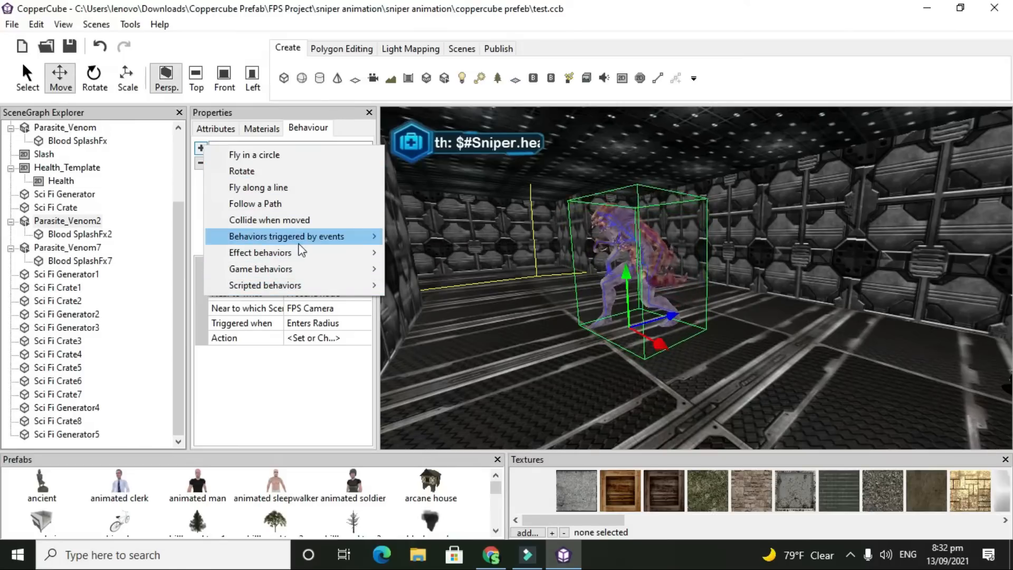
pyautogui.moveTo(311, 240)
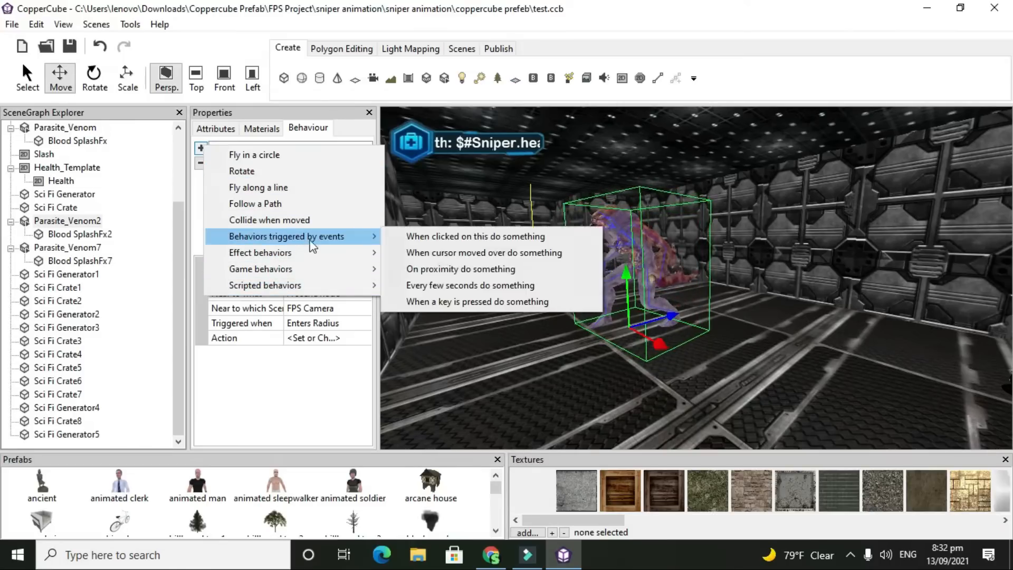
pyautogui.click(410, 273)
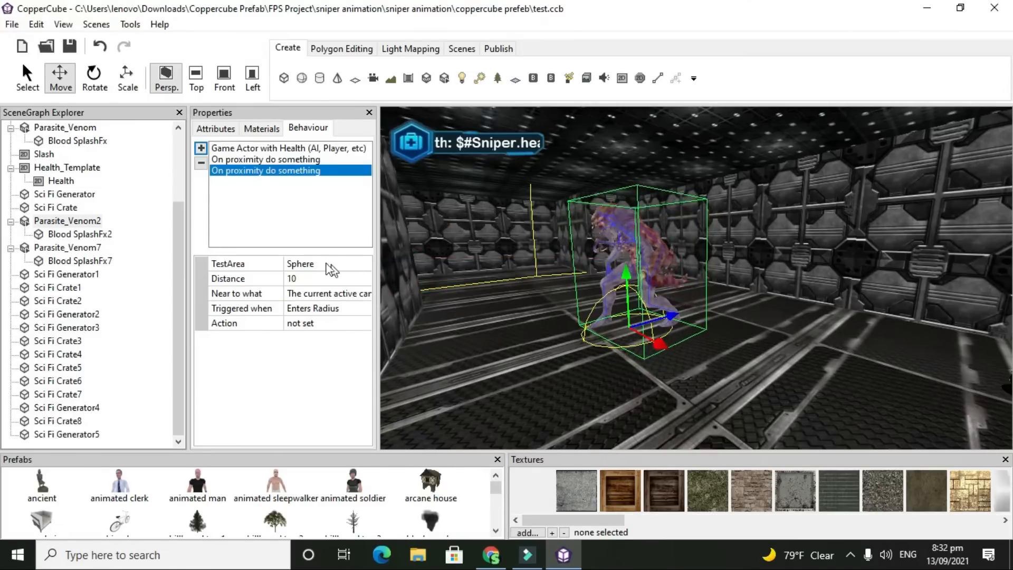
pyautogui.click(310, 279)
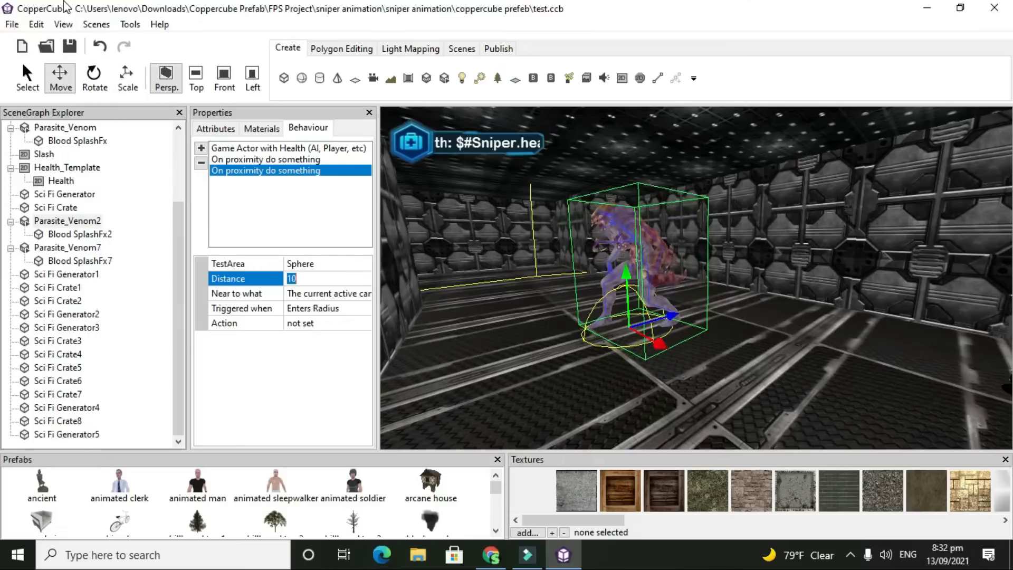
pyautogui.write('30')
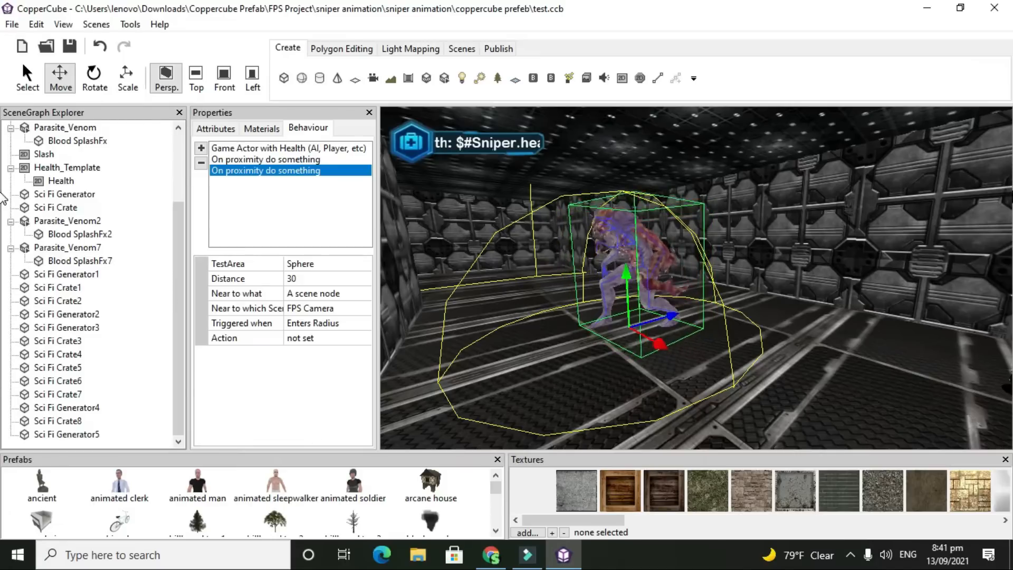
# Add a Set or Change a Variable action to the 30-distance proximity behaviour
pyautogui.click(308, 338)
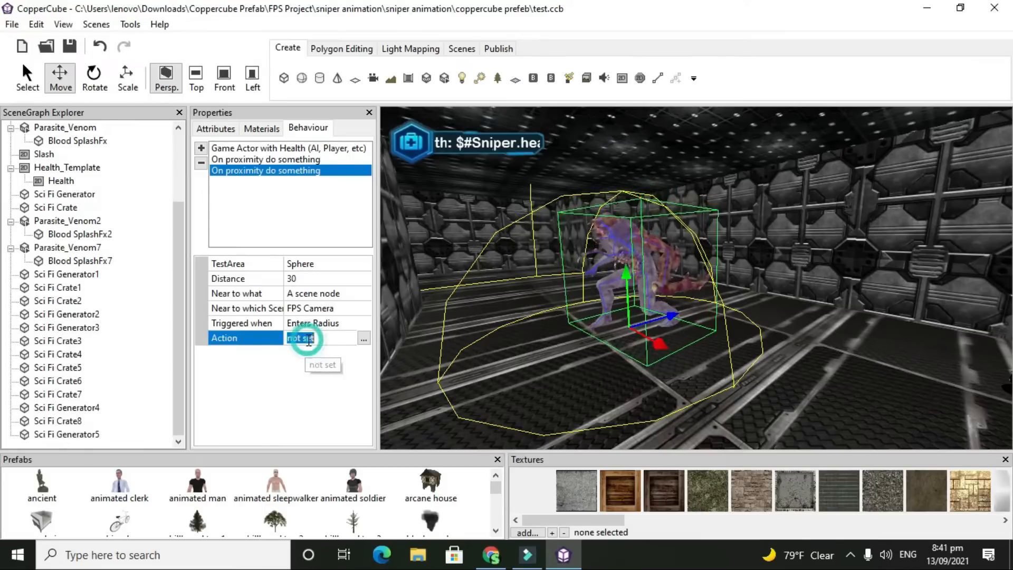
pyautogui.click(363, 338)
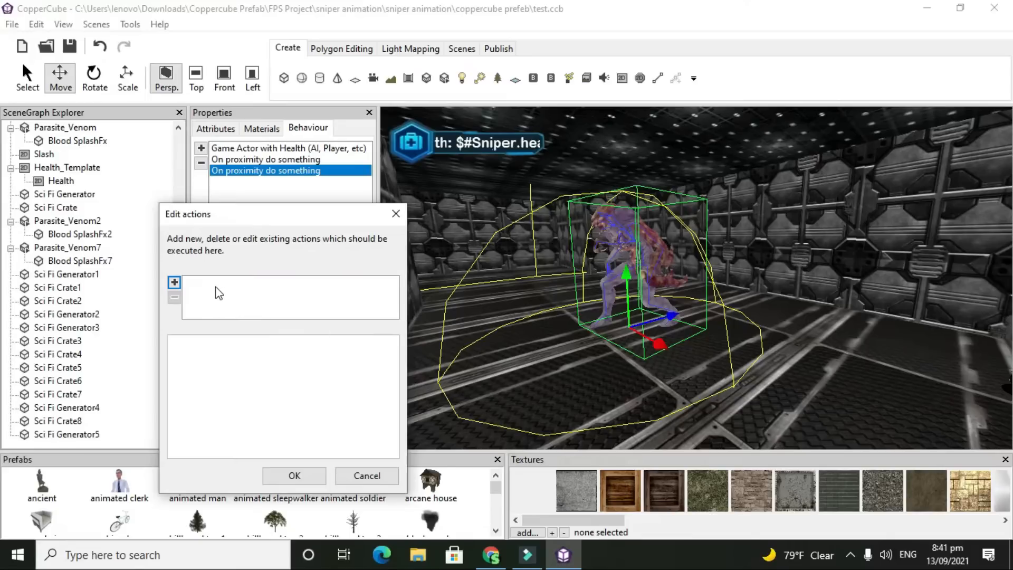
pyautogui.click(174, 282)
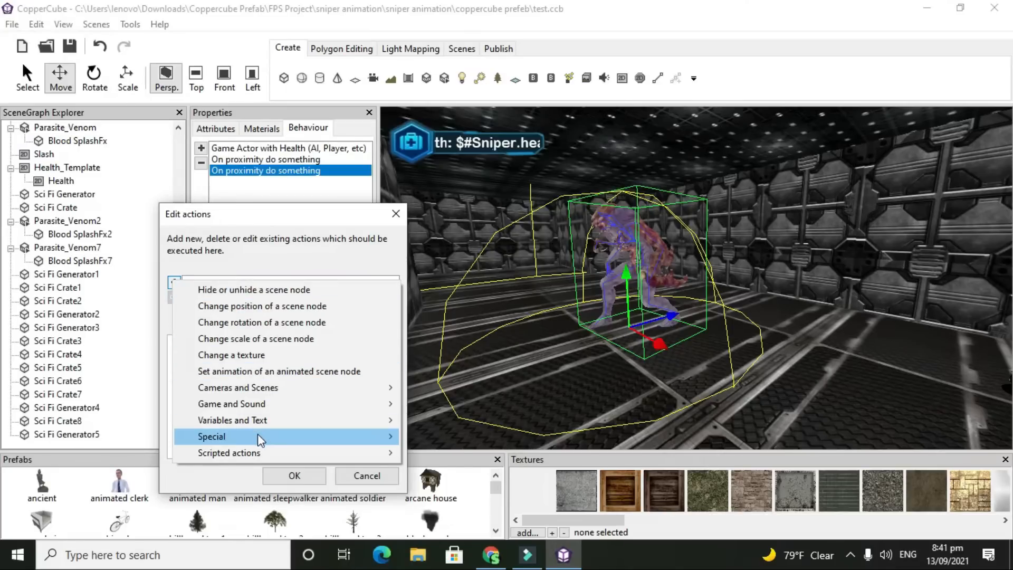
pyautogui.moveTo(271, 420)
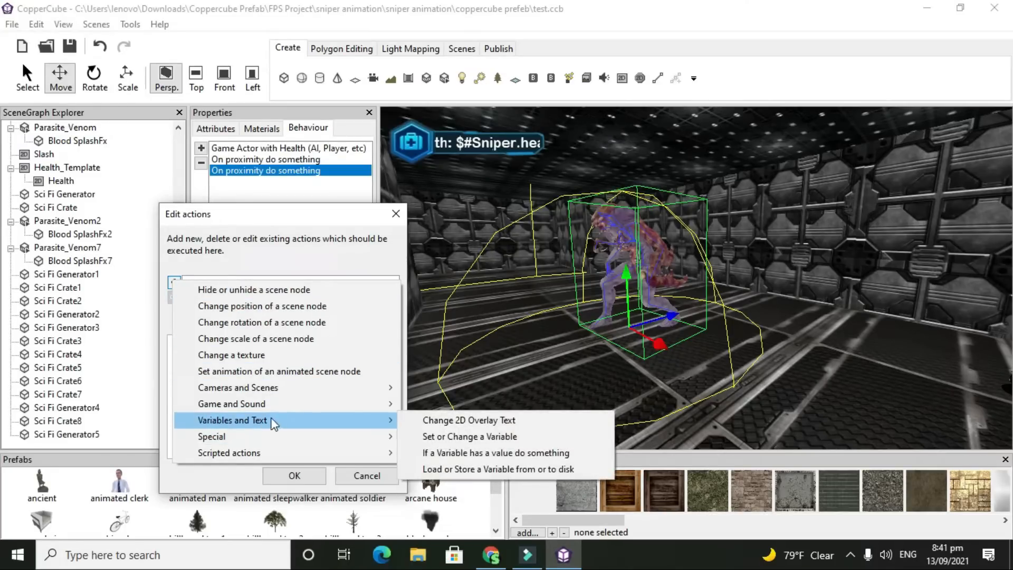
pyautogui.click(414, 443)
# Make the new action set enemyAction to the value attack, accept the actions and save the project
pyautogui.click(312, 344)
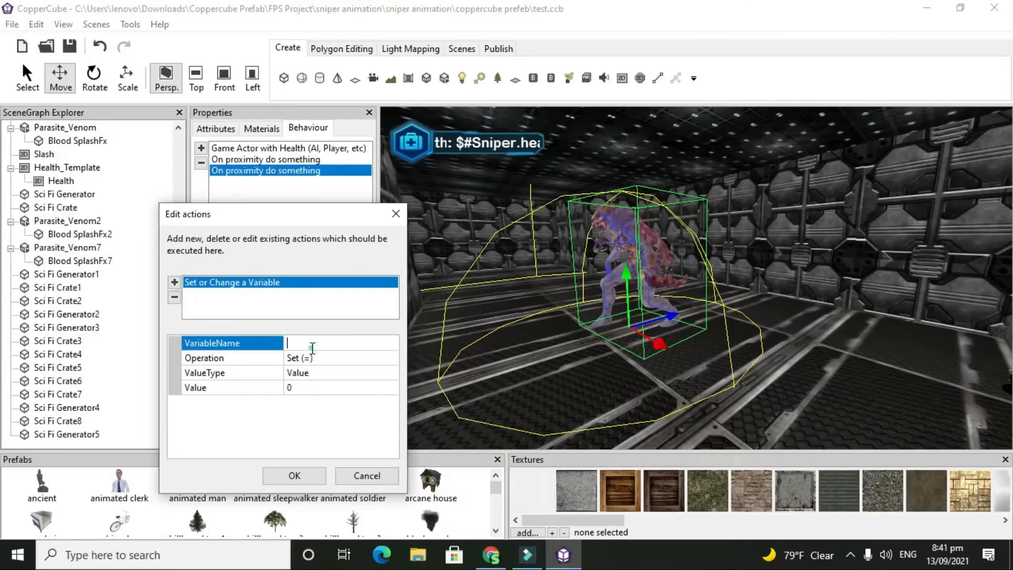
pyautogui.write('enemyAction')
pyautogui.click(319, 391)
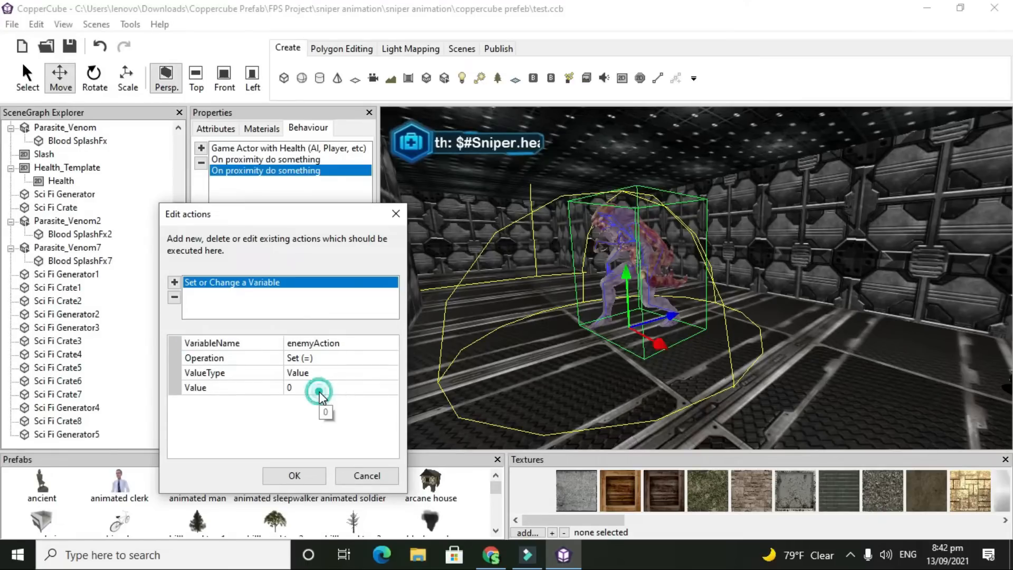
pyautogui.click(316, 391)
pyautogui.write('attack')
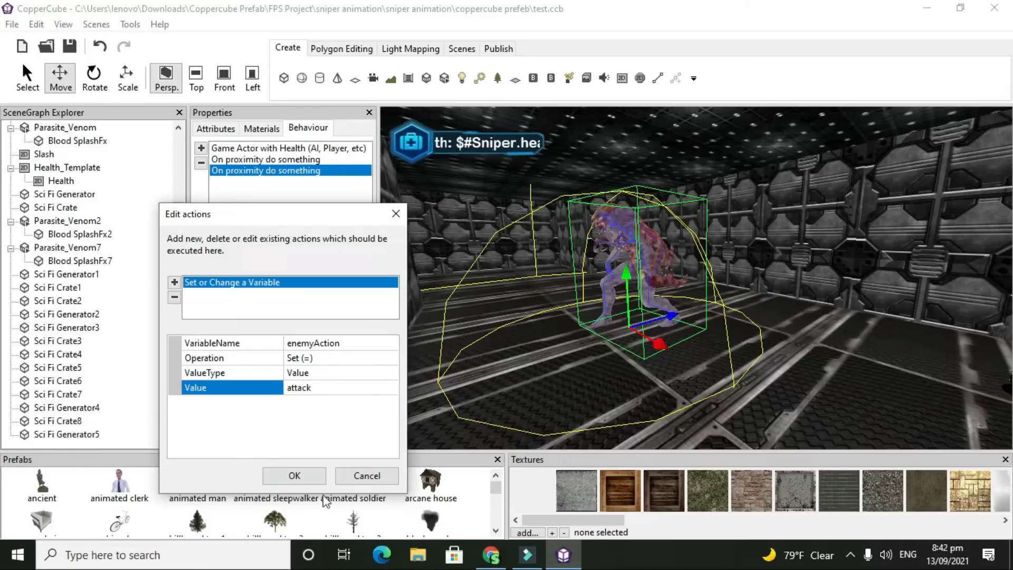
pyautogui.click(293, 477)
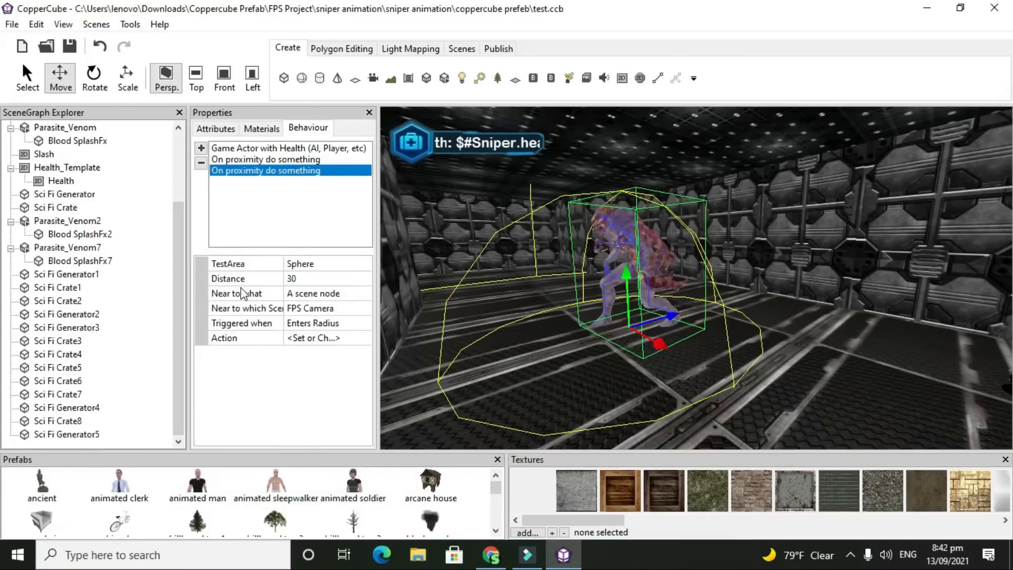
pyautogui.click(69, 46)
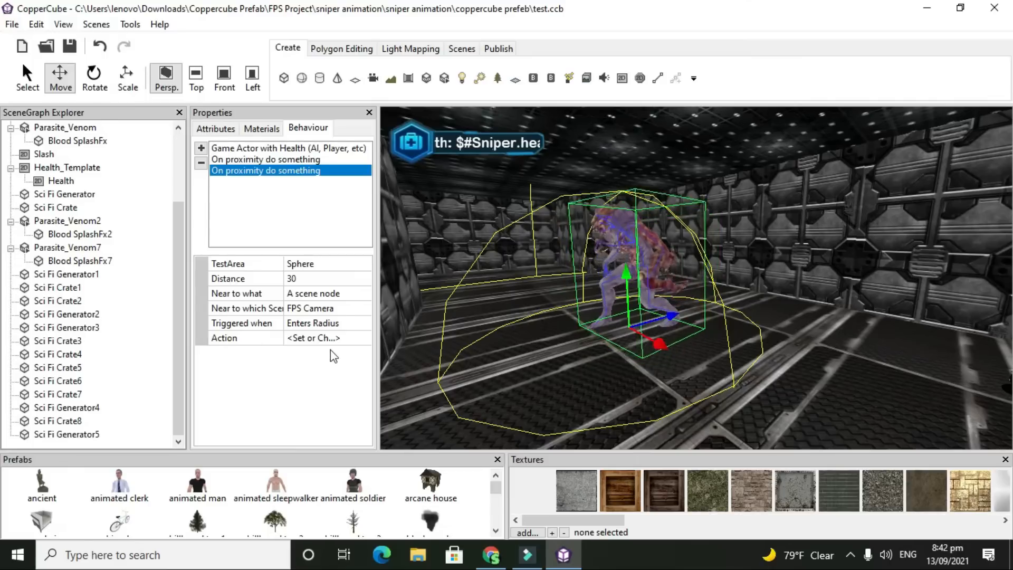
# Reopen the actions of the 30-distance proximity behaviour and add a Shoot action after the variable action
pyautogui.click(359, 340)
pyautogui.click(364, 339)
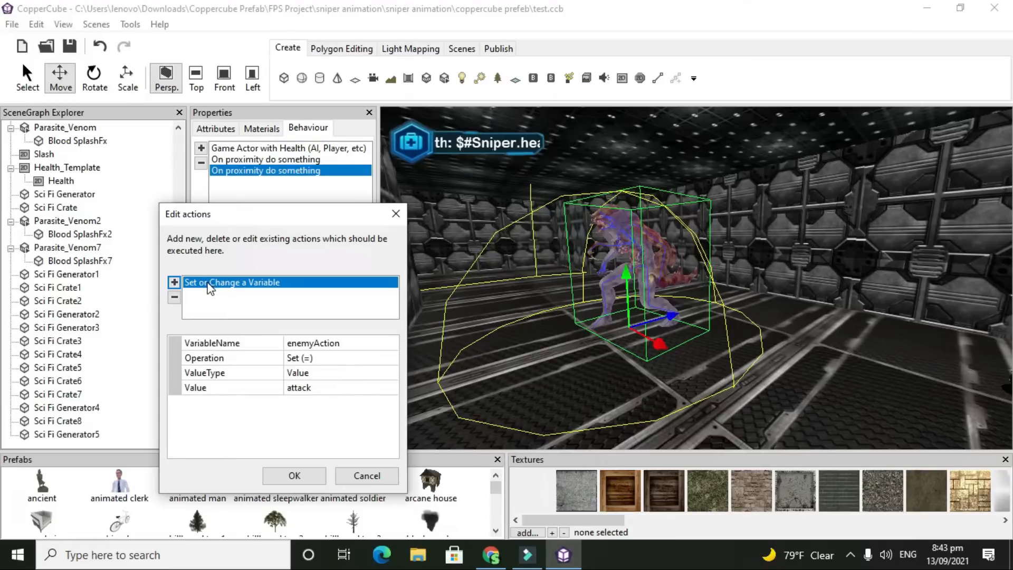
pyautogui.click(175, 283)
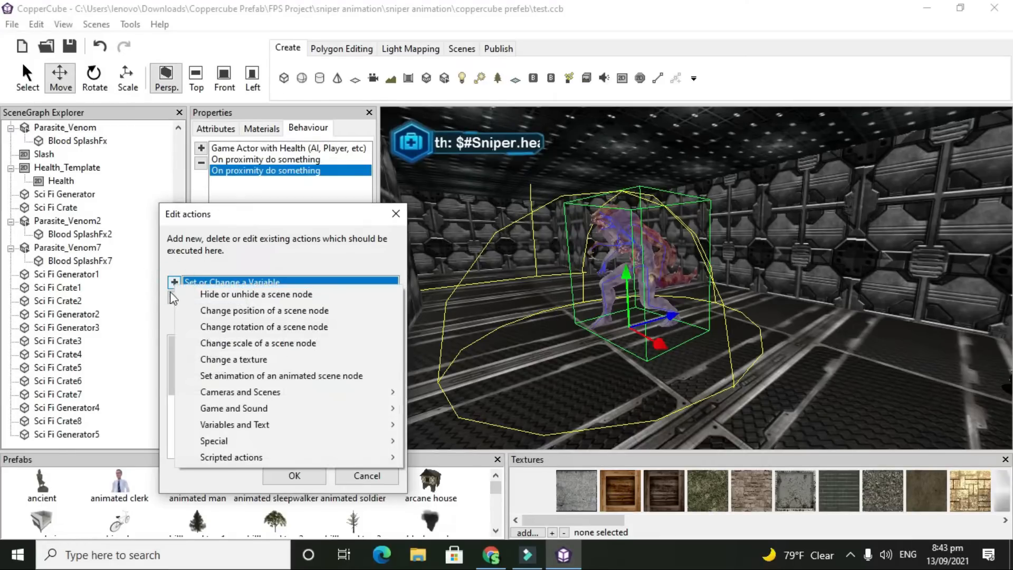
pyautogui.moveTo(242, 394)
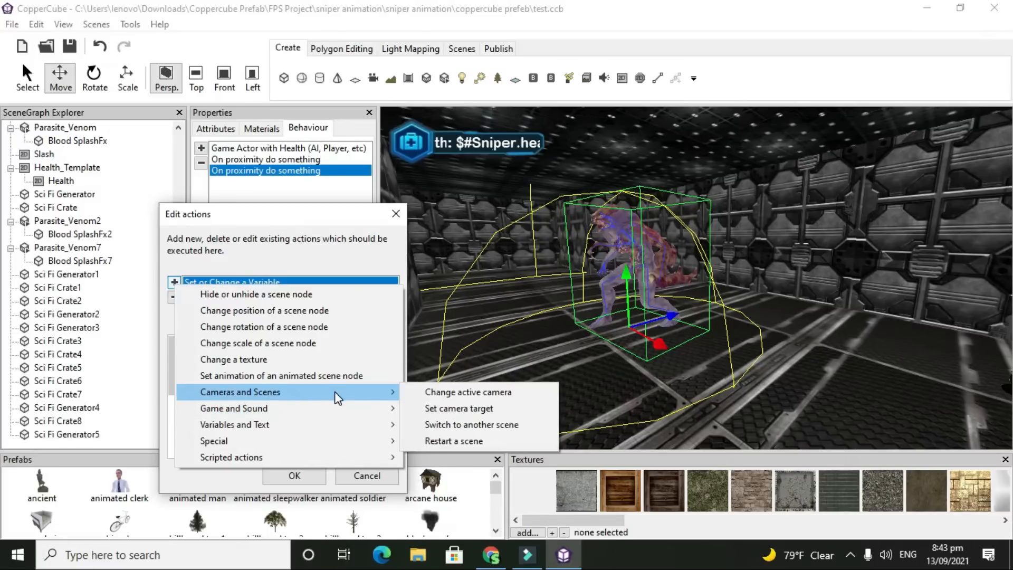
pyautogui.moveTo(328, 412)
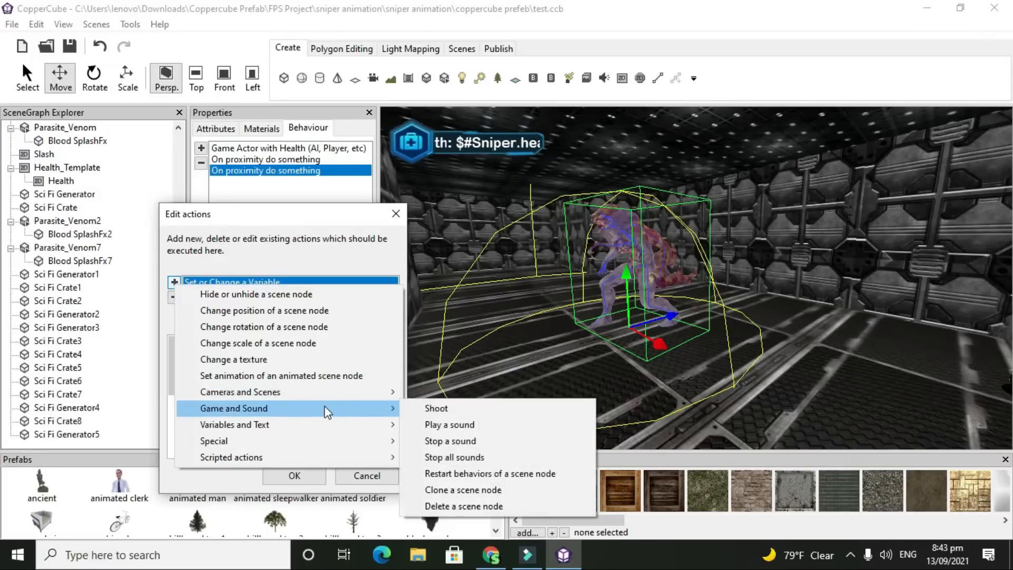
pyautogui.click(407, 408)
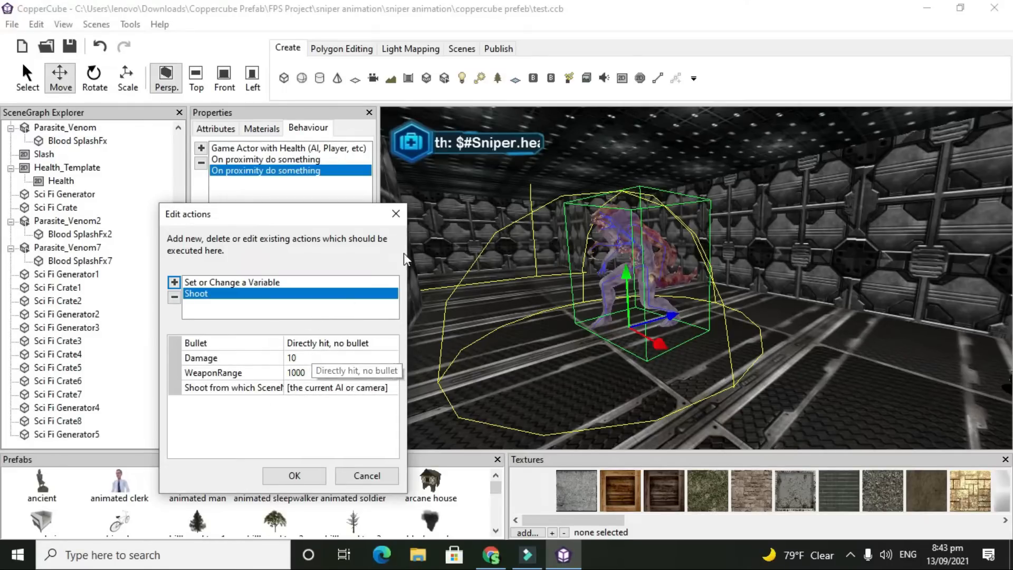
# Set the Shoot action's weapon range to 2000 and choose Parasite_Venom2 as the scene node it shoots from
pyautogui.click(312, 372)
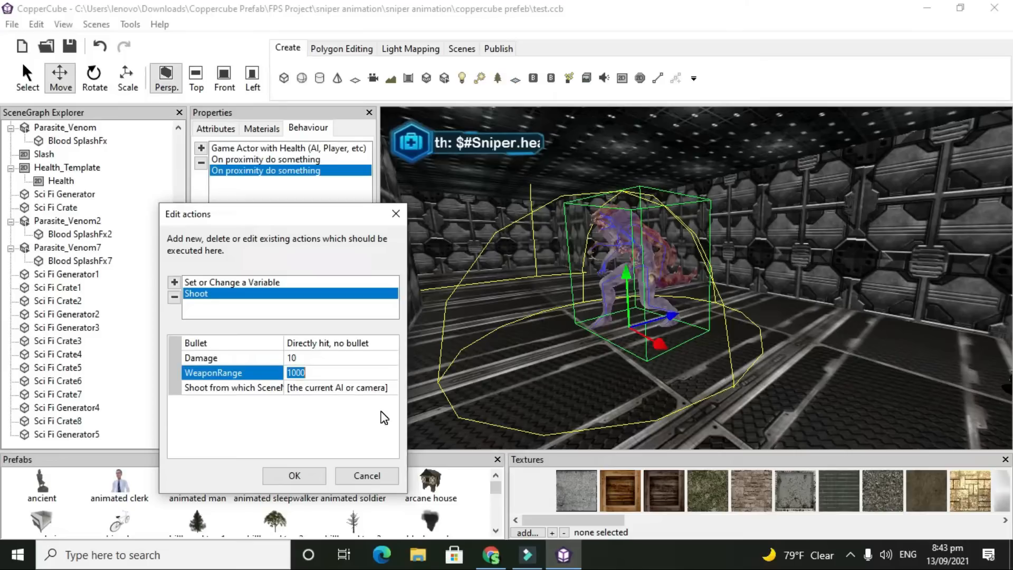
pyautogui.write('2000')
pyautogui.click(304, 427)
pyautogui.click(344, 388)
pyautogui.click(339, 389)
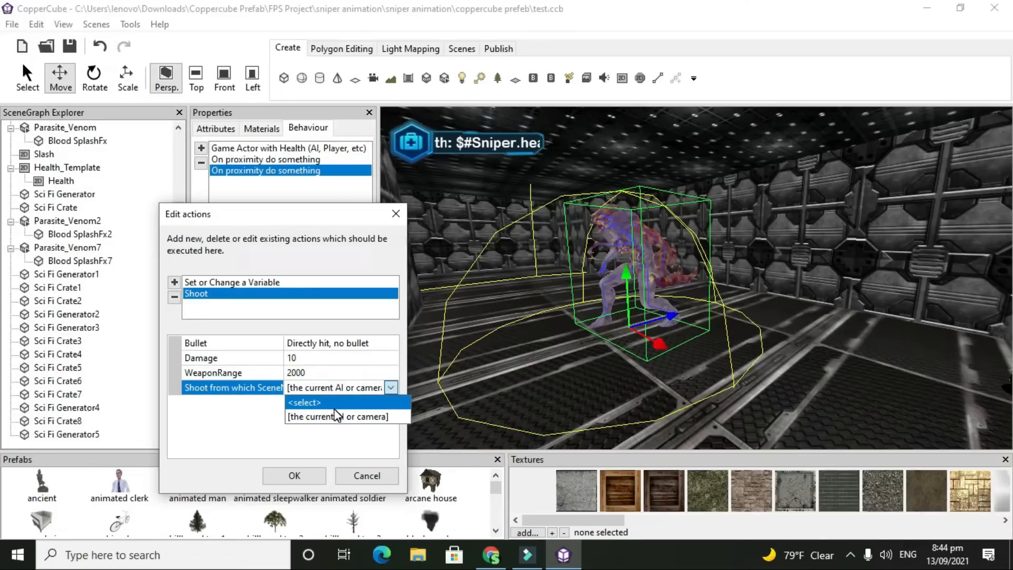
pyautogui.click(335, 408)
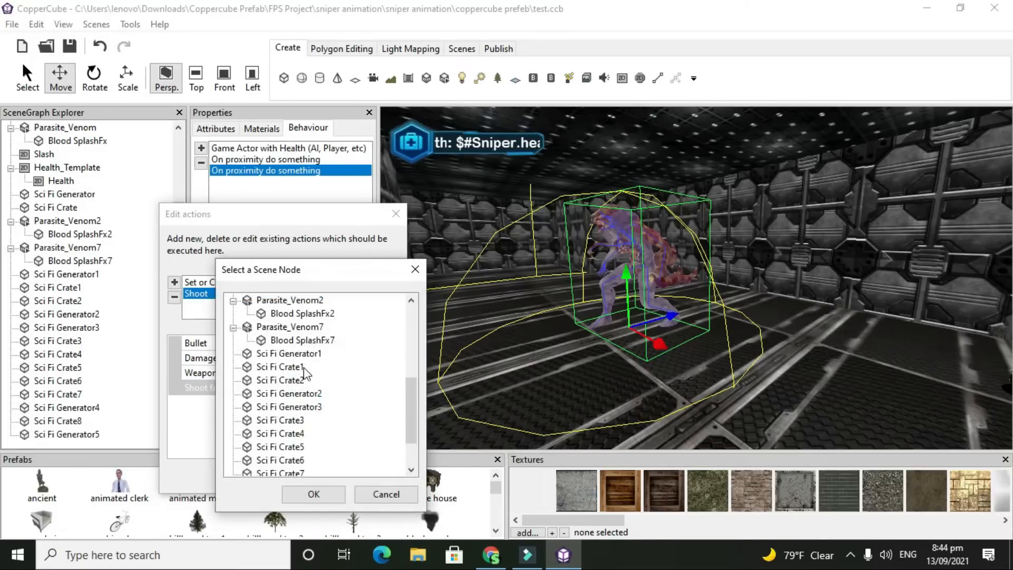
pyautogui.click(298, 303)
pyautogui.click(293, 493)
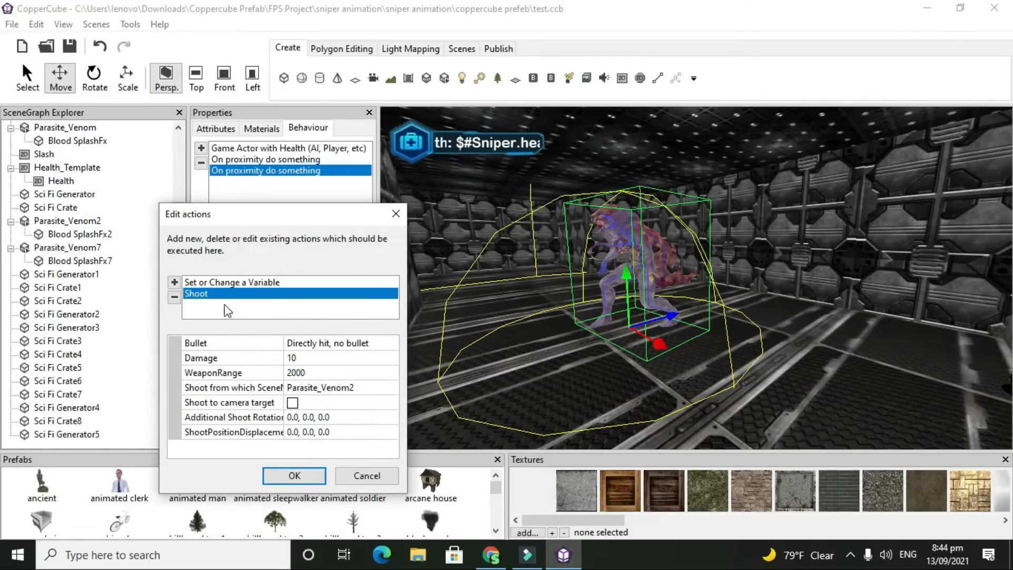
# Add a Do something later action after the Shoot action and set its delay to 1000 ms
pyautogui.click(175, 283)
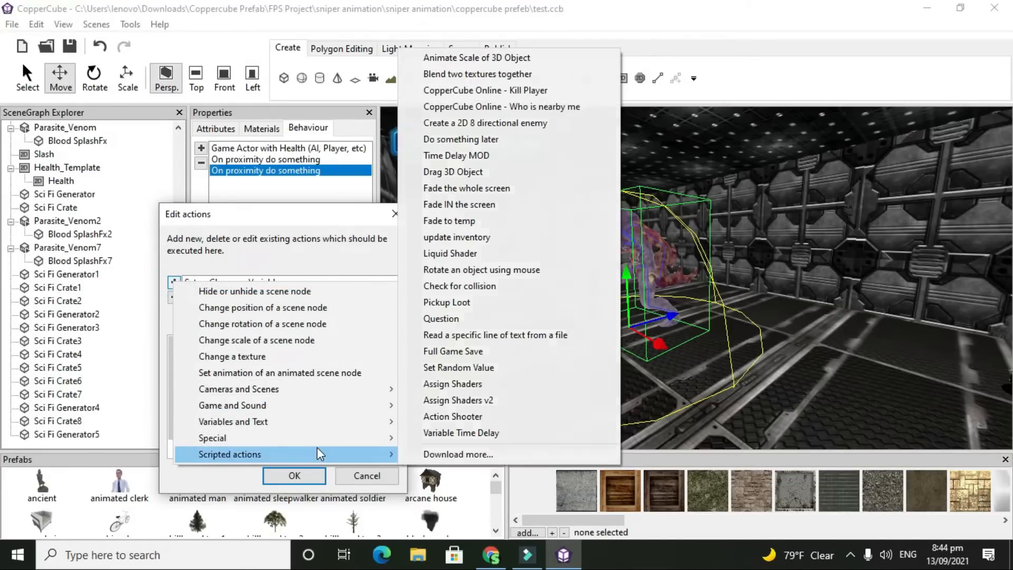
pyautogui.moveTo(346, 450)
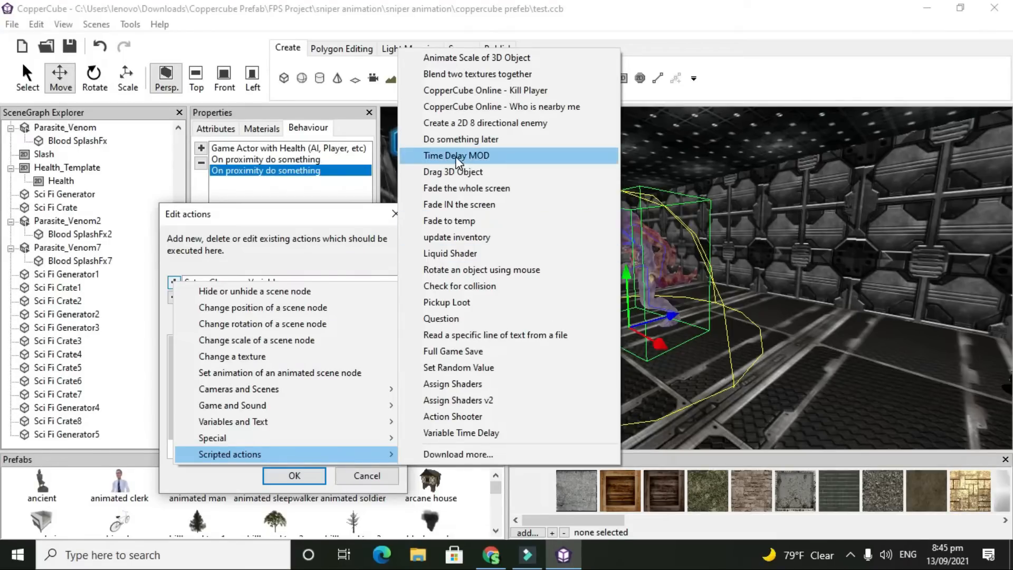
pyautogui.click(463, 140)
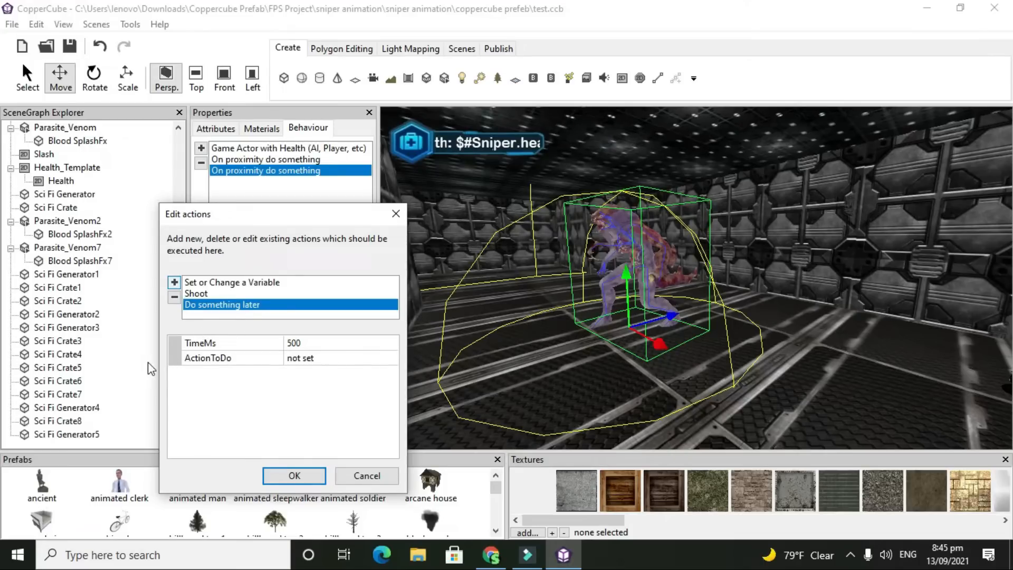
pyautogui.click(311, 345)
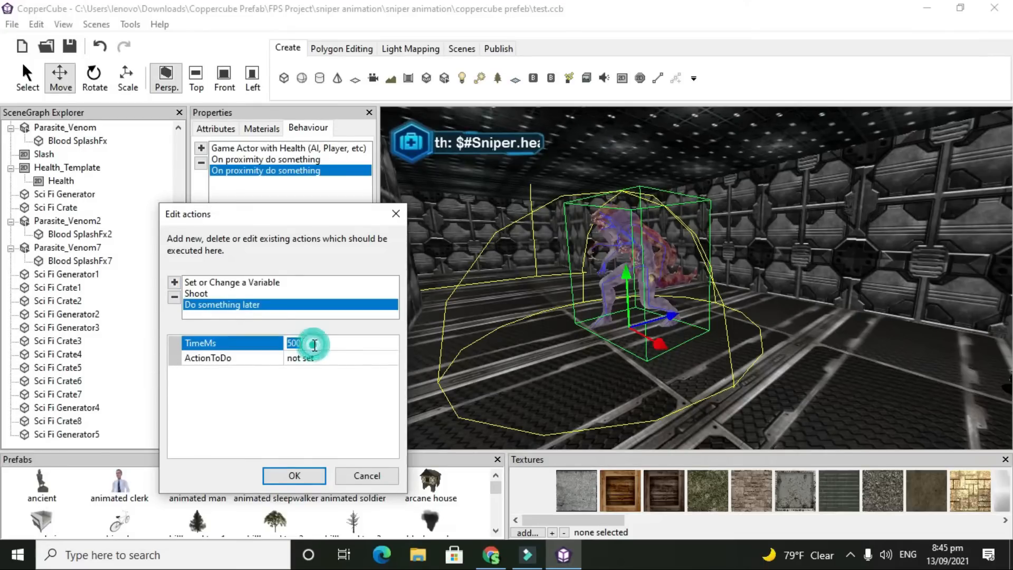
pyautogui.write('1000')
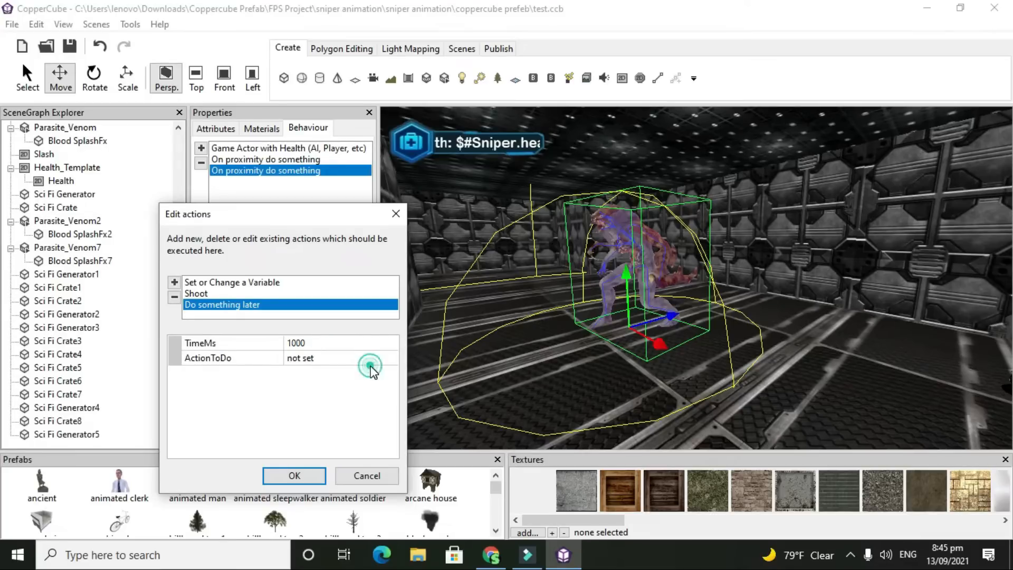
# Add a Play a sound action as the action to do in the 1000 ms Do something later action
pyautogui.click(384, 358)
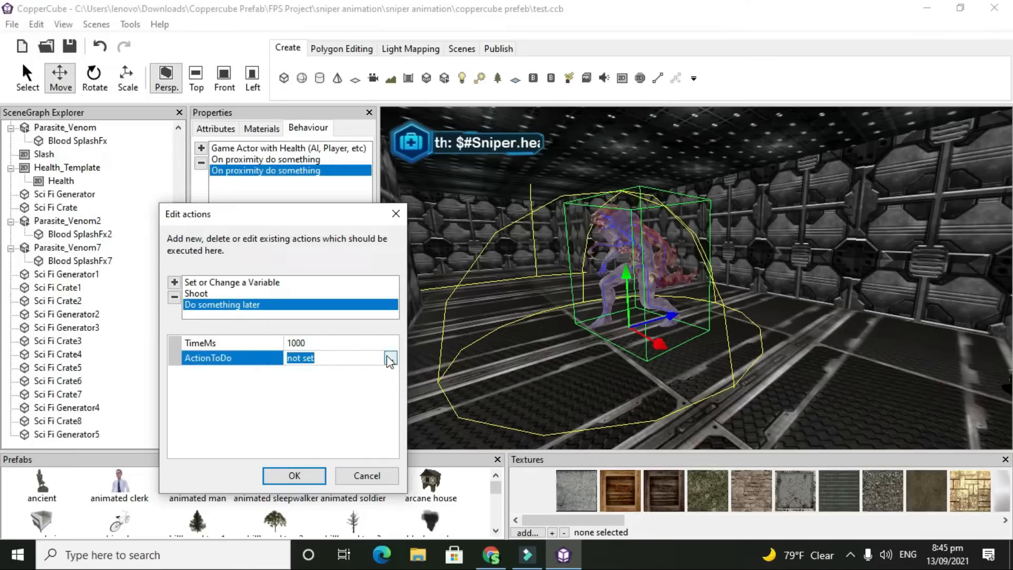
pyautogui.click(391, 358)
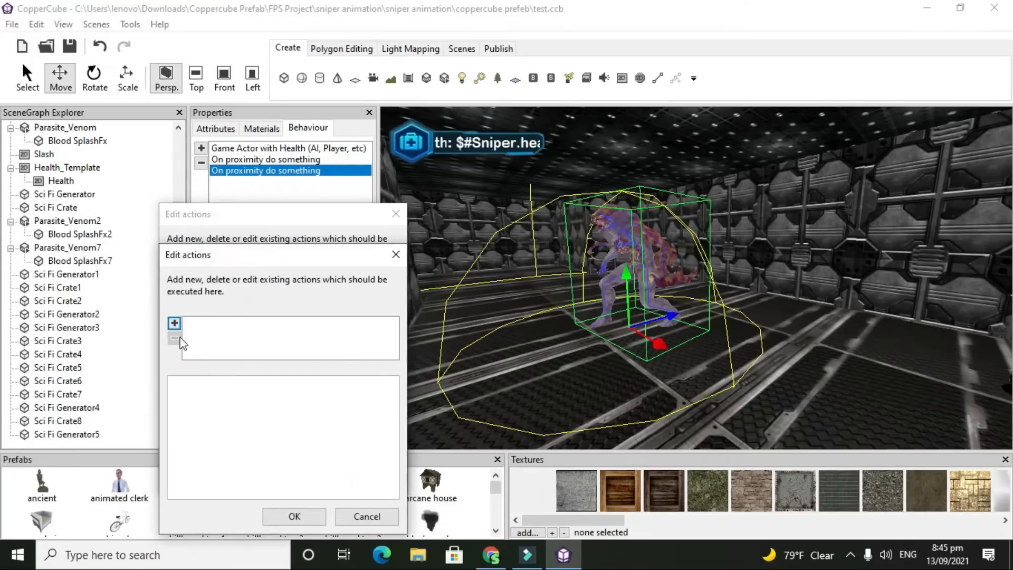
pyautogui.click(174, 323)
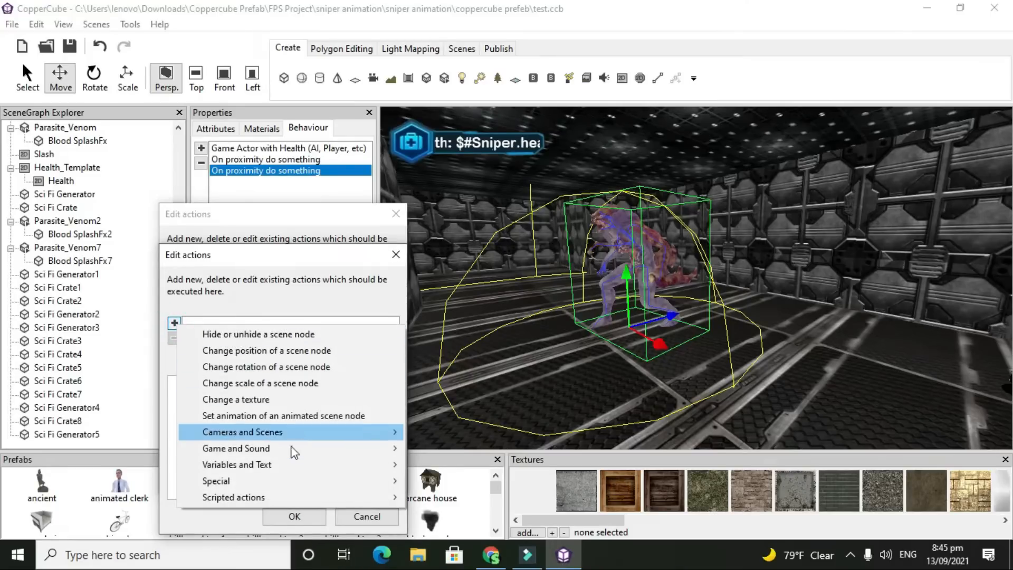
pyautogui.moveTo(297, 453)
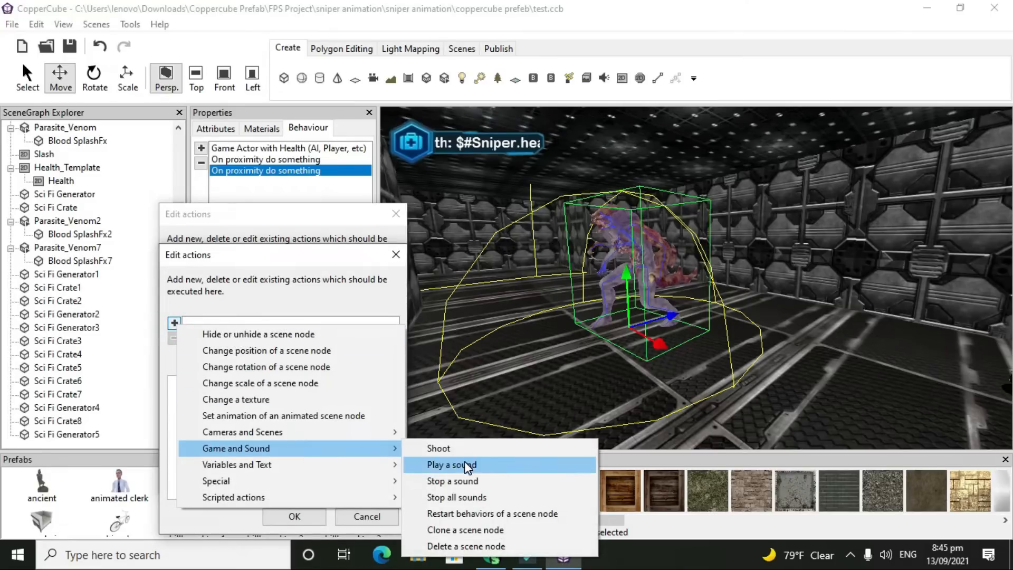
pyautogui.click(464, 465)
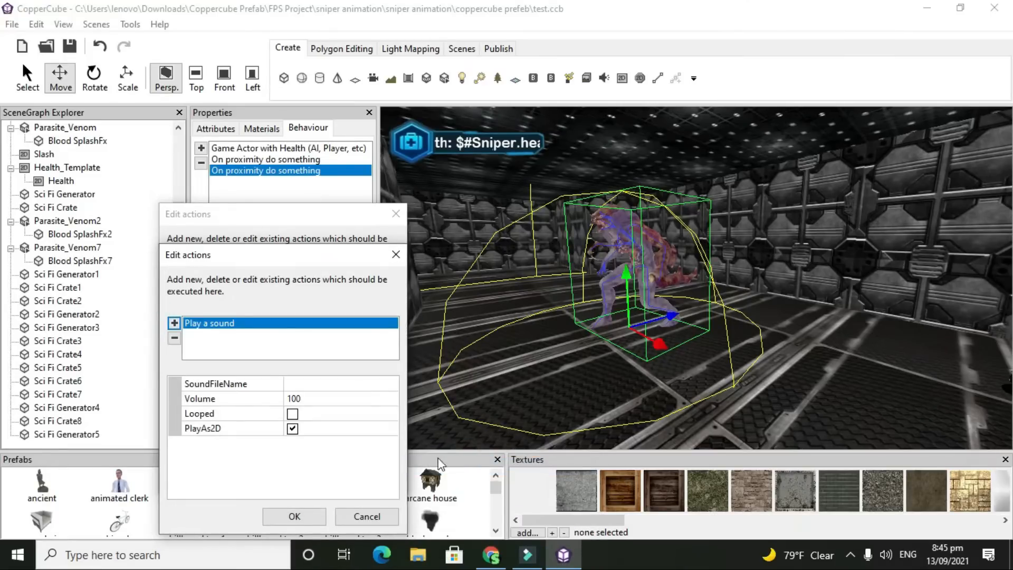
# Set the delayed sound's file to Thrall Claw Attack Sound Effect First Variation.wav and accept the nested action
pyautogui.click(332, 383)
pyautogui.click(332, 383)
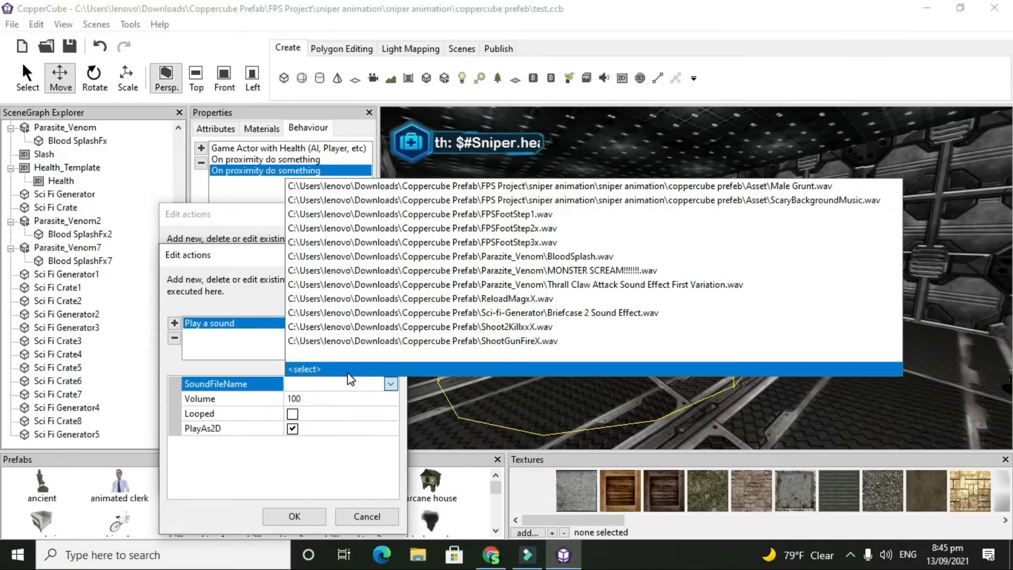
pyautogui.click(447, 288)
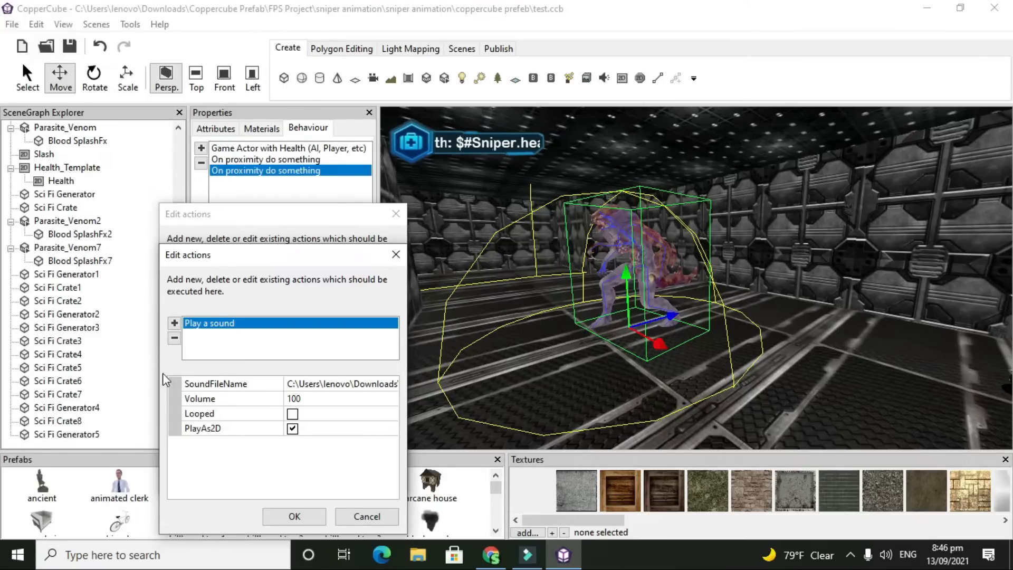
pyautogui.click(289, 518)
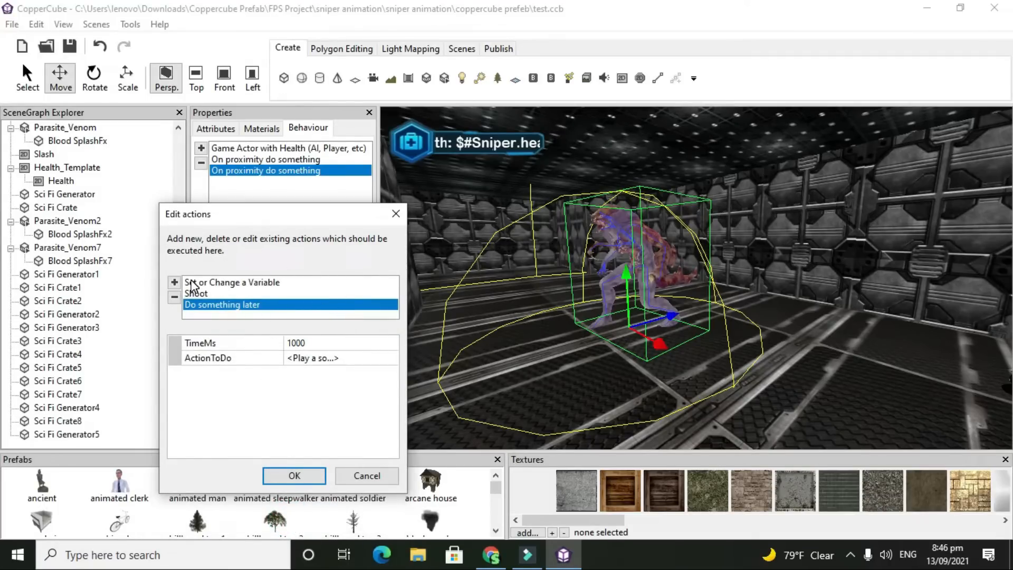
# Add another action after the Do something later action in the same proximity behaviour
pyautogui.click(172, 283)
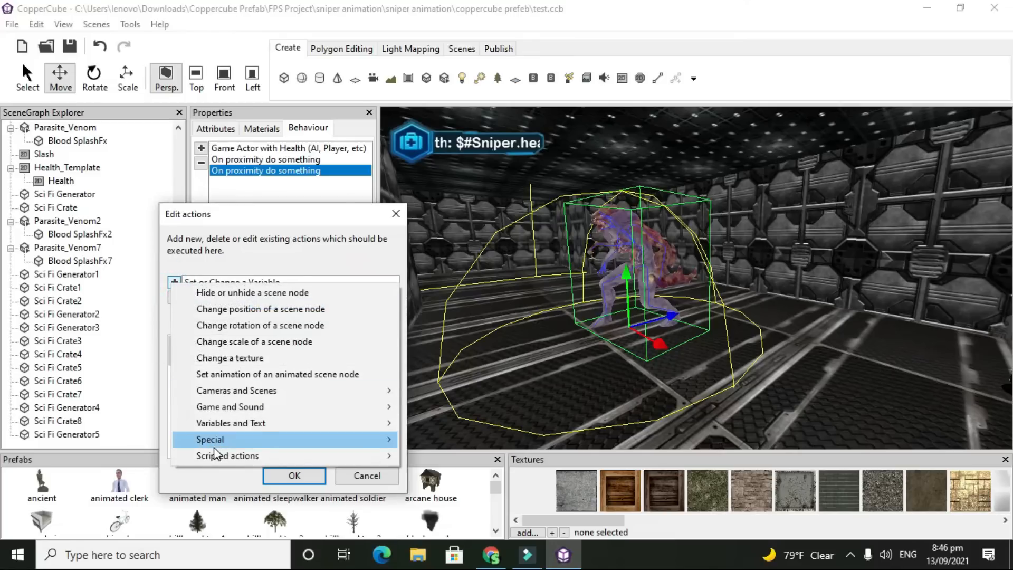
# Add another "Do something later" action to the proximity behaviour's action list and set its TimeMs to 1500
pyautogui.moveTo(246, 461)
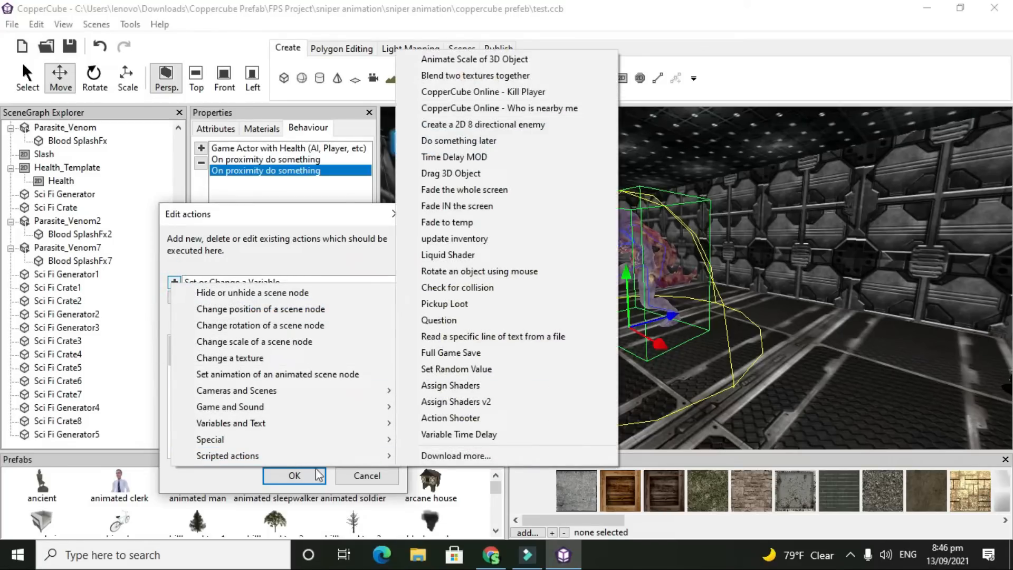
pyautogui.moveTo(354, 461)
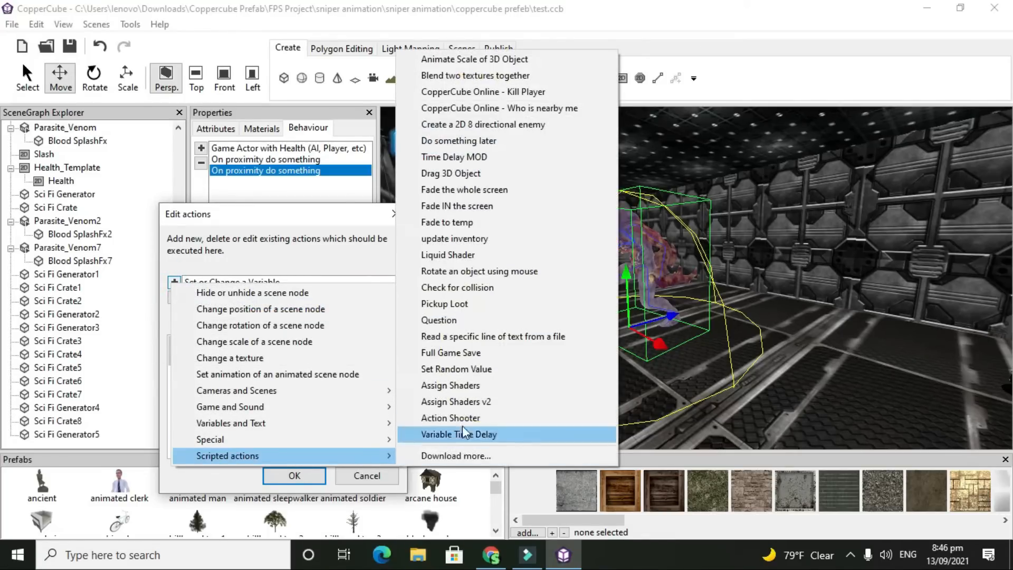
pyautogui.click(496, 136)
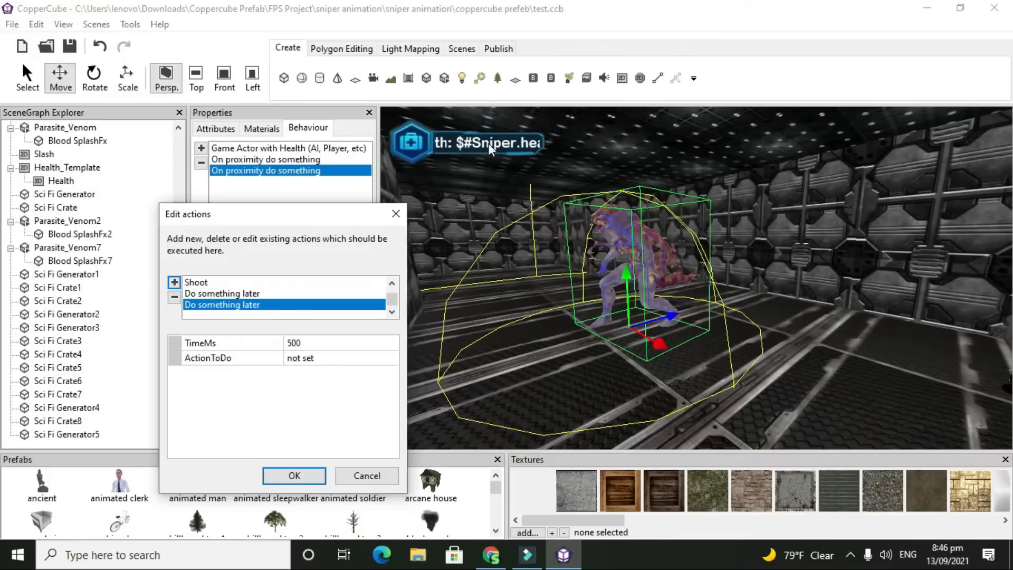
pyautogui.click(331, 343)
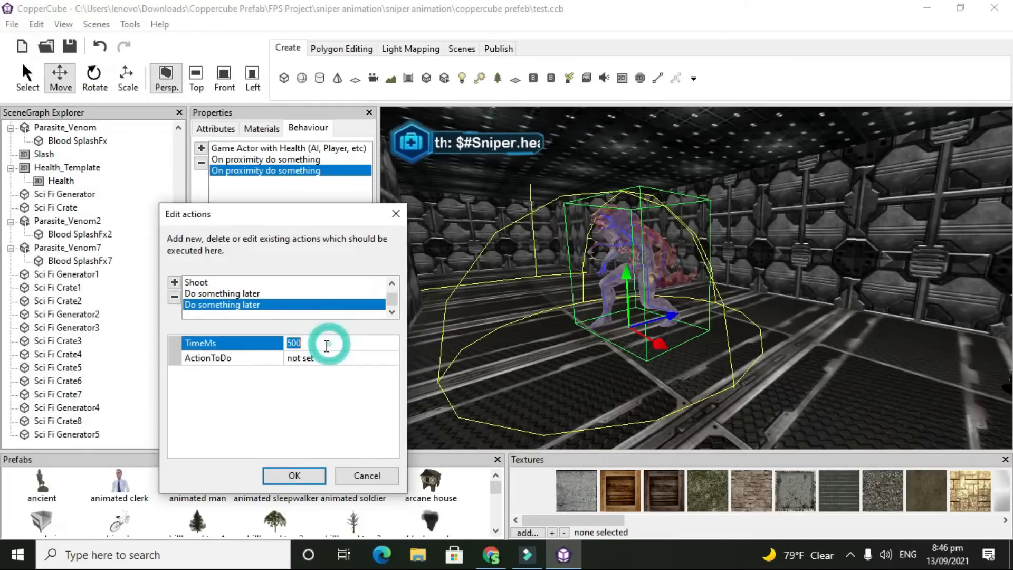
pyautogui.write('1')
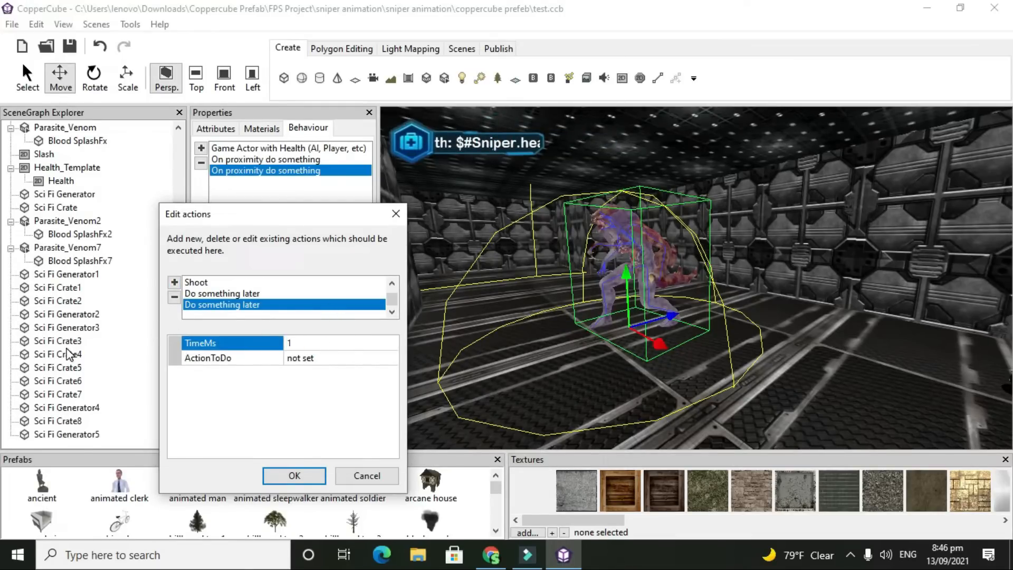
pyautogui.write('500')
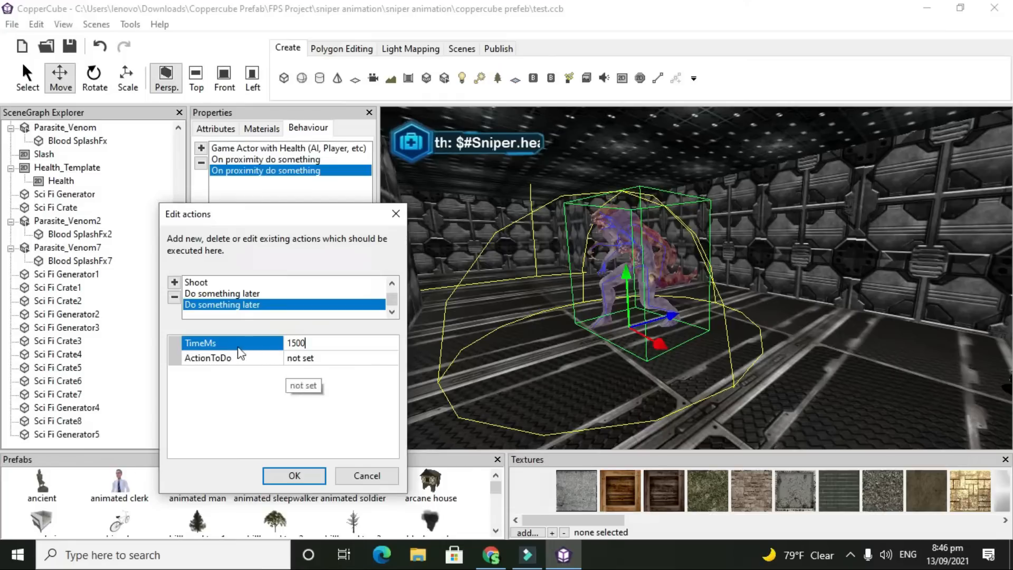
# Inside the 1000 ms delayed action, add a "Hide or unhide a scene node" action set to Make Visible
pyautogui.click(209, 296)
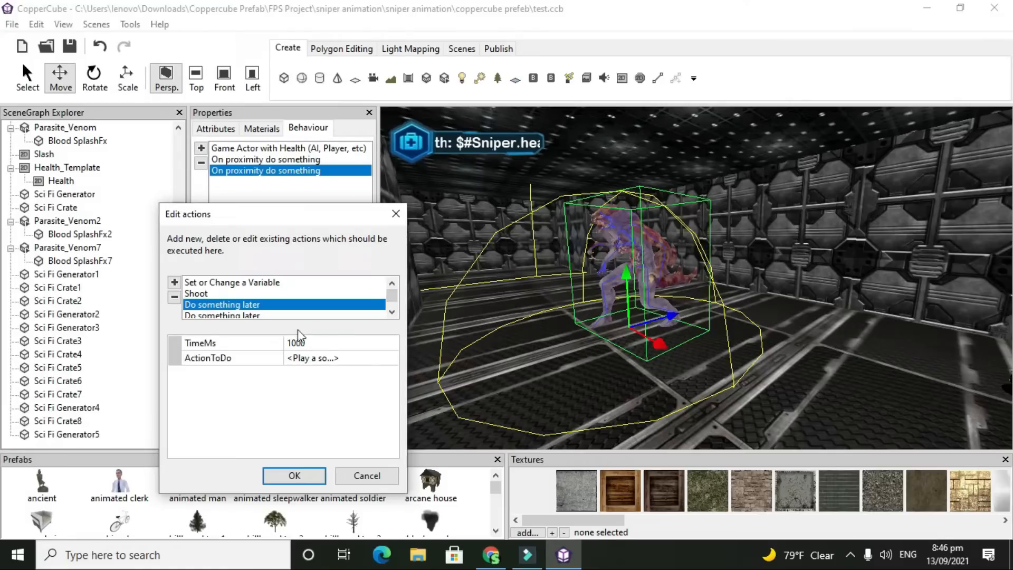
pyautogui.click(350, 360)
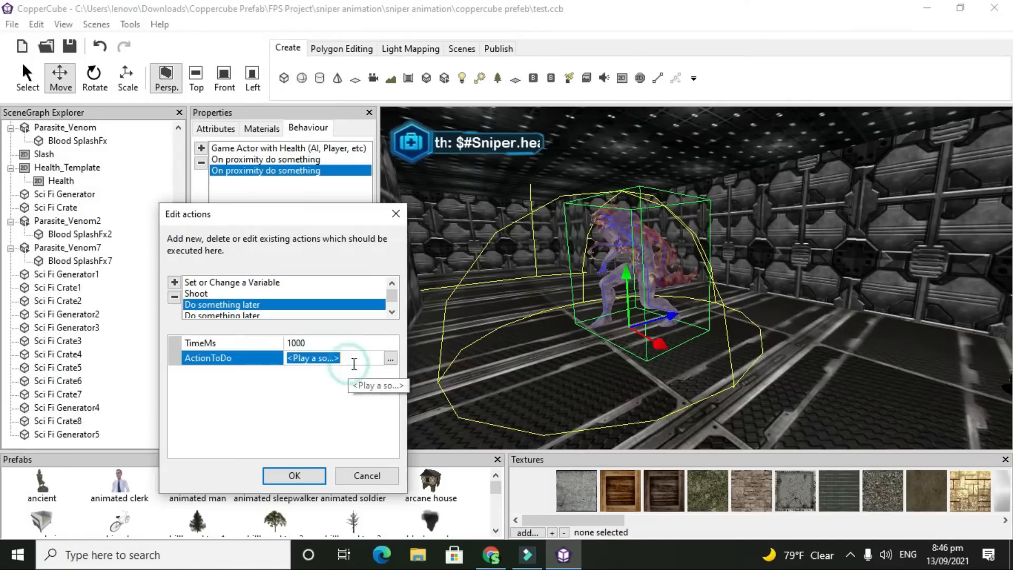
pyautogui.click(390, 359)
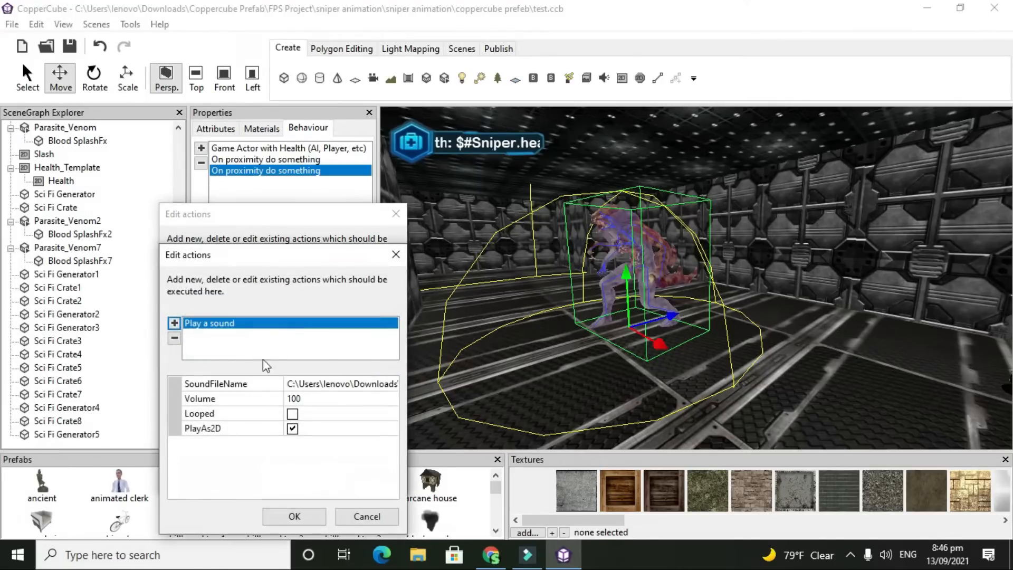
pyautogui.click(175, 324)
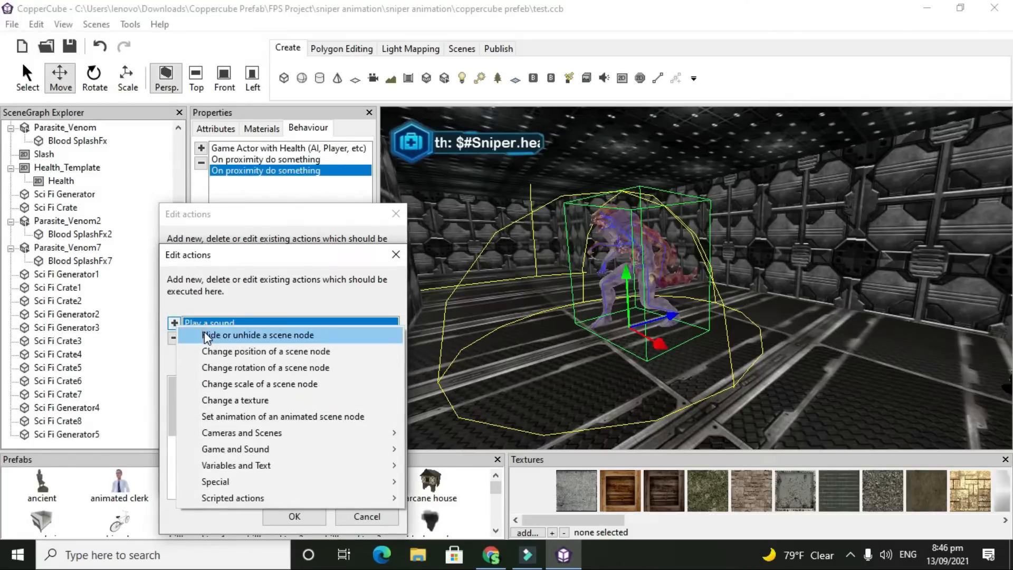
pyautogui.click(205, 333)
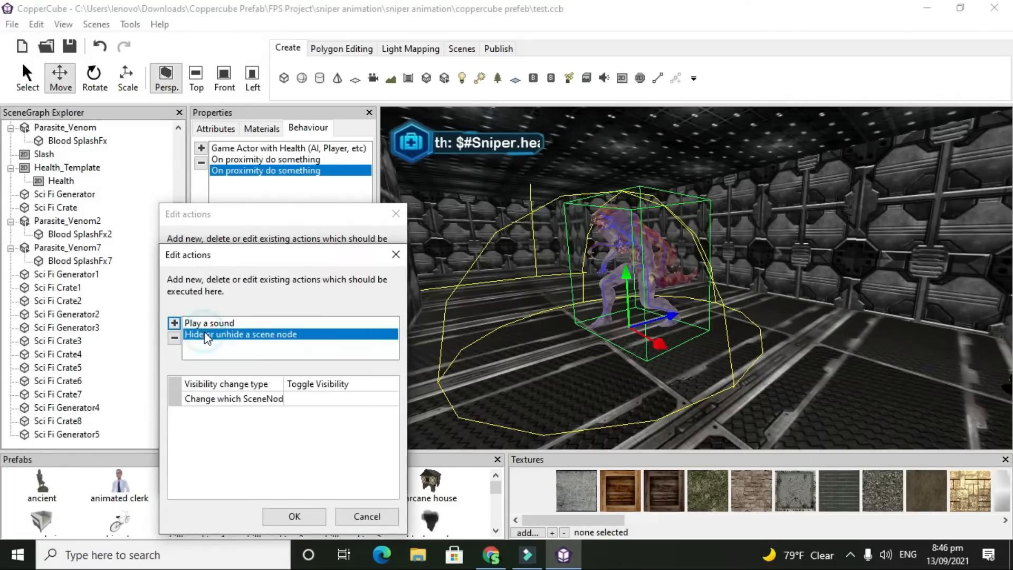
pyautogui.click(298, 382)
pyautogui.click(299, 384)
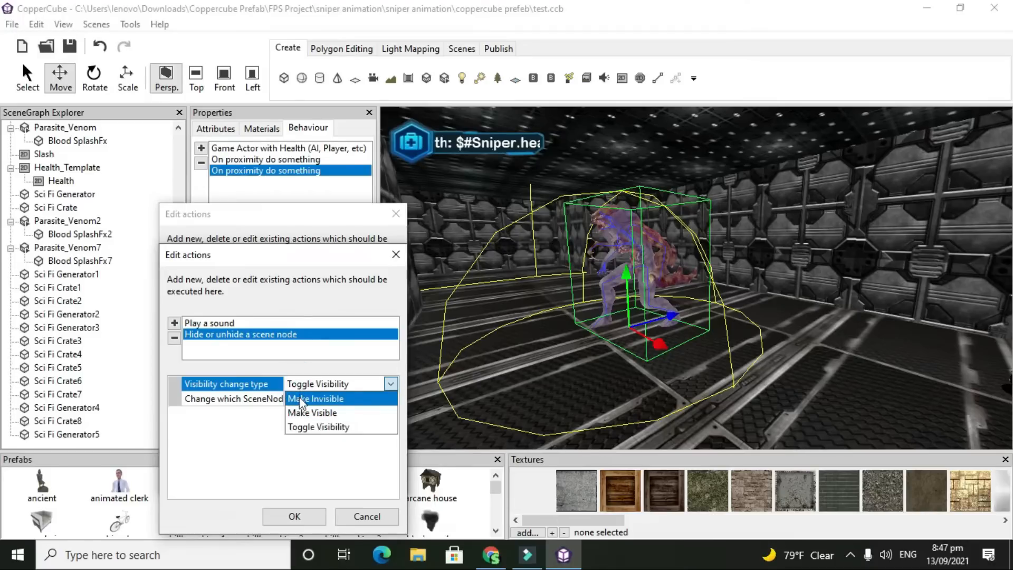
pyautogui.click(295, 412)
# Set Slash as the scene node affected by the Make Visible action and accept the nested action list
pyautogui.click(306, 404)
pyautogui.click(306, 404)
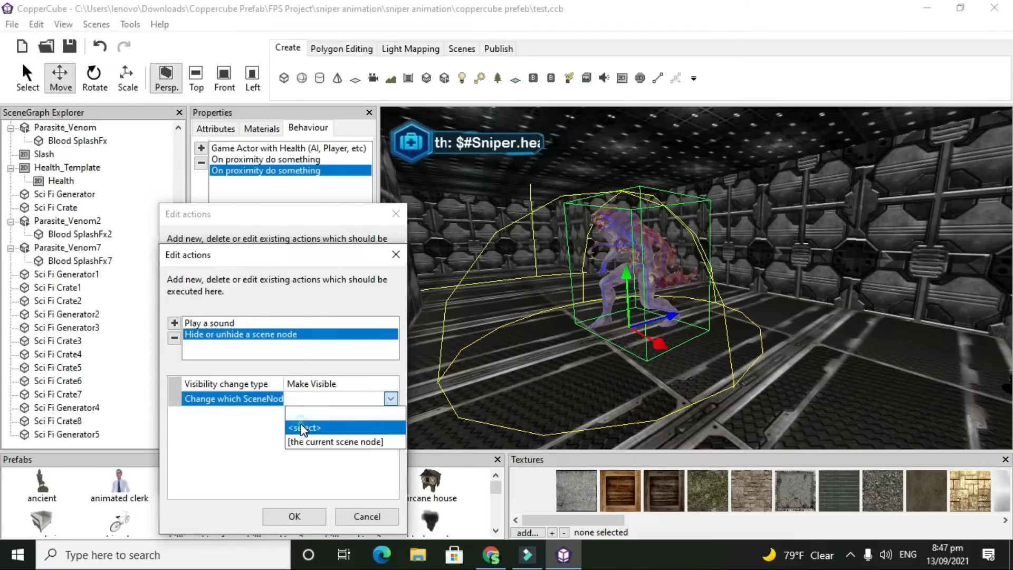
pyautogui.click(303, 428)
pyautogui.scroll(1, 301, 408)
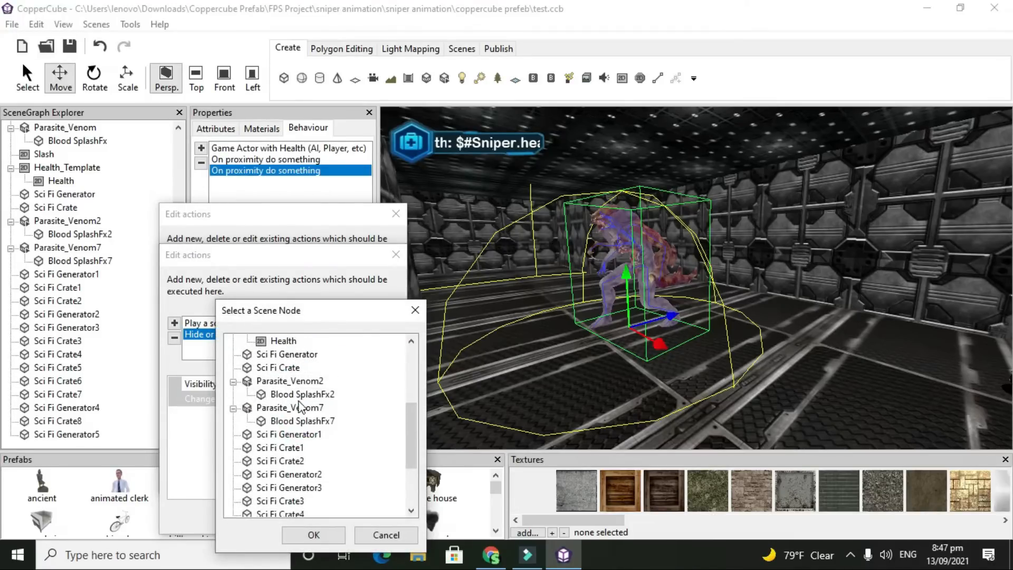
pyautogui.scroll(1, 301, 408)
pyautogui.click(259, 357)
pyautogui.click(316, 543)
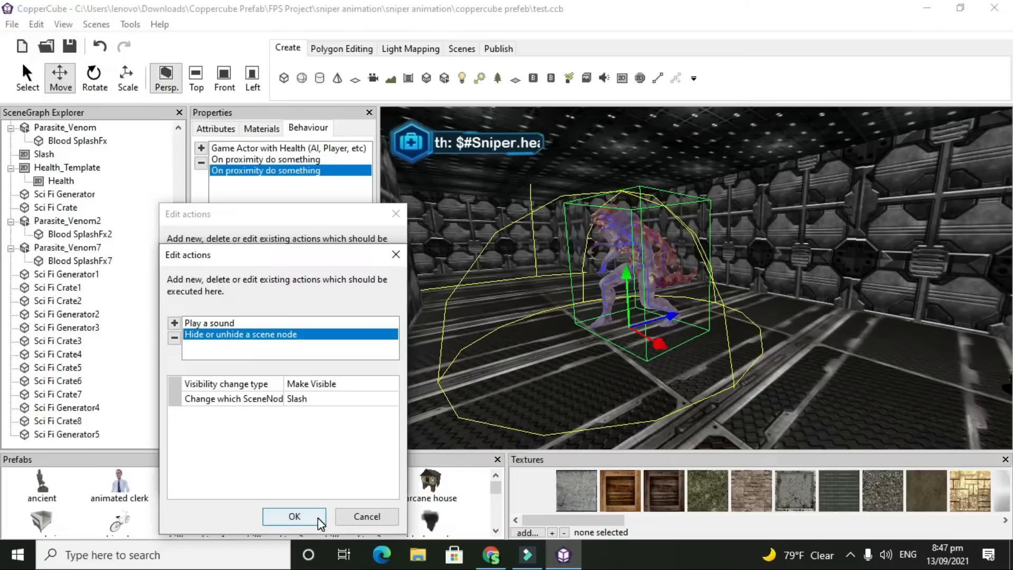
pyautogui.click(314, 516)
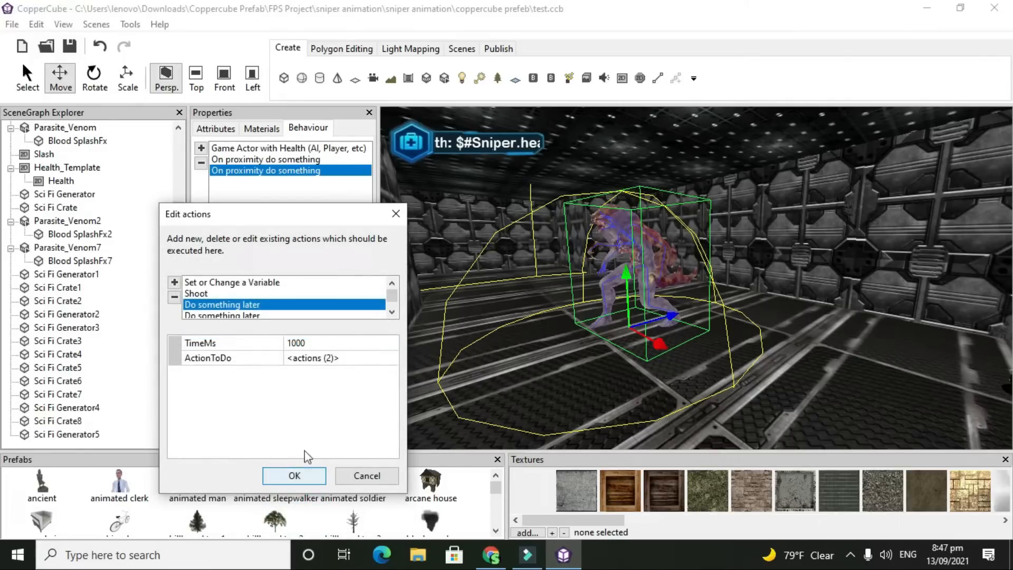
# Inside the 1500 ms delayed action, add a "Hide or unhide a scene node" action set to Make Invisible
pyautogui.scroll(-1, 312, 314)
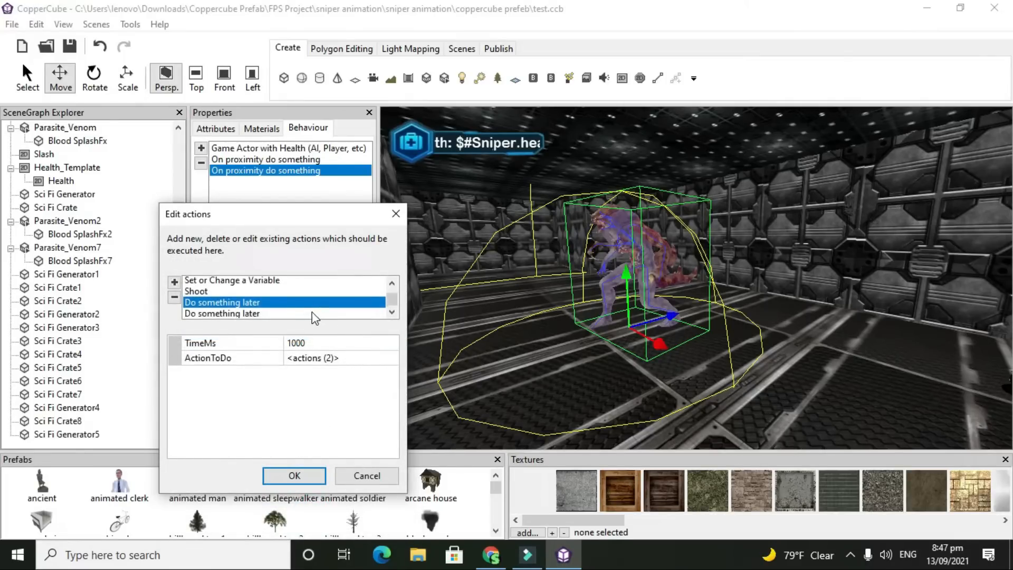
pyautogui.click(251, 308)
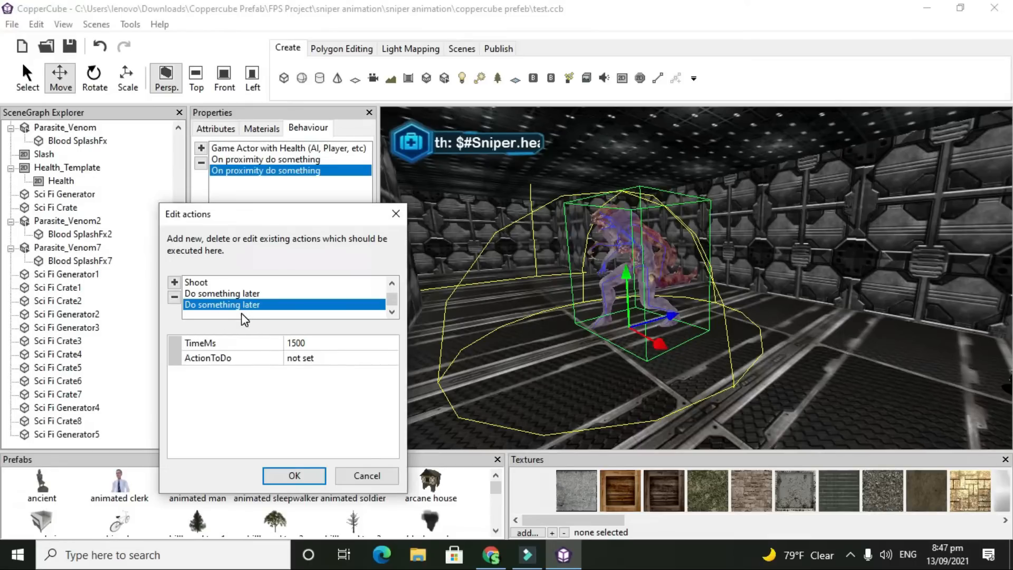
pyautogui.click(332, 357)
pyautogui.click(390, 357)
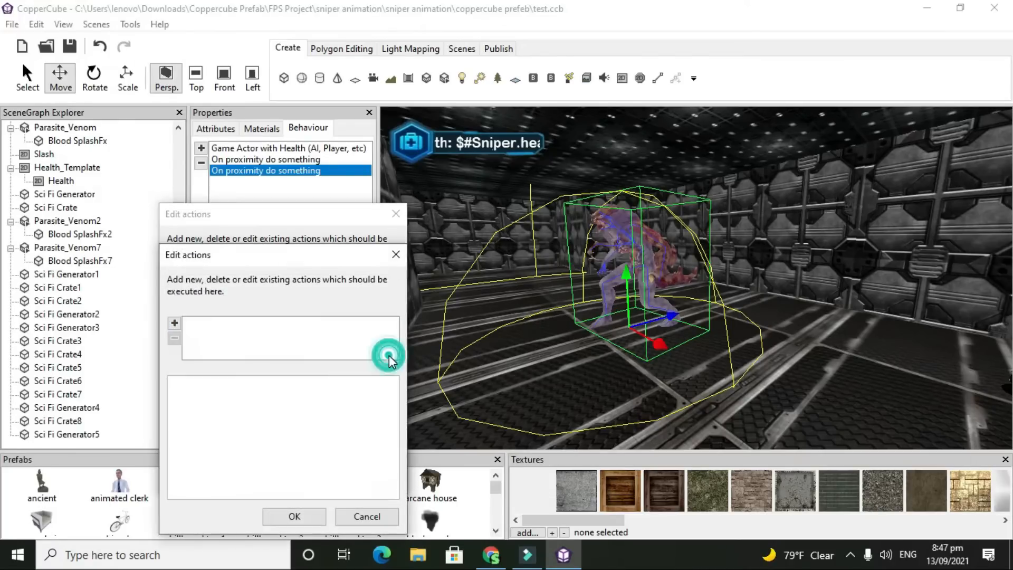
pyautogui.click(174, 323)
pyautogui.click(214, 331)
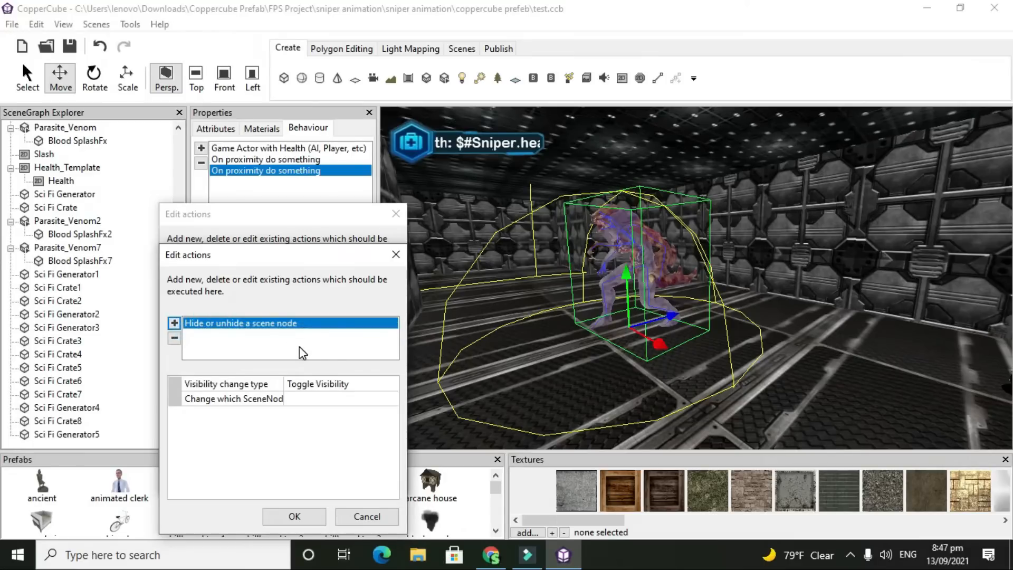
pyautogui.click(324, 382)
pyautogui.click(324, 383)
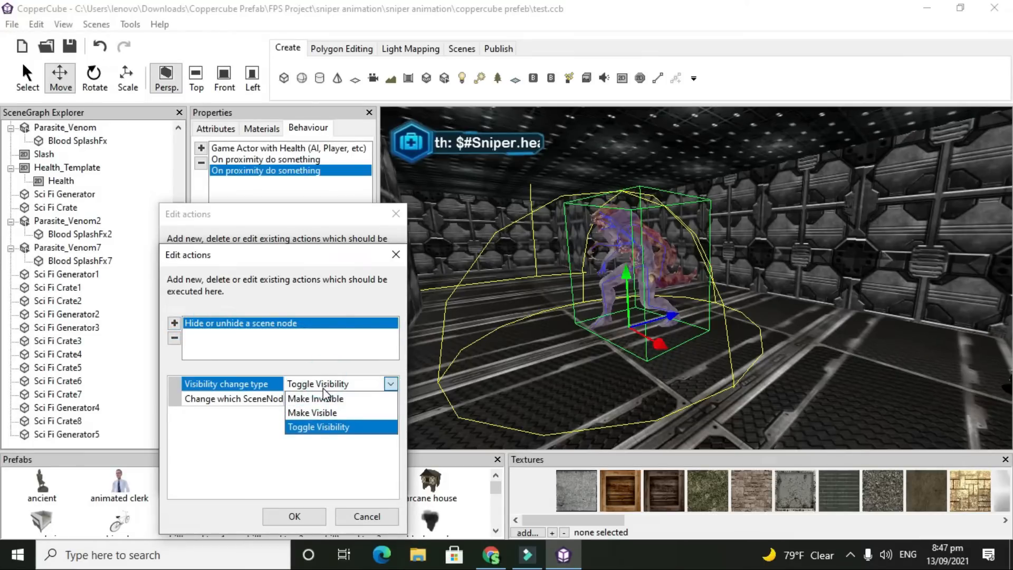
pyautogui.click(321, 395)
# Set Slash as the scene node affected by the Make Invisible action and accept the nested action list
pyautogui.click(321, 399)
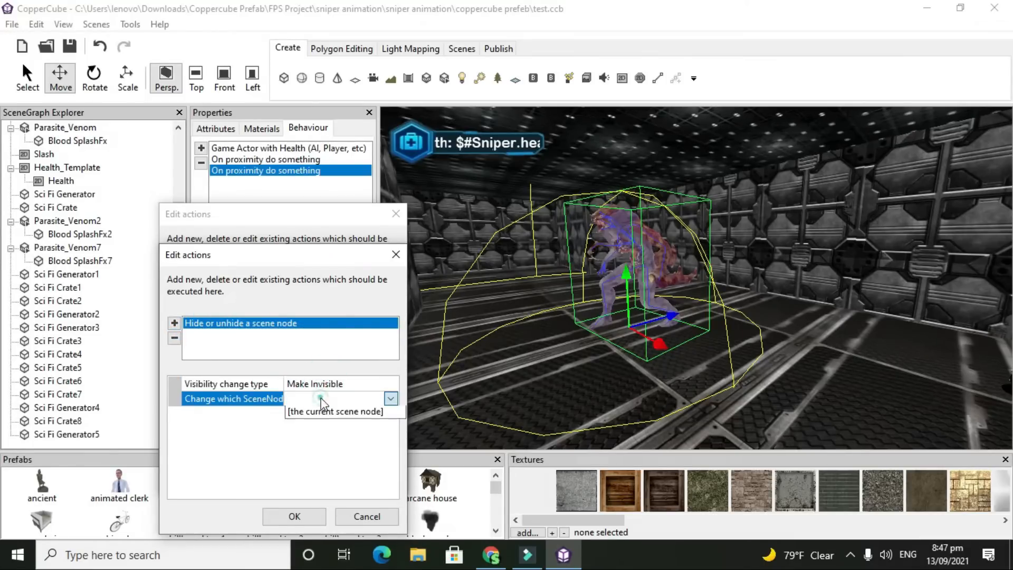
pyautogui.click(312, 427)
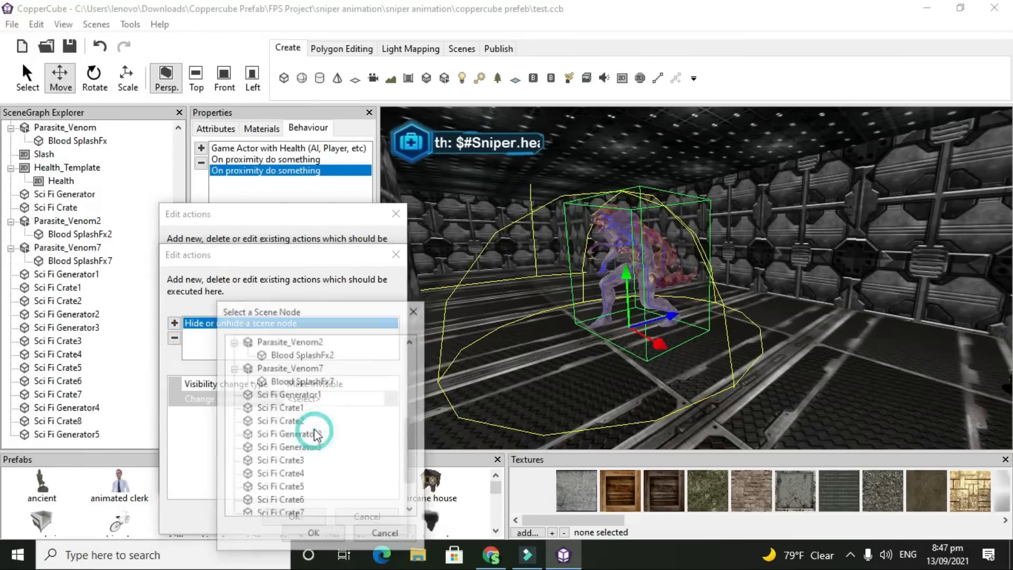
pyautogui.scroll(1, 298, 395)
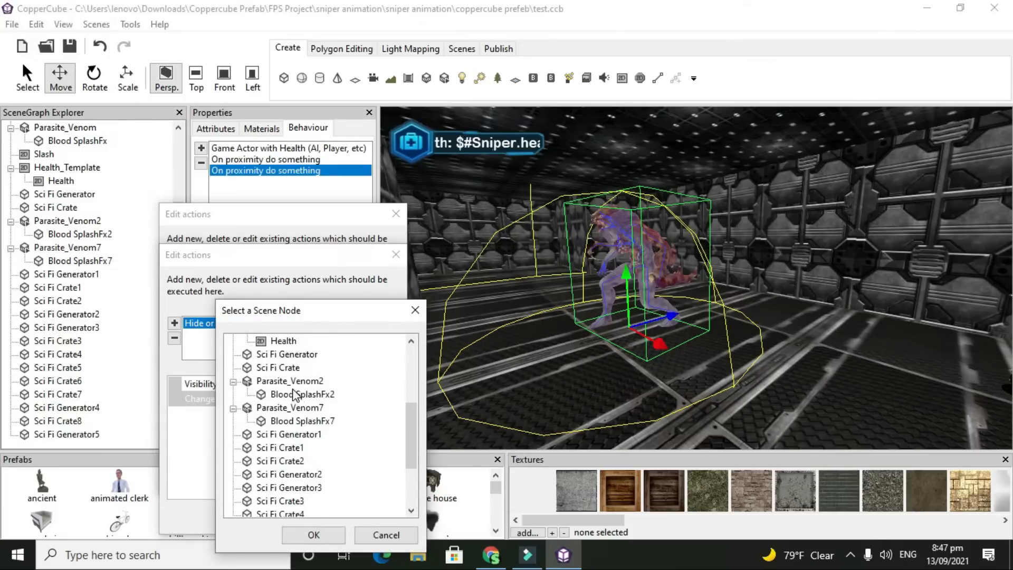
pyautogui.scroll(1, 295, 393)
pyautogui.click(264, 355)
pyautogui.click(302, 533)
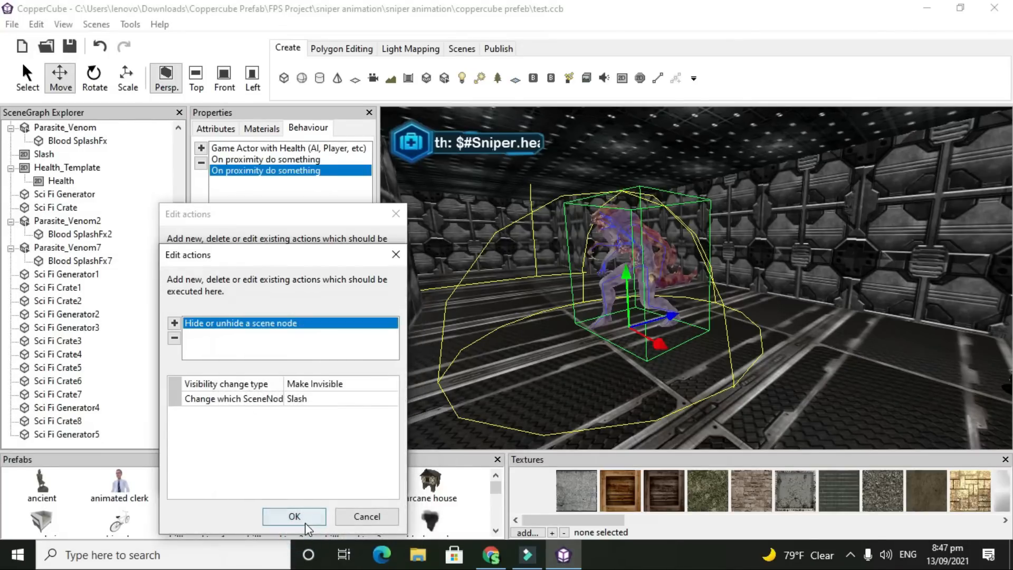
pyautogui.click(303, 519)
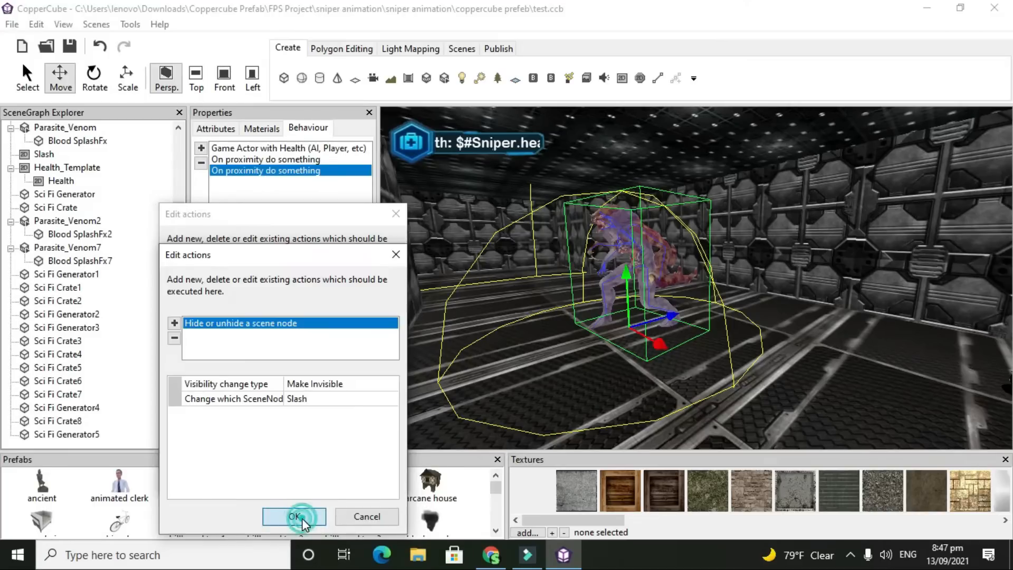
# Check the visibility action nested inside the 1000 ms delayed action
pyautogui.click(252, 294)
pyautogui.scroll(1, 251, 296)
pyautogui.click(343, 359)
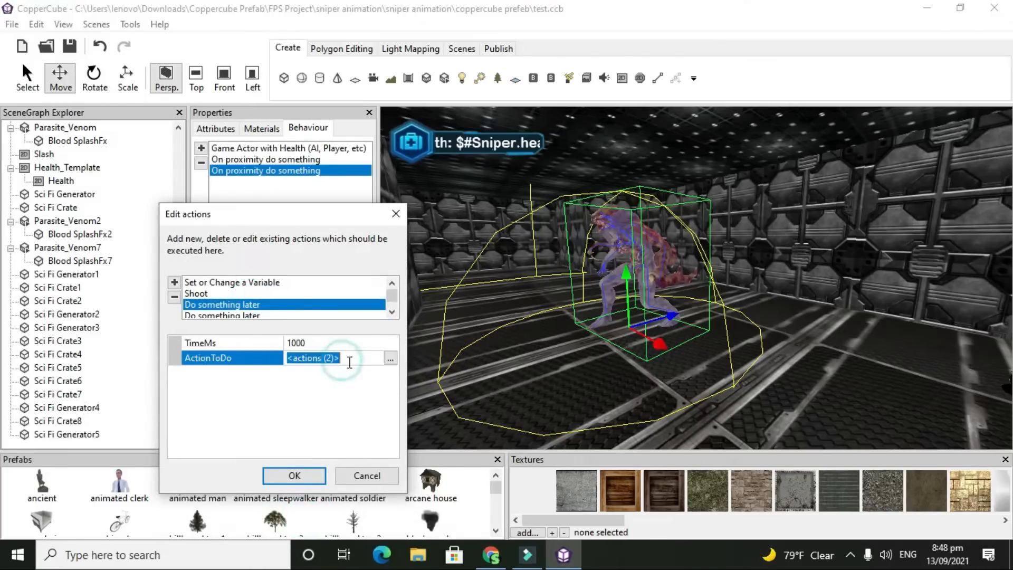
pyautogui.click(390, 359)
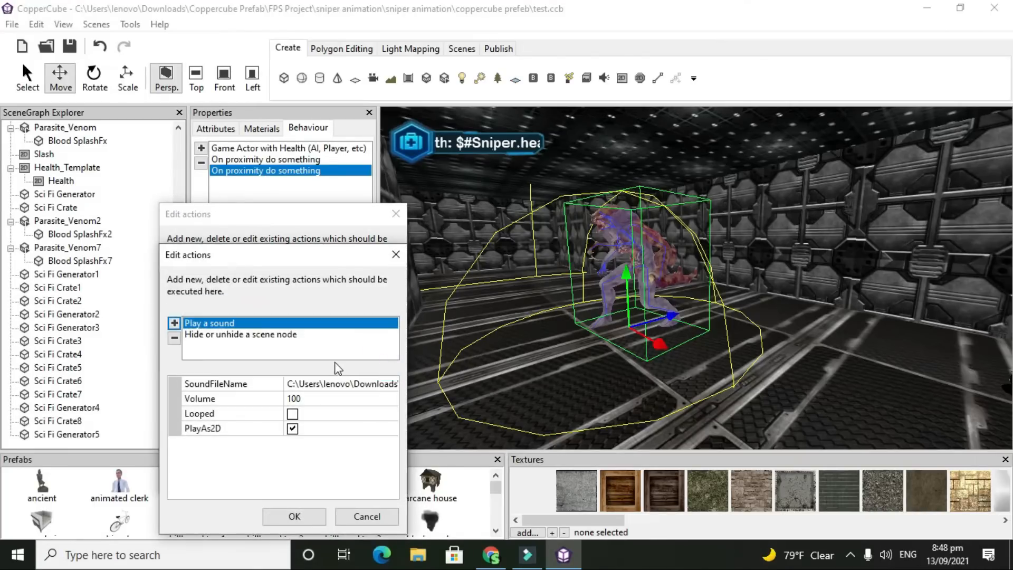
pyautogui.click(290, 337)
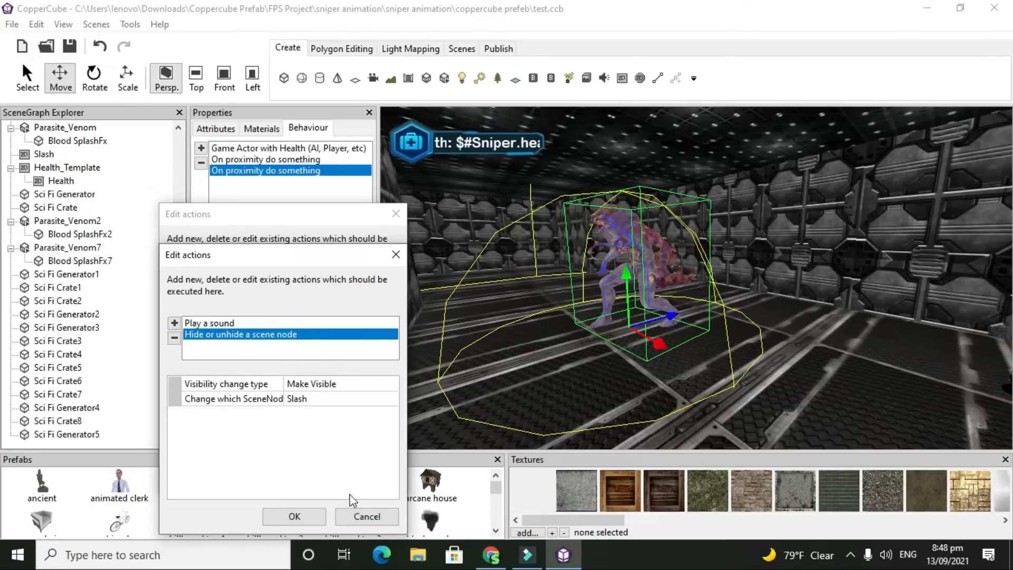
# Apply the proximity behaviour's edited action list and save the project
pyautogui.click(293, 517)
pyautogui.click(295, 476)
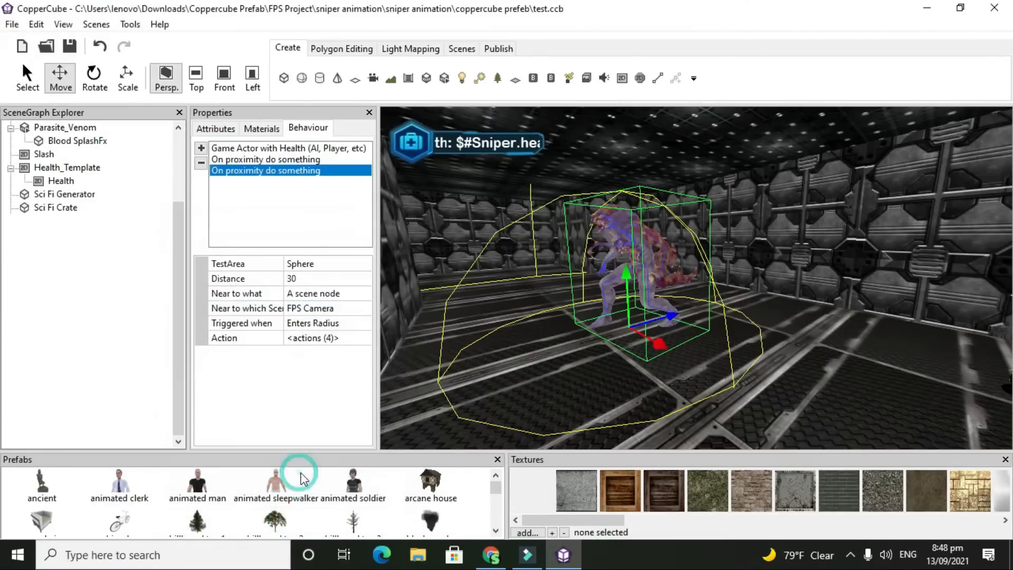
pyautogui.click(75, 48)
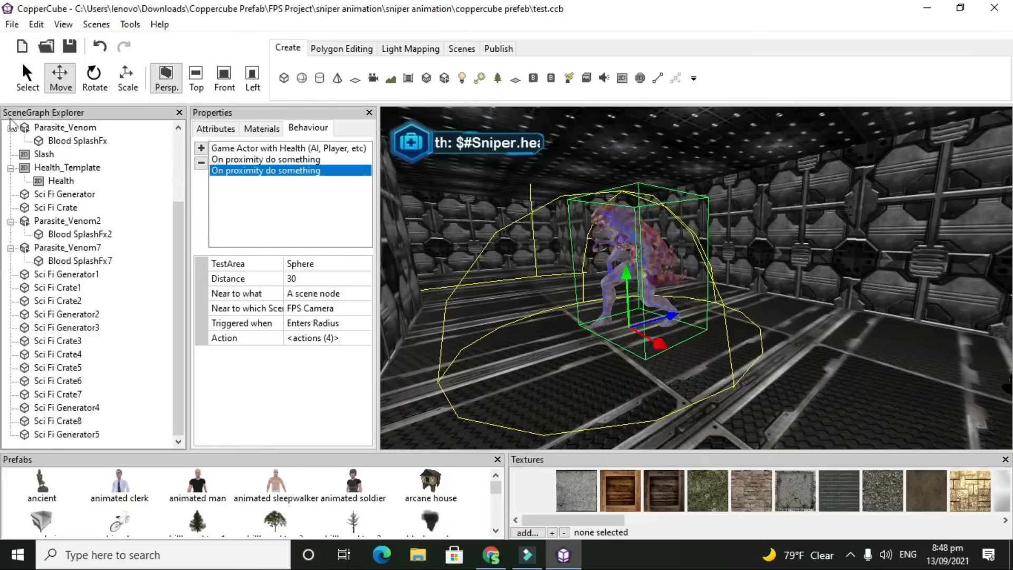
# Preview the Slash overlay in the scene by switching its Visible attribute on and back off
pyautogui.click(36, 154)
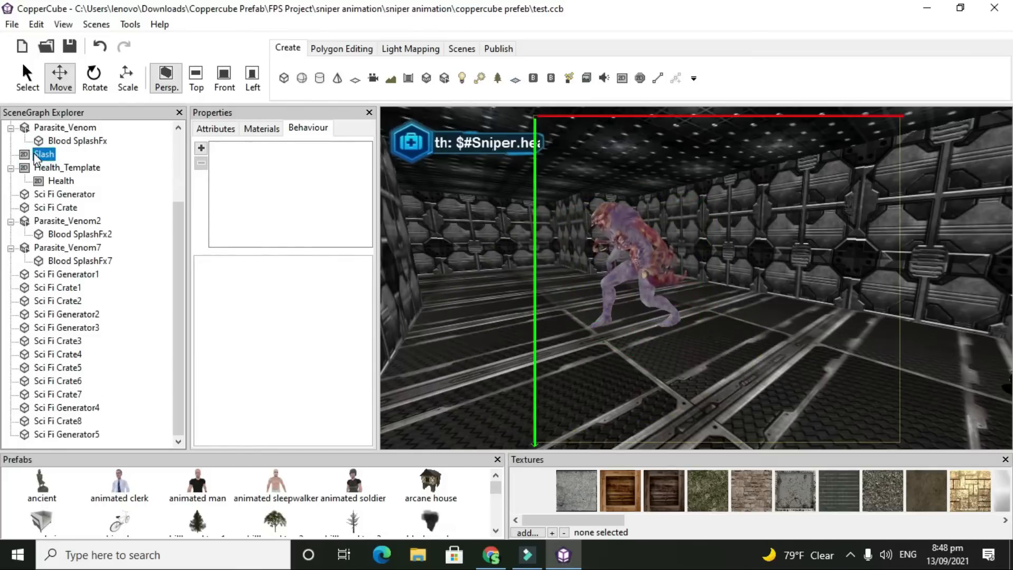
pyautogui.click(223, 129)
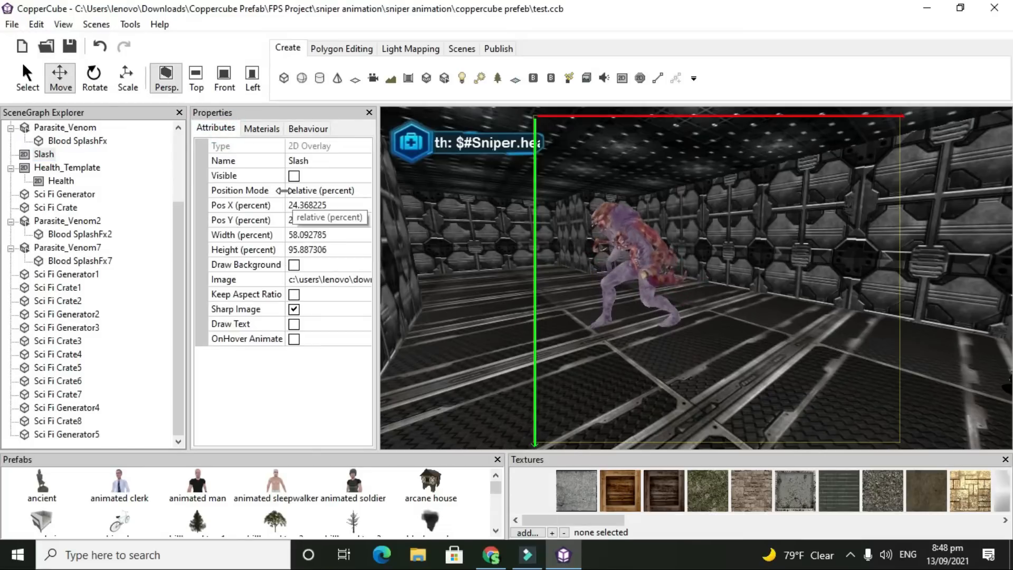
pyautogui.click(294, 176)
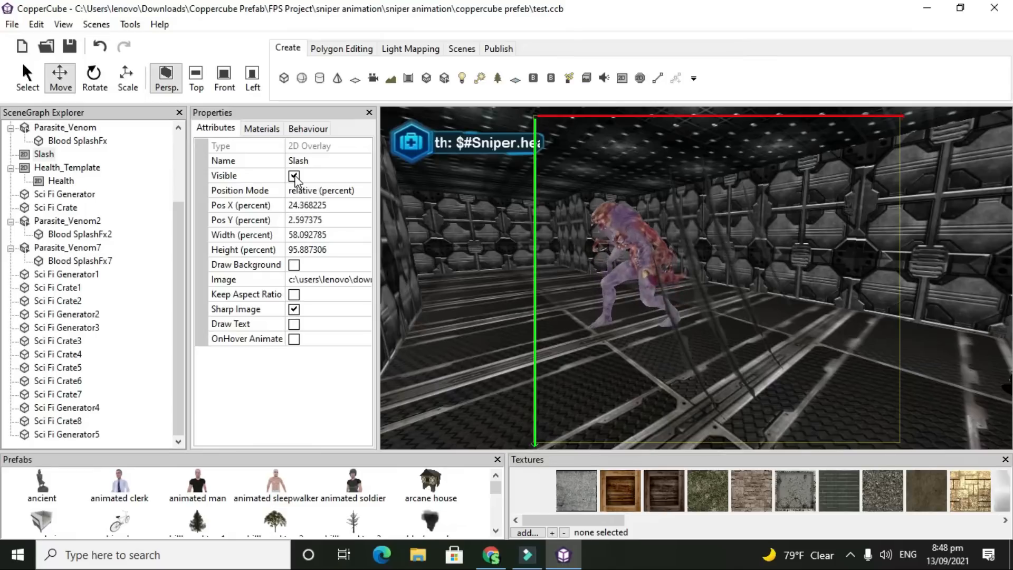
pyautogui.click(294, 176)
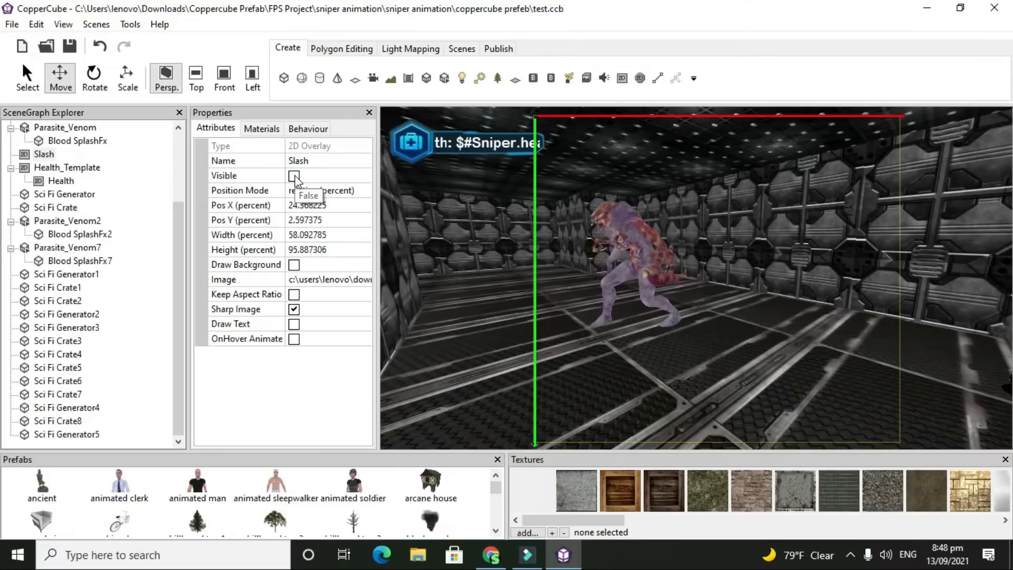
# Toggle the Slash overlay's visibility several times, leave it hidden, and view its list of behaviours
pyautogui.click(294, 177)
pyautogui.click(294, 176)
pyautogui.click(296, 178)
pyautogui.click(295, 177)
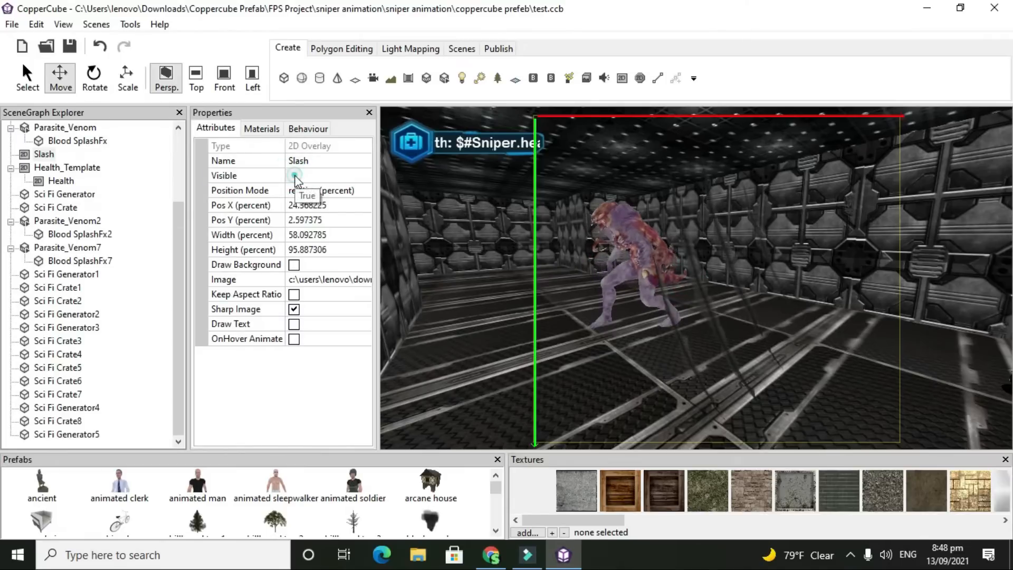
pyautogui.click(294, 177)
pyautogui.click(302, 129)
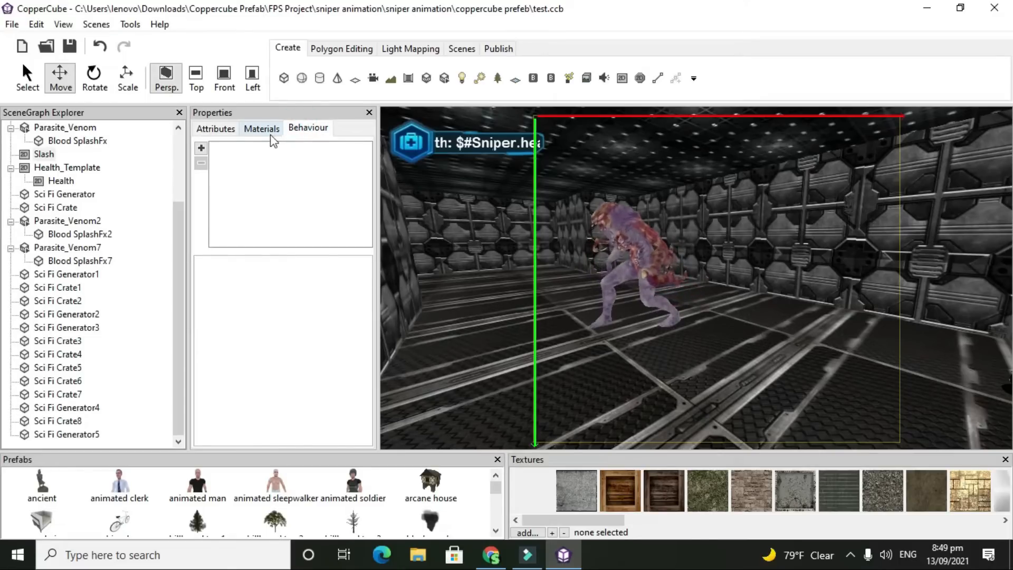
# Add an On proximity do something behaviour to Parasite_Venom2 and set its distance to 30
pyautogui.click(89, 221)
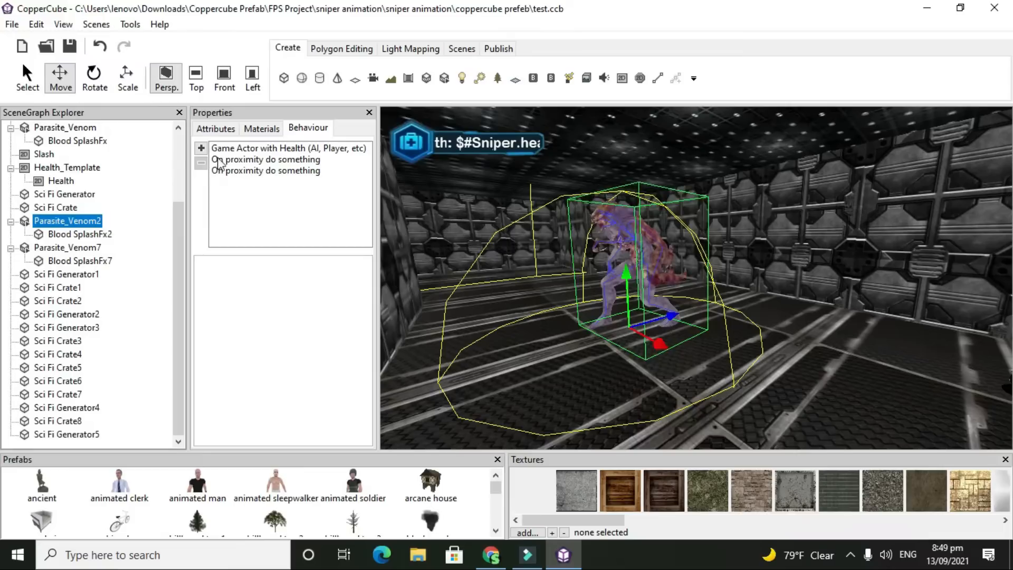
pyautogui.click(201, 148)
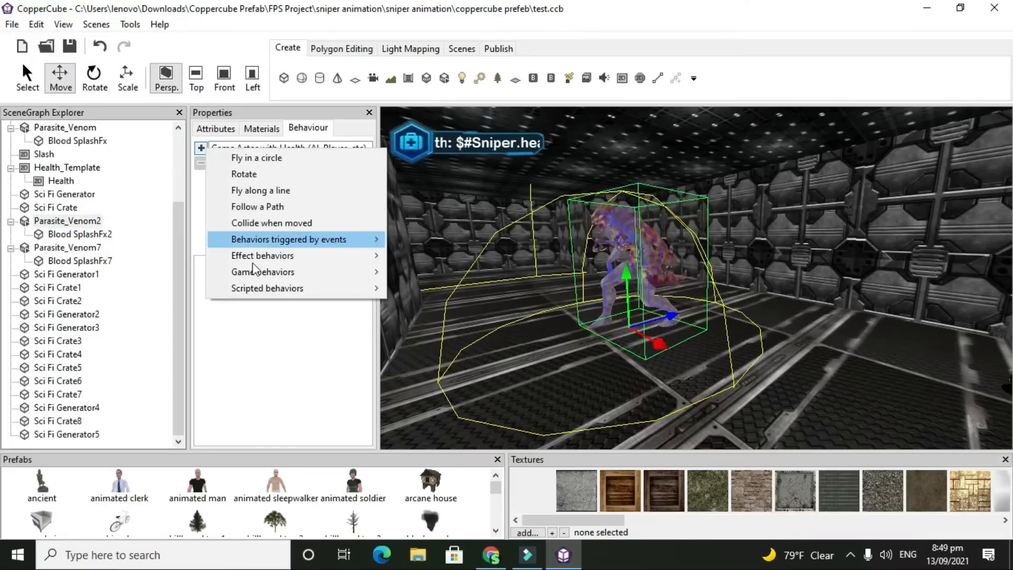
pyautogui.moveTo(319, 245)
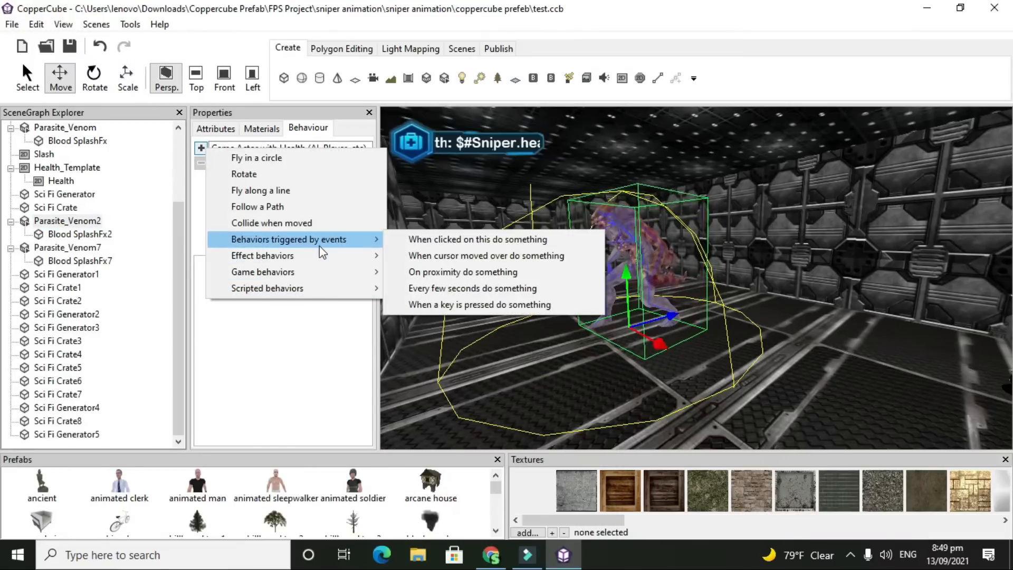
pyautogui.click(421, 273)
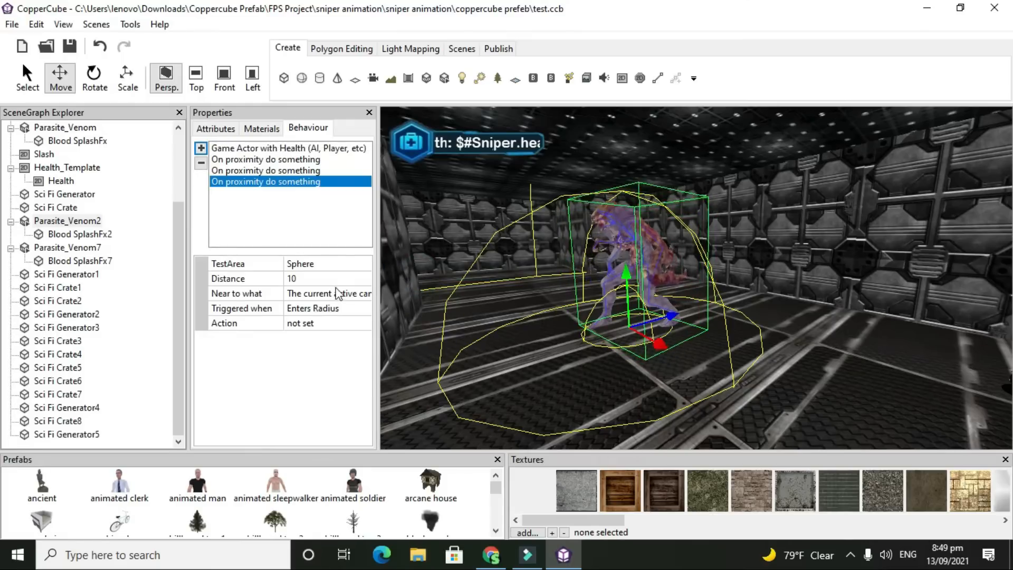
pyautogui.click(313, 279)
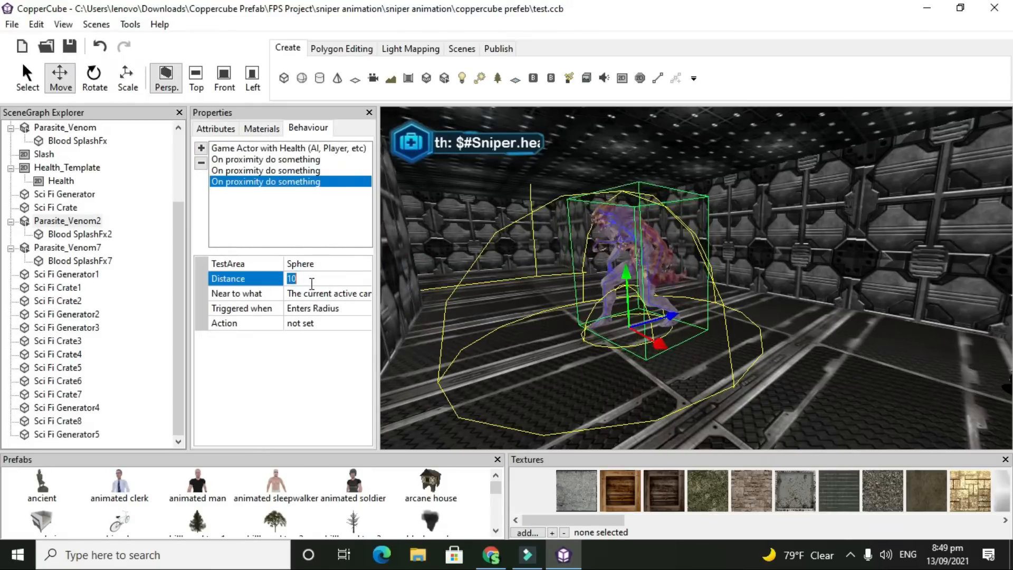
pyautogui.write('30')
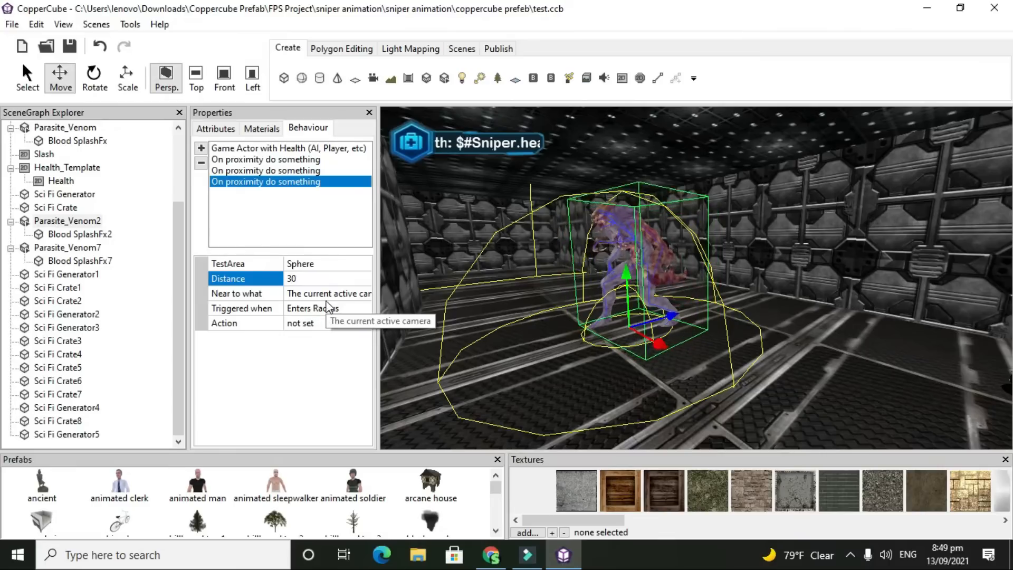
pyautogui.press('Return')
# Make the new proximity behaviour test nearness to a scene node, choose FPS Camera as that node, and save the project
pyautogui.click(335, 294)
pyautogui.click(333, 294)
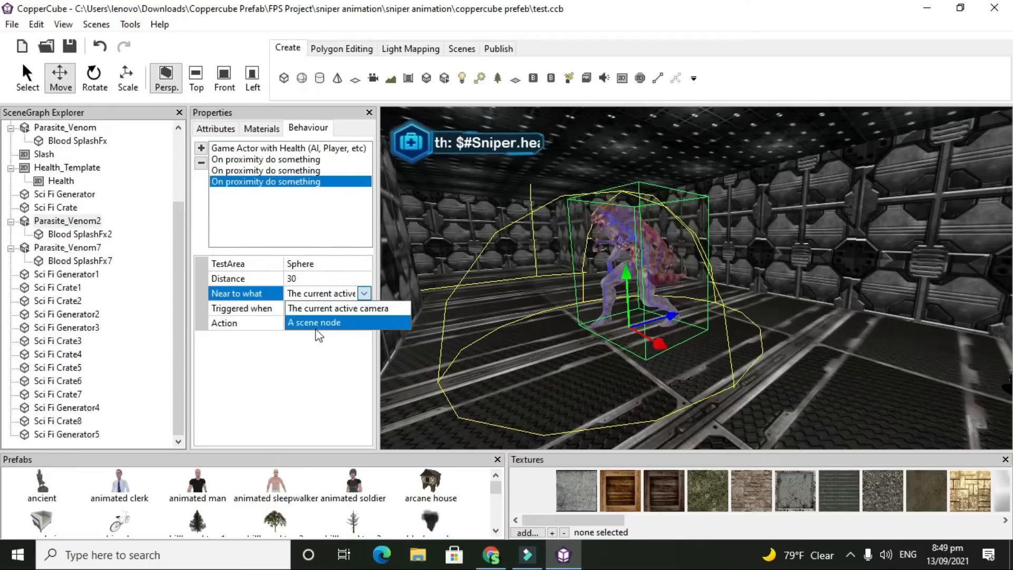
pyautogui.click(318, 321)
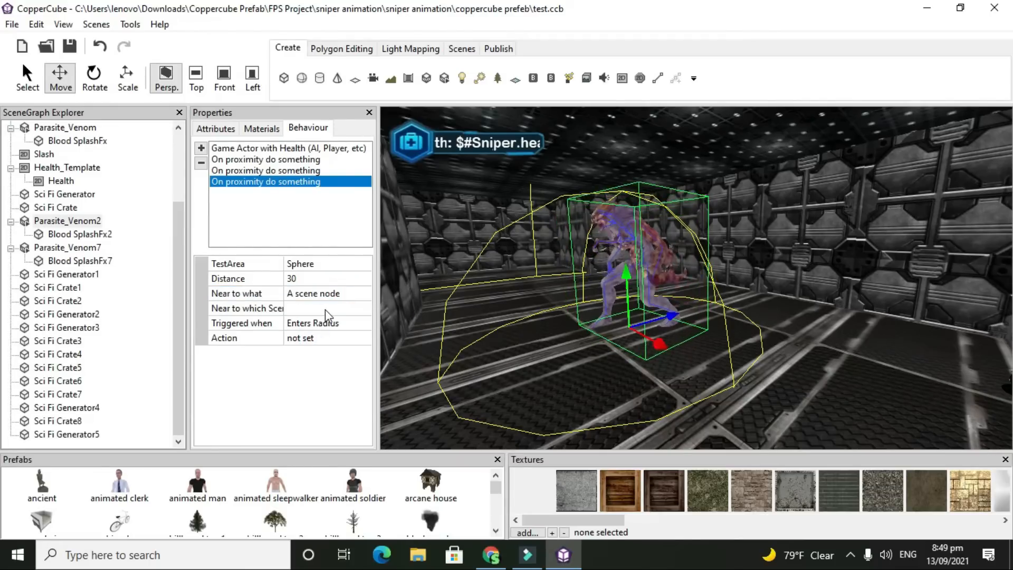
pyautogui.click(325, 309)
pyautogui.click(323, 311)
pyautogui.click(310, 338)
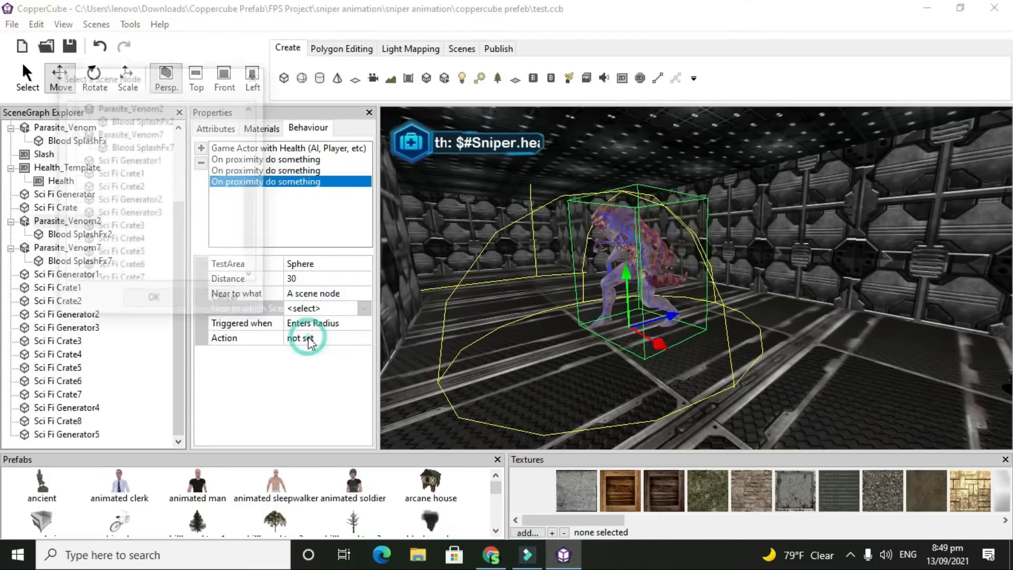
pyautogui.scroll(3, 161, 179)
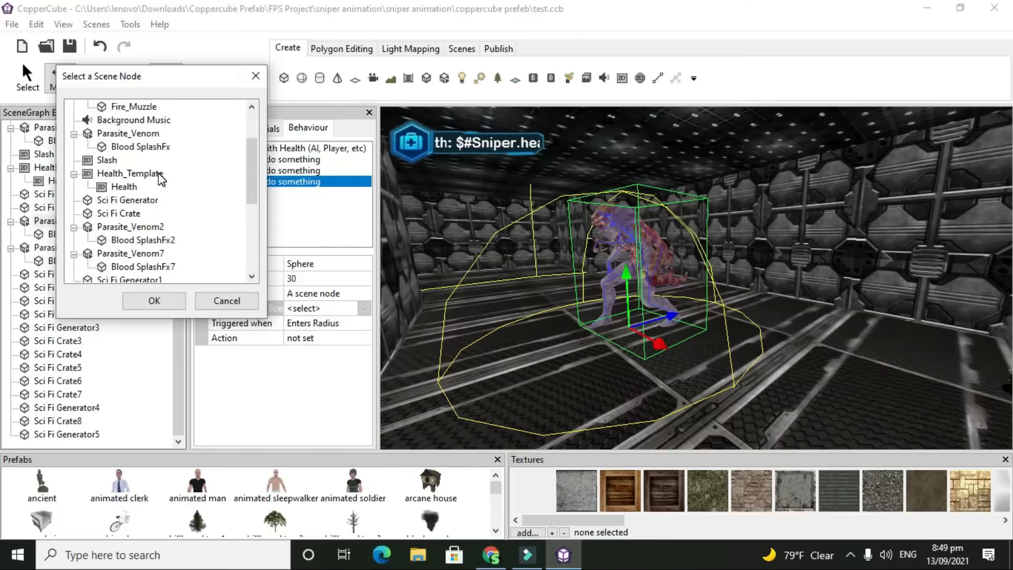
pyautogui.scroll(2, 161, 179)
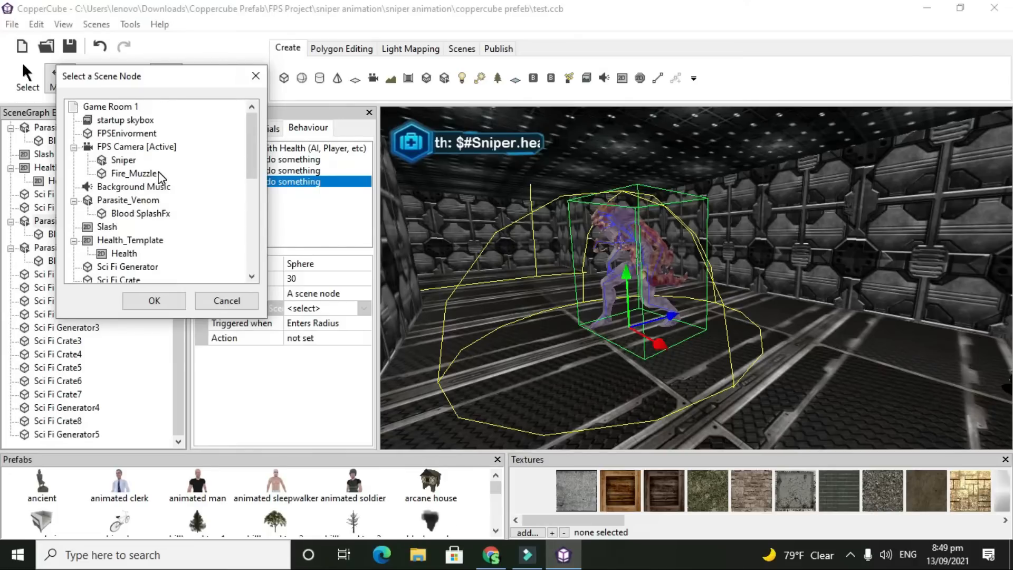
pyautogui.click(134, 147)
pyautogui.click(146, 299)
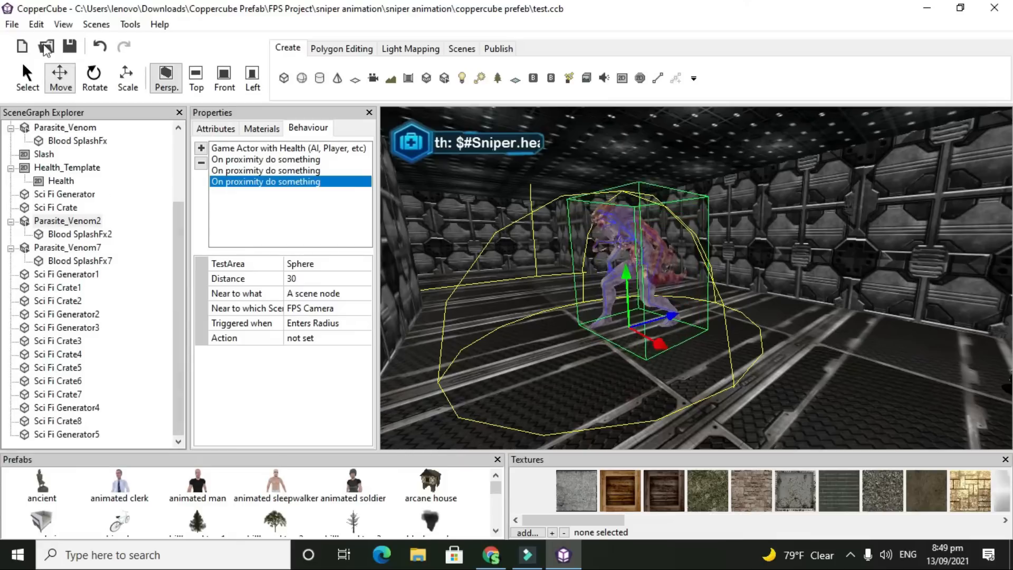
pyautogui.click(70, 46)
# Set the new proximity behaviour to trigger when the camera Leaves Radius
pyautogui.click(347, 324)
pyautogui.click(346, 325)
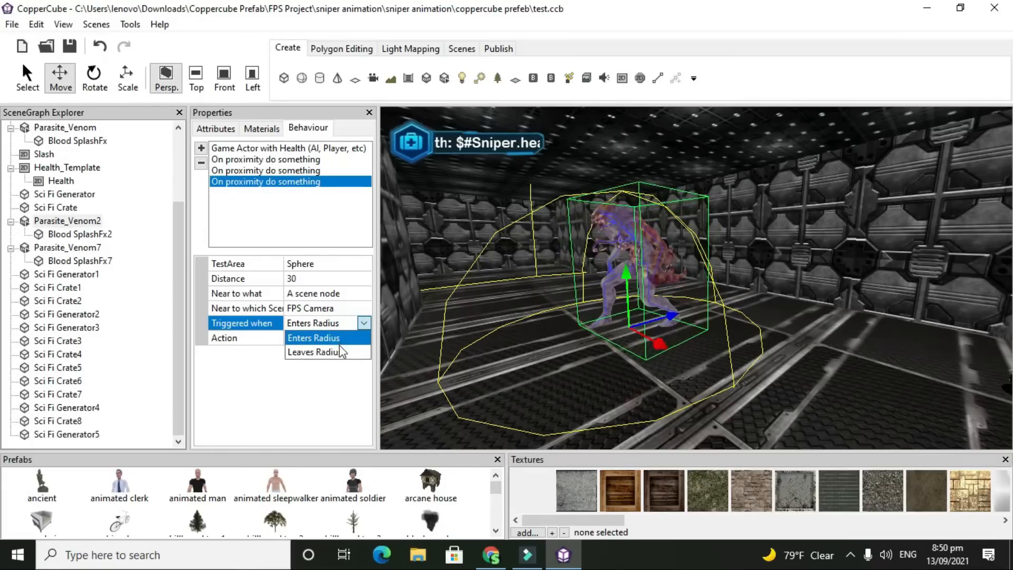
pyautogui.click(338, 347)
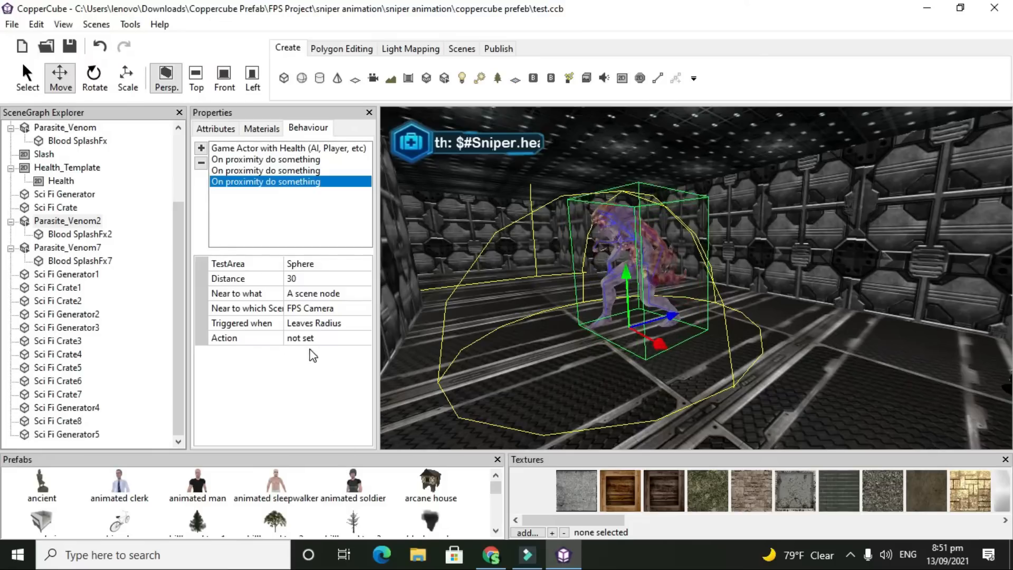
# Add a Set or Change a Variable action to the Leaves Radius proximity behaviour
pyautogui.click(327, 338)
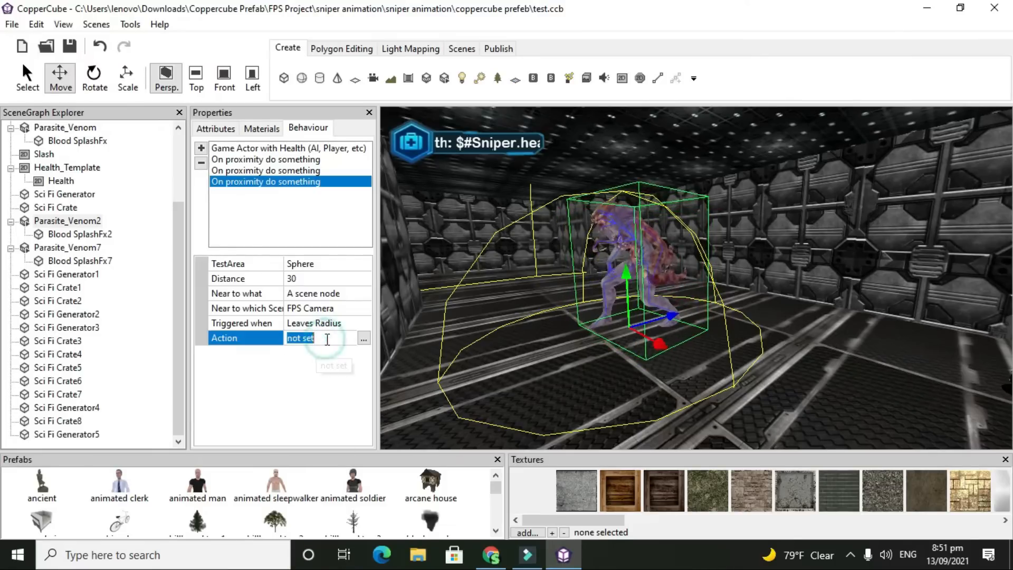
pyautogui.click(363, 339)
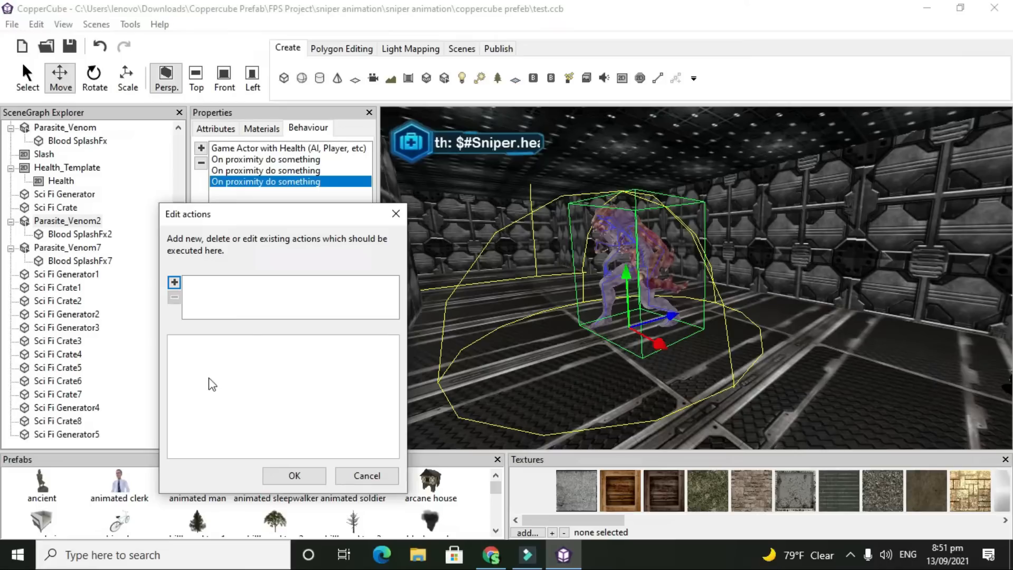
pyautogui.click(177, 286)
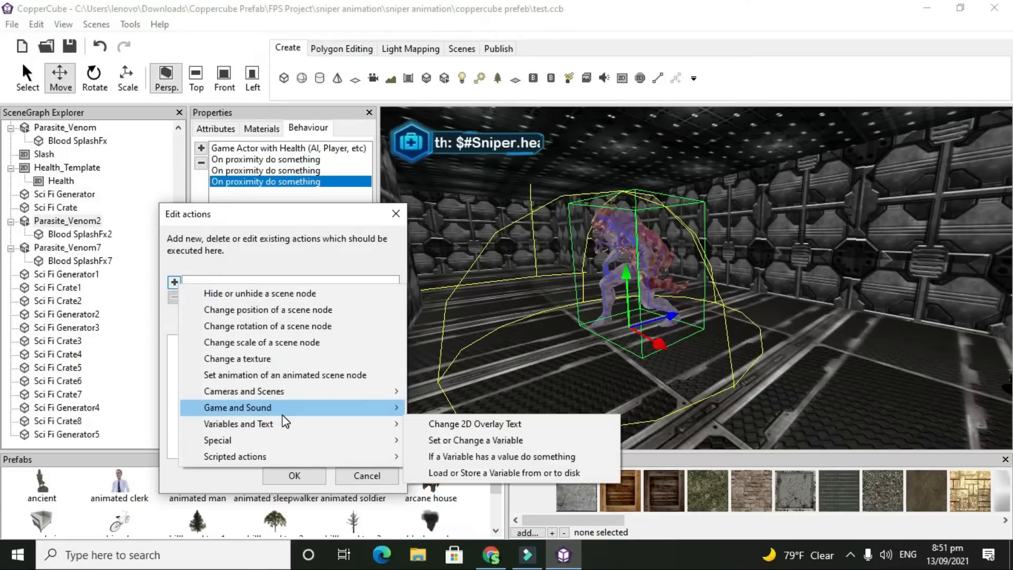
pyautogui.moveTo(346, 425)
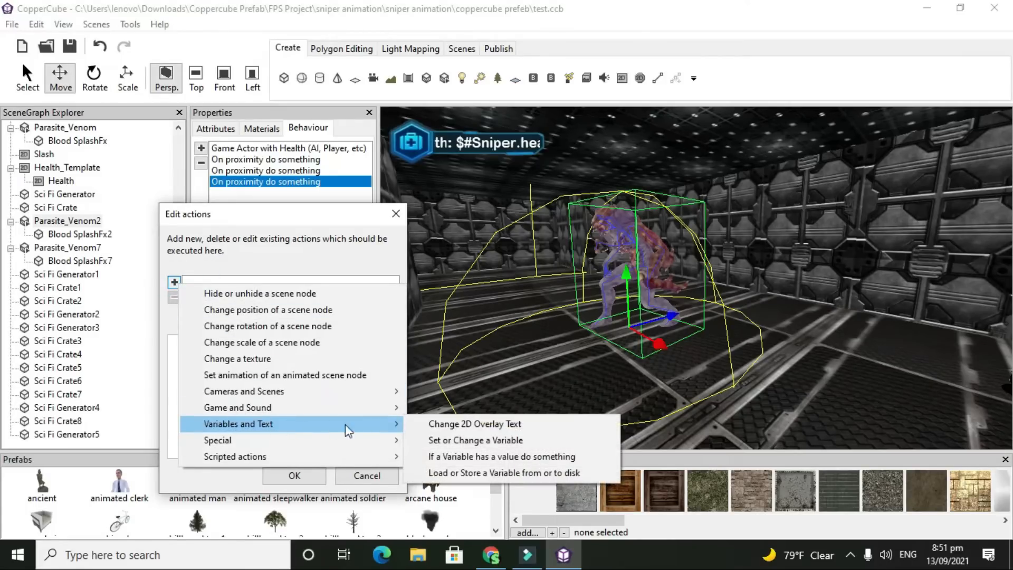
pyautogui.click(441, 439)
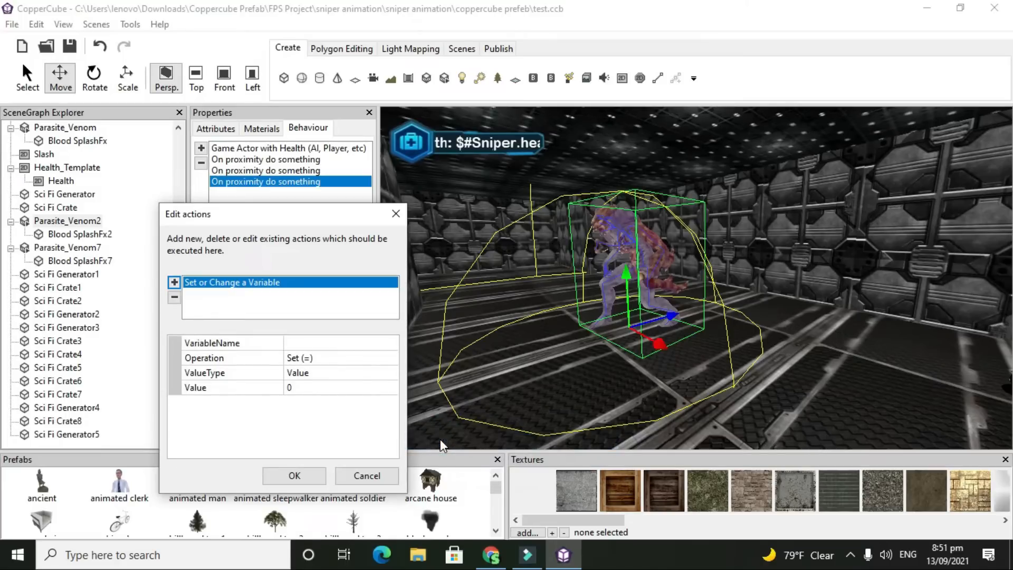
# Make the variable action set enemyAction to the value move, accept the action list and save the project
pyautogui.click(348, 343)
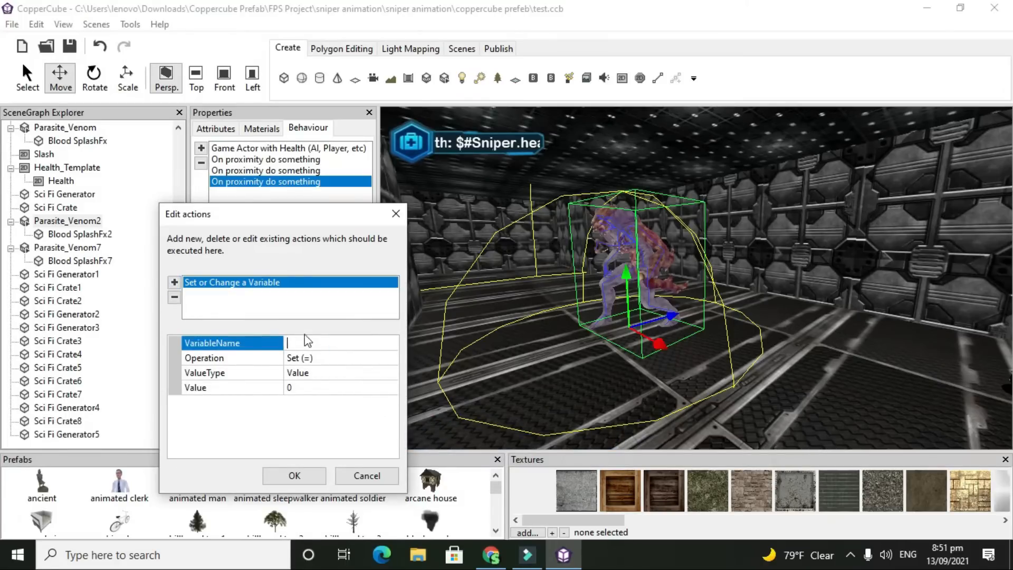
pyautogui.write('enemyAction')
pyautogui.click(301, 387)
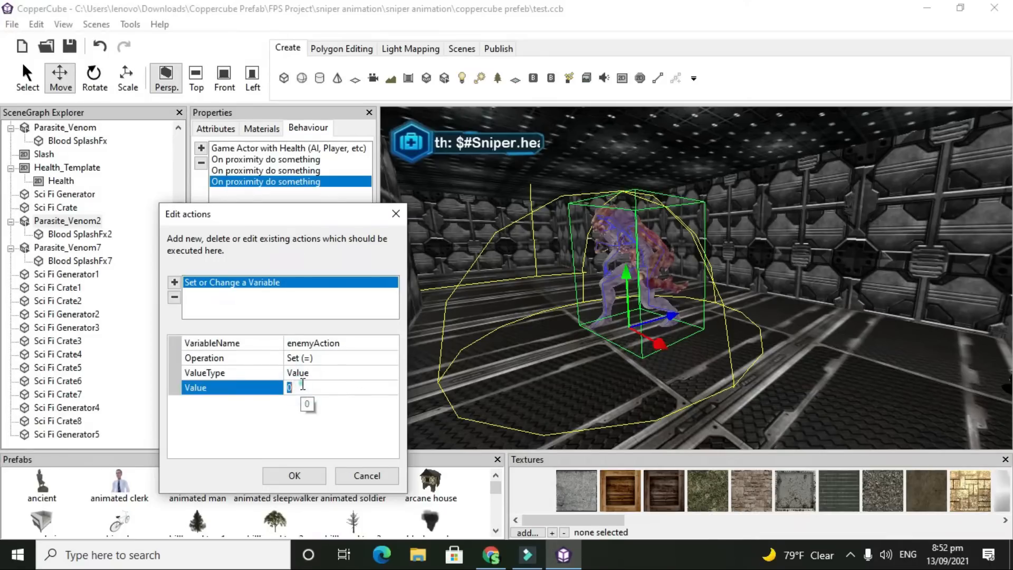
pyautogui.write('move')
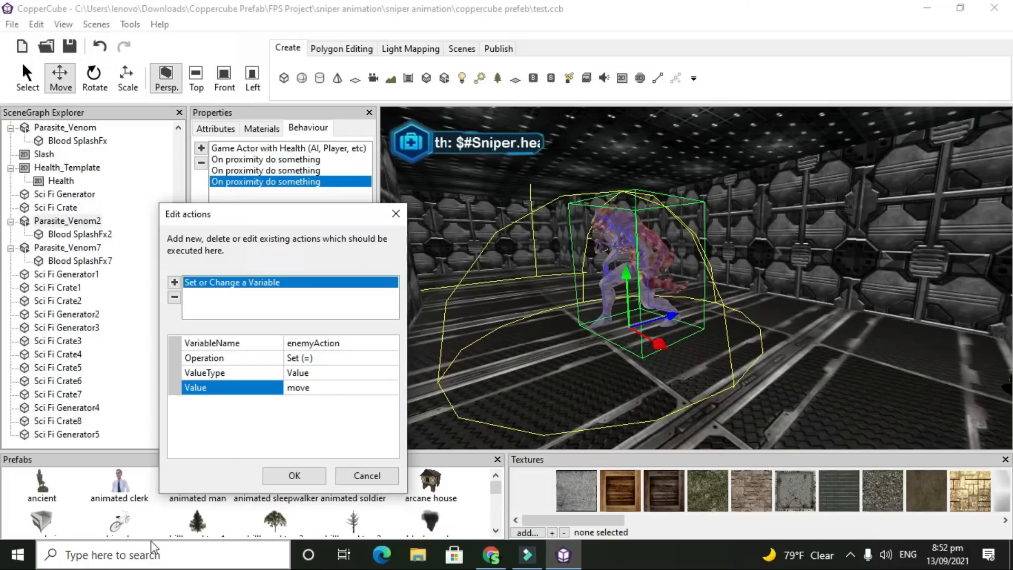
pyautogui.click(293, 474)
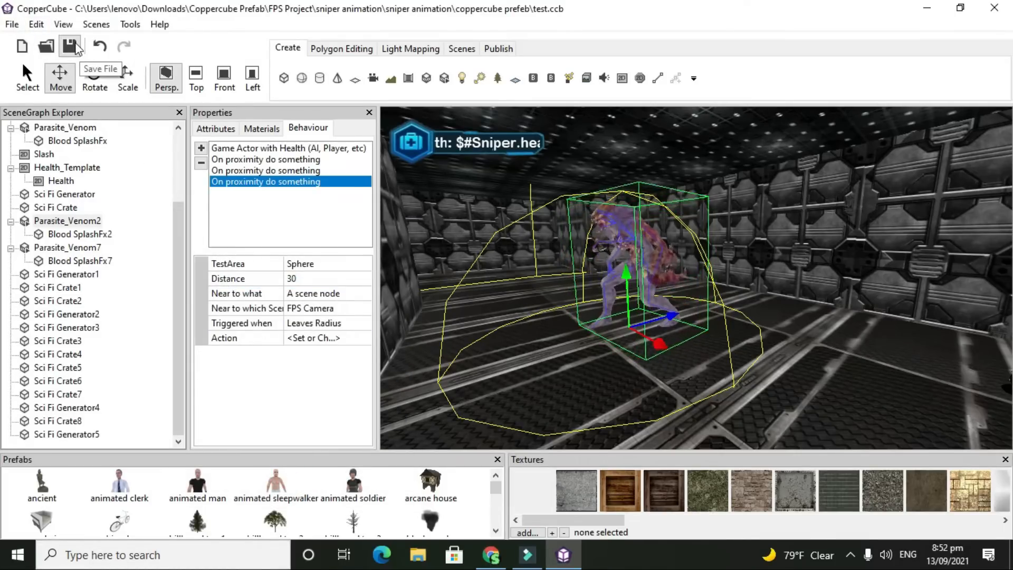
pyautogui.click(74, 46)
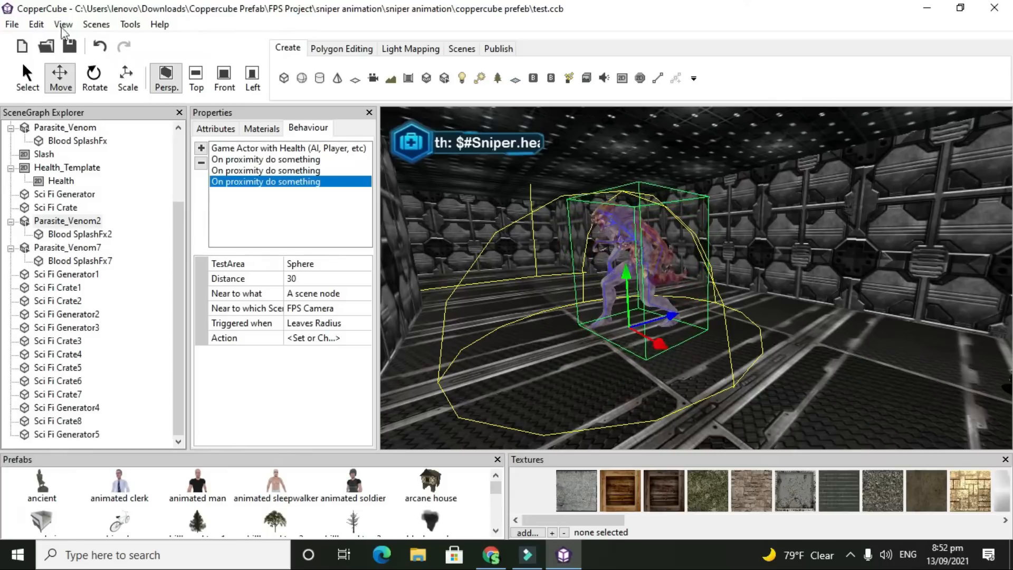
# Add an Every few seconds do something behaviour to Parasite_Venom2 with an interval of 1000 ms
pyautogui.click(201, 148)
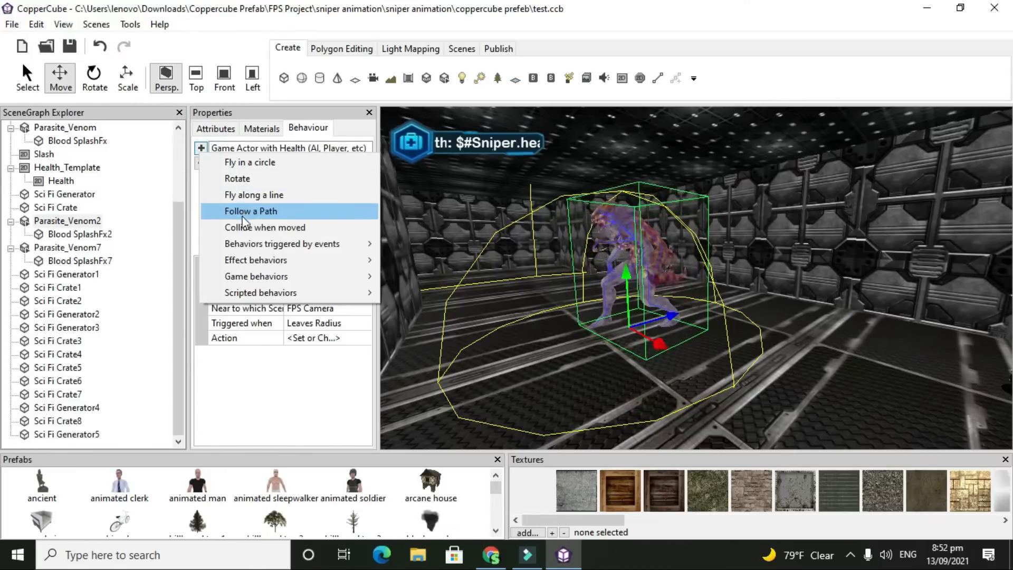
pyautogui.moveTo(264, 245)
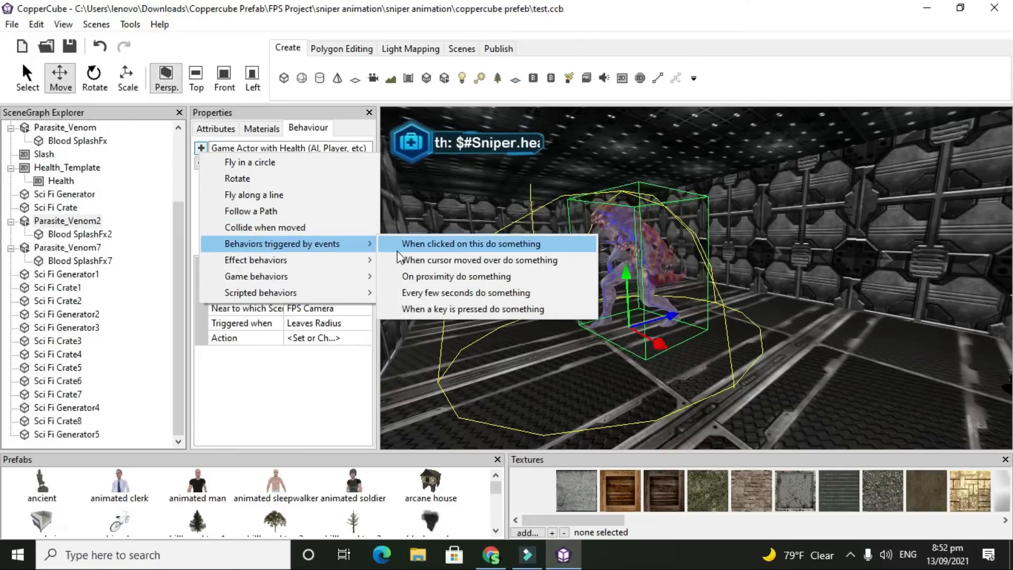
pyautogui.click(407, 294)
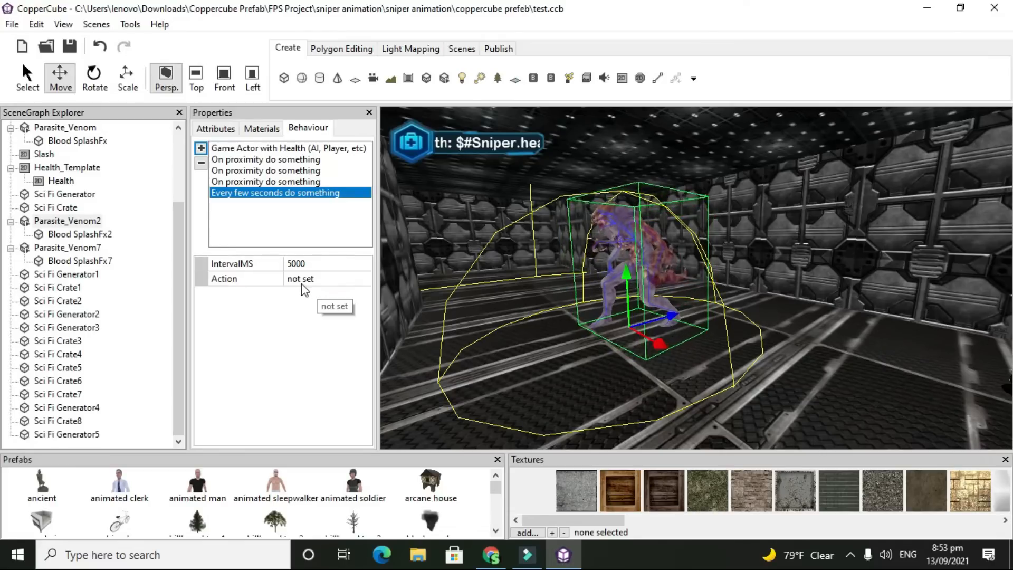
pyautogui.click(304, 264)
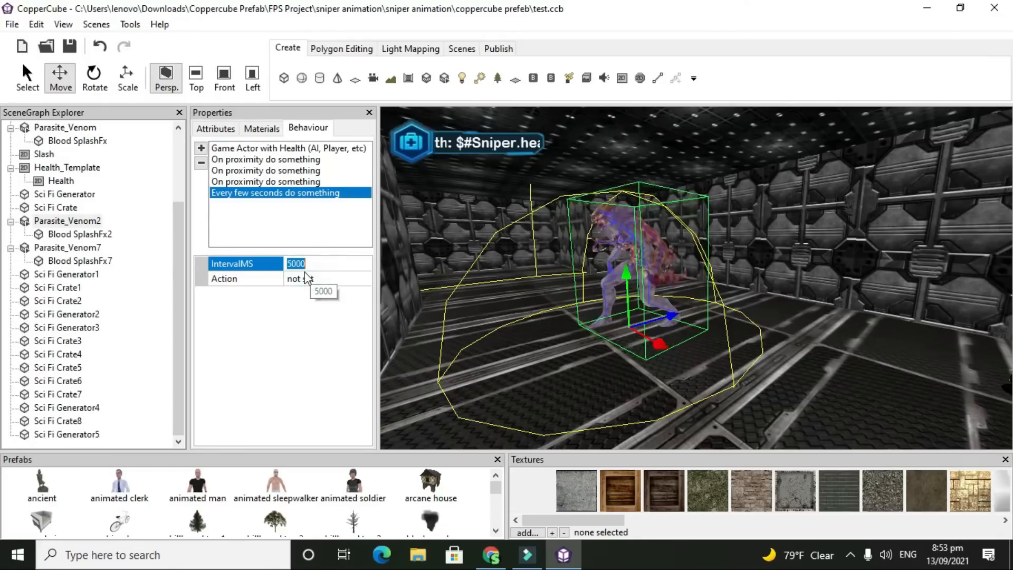
pyautogui.write('1000')
pyautogui.press('Return')
# Add an If a Variable has a value do something action to the timed behaviour
pyautogui.click(333, 279)
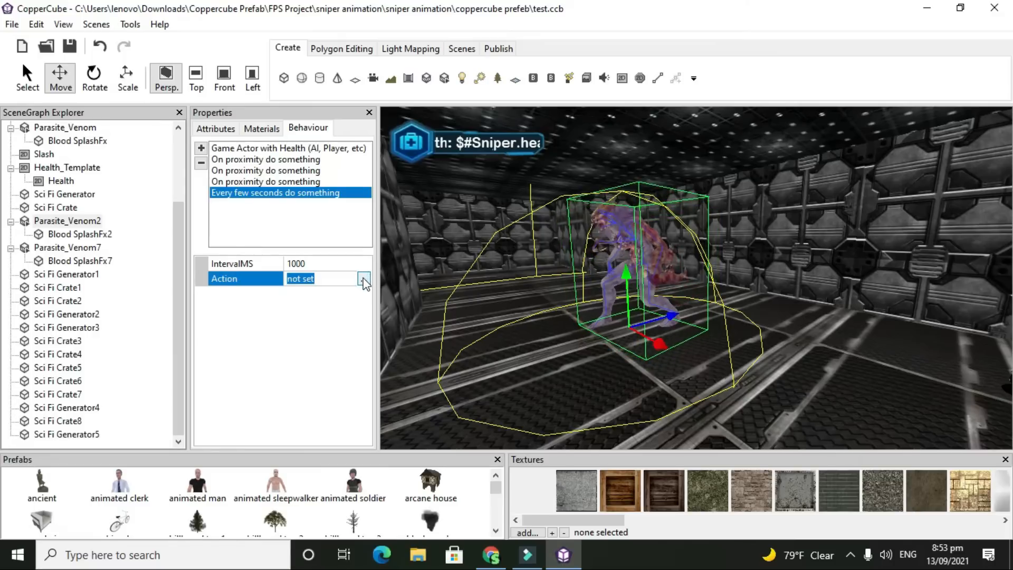
pyautogui.click(364, 279)
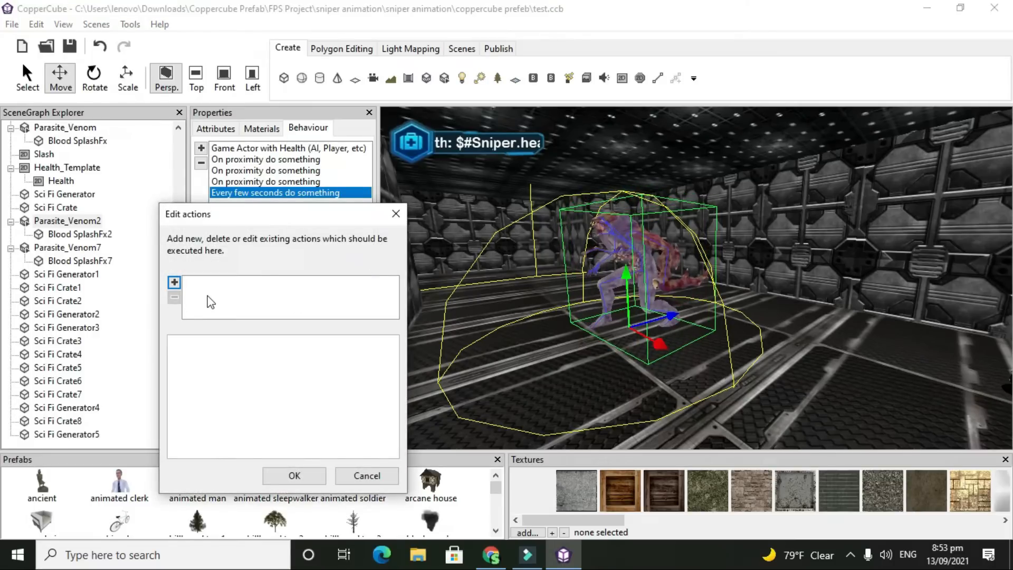
pyautogui.click(175, 283)
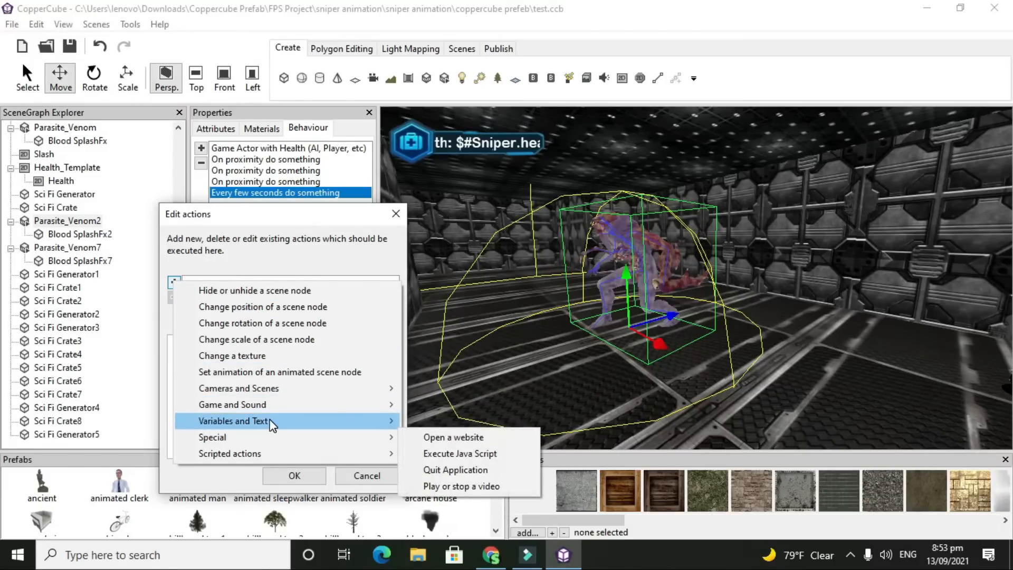
pyautogui.moveTo(272, 426)
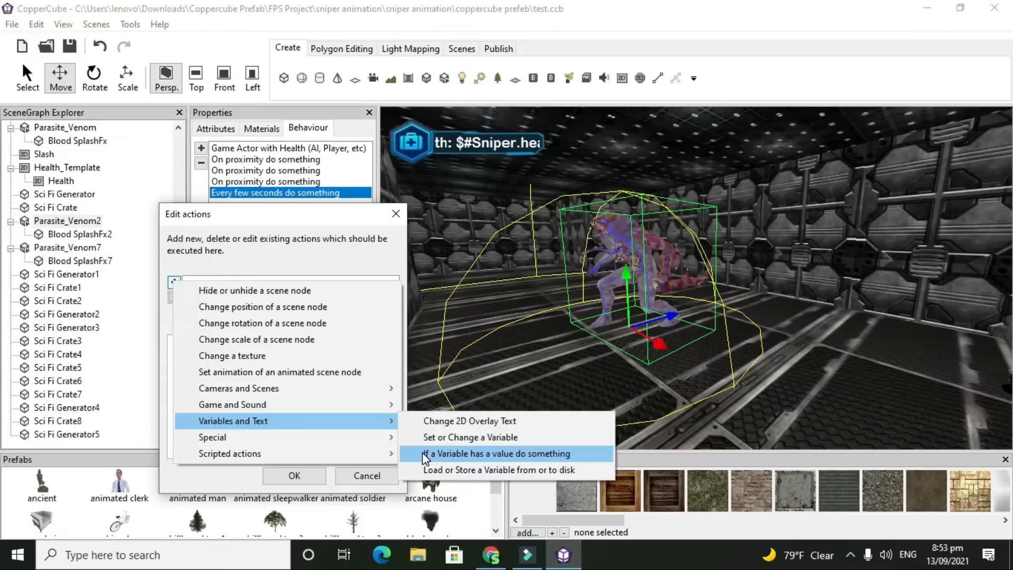
pyautogui.click(424, 455)
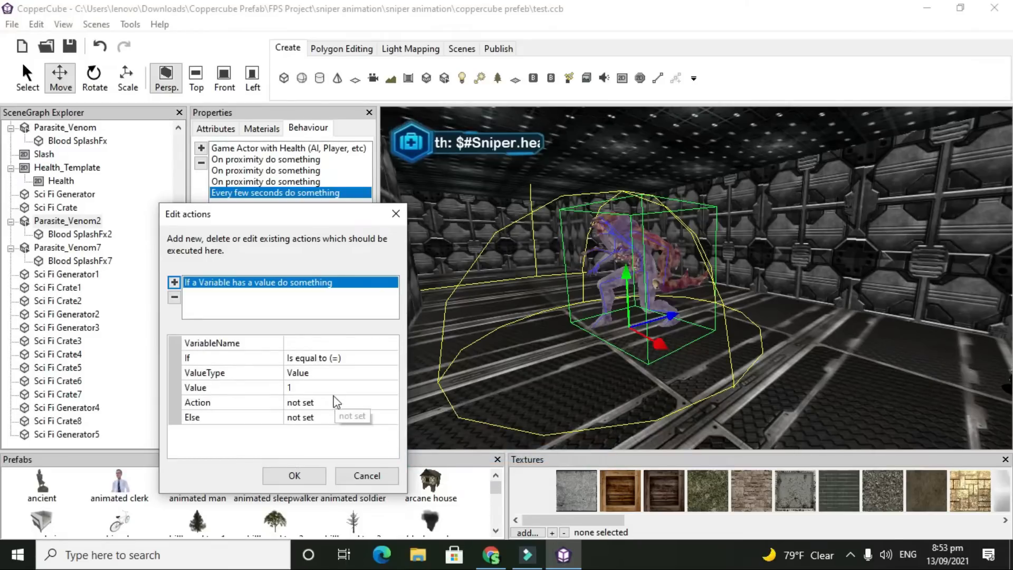
# Make the condition check whether enemyAction is equal to move, accept the action list and save the project
pyautogui.click(314, 341)
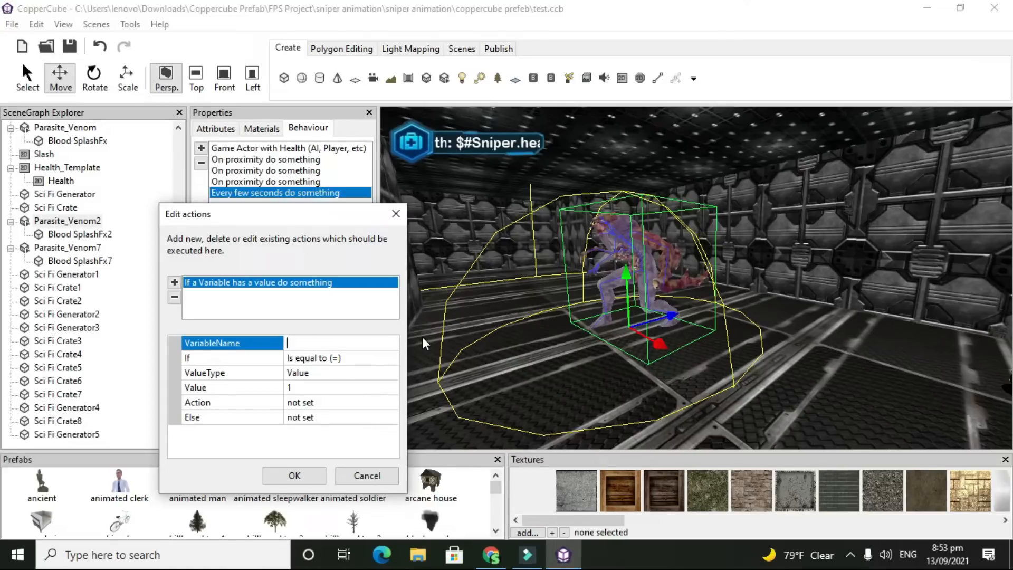
pyautogui.write('enemyAction')
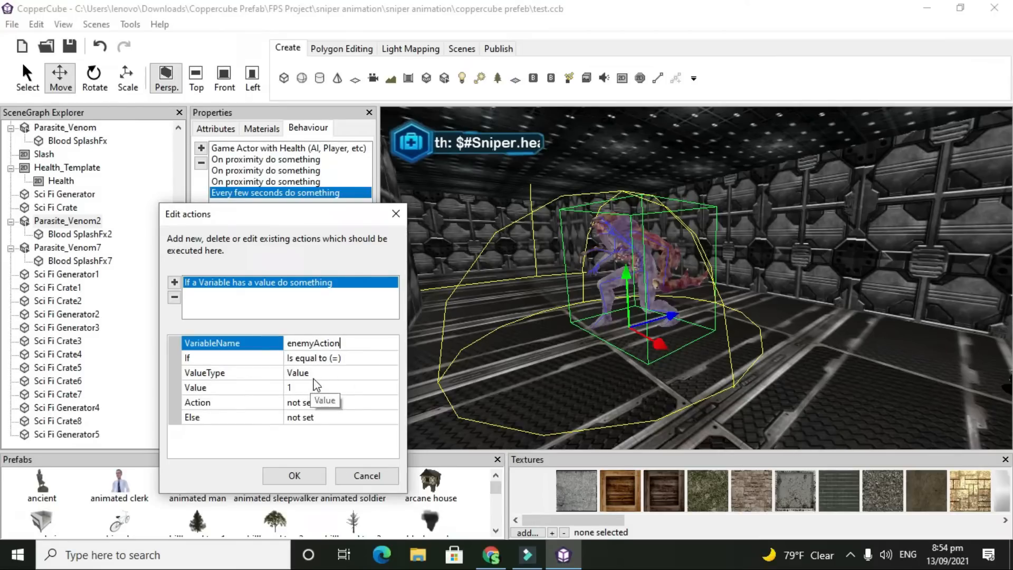
pyautogui.click(301, 388)
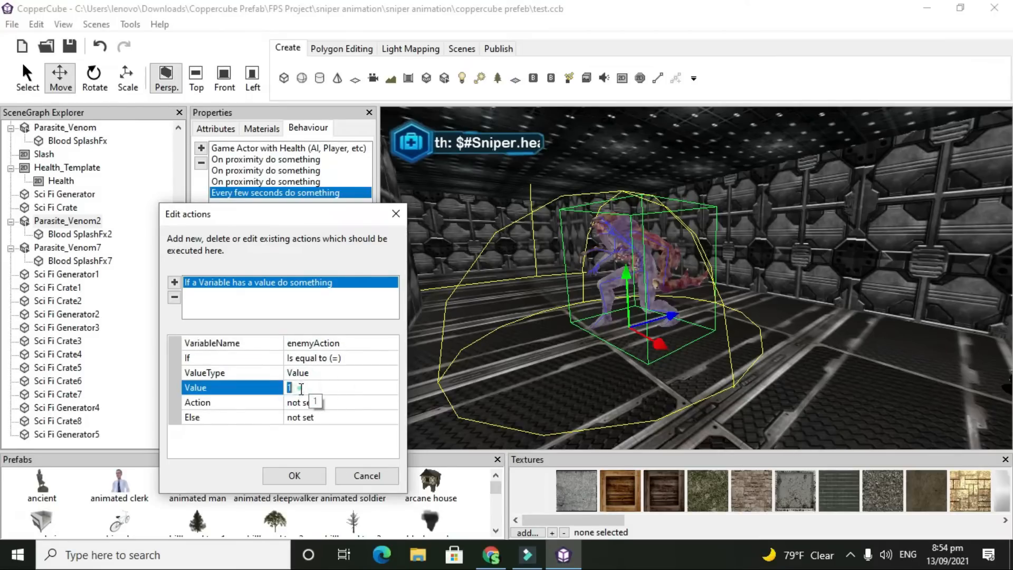
pyautogui.write('move')
pyautogui.click(272, 402)
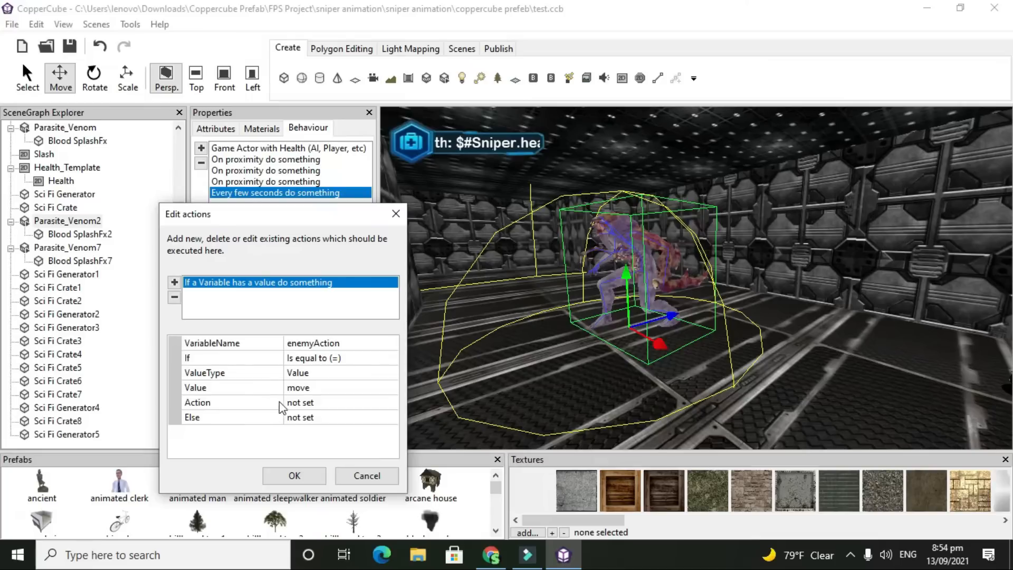
pyautogui.click(290, 403)
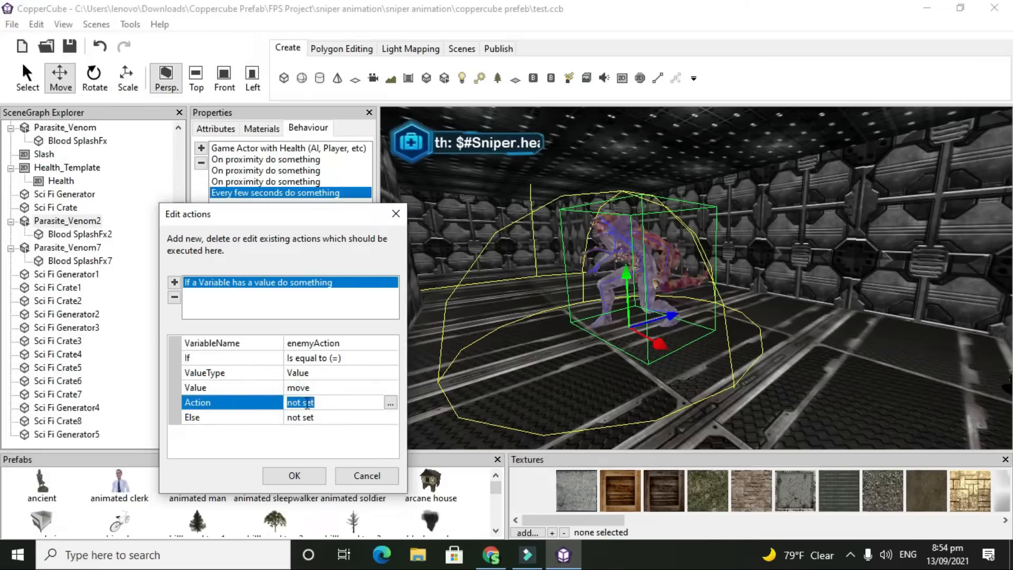
pyautogui.click(283, 476)
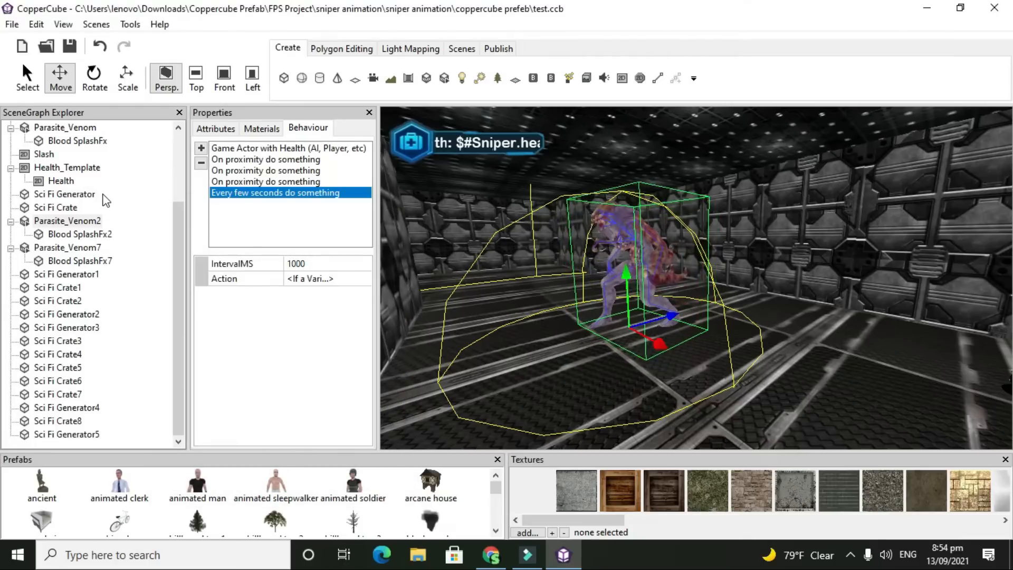
pyautogui.scroll(1, 103, 195)
pyautogui.scroll(2, 103, 199)
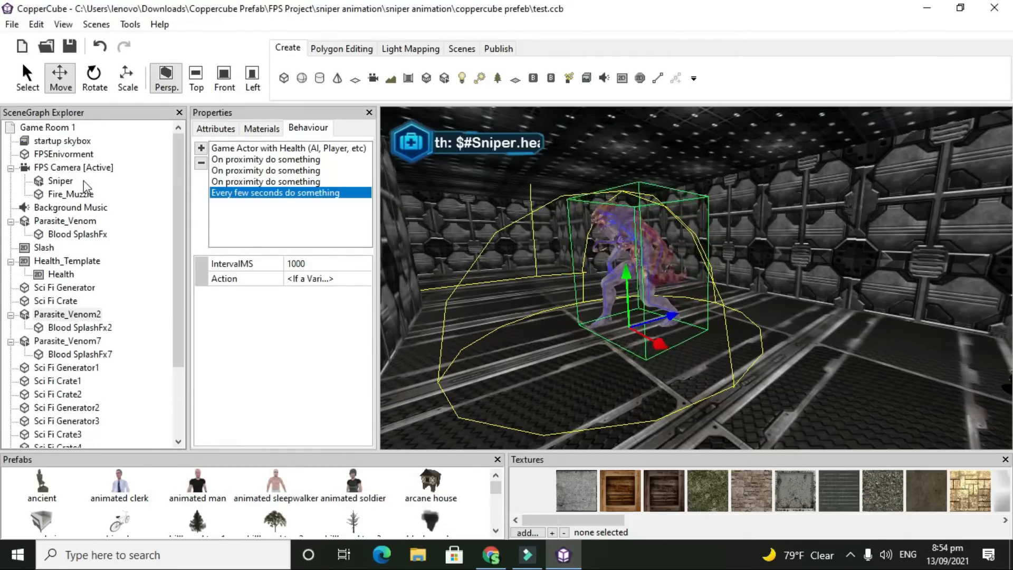
pyautogui.scroll(-1, 84, 185)
pyautogui.scroll(1, 88, 196)
pyautogui.click(71, 44)
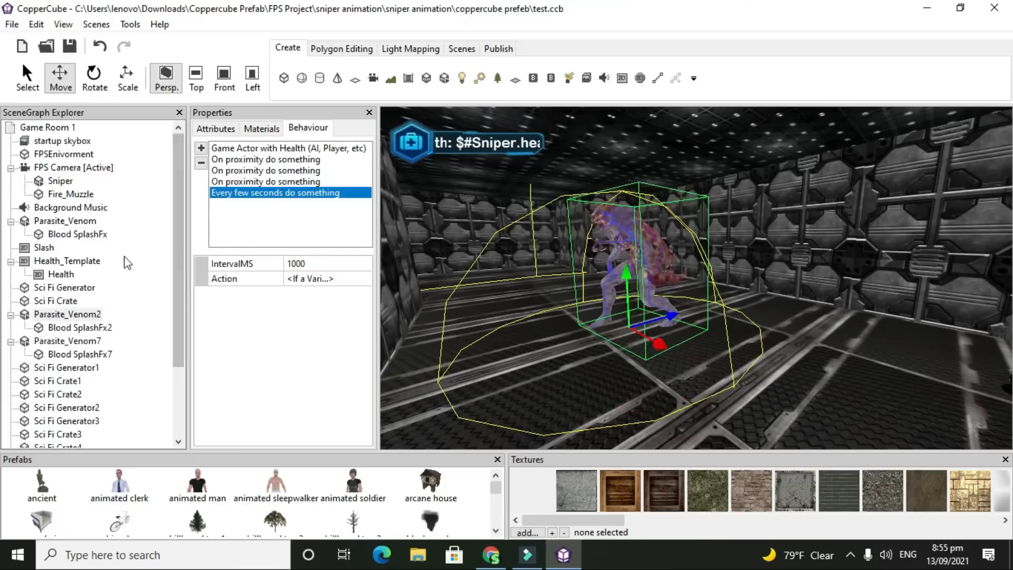
# Open the JavaScript that Parasite_Venom's Every few seconds behaviour executes in its first variable condition, where enemyAction equals move
pyautogui.click(82, 221)
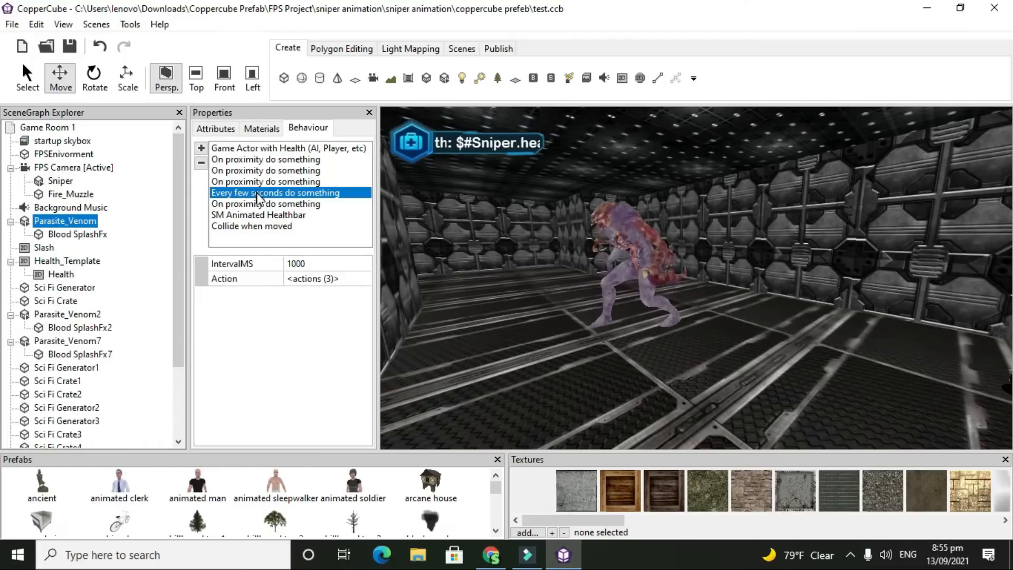
pyautogui.click(325, 280)
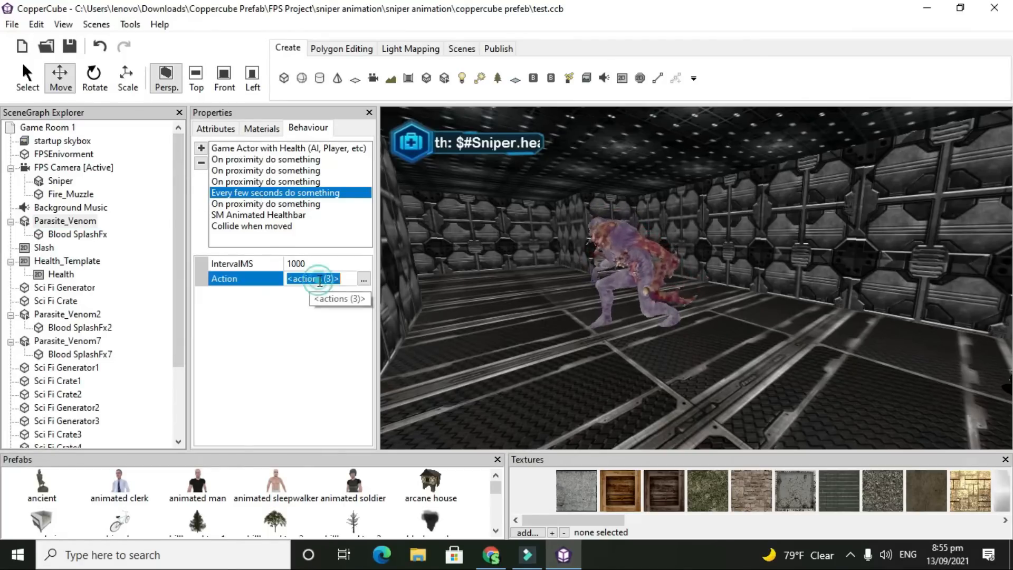
pyautogui.click(364, 279)
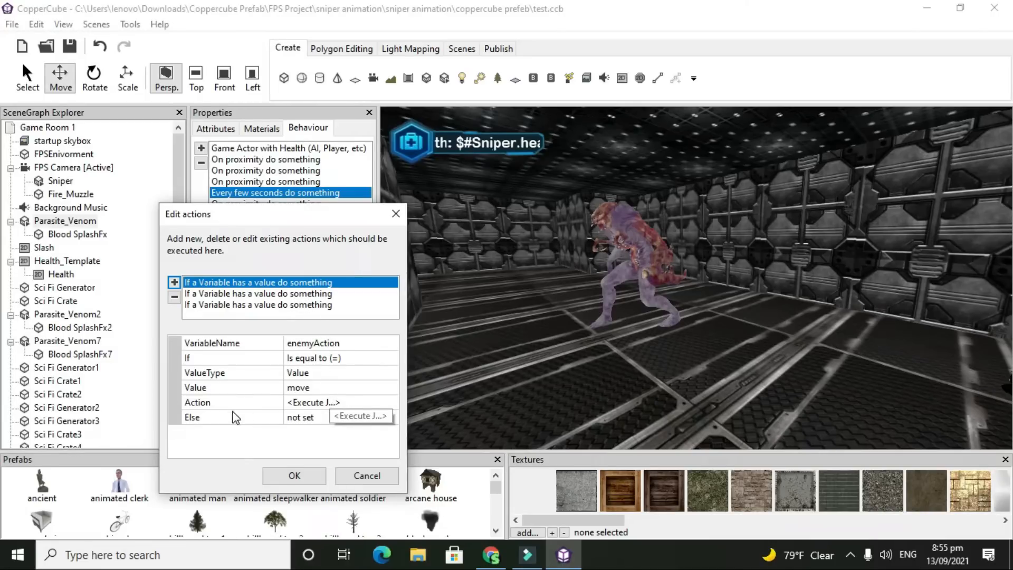
pyautogui.click(388, 403)
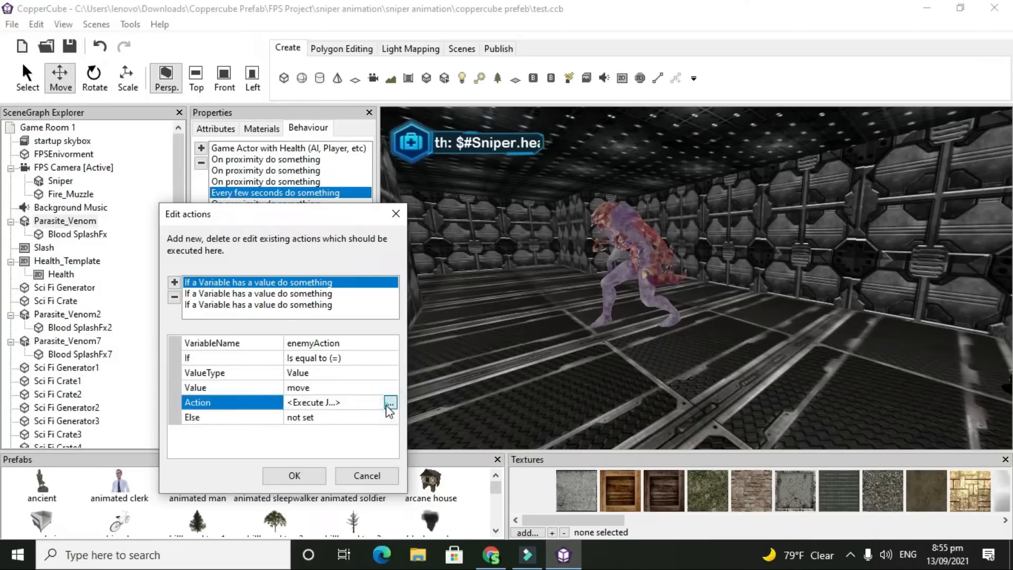
pyautogui.click(392, 403)
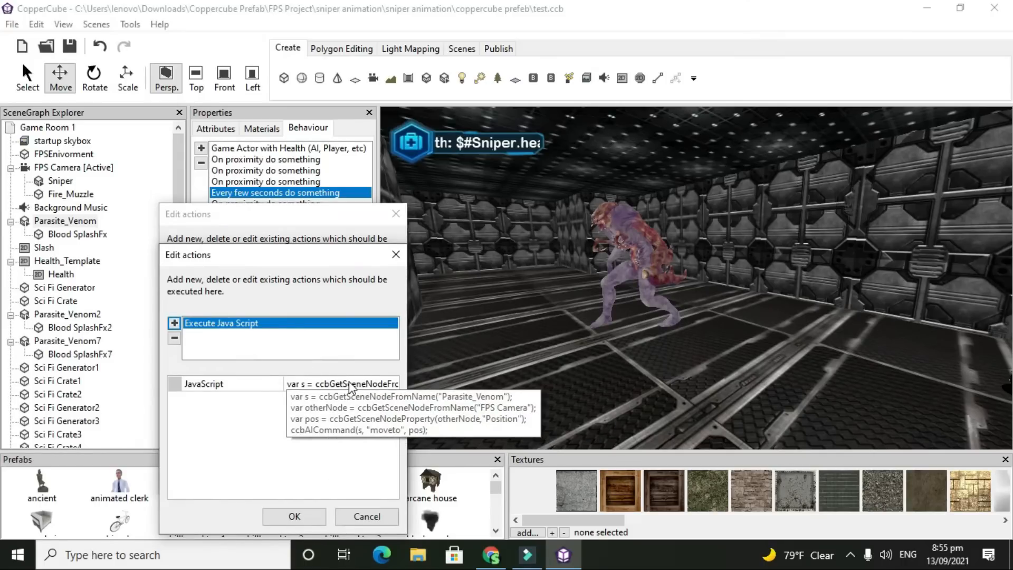
pyautogui.click(351, 386)
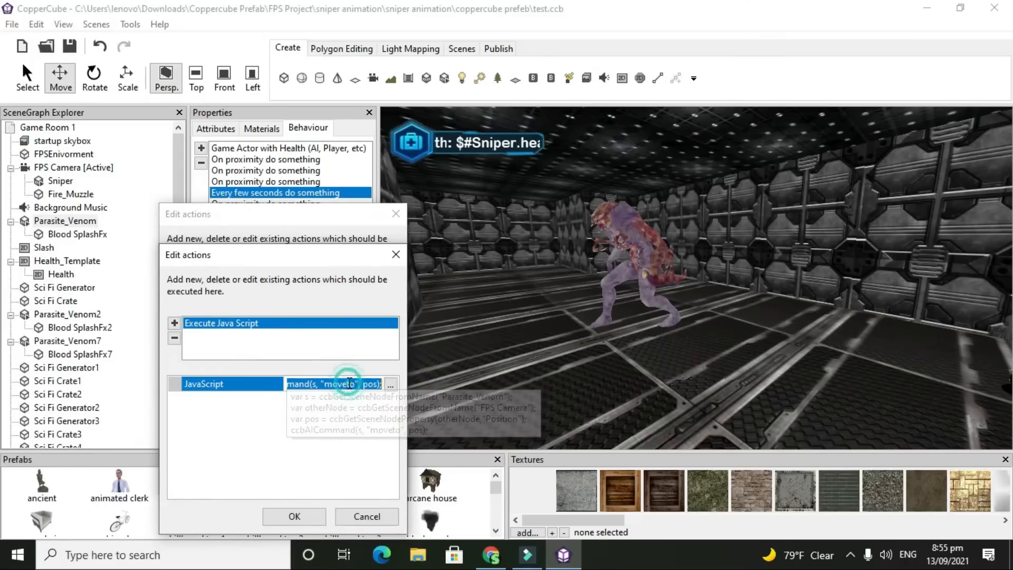
pyautogui.click(390, 389)
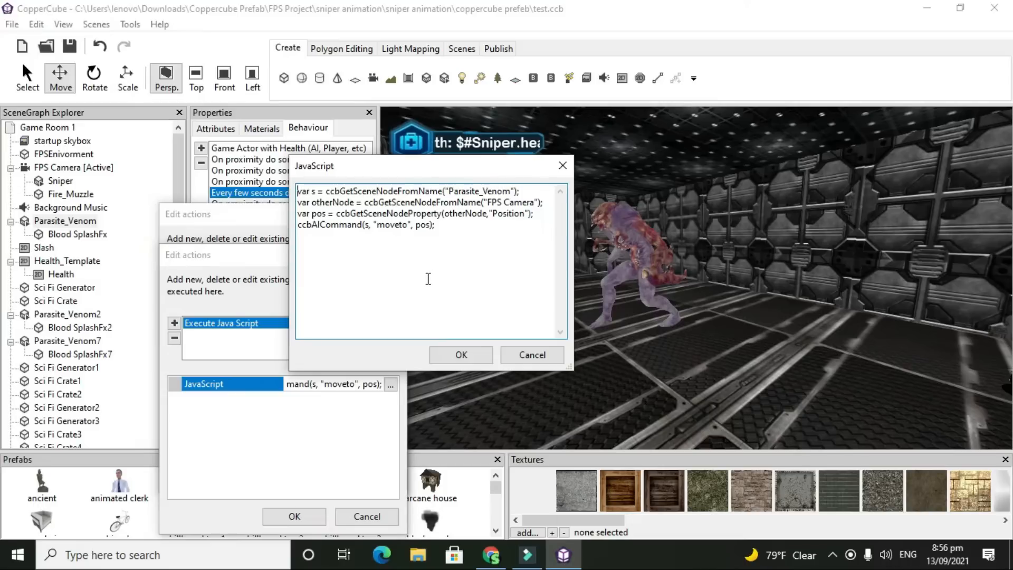
# Copy the entire moveto script and close Parasite_Venom's script and action dialogs without changes
pyautogui.moveTo(456, 238); pyautogui.dragTo(300, 191)
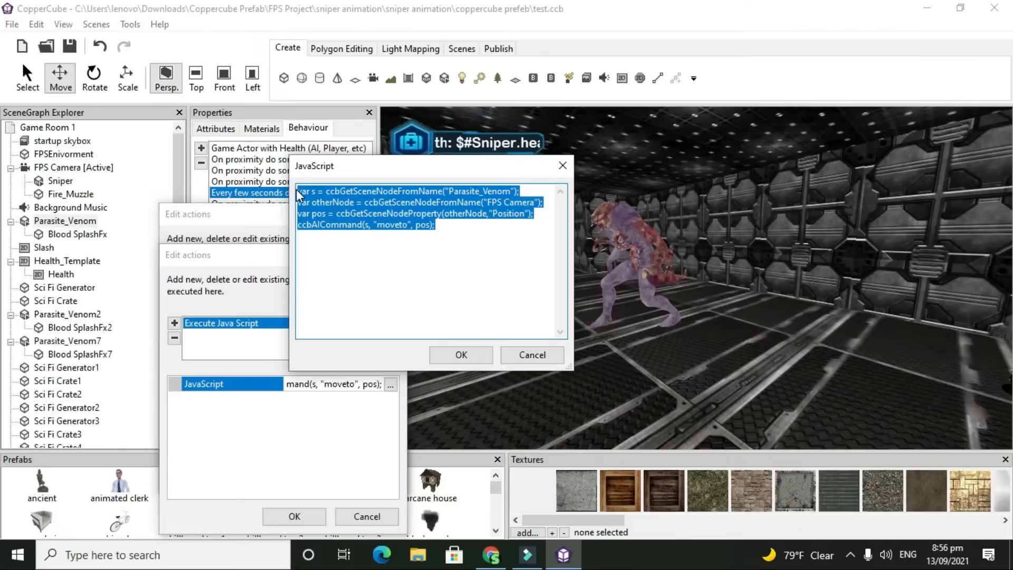
pyautogui.rightClick(347, 213)
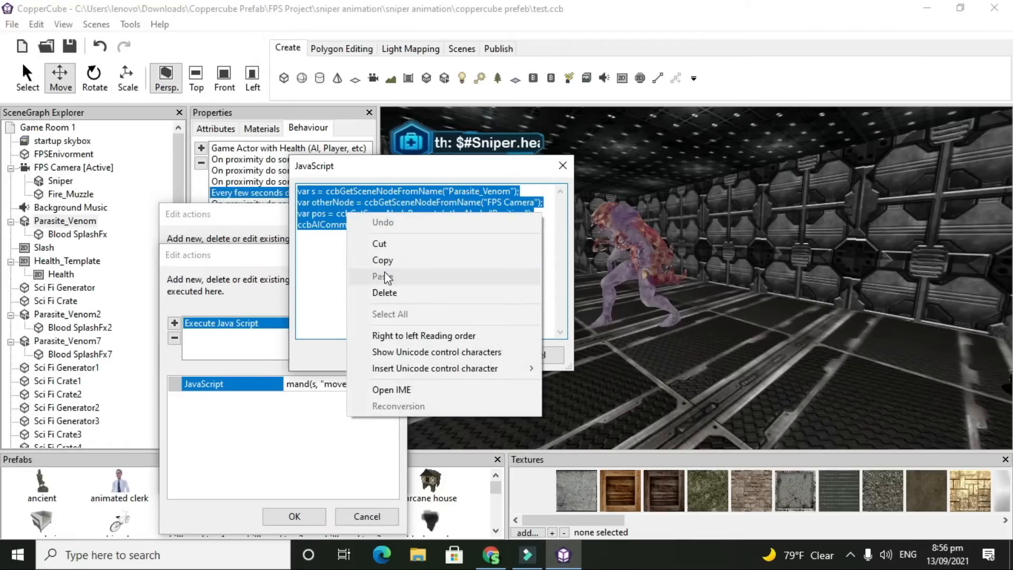
pyautogui.click(391, 258)
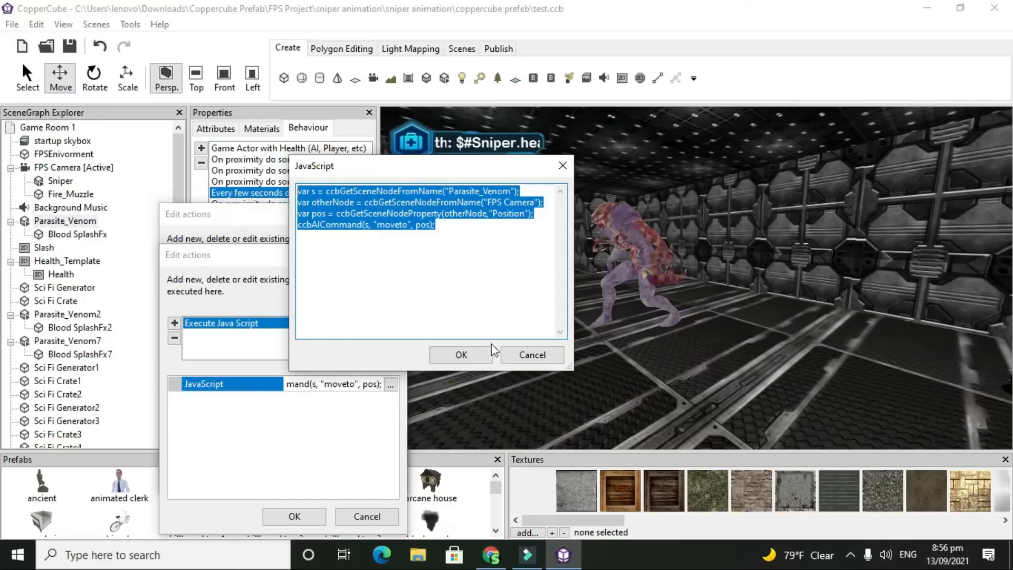
pyautogui.click(532, 355)
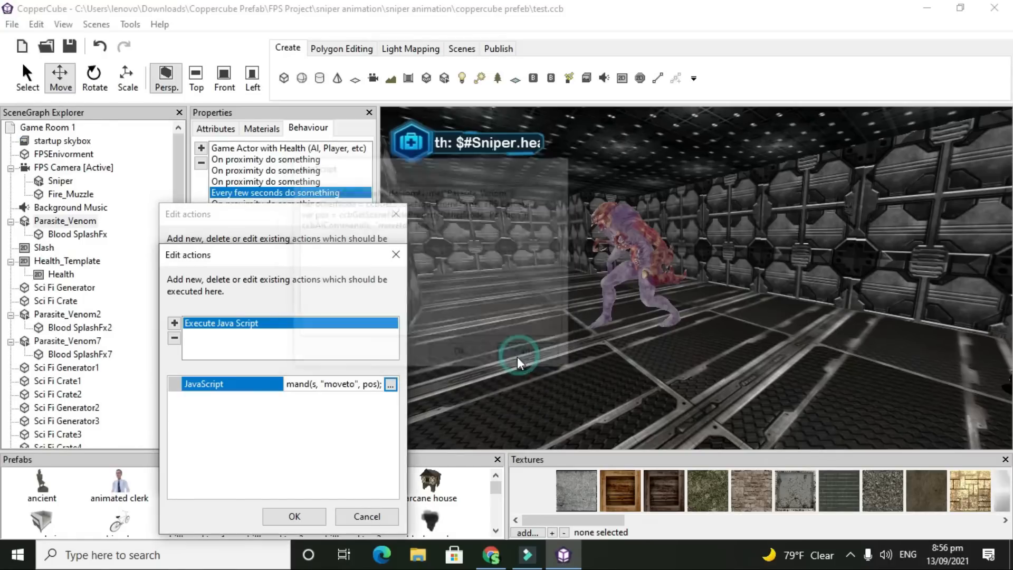
pyautogui.click(378, 517)
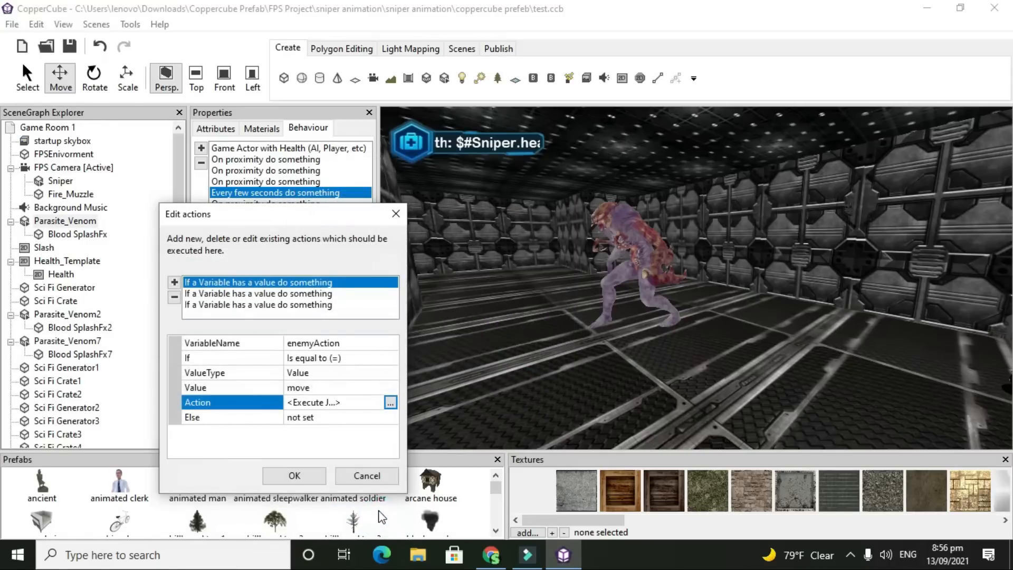
pyautogui.click(368, 475)
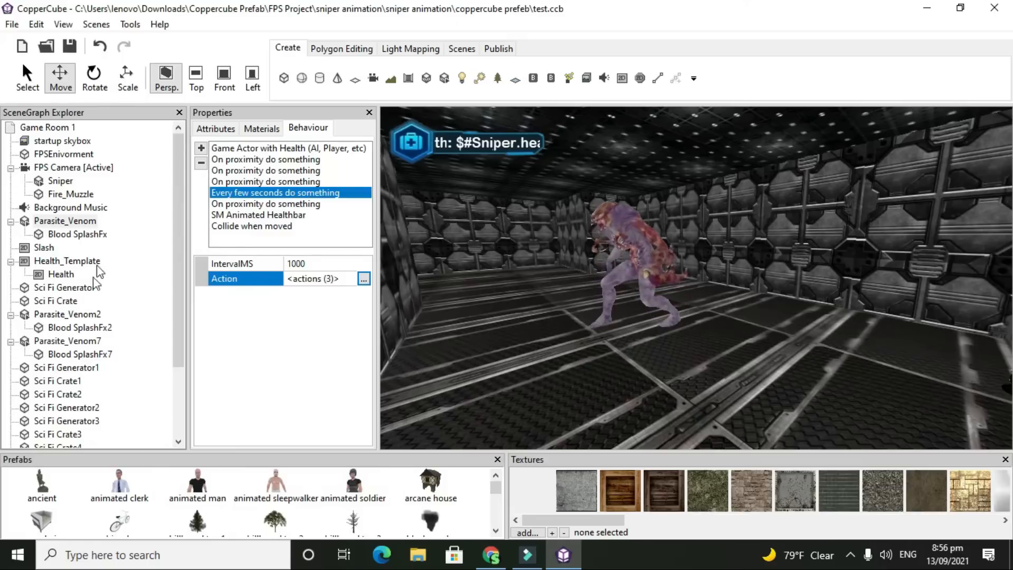
# Add an Execute Java Script action to the enemyAction condition in Parasite_Venom2's Every few seconds behaviour
pyautogui.click(71, 314)
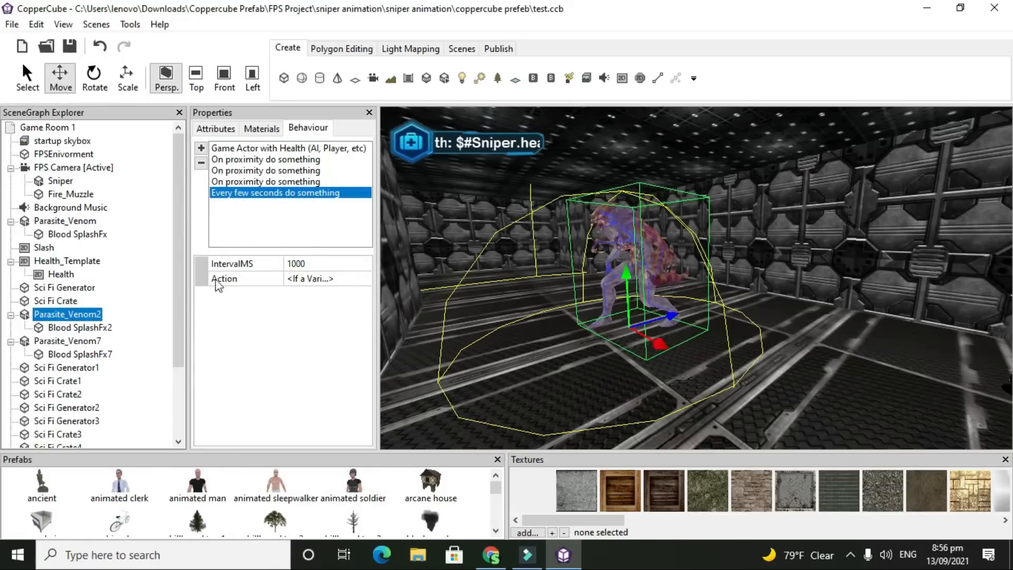
pyautogui.click(338, 279)
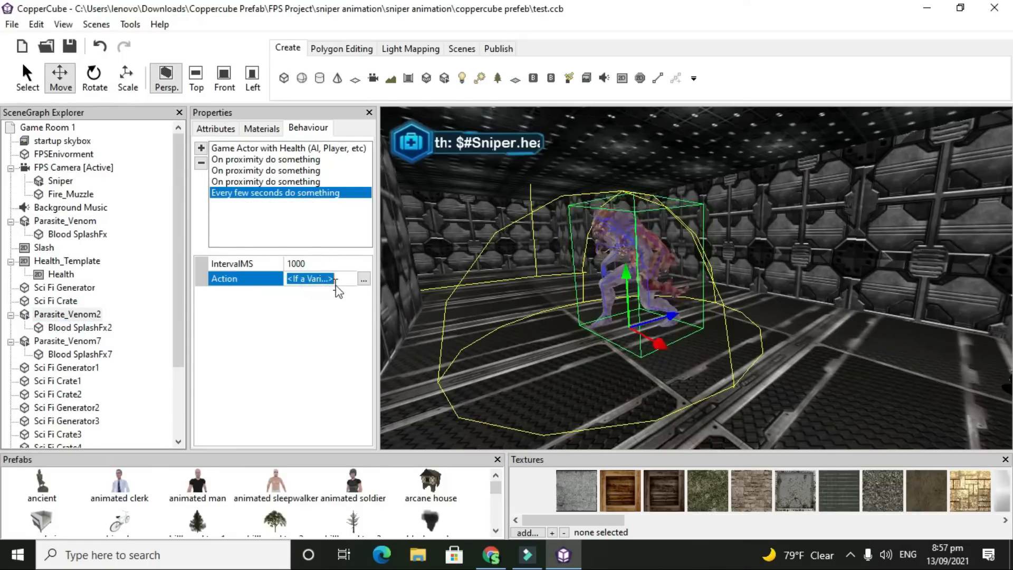
pyautogui.click(364, 279)
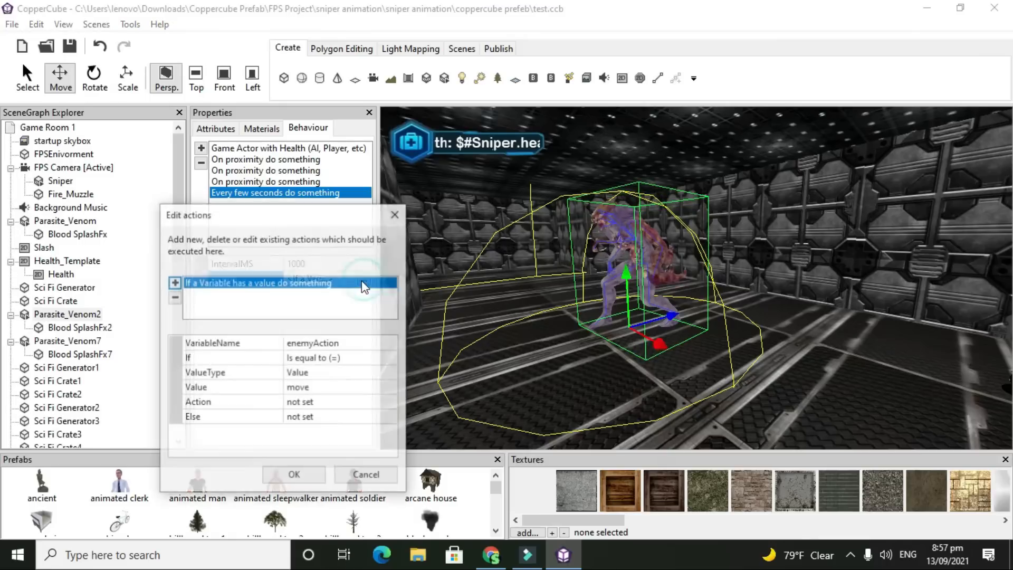
pyautogui.click(337, 402)
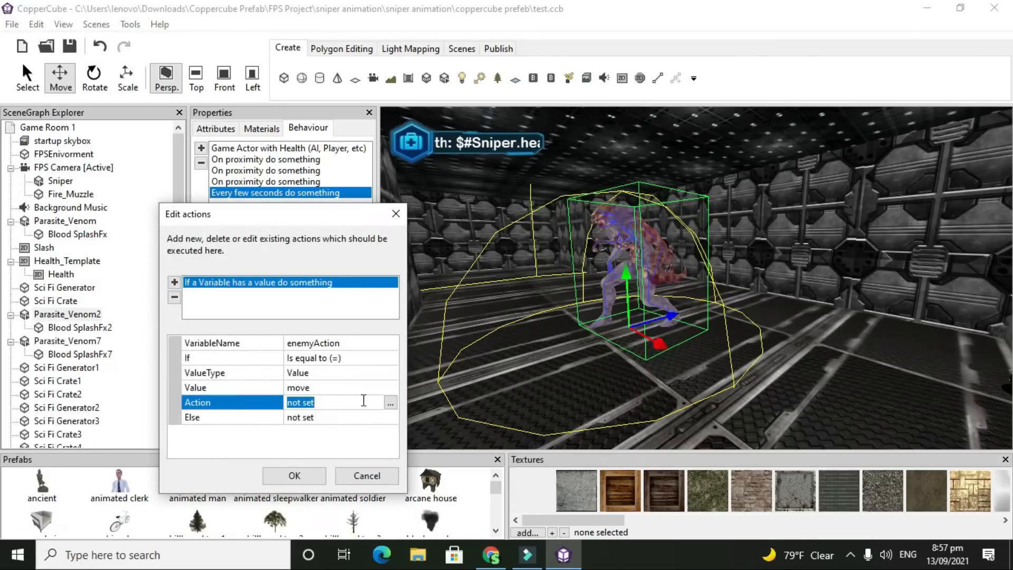
pyautogui.click(390, 403)
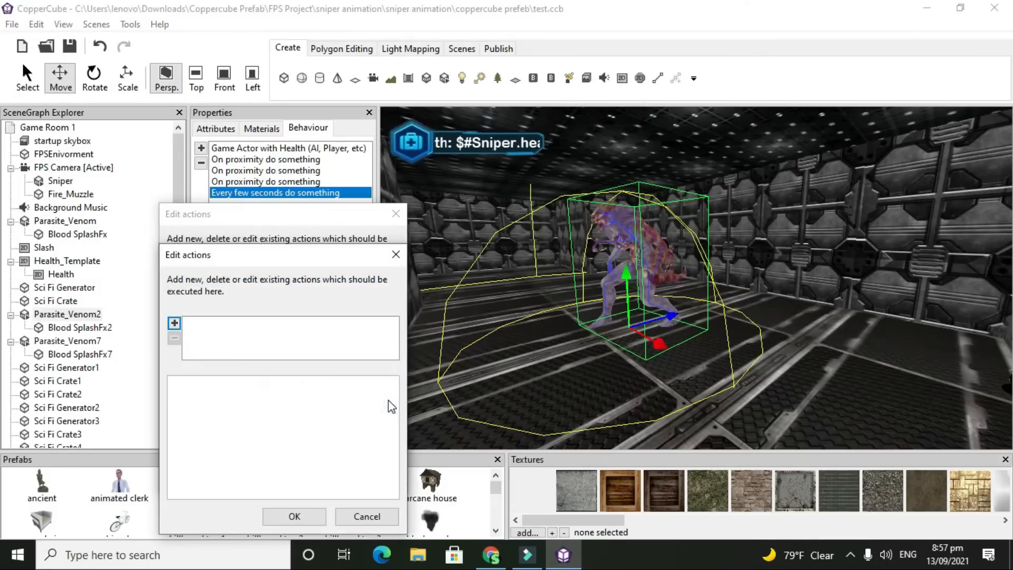
pyautogui.click(174, 324)
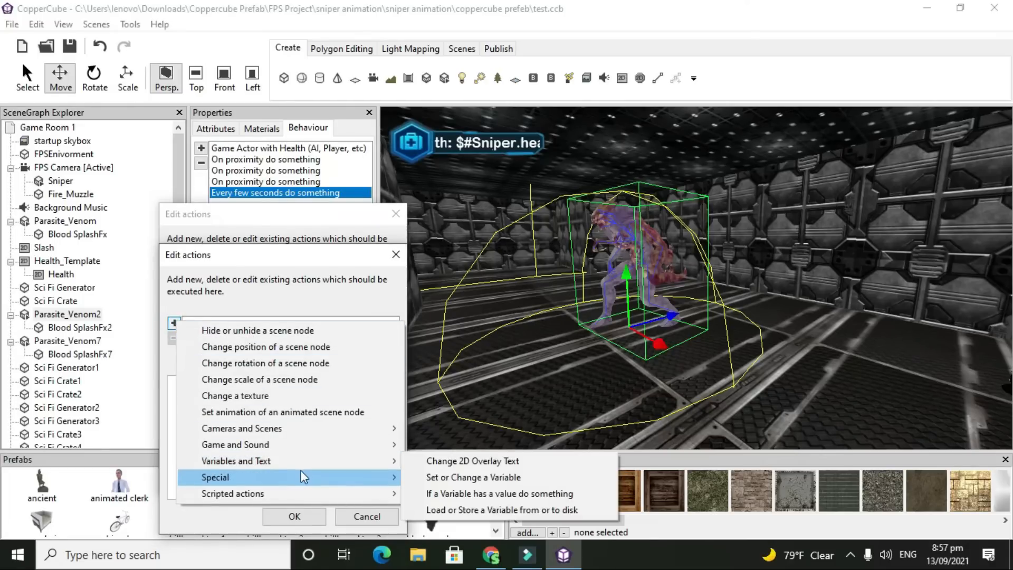
pyautogui.moveTo(381, 480)
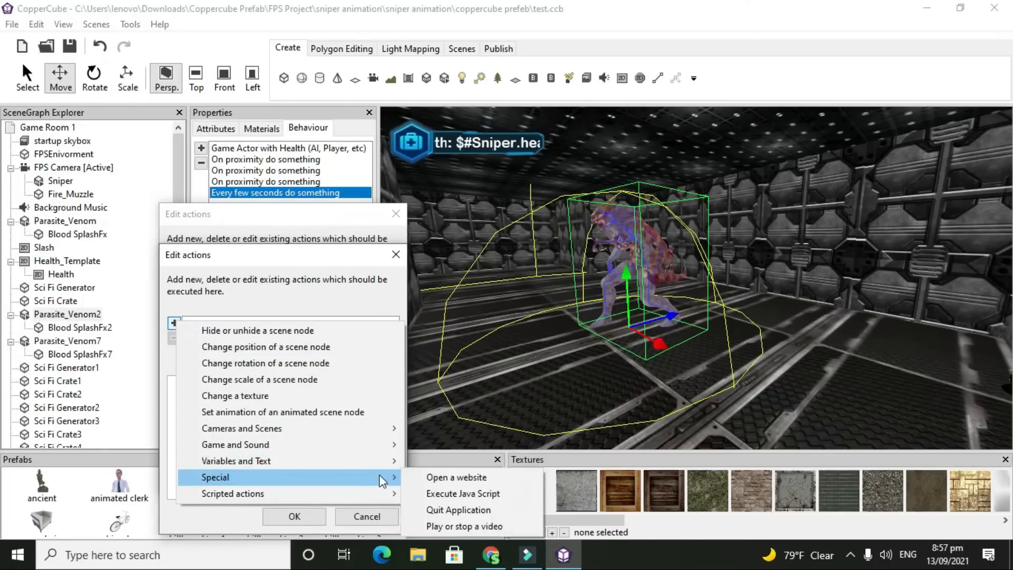
pyautogui.click(417, 493)
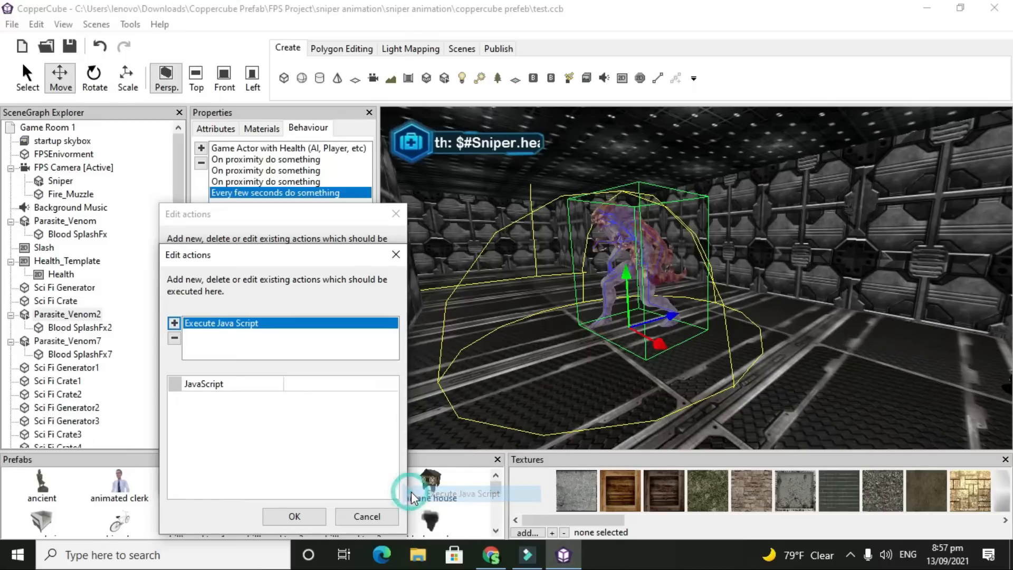
# Paste the copied script into the new JavaScript action, change its first node name to Parasite_Venom2 and accept the script
pyautogui.click(324, 384)
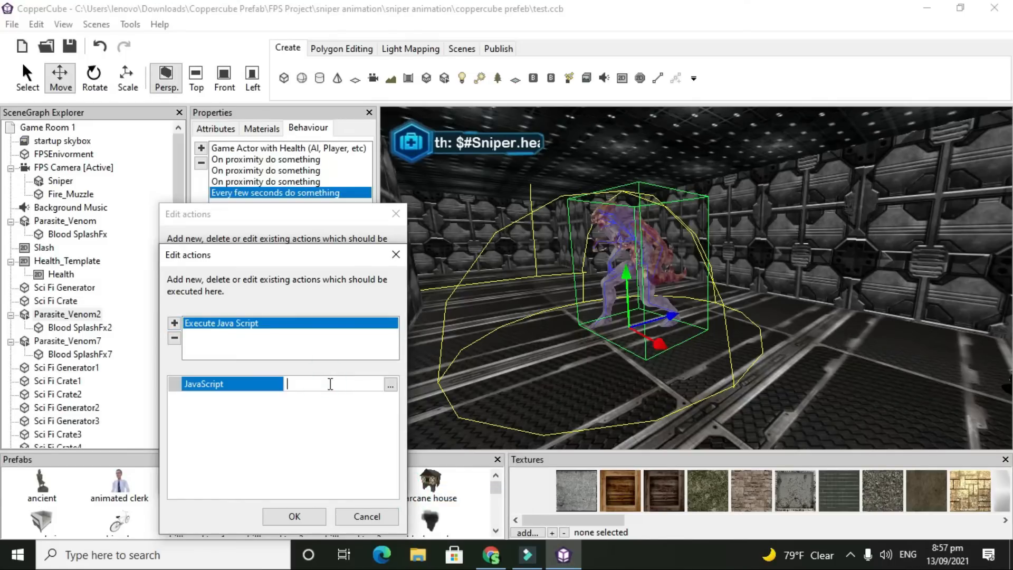
pyautogui.click(391, 385)
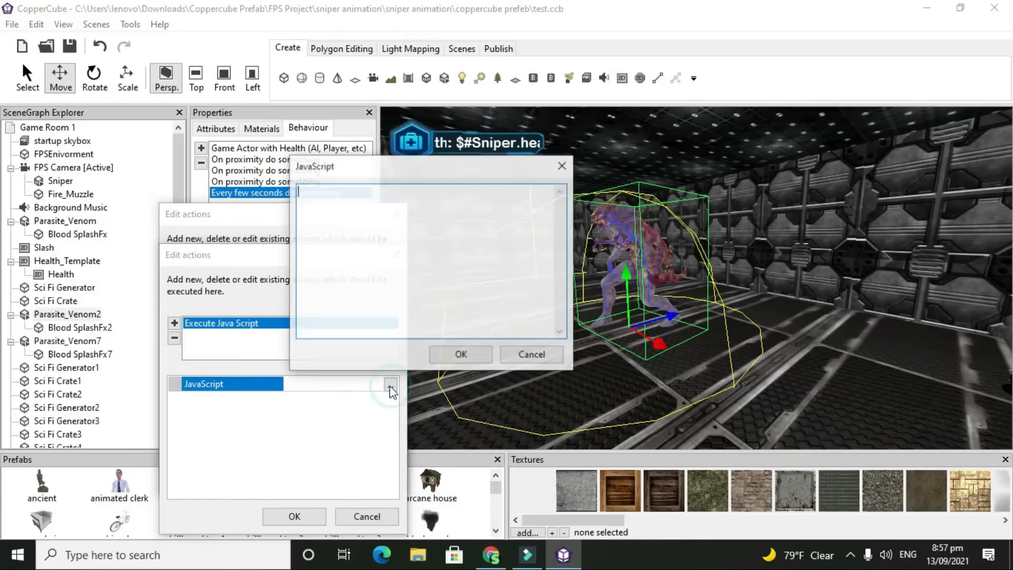
pyautogui.rightClick(348, 227)
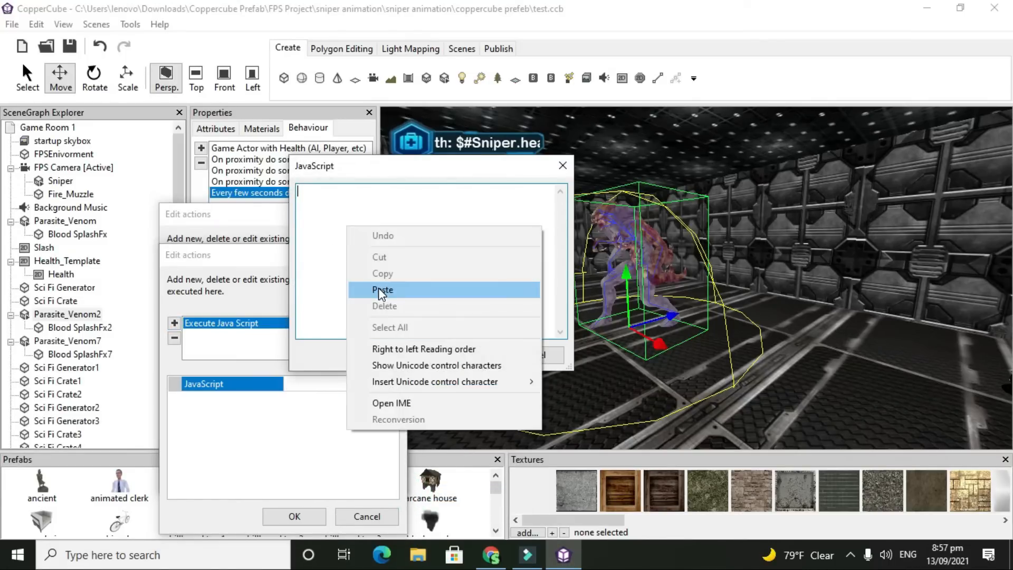
pyautogui.click(380, 289)
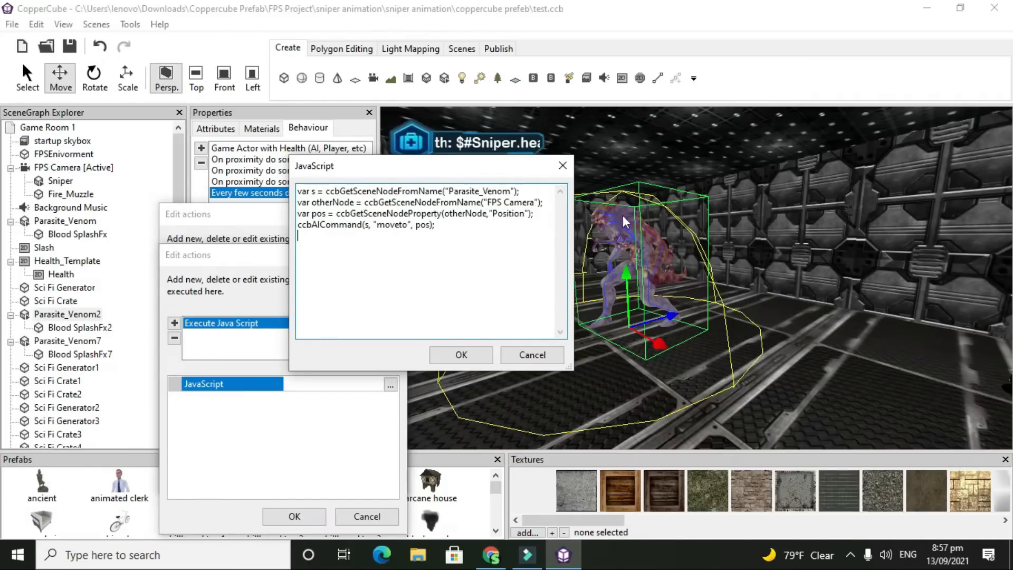
pyautogui.click(511, 191)
pyautogui.write('2')
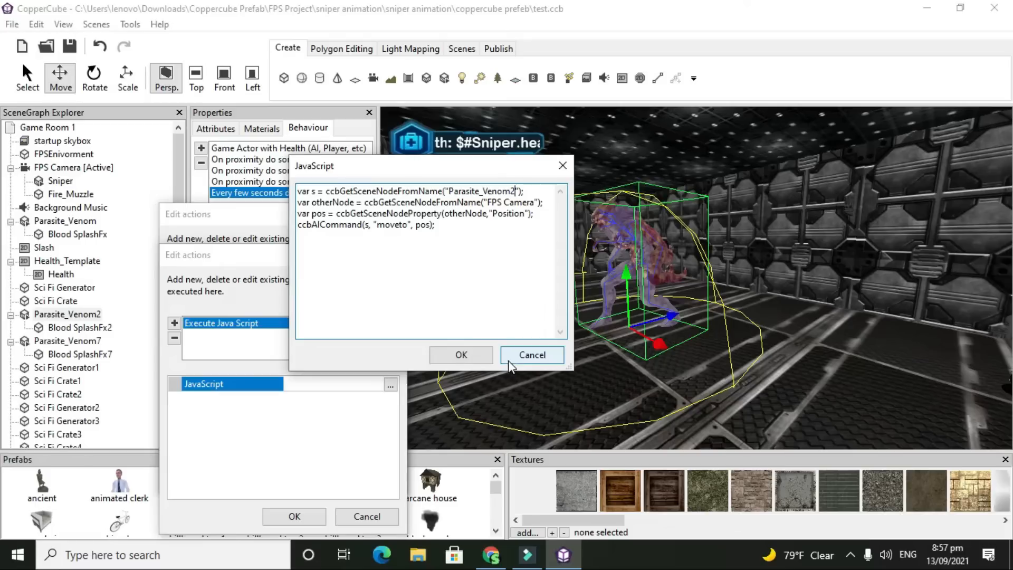
pyautogui.click(471, 359)
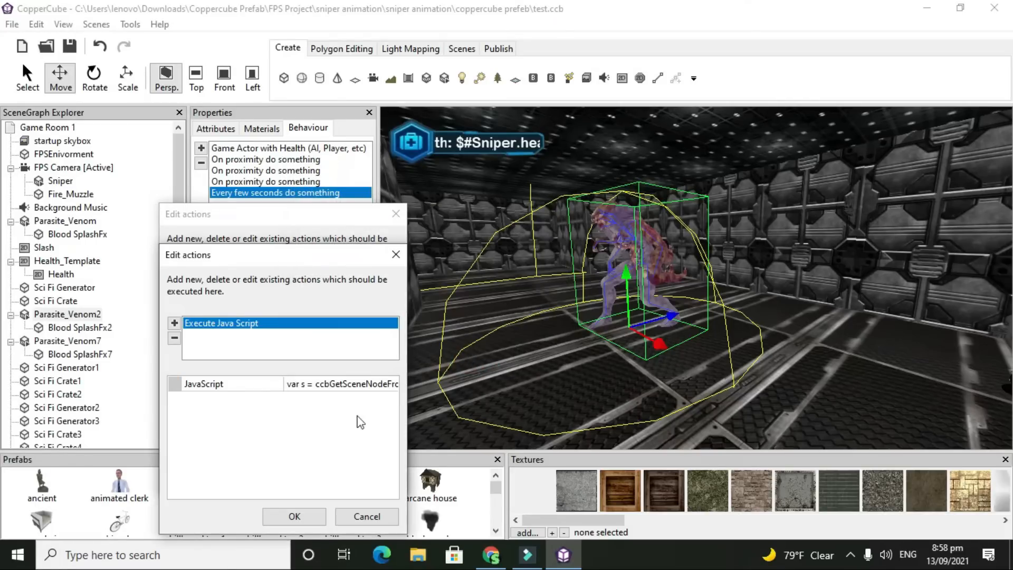
# Accept Parasite_Venom2's move script action and its enemyAction condition in the Every few seconds behaviour
pyautogui.click(294, 516)
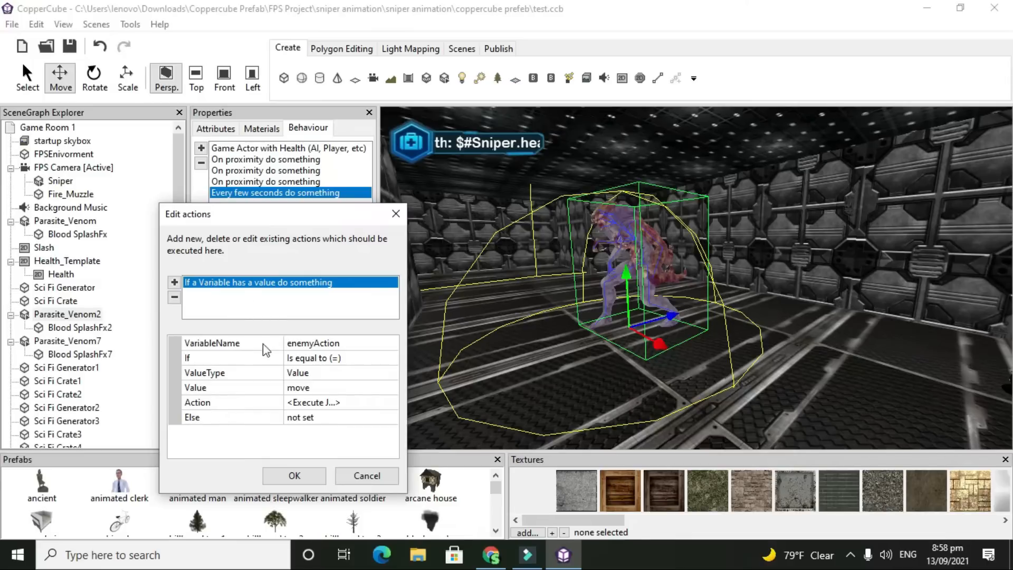
pyautogui.click(299, 478)
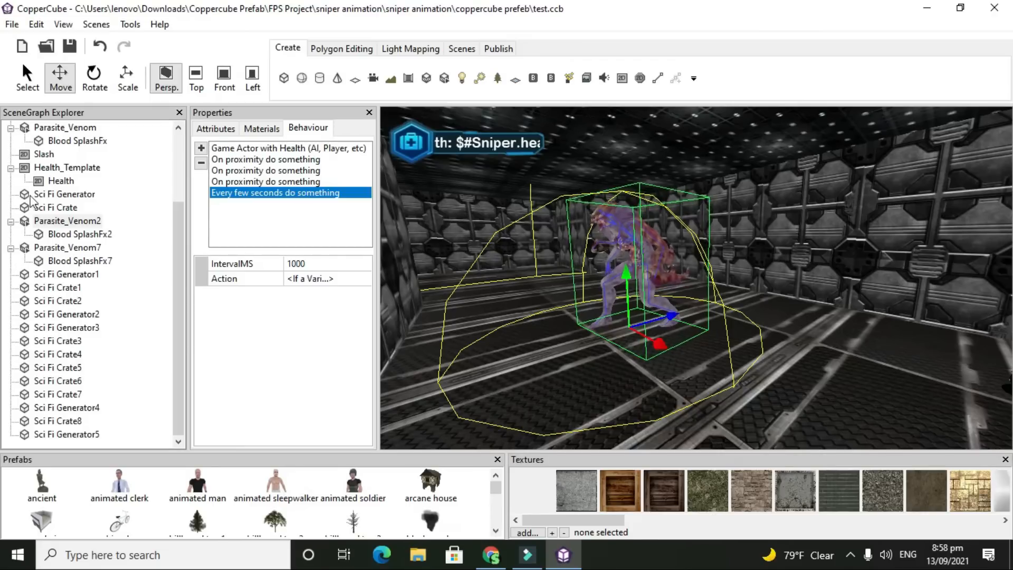
# Open the JavaScript that Parasite_Venom's Every few seconds behaviour executes in its second variable condition, where enemyAction equals attack
pyautogui.click(76, 128)
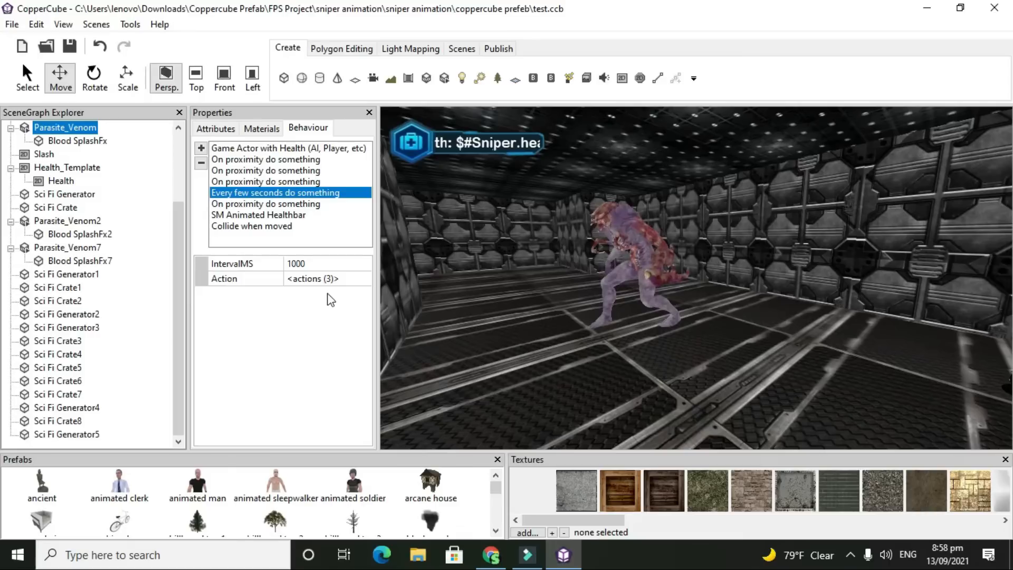
pyautogui.click(343, 279)
pyautogui.click(364, 280)
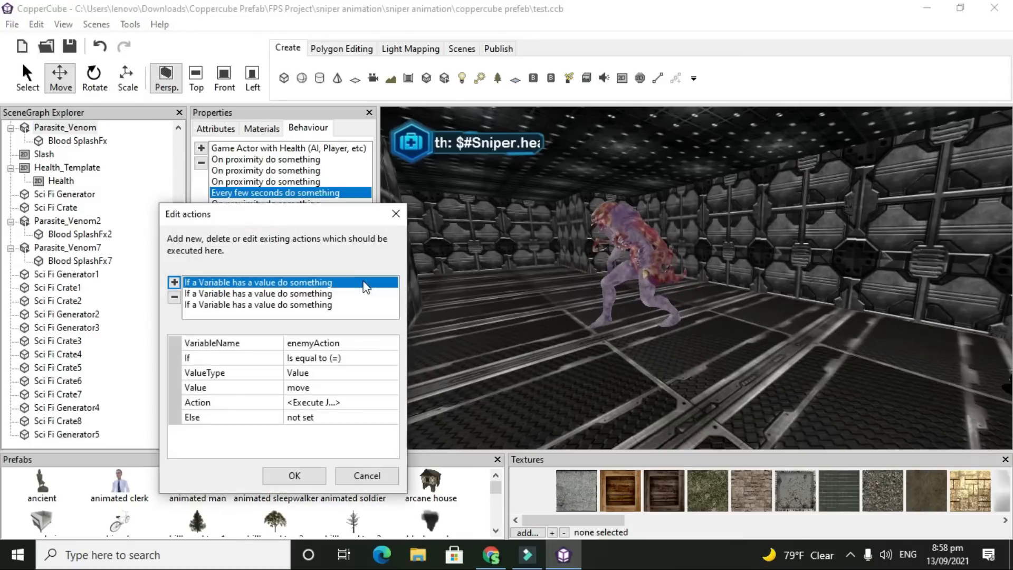
pyautogui.click(285, 294)
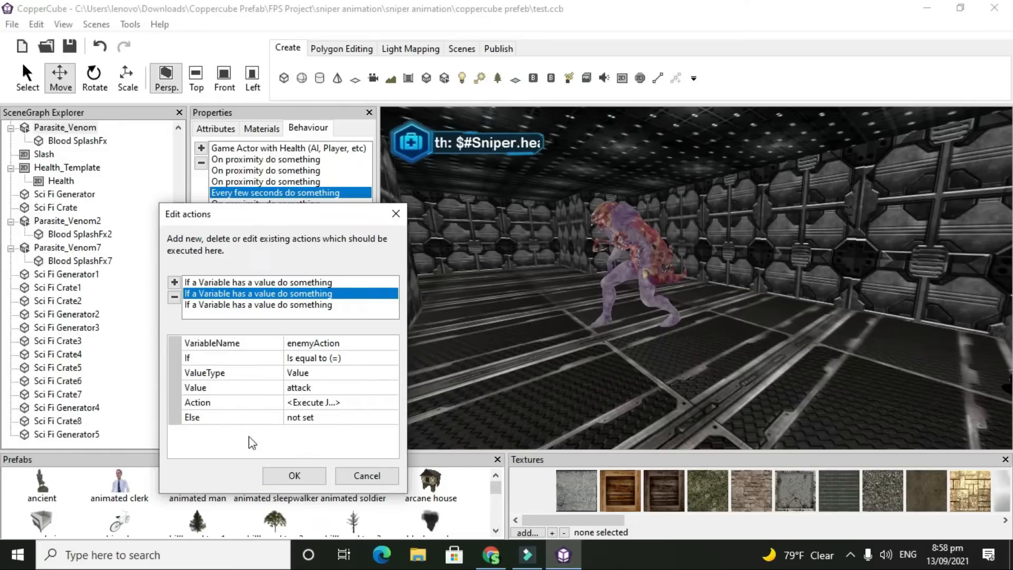
pyautogui.click(343, 402)
pyautogui.click(391, 404)
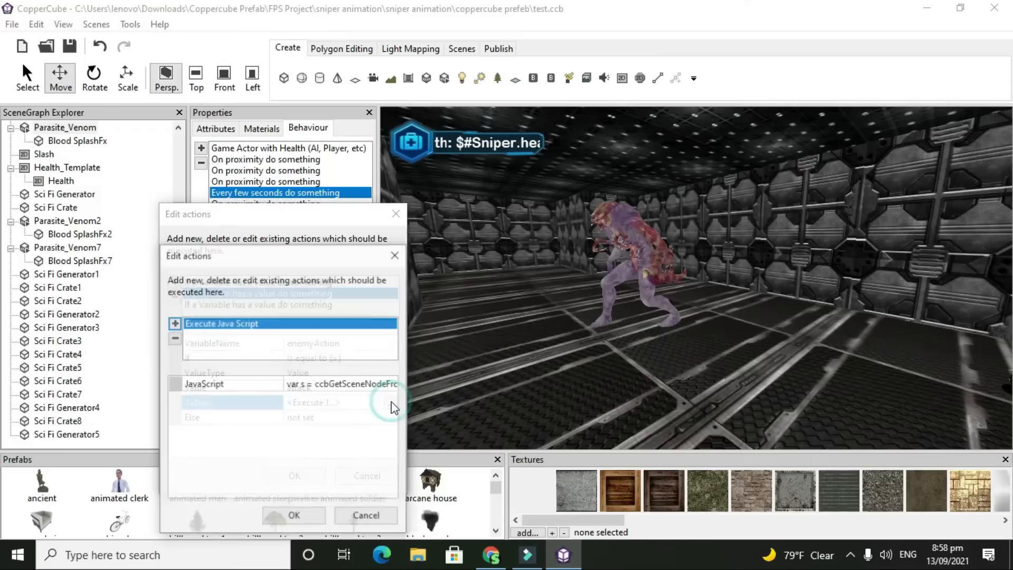
pyautogui.click(351, 384)
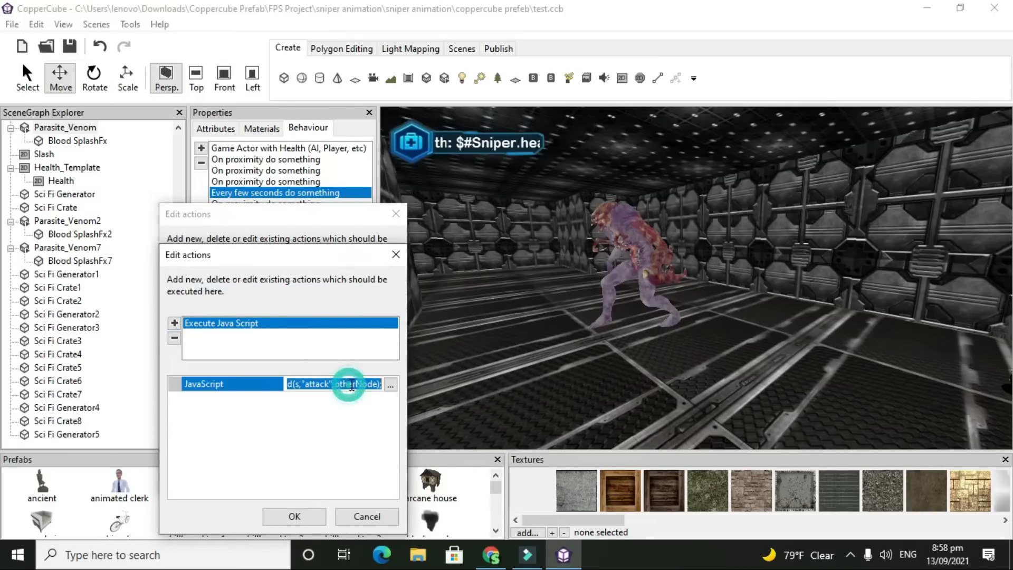
pyautogui.click(393, 383)
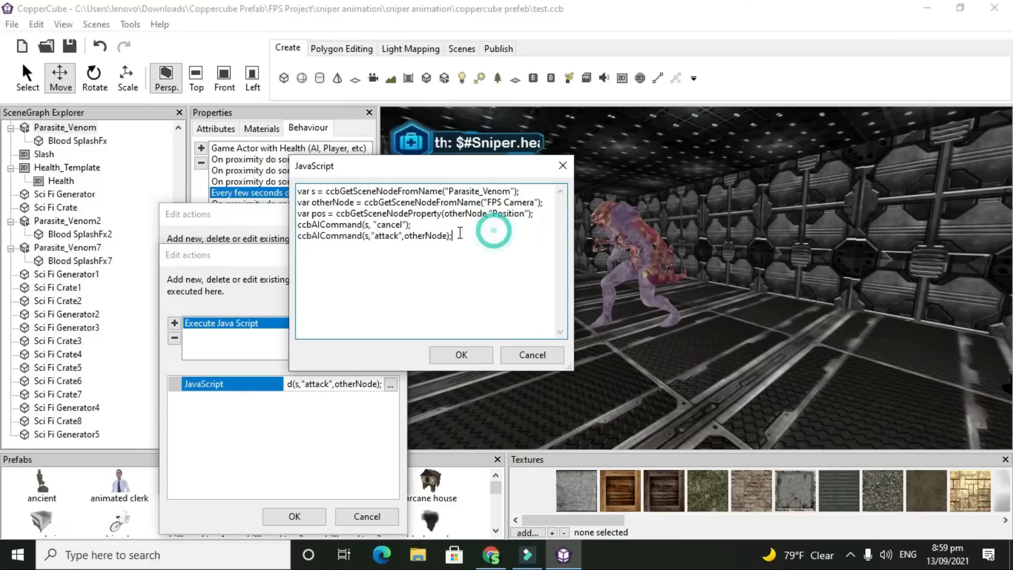
# Copy the entire attack script and close Parasite_Venom's script and action dialogs without changes
pyautogui.moveTo(482, 232); pyautogui.dragTo(228, 185)
pyautogui.rightClick(366, 202)
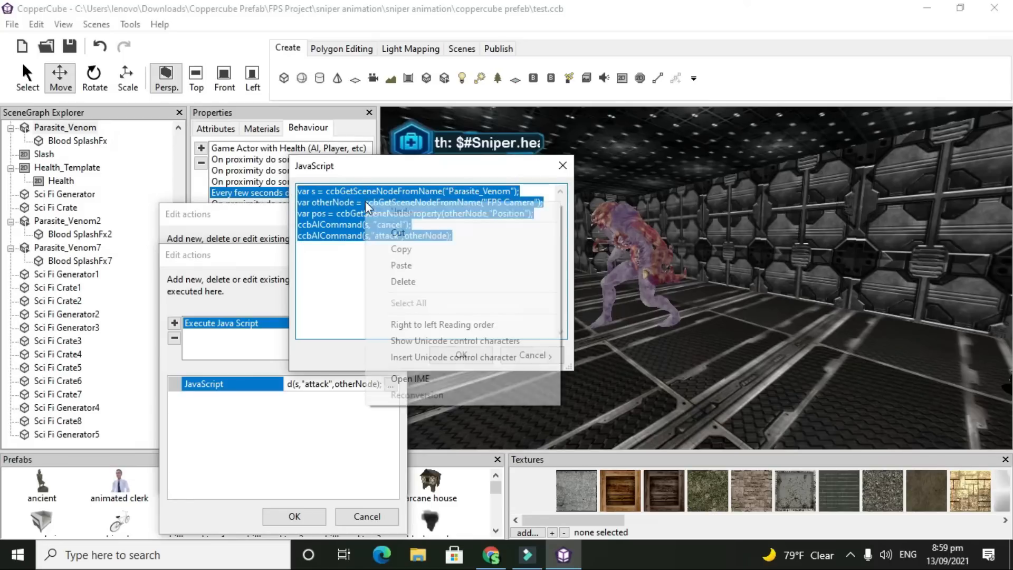
pyautogui.click(380, 246)
pyautogui.click(531, 355)
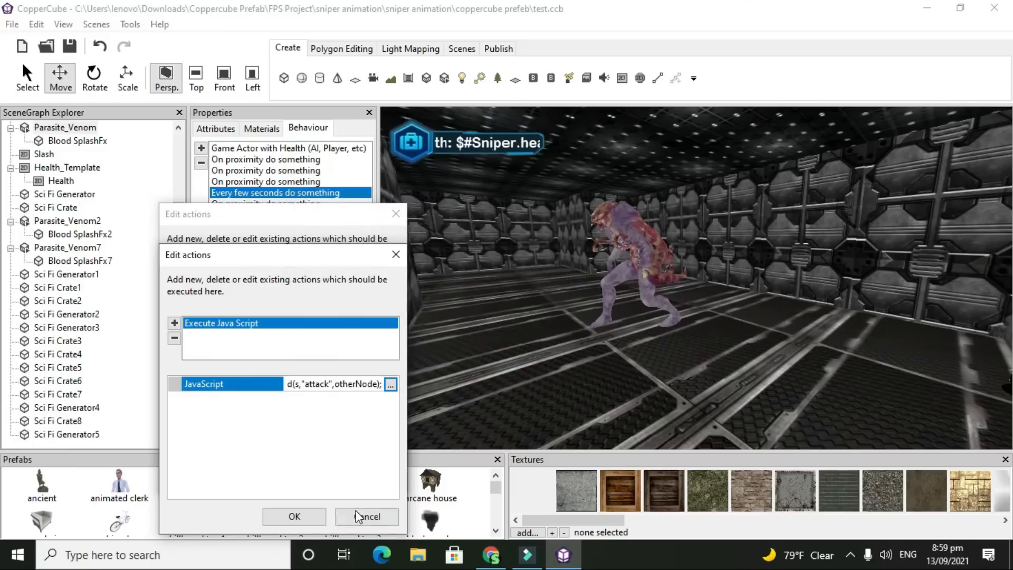
pyautogui.click(356, 516)
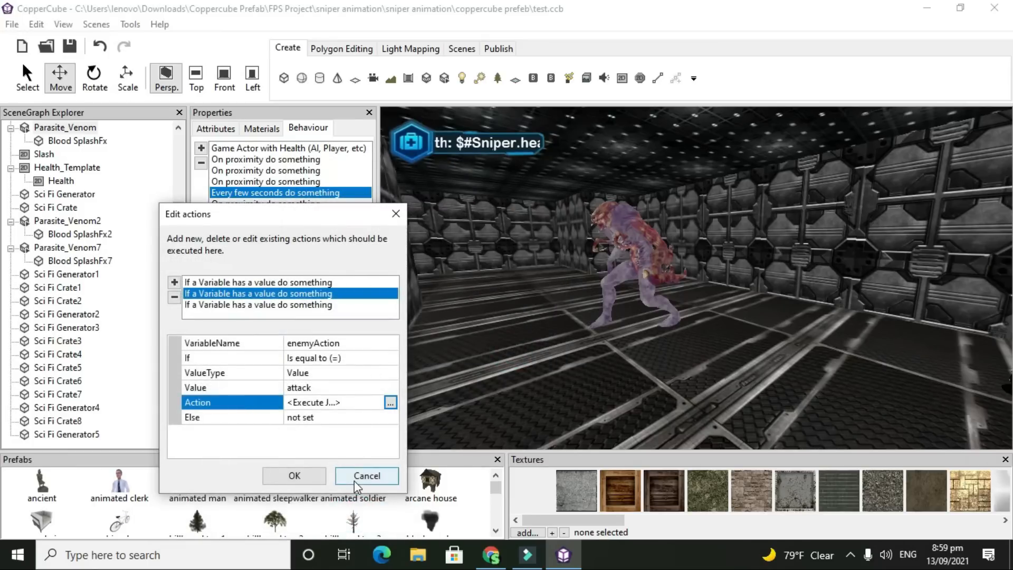
pyautogui.click(355, 481)
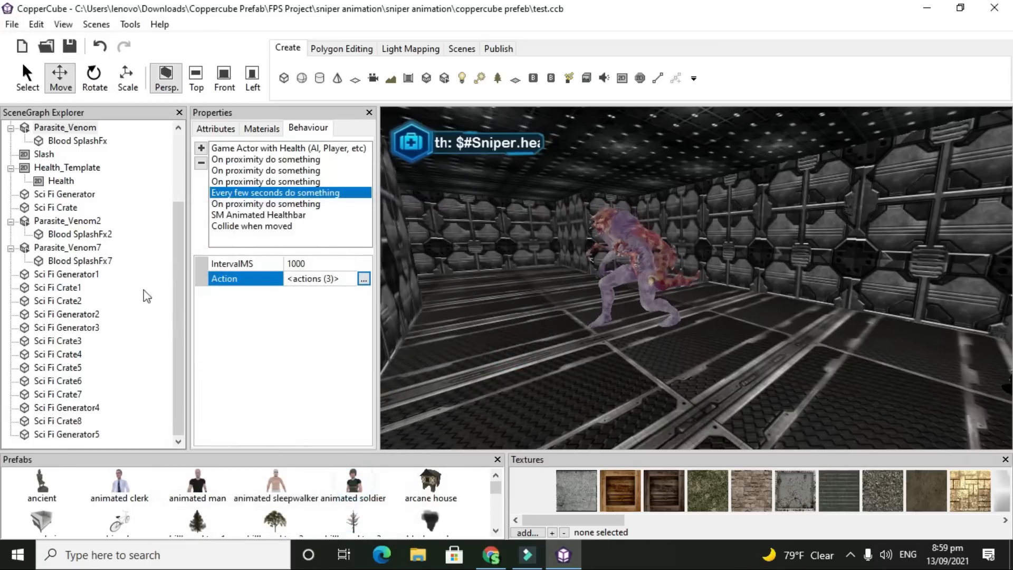
# Add a second variable condition to Parasite_Venom2's Every few seconds behaviour that checks whether enemyAction is equal to attack
pyautogui.click(82, 221)
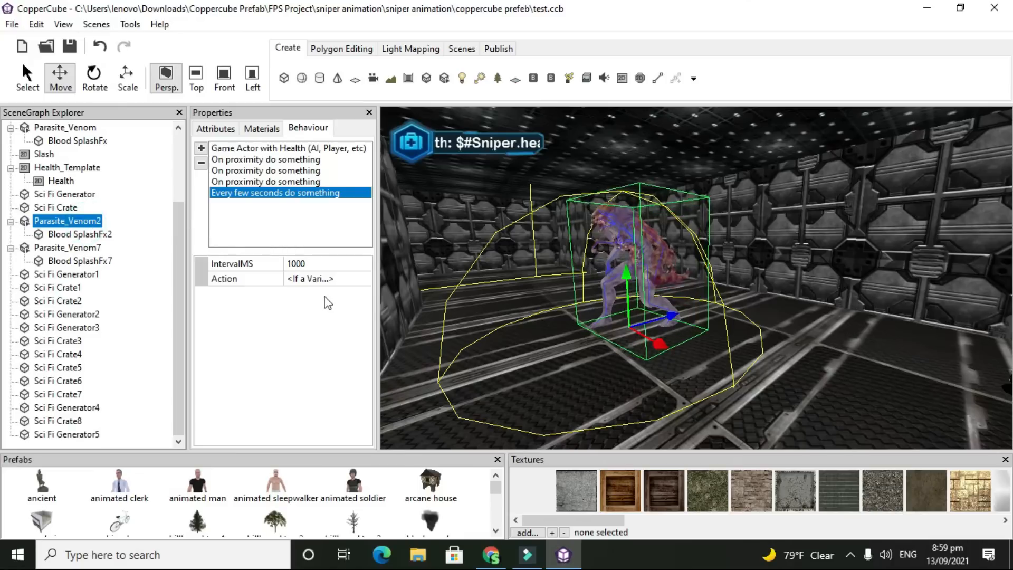
pyautogui.click(340, 280)
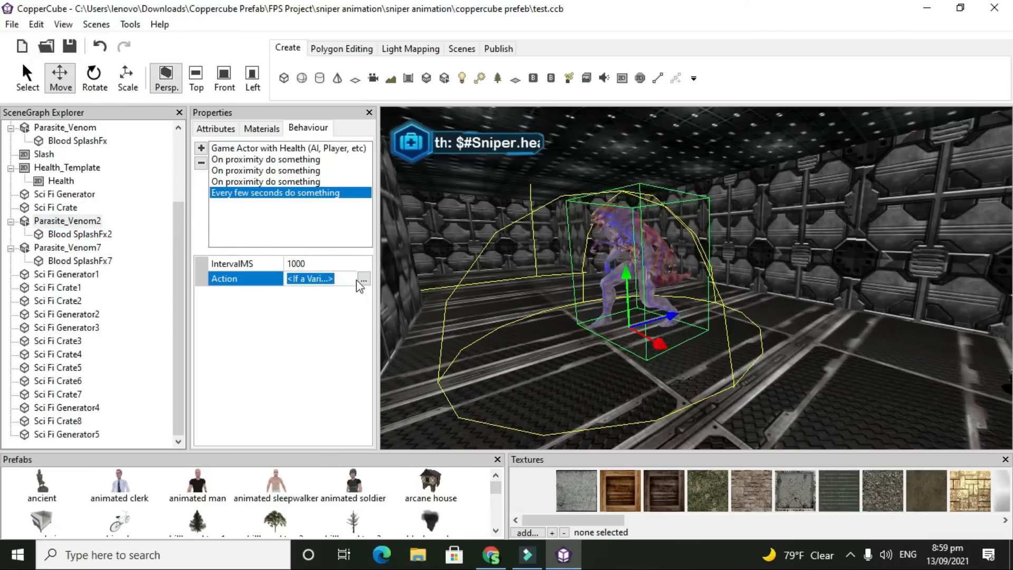
pyautogui.click(363, 279)
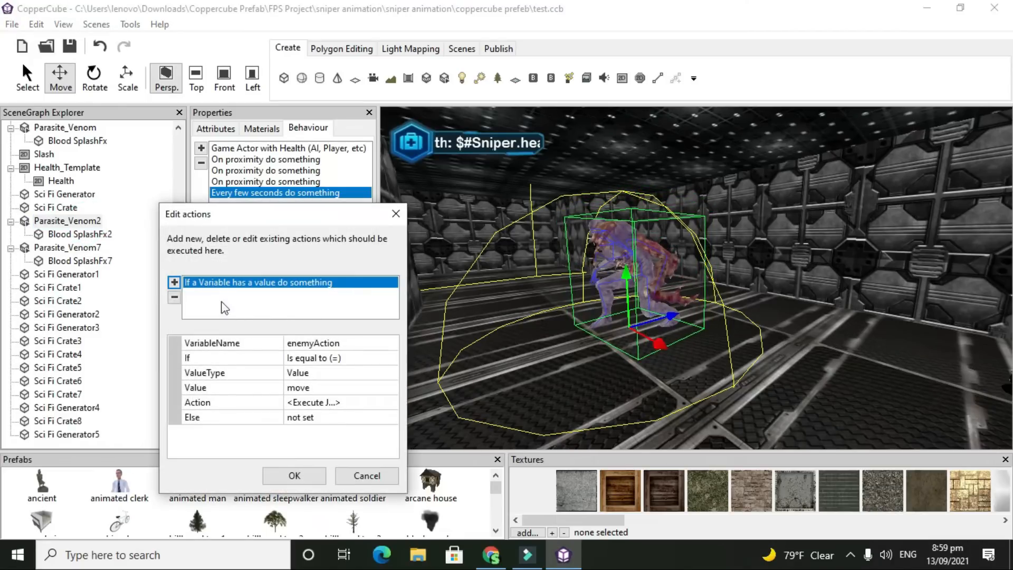
pyautogui.click(174, 282)
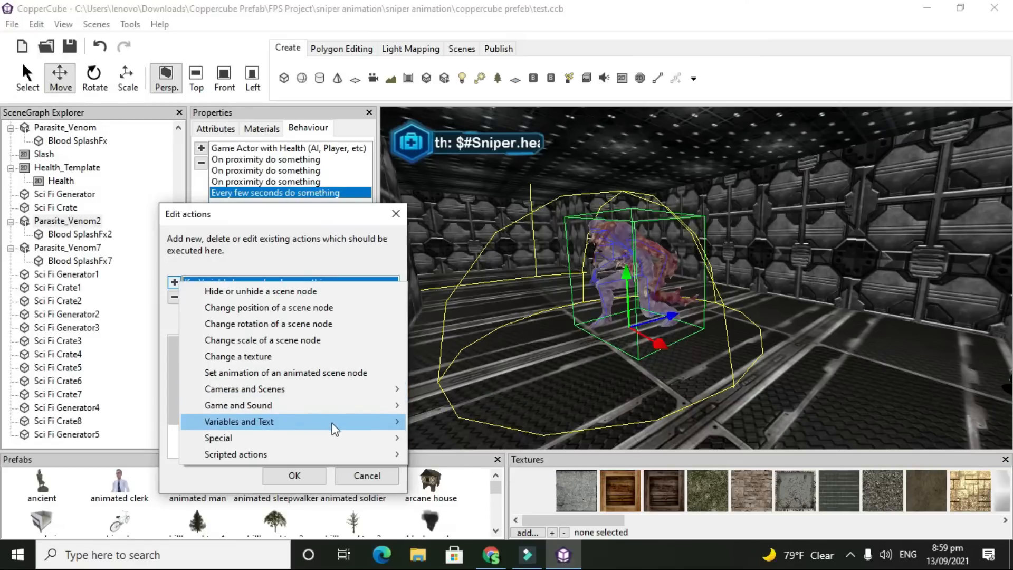
pyautogui.moveTo(332, 423)
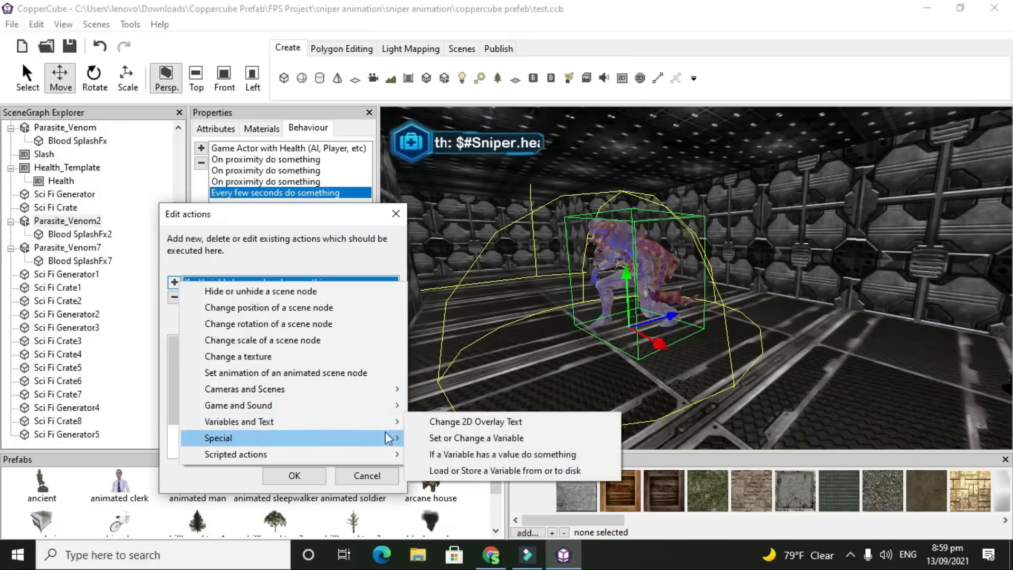
pyautogui.click(468, 454)
pyautogui.click(346, 344)
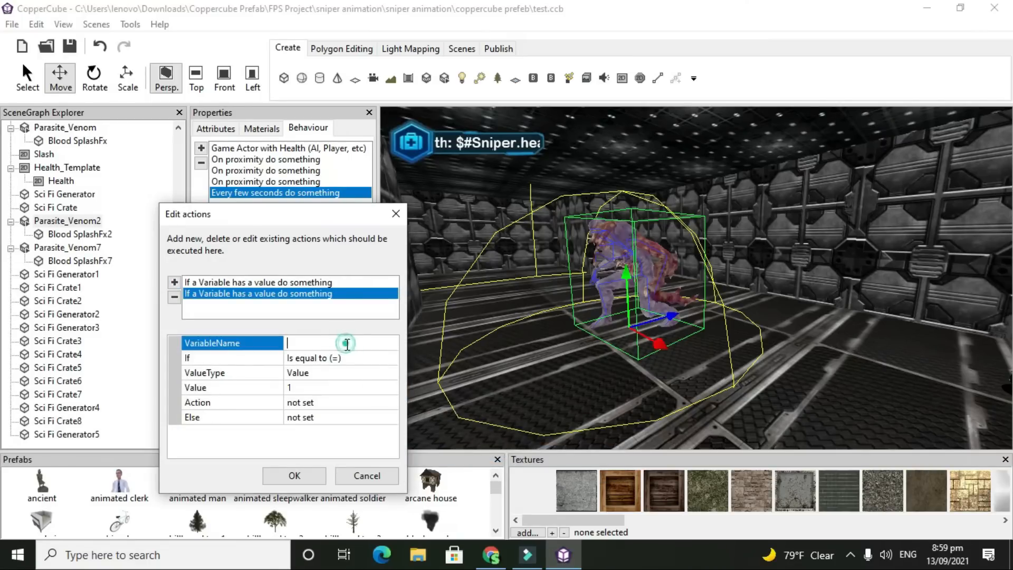
pyautogui.write('enemyAction')
pyautogui.click(326, 390)
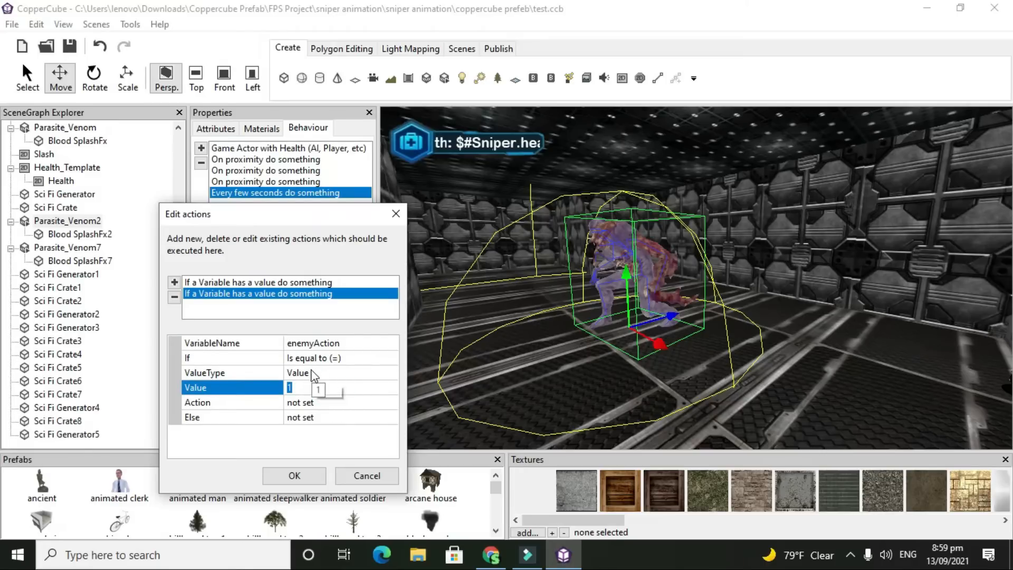
pyautogui.write('attack')
# Add an Execute Java Script action to Parasite_Venom2's attack condition
pyautogui.click(371, 405)
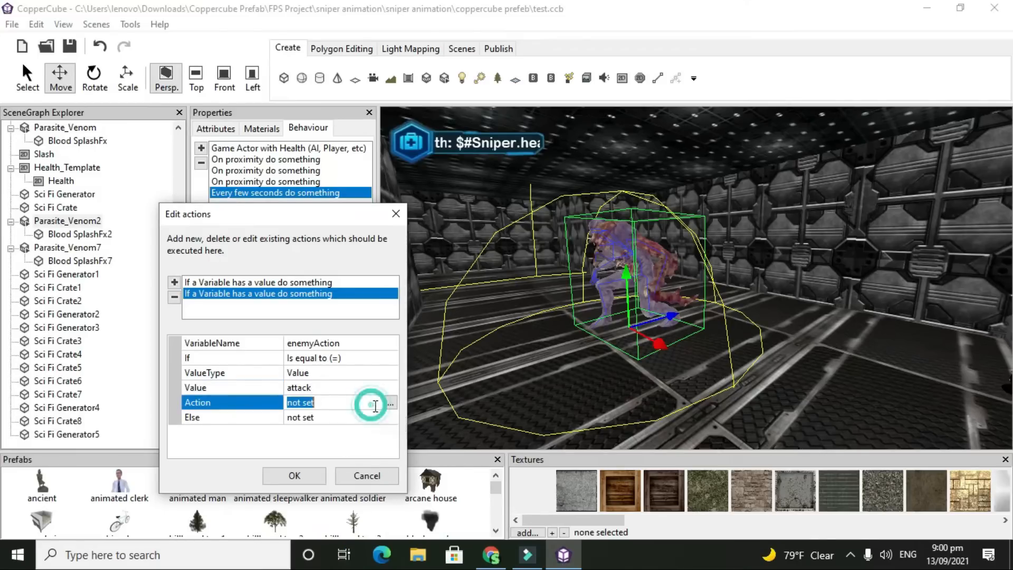
pyautogui.click(391, 405)
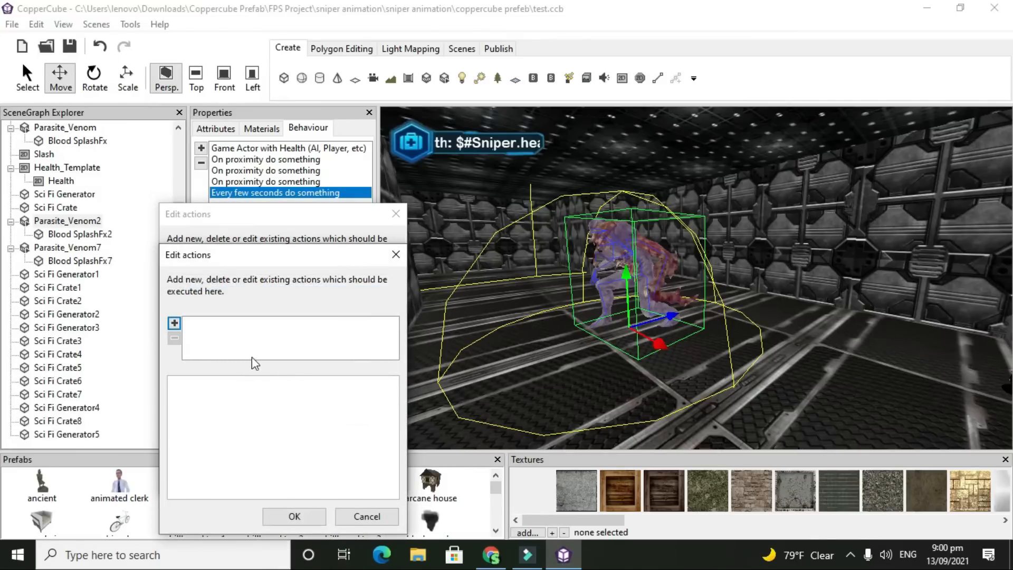
pyautogui.click(173, 325)
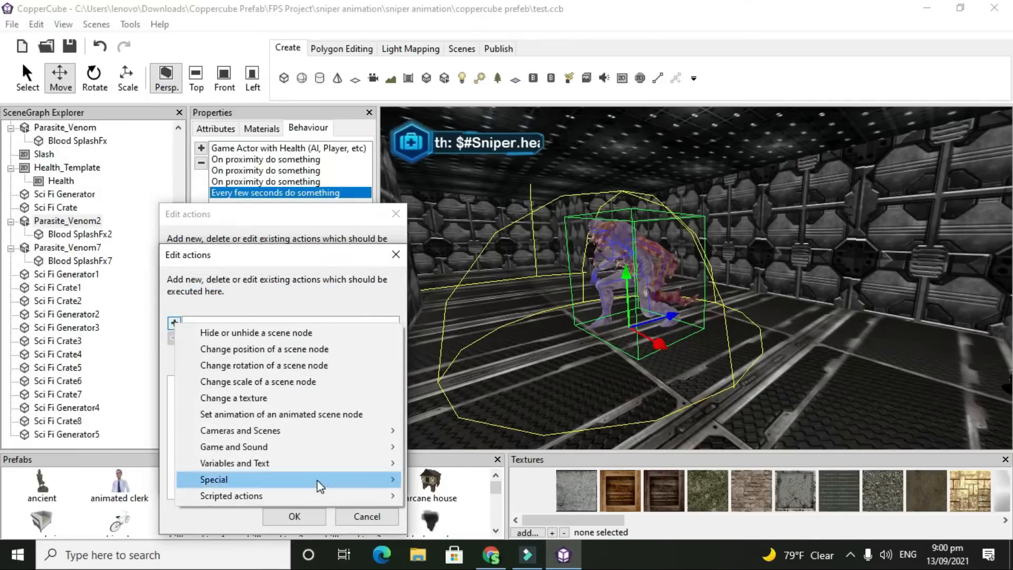
pyautogui.moveTo(310, 482)
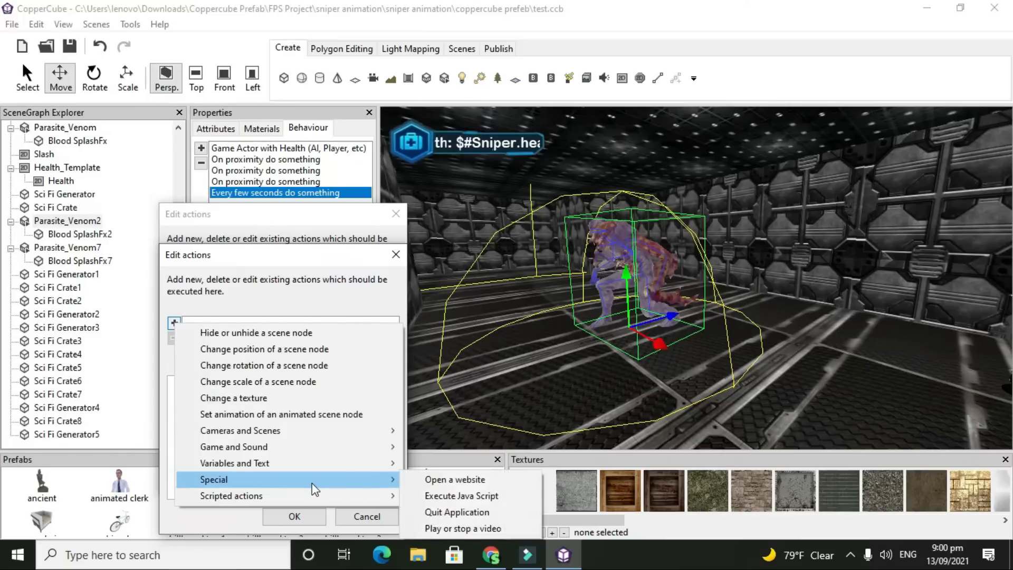
pyautogui.click(428, 496)
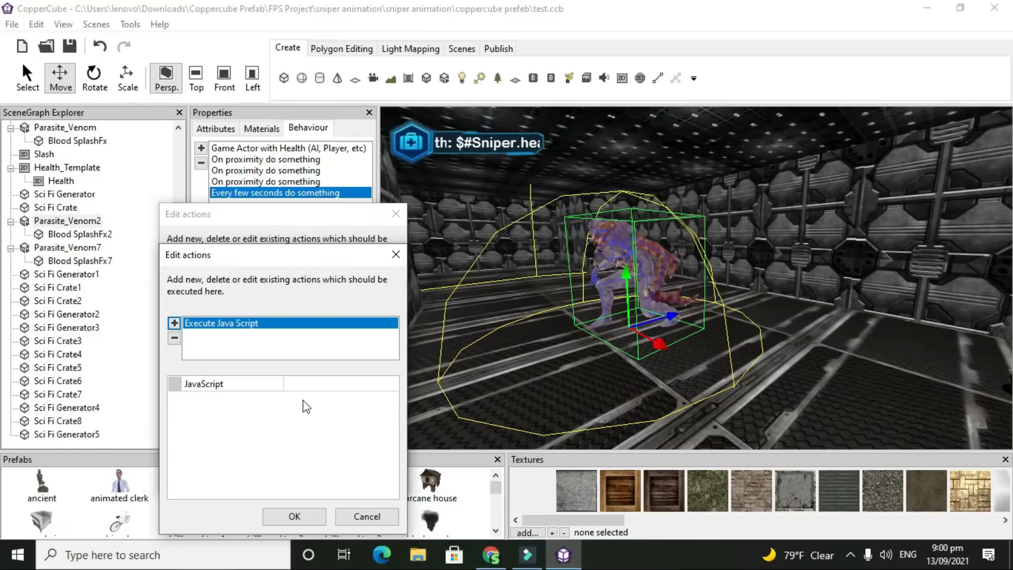
# Paste the copied attack script into the new JavaScript action, change its first node name to Parasite_Venom2 and accept the script and action
pyautogui.click(328, 392)
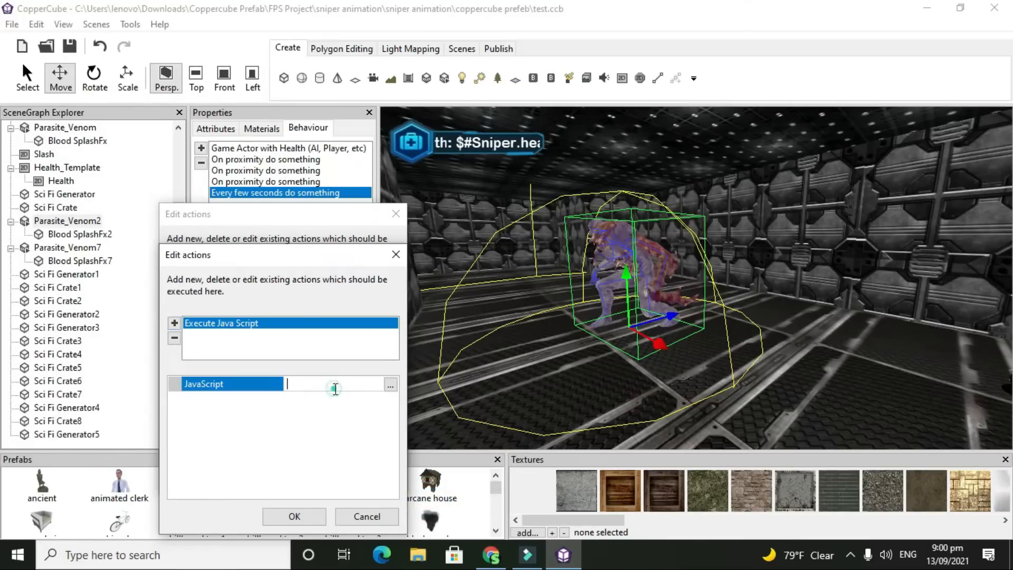
pyautogui.click(390, 386)
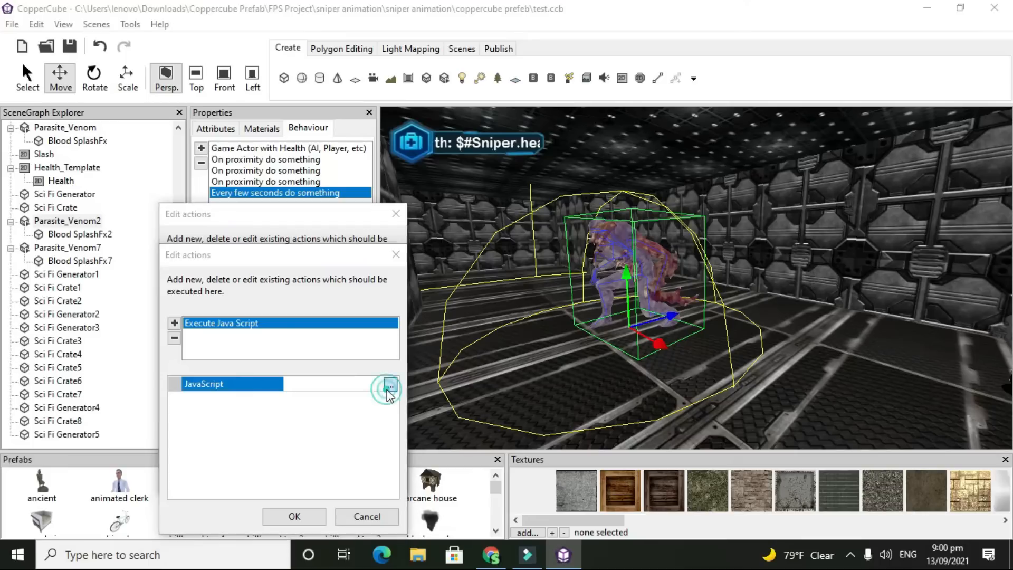
pyautogui.rightClick(314, 215)
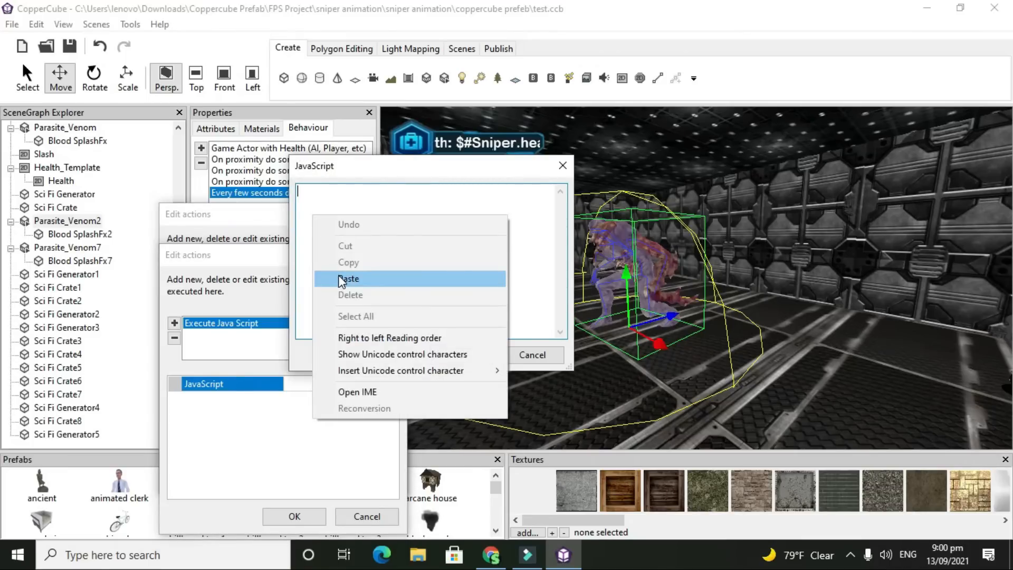
pyautogui.click(340, 278)
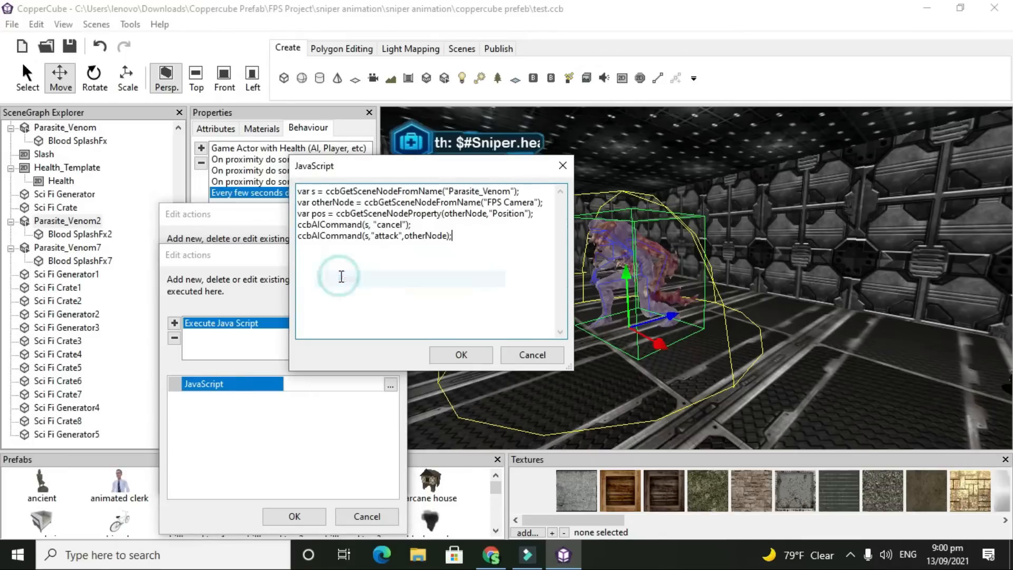
pyautogui.click(511, 192)
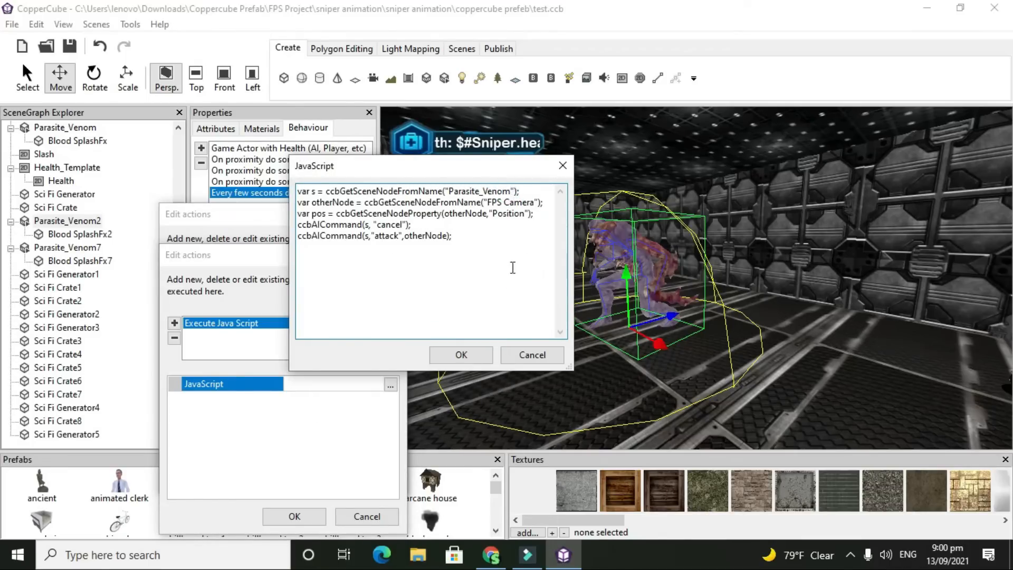
pyautogui.write('2')
pyautogui.click(457, 349)
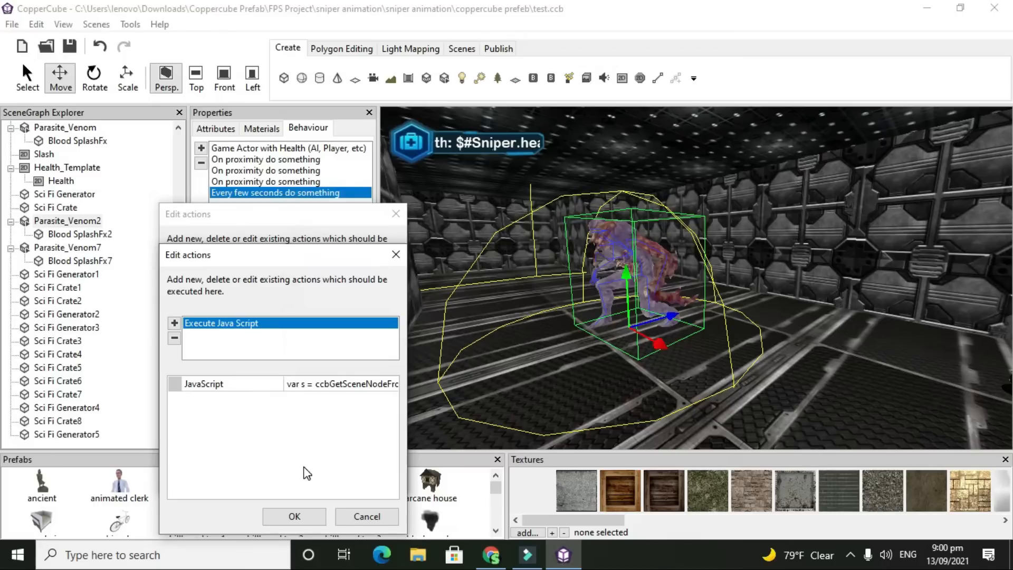
pyautogui.click(287, 517)
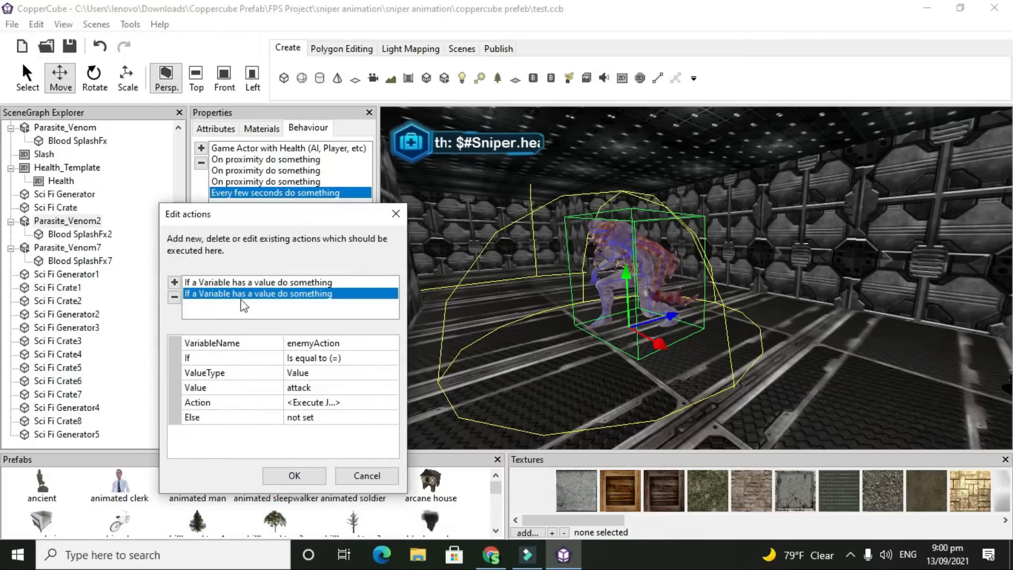
# Add a third variable condition to Parasite_Venom2's Every few seconds behaviour that checks whether enemyAction is not equal to move
pyautogui.click(175, 283)
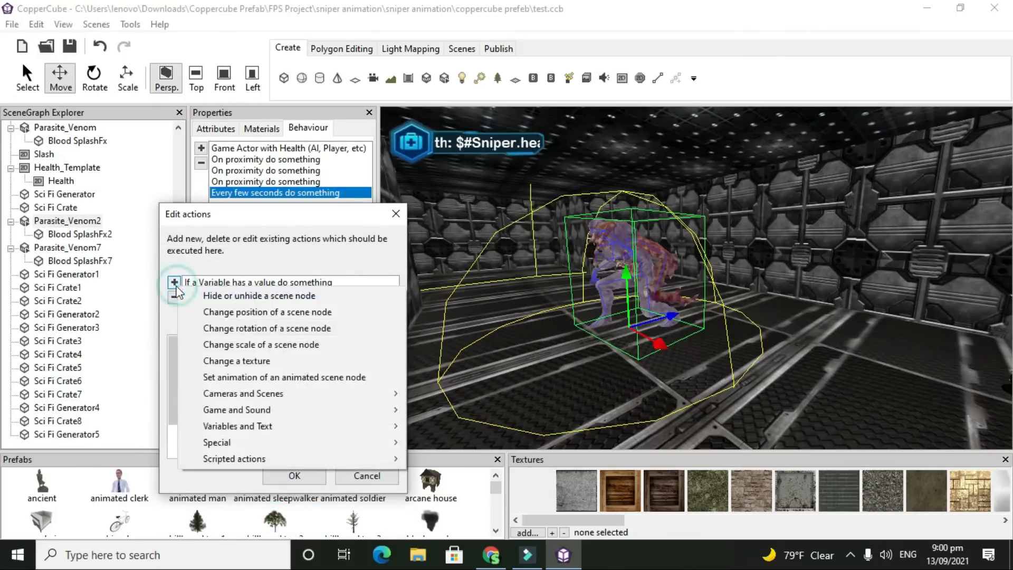
pyautogui.moveTo(303, 425)
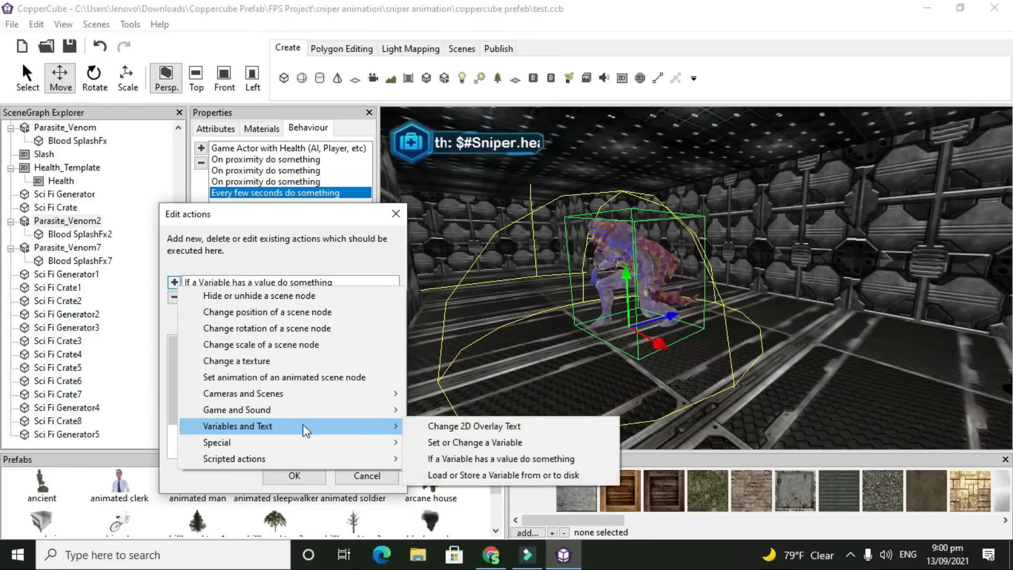
pyautogui.click(500, 460)
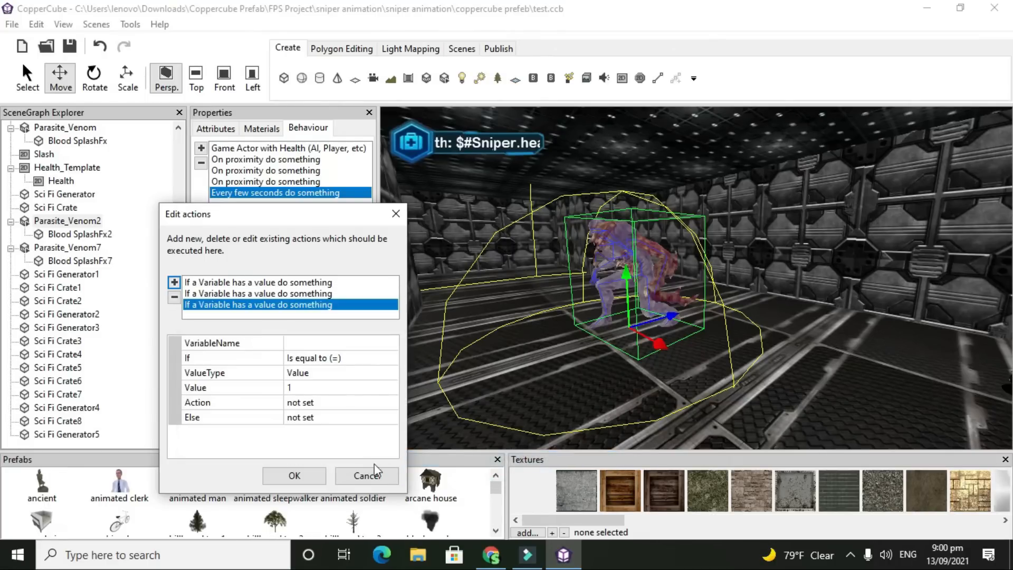
pyautogui.click(331, 341)
pyautogui.write('enemyAction')
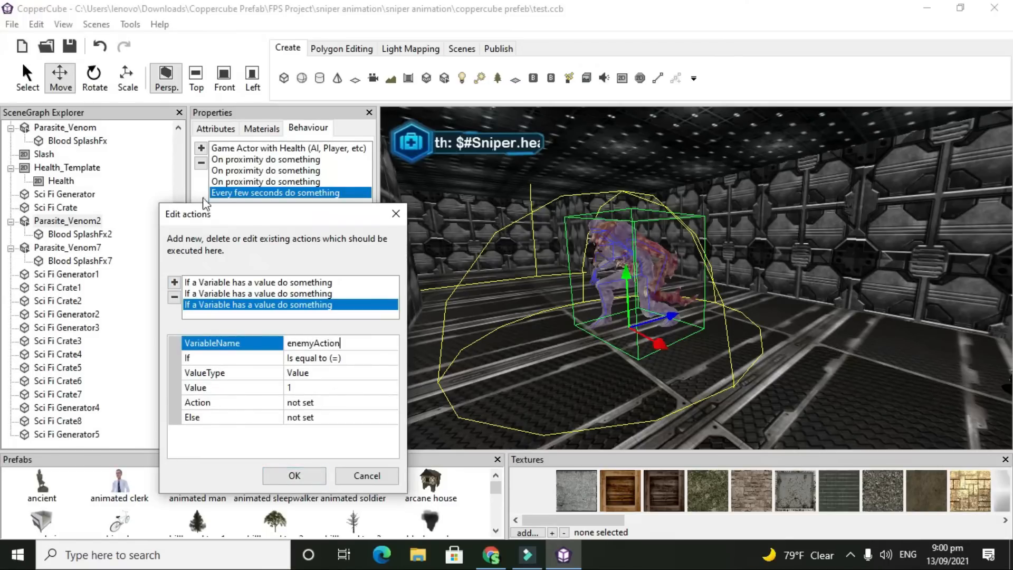
pyautogui.click(349, 357)
pyautogui.click(348, 358)
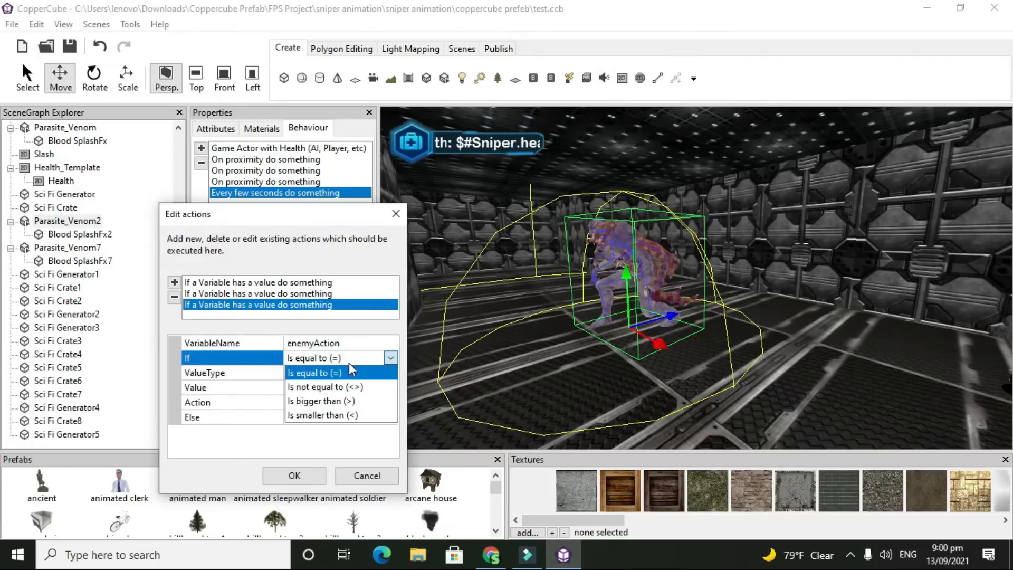
pyautogui.click(342, 390)
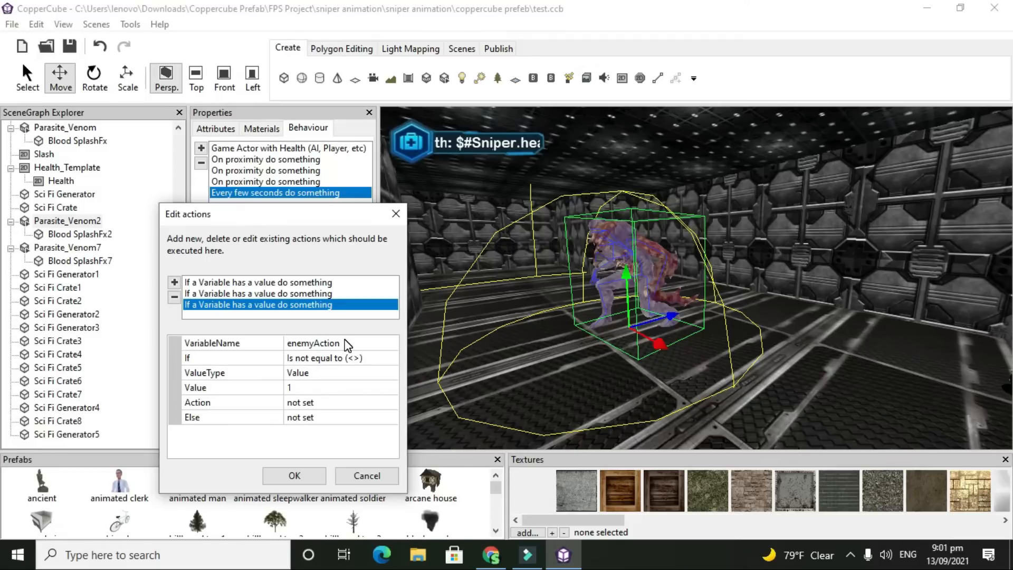
pyautogui.click(317, 387)
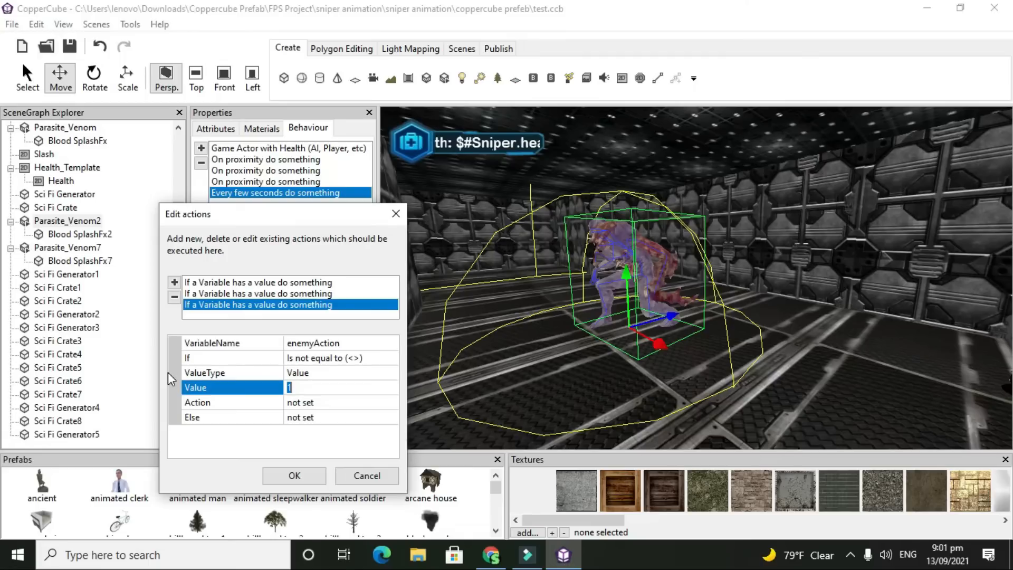
pyautogui.write('move')
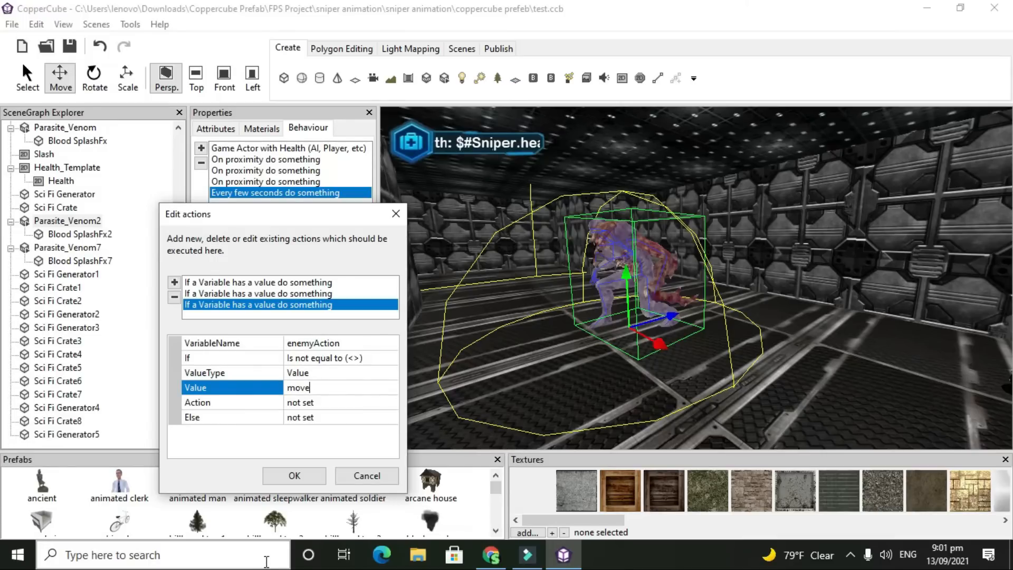
# Nest a variable condition inside the not-equal-to-move condition's action that checks whether enemyAction is equal to idle
pyautogui.click(330, 401)
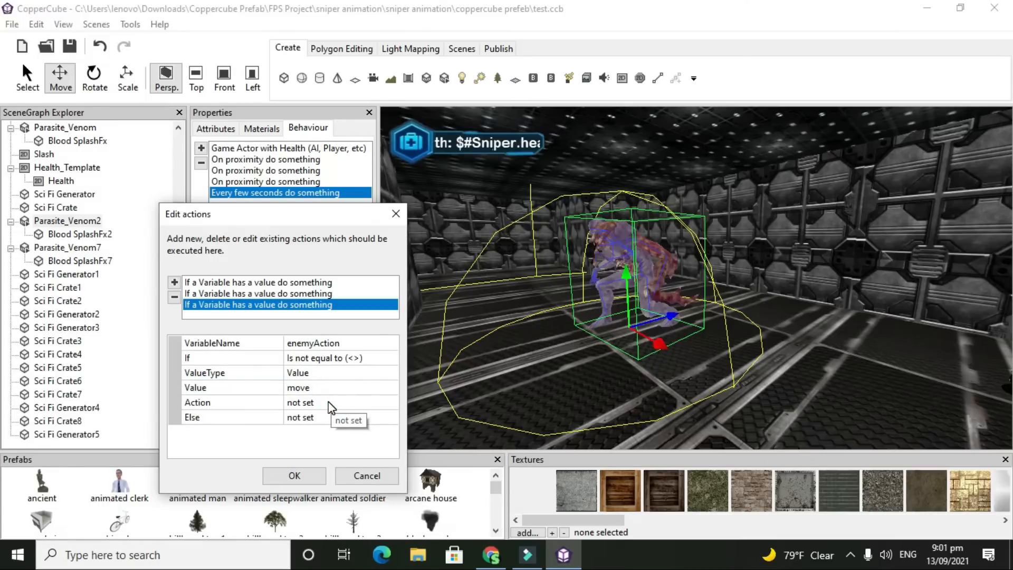
pyautogui.click(333, 404)
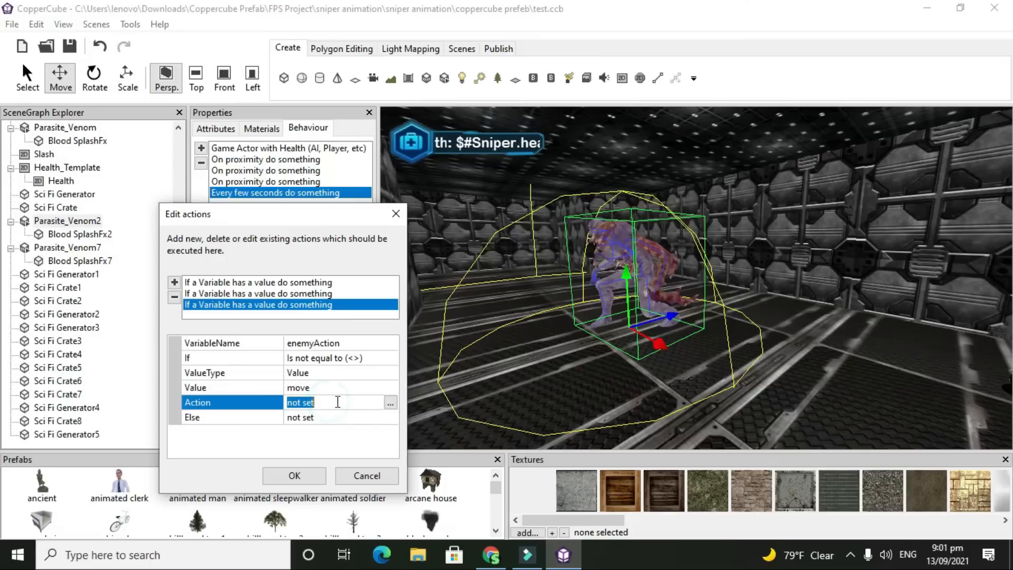
pyautogui.click(390, 403)
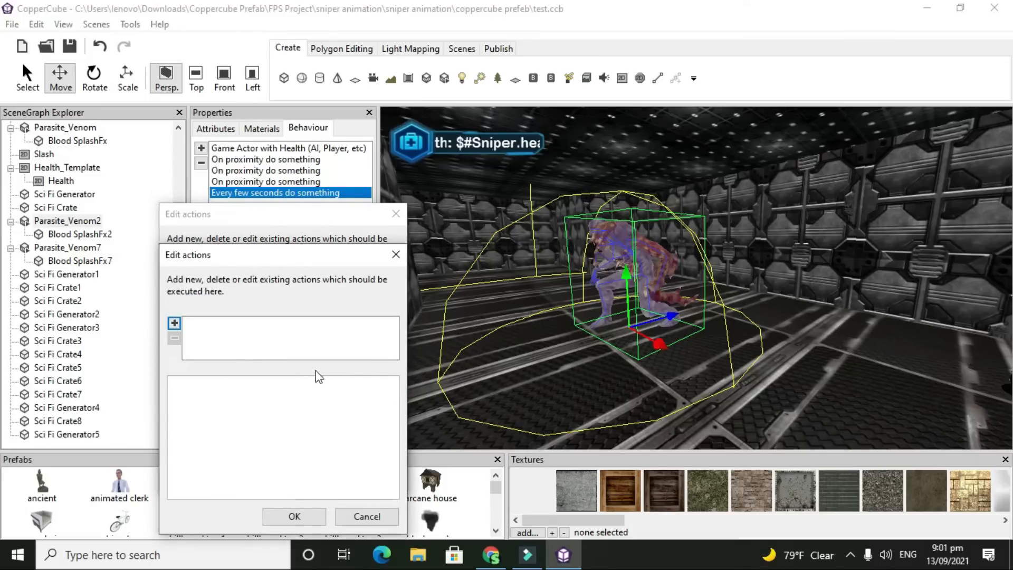
pyautogui.click(175, 323)
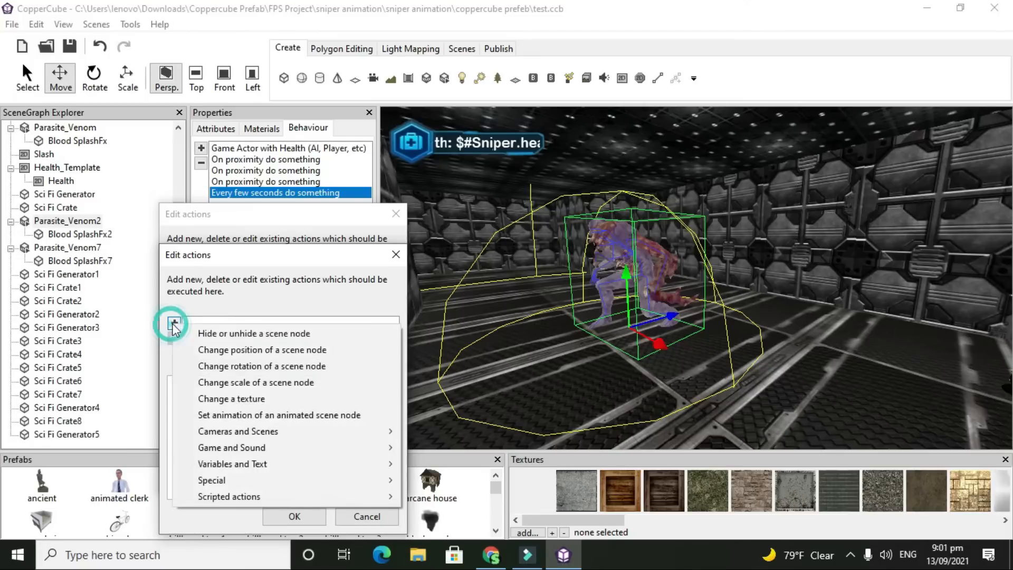
pyautogui.moveTo(306, 467)
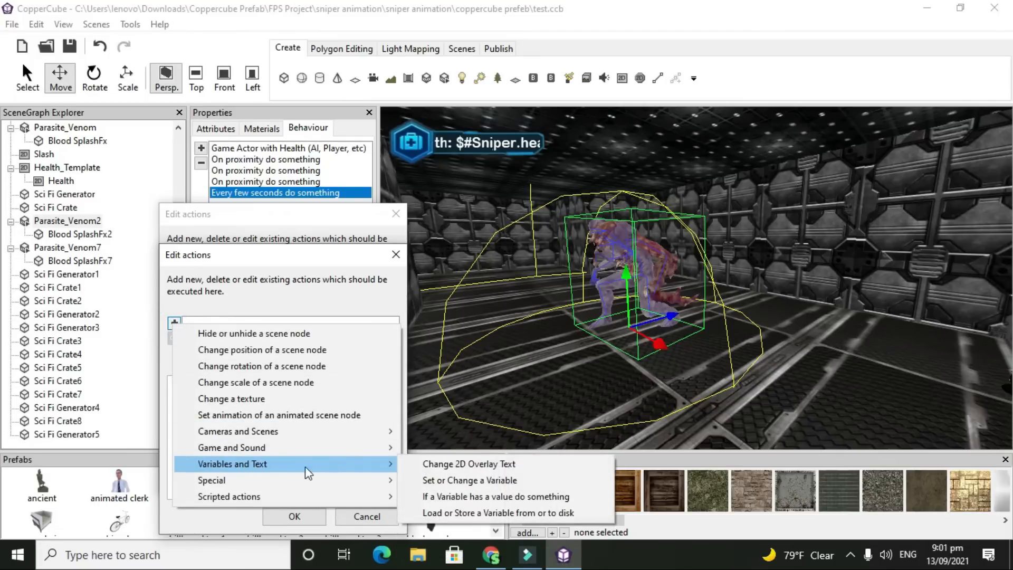
pyautogui.click(442, 499)
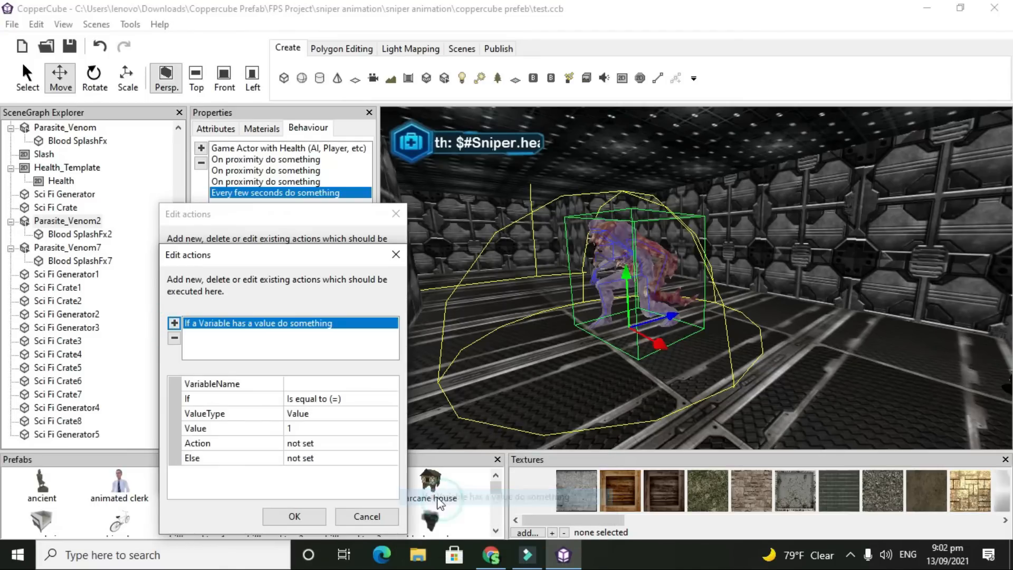
pyautogui.click(309, 385)
pyautogui.write('enemyAction')
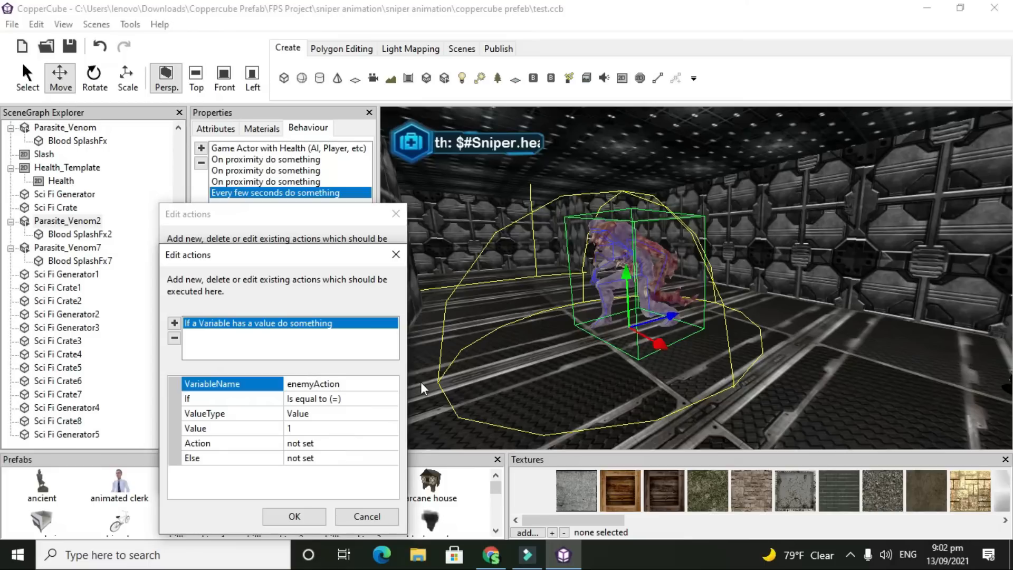
pyautogui.click(339, 437)
pyautogui.click(337, 429)
pyautogui.write('idle')
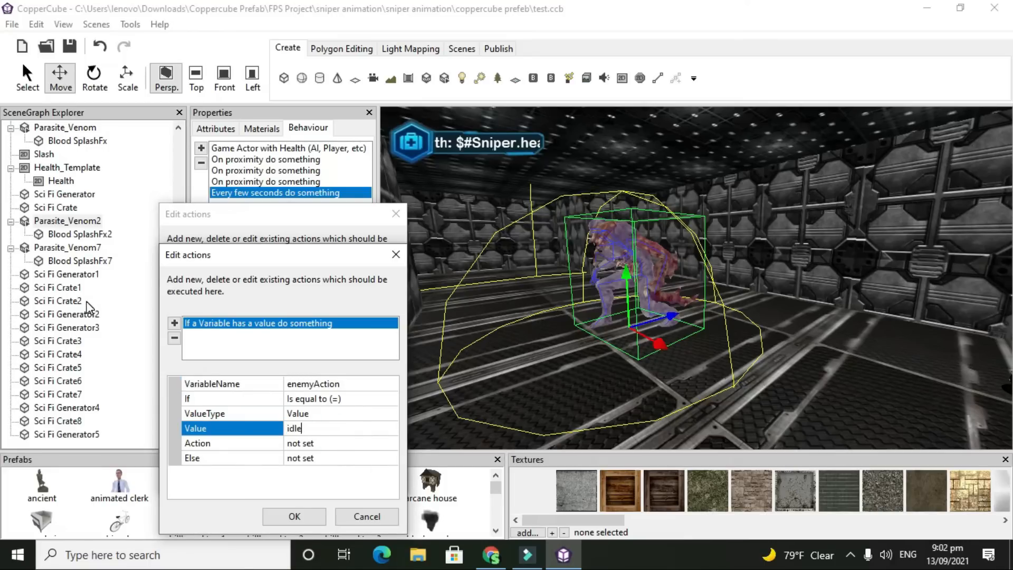
# Add a Set animation of an animated scene node action to the idle condition, targeting Parasite_Venom2
pyautogui.click(347, 448)
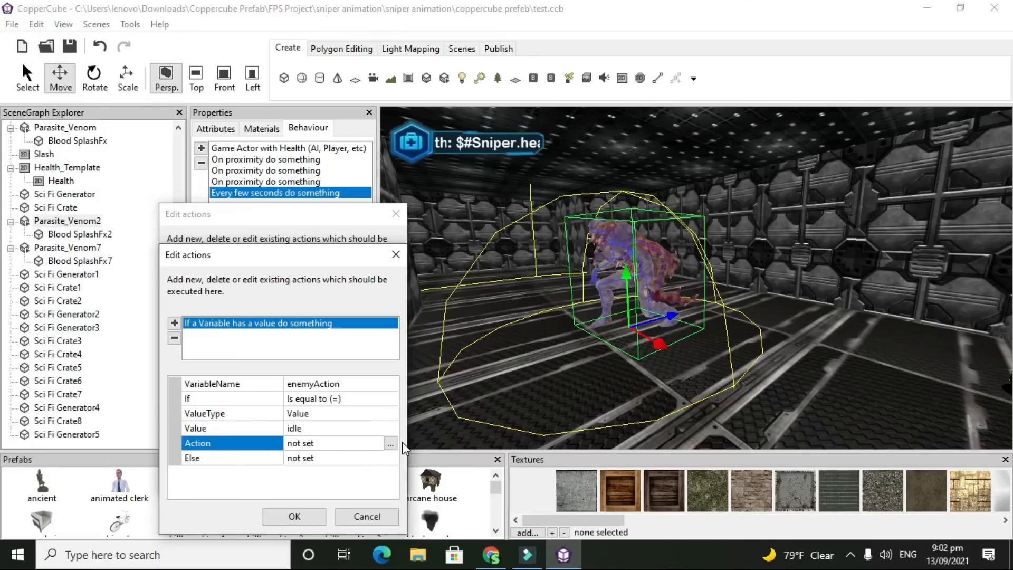
pyautogui.click(391, 445)
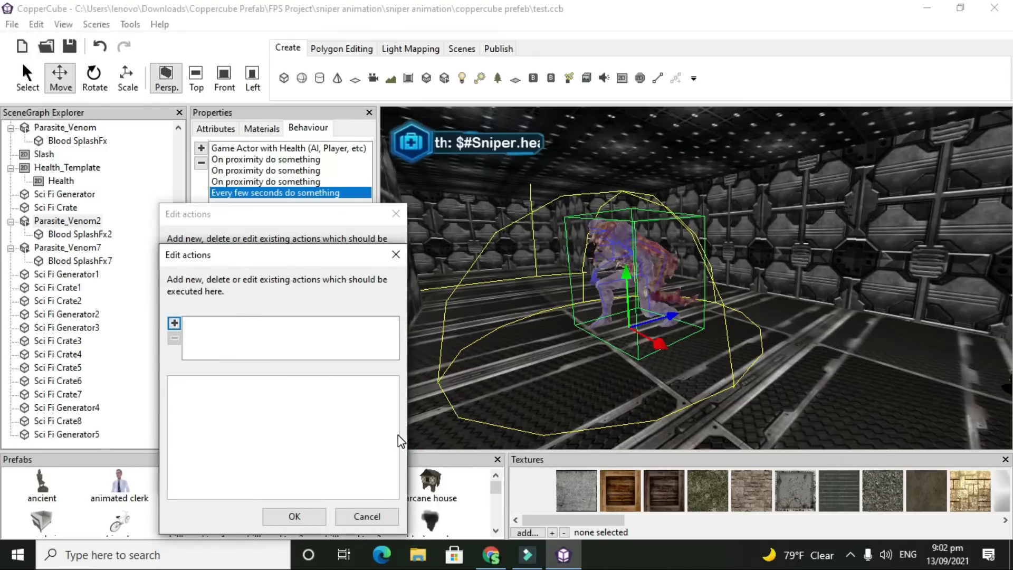
pyautogui.click(175, 323)
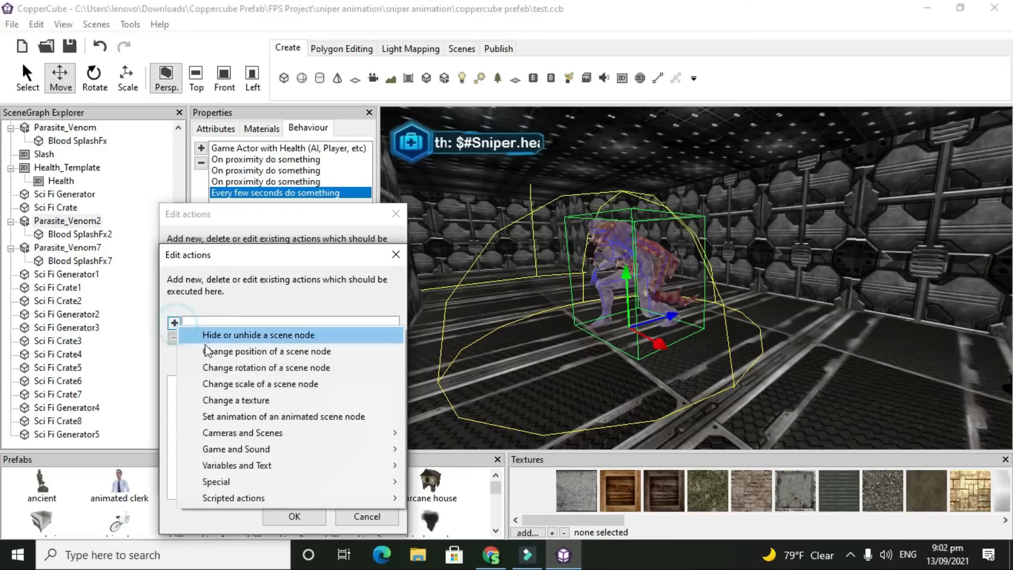
pyautogui.click(242, 417)
pyautogui.click(297, 384)
pyautogui.click(300, 385)
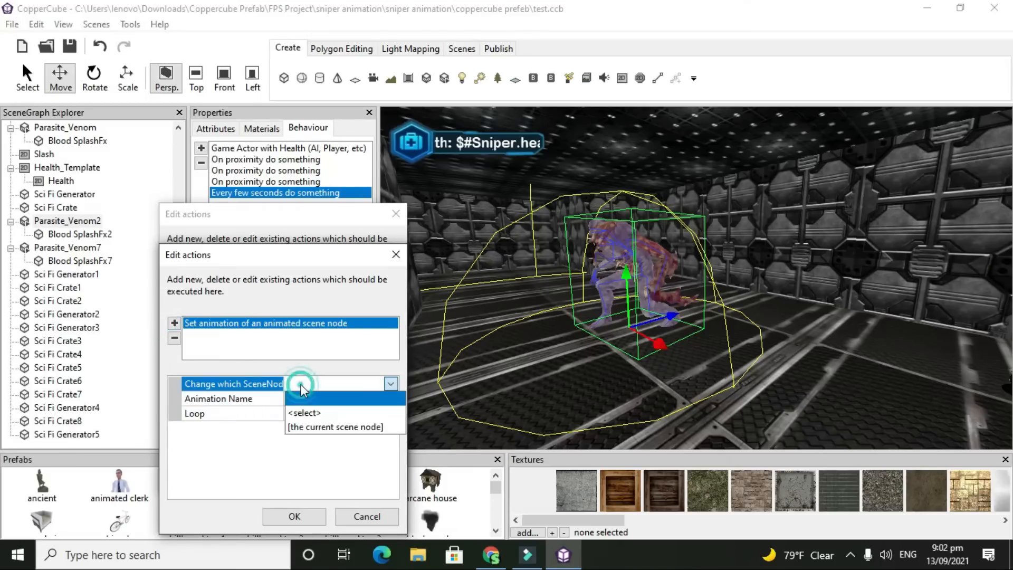
pyautogui.click(304, 412)
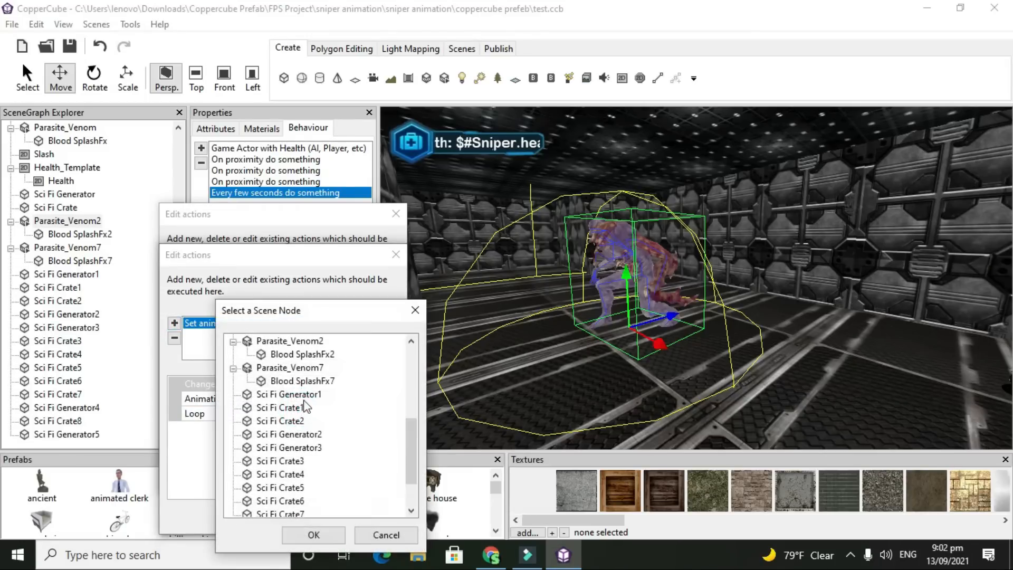
pyautogui.click(306, 343)
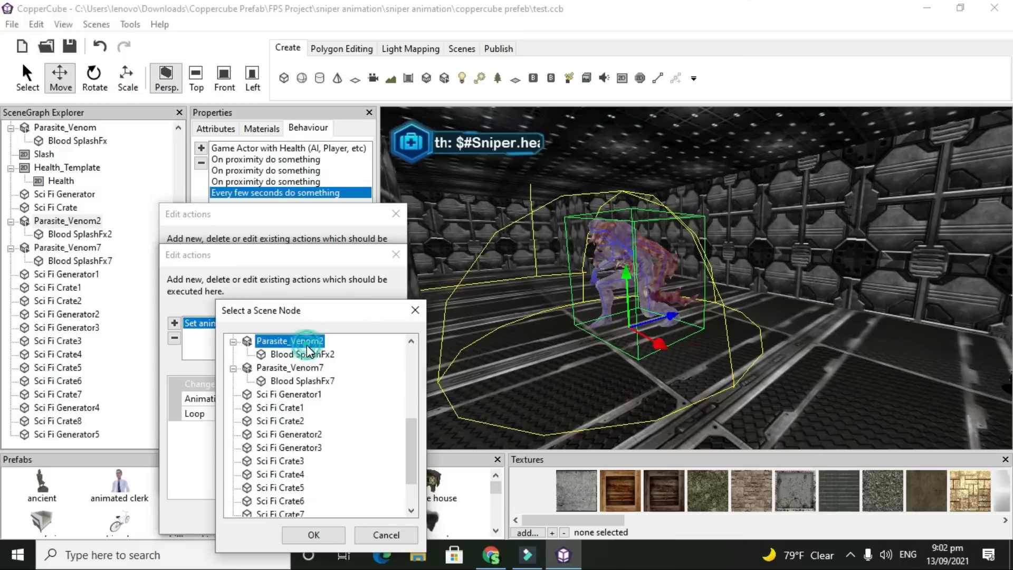
pyautogui.click(314, 536)
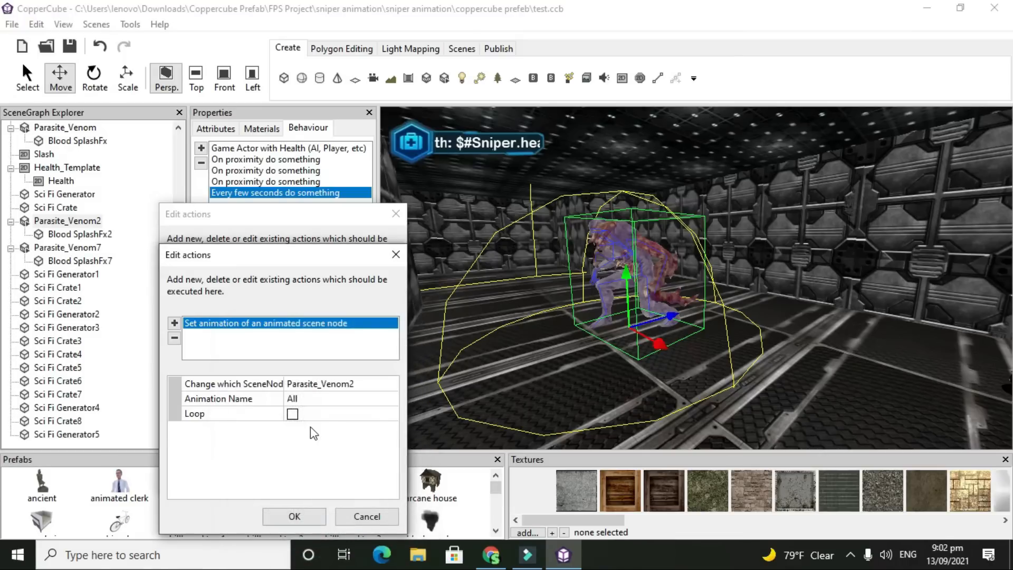
# Set the action's animation to Idle with looping enabled and accept it
pyautogui.click(316, 404)
pyautogui.click(316, 404)
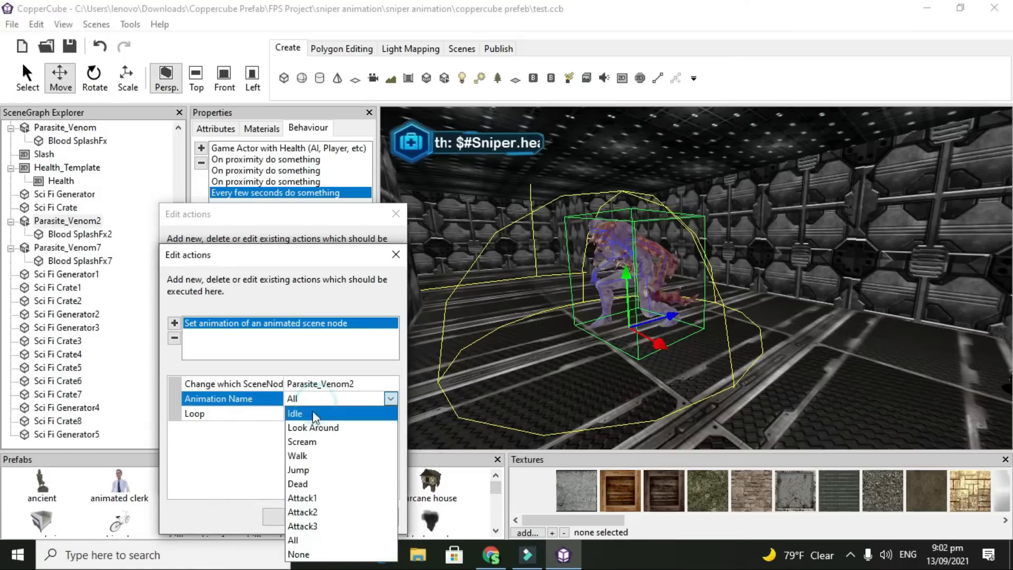
pyautogui.click(315, 415)
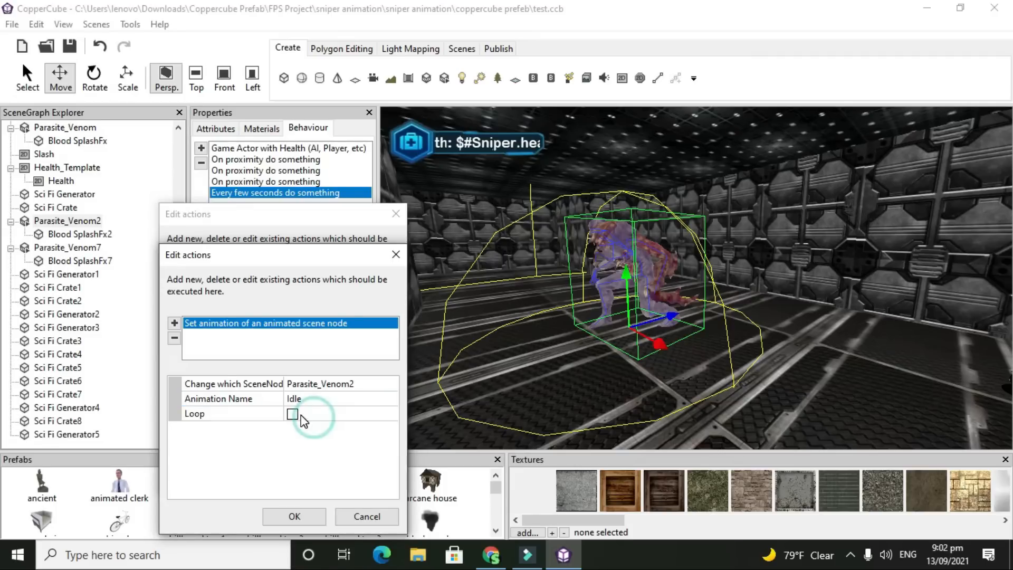
pyautogui.click(294, 414)
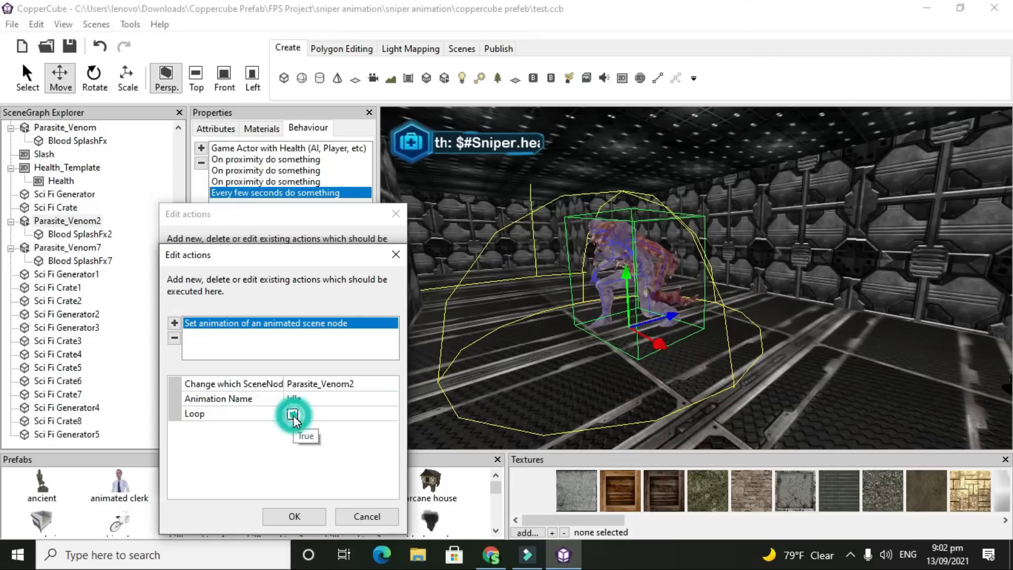
pyautogui.click(288, 516)
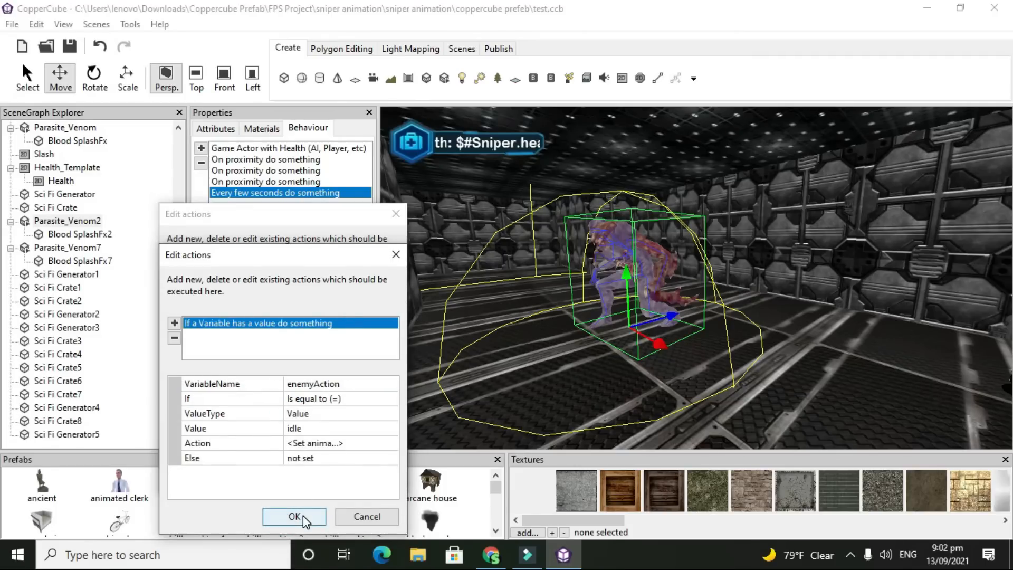
# Accept the nested idle condition and the behaviour's action list, and save the project
pyautogui.click(303, 515)
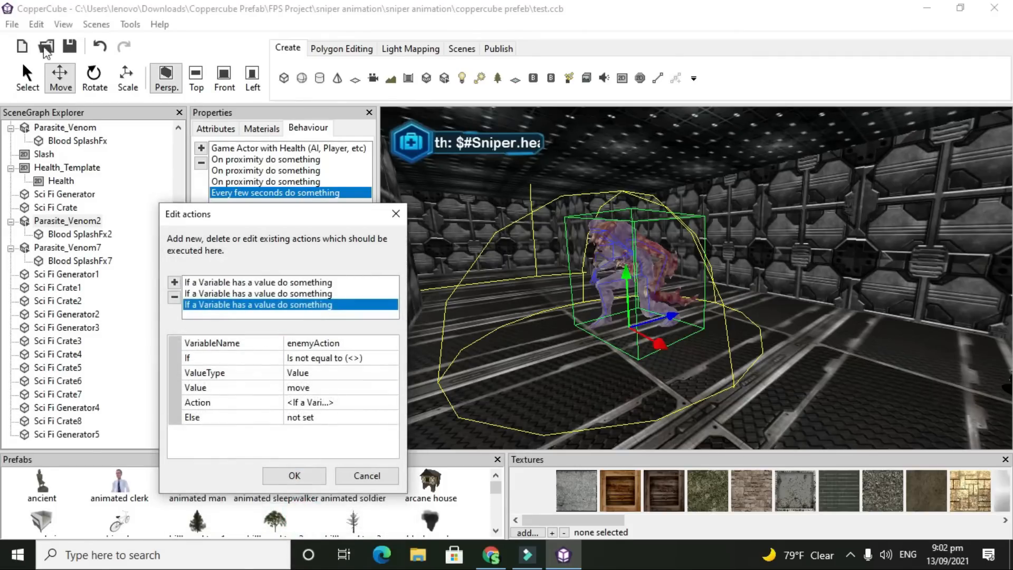
pyautogui.click(74, 54)
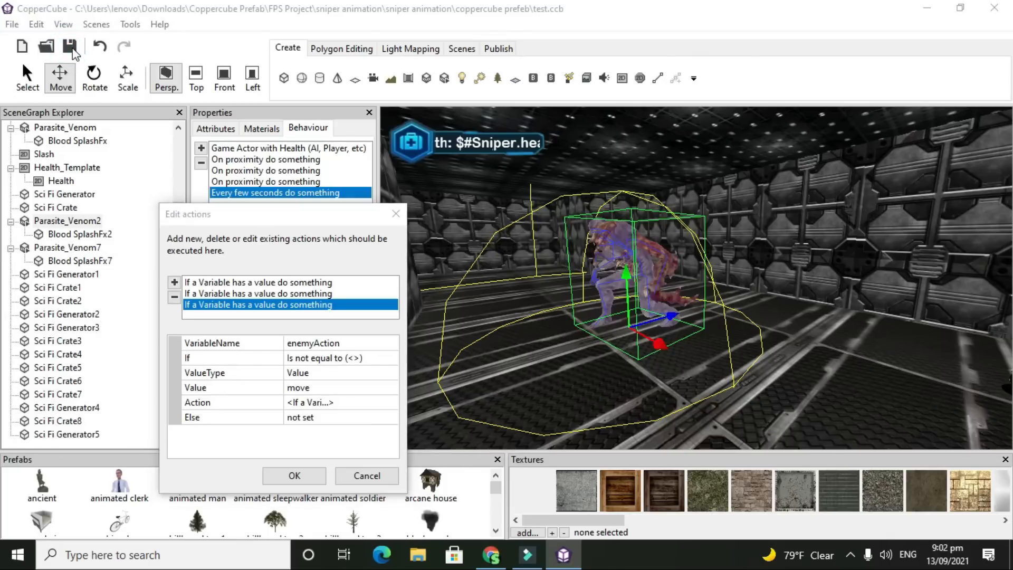
pyautogui.click(297, 475)
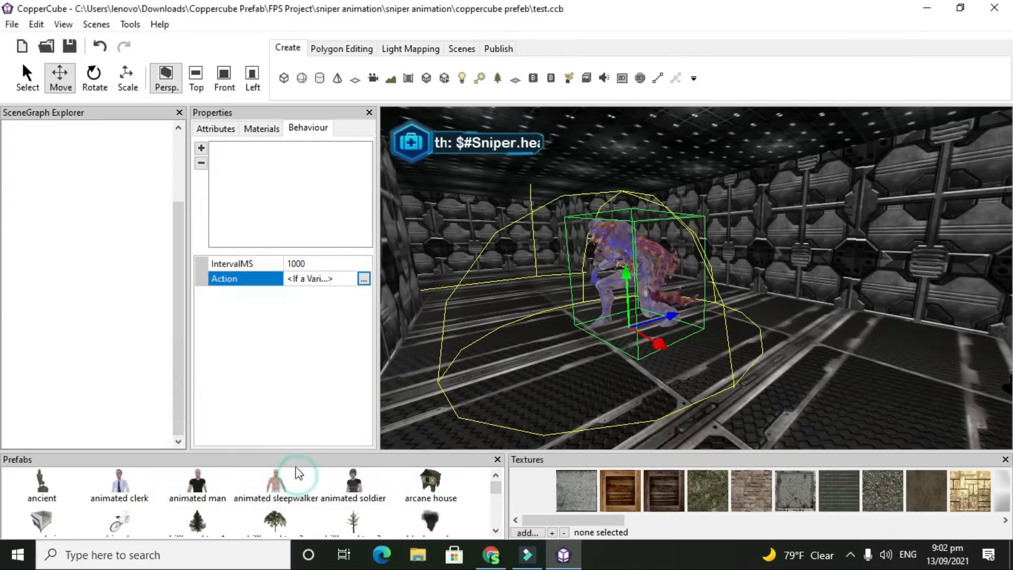
pyautogui.click(69, 45)
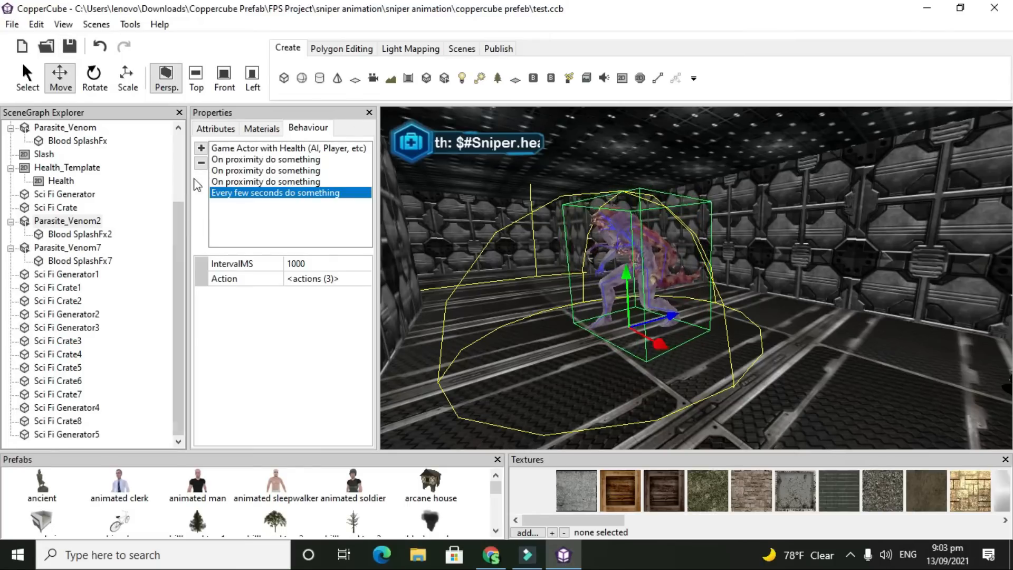
# Add another On proximity do something behaviour to Parasite_Venom2 with a distance of 120
pyautogui.click(201, 150)
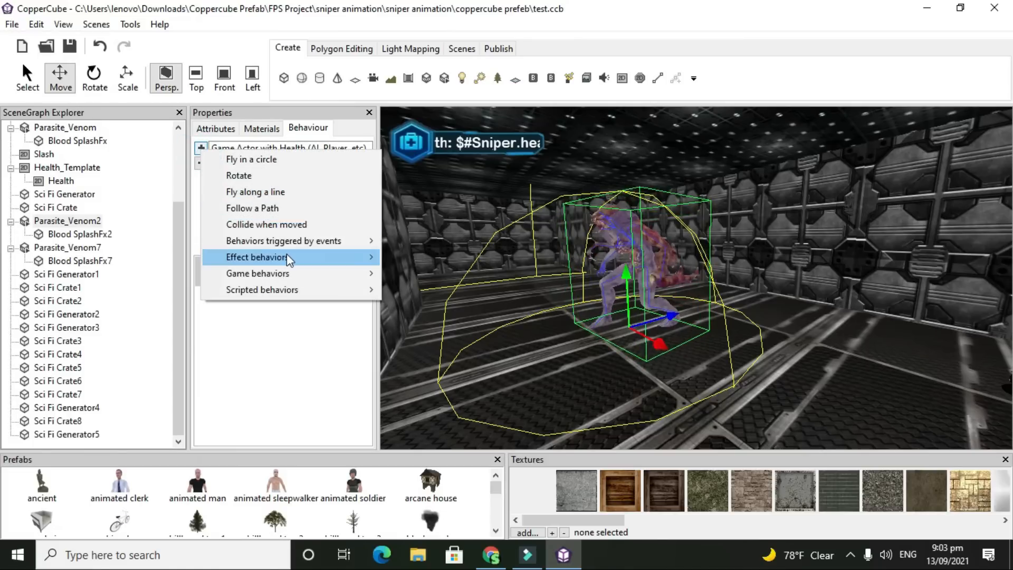
pyautogui.moveTo(314, 244)
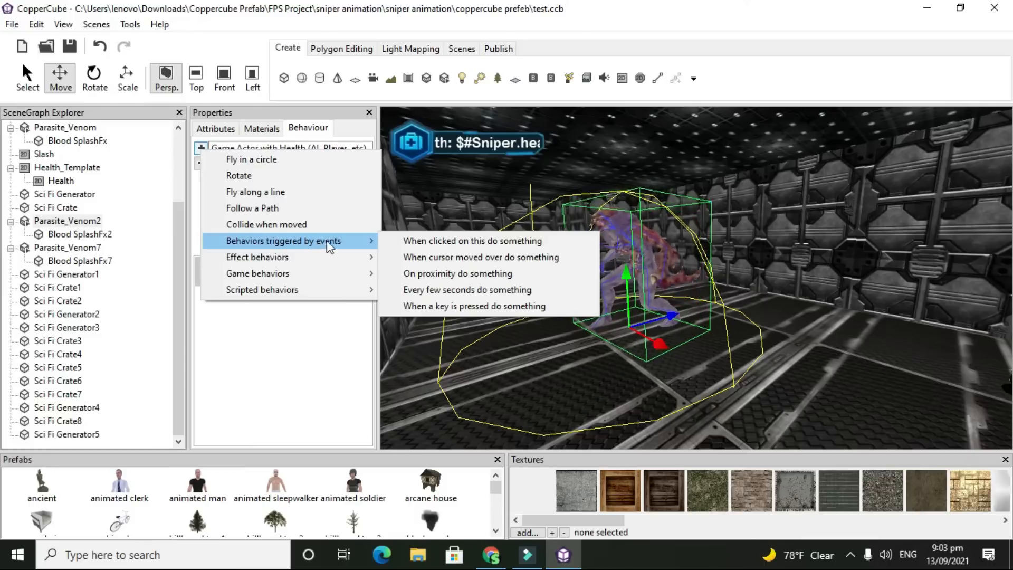
pyautogui.click(426, 273)
pyautogui.click(328, 277)
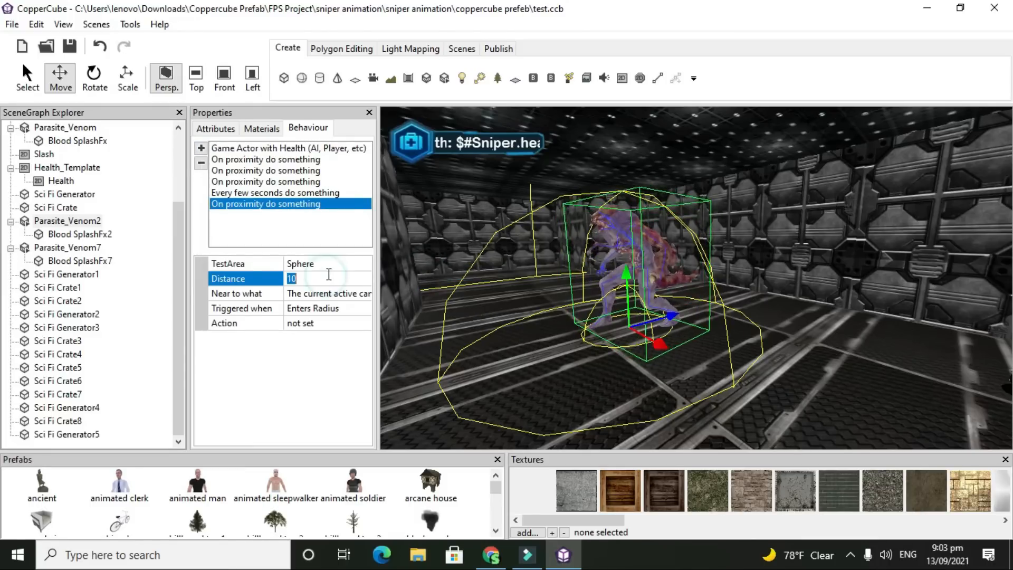
pyautogui.write('120')
pyautogui.press('Return')
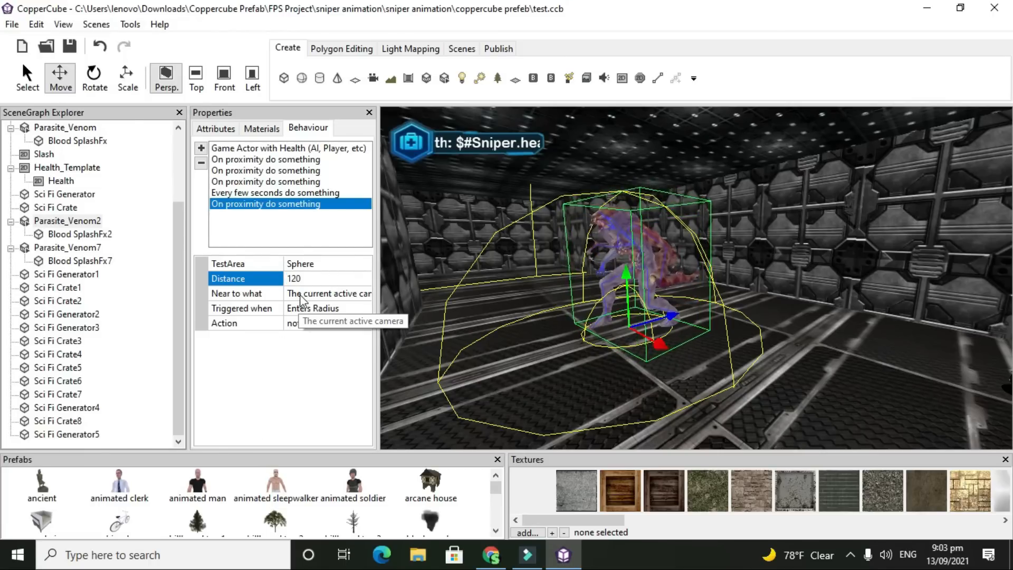
# Make the new proximity behaviour react to a scene node, choosing FPS Camera as the node to be near
pyautogui.click(304, 294)
pyautogui.click(306, 295)
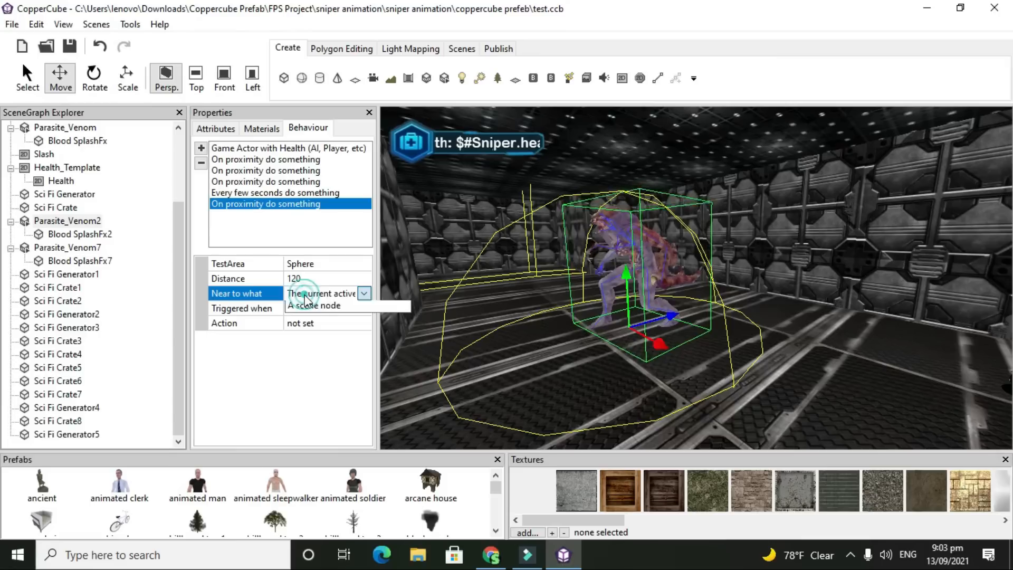
pyautogui.click(299, 326)
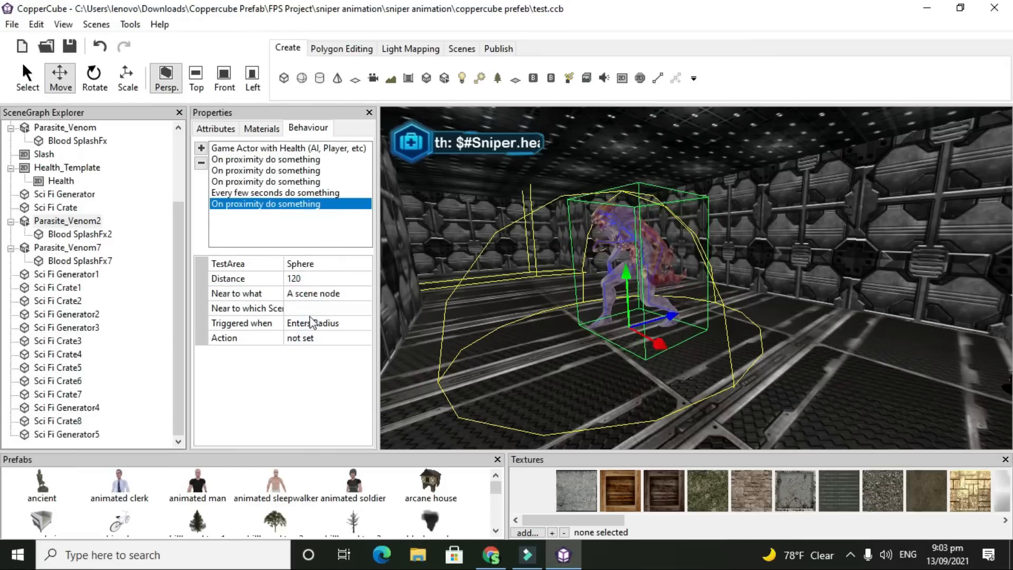
pyautogui.click(314, 312)
pyautogui.click(315, 313)
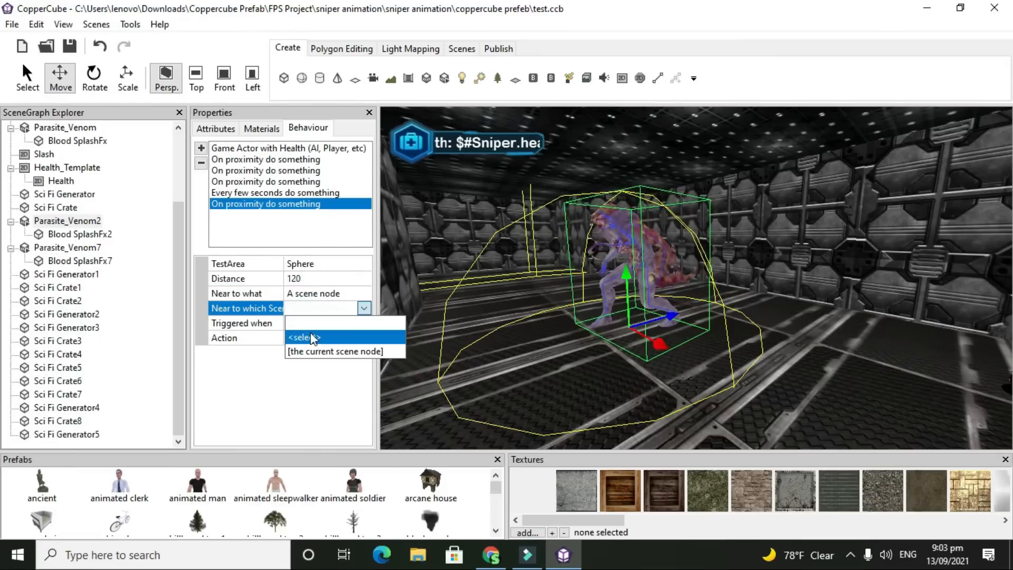
pyautogui.click(311, 337)
pyautogui.scroll(4, 155, 183)
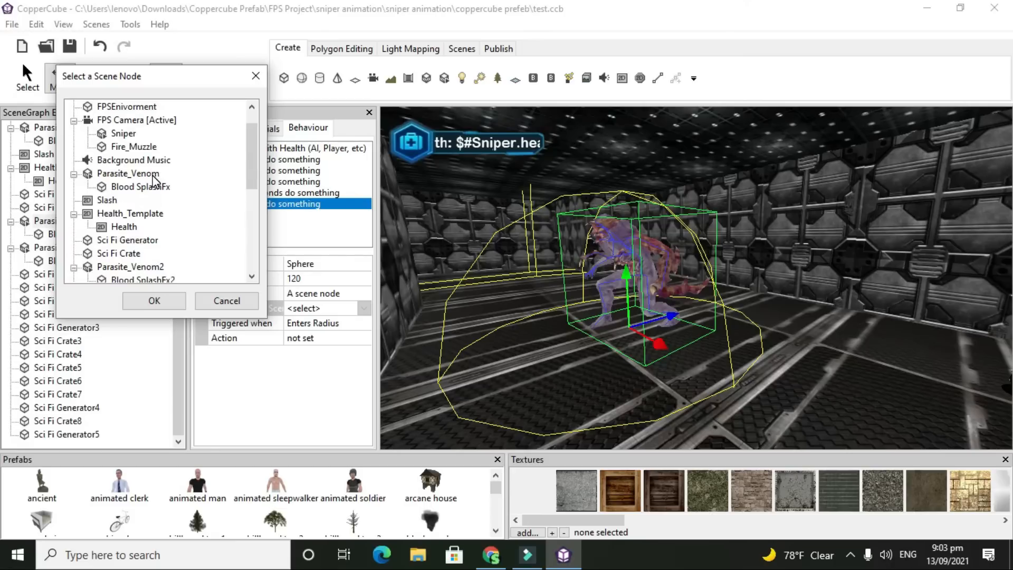
pyautogui.click(149, 121)
pyautogui.click(154, 300)
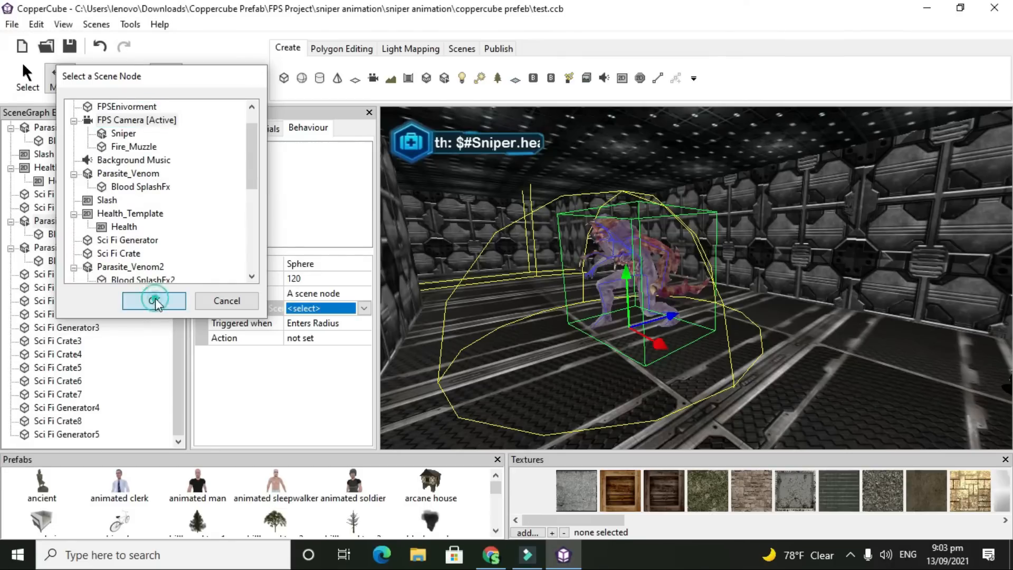
# Set the proximity behaviour to trigger on Leaves Radius and save the project
pyautogui.click(338, 323)
pyautogui.click(363, 323)
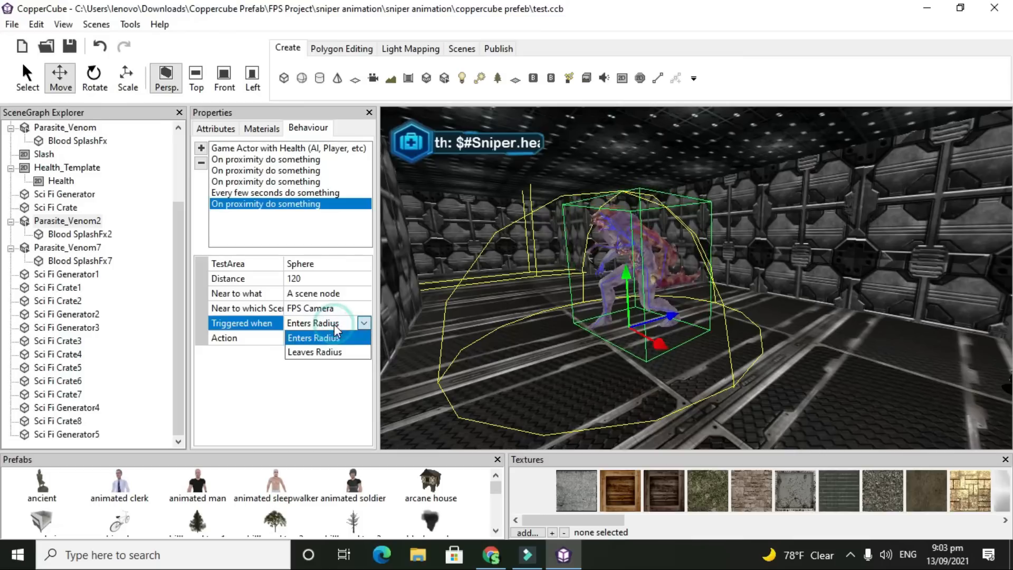
pyautogui.click(306, 355)
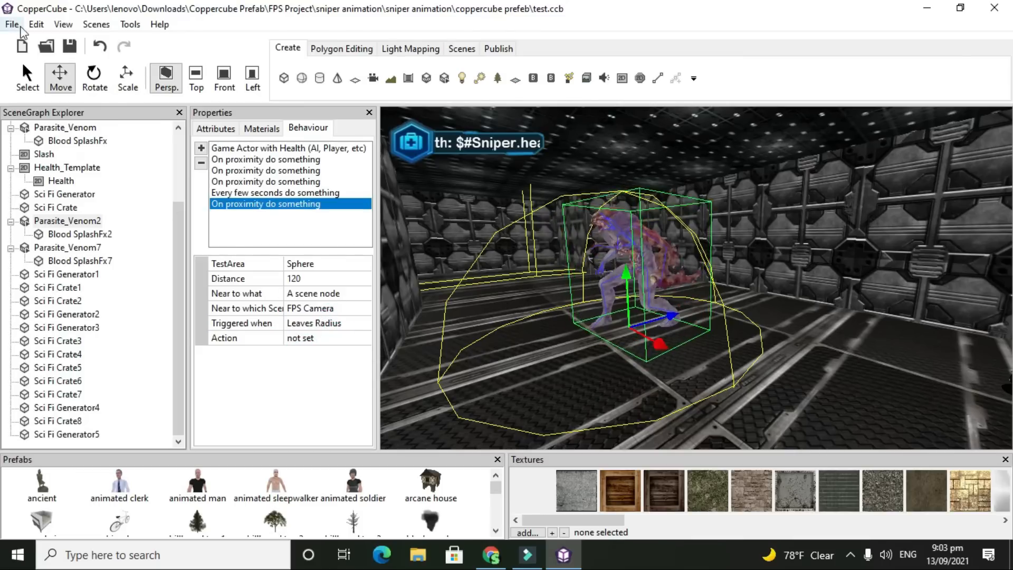
pyautogui.click(74, 48)
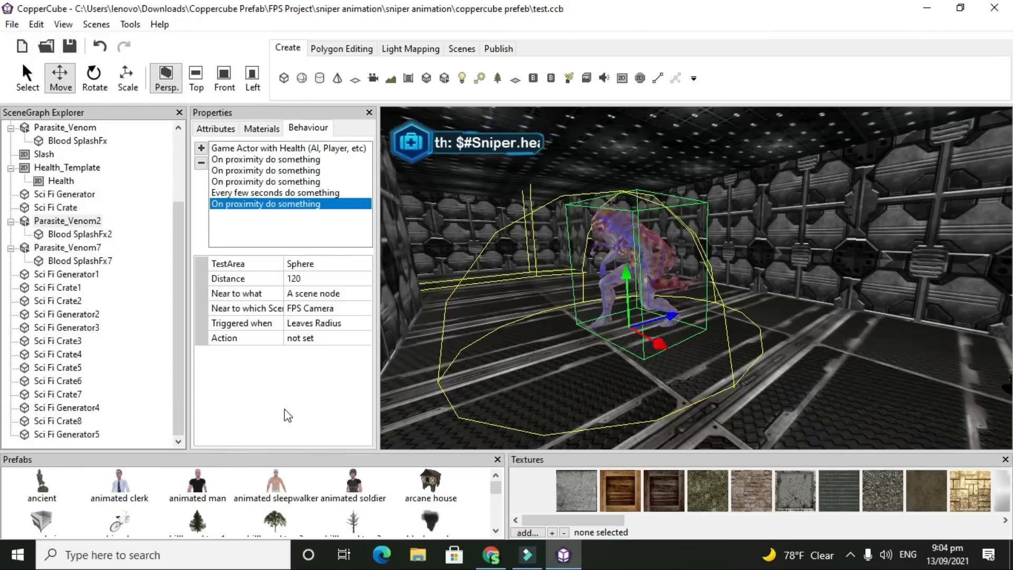
# Add a Set or Change a Variable action to the Leaves Radius proximity behaviour
pyautogui.click(317, 338)
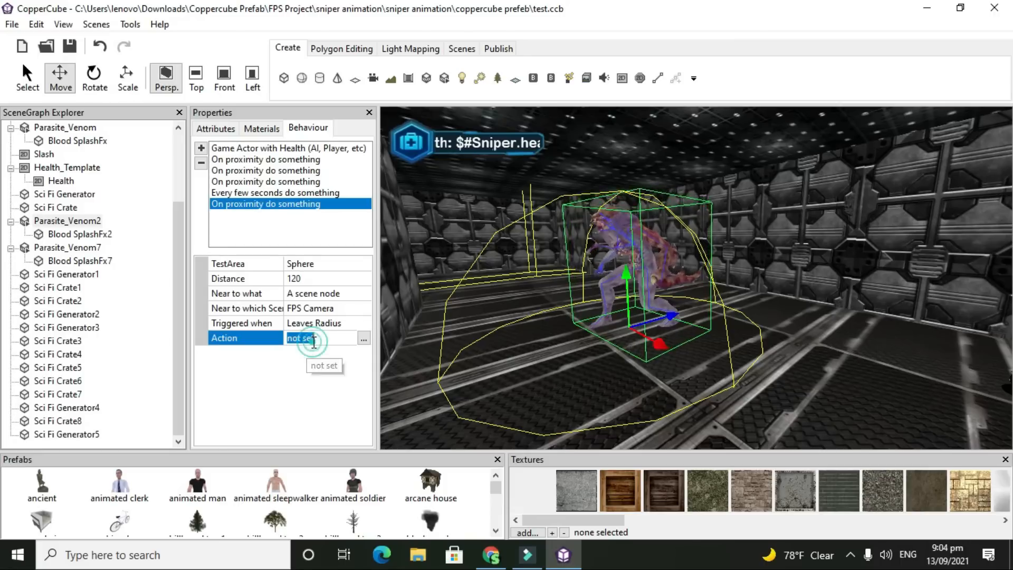
pyautogui.click(364, 339)
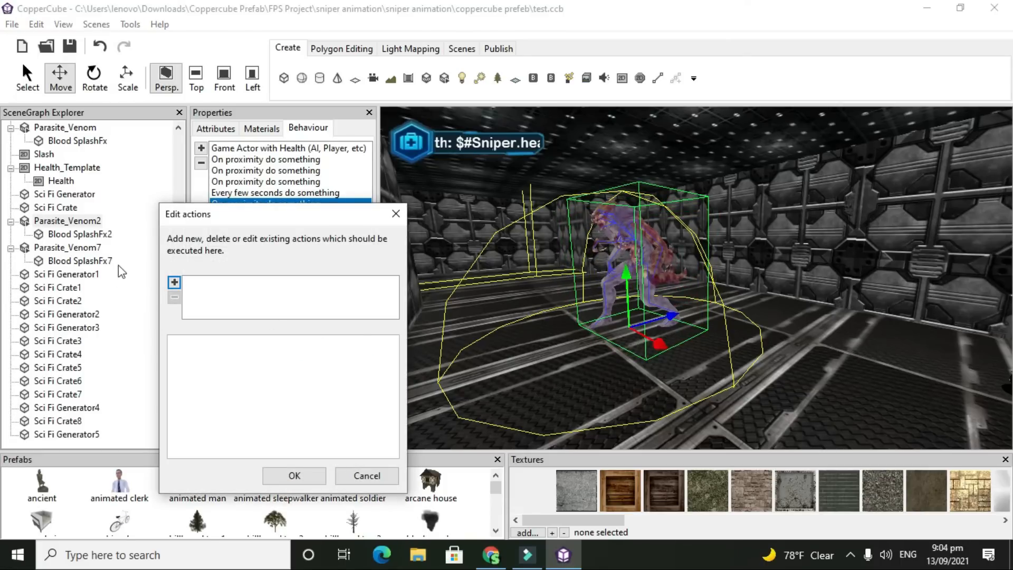
pyautogui.click(174, 282)
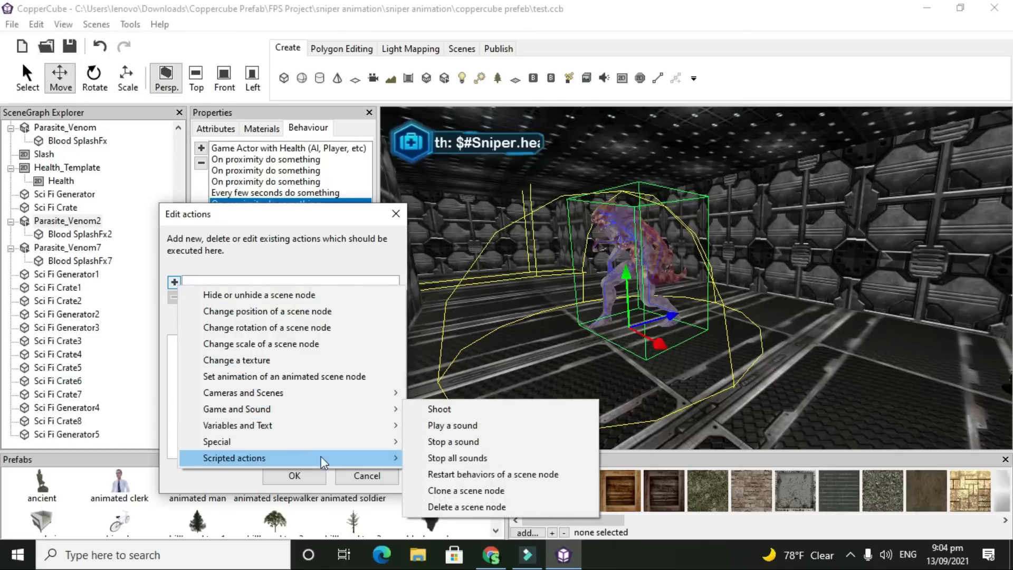
pyautogui.moveTo(356, 455)
pyautogui.moveTo(389, 425)
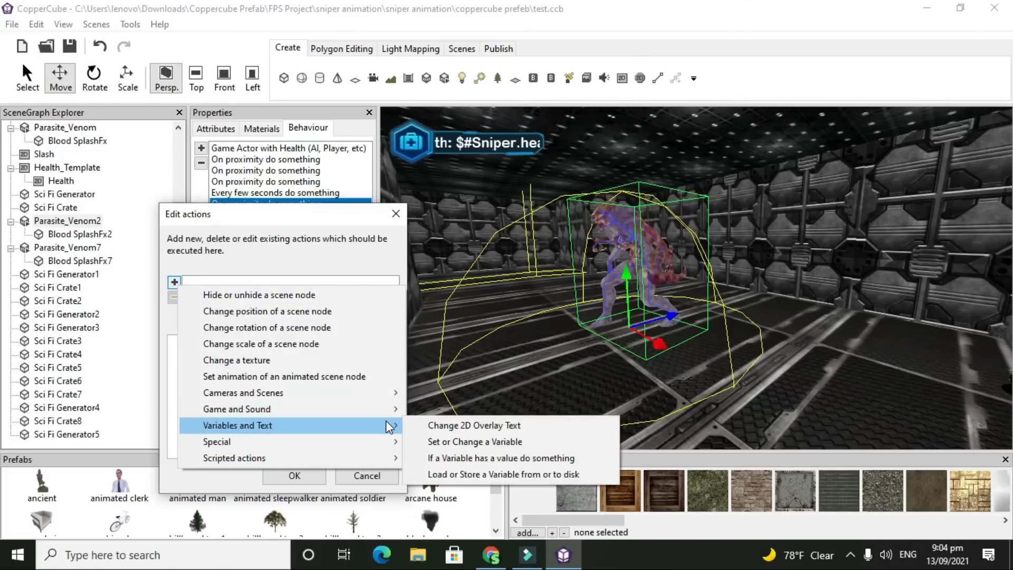
pyautogui.click(428, 443)
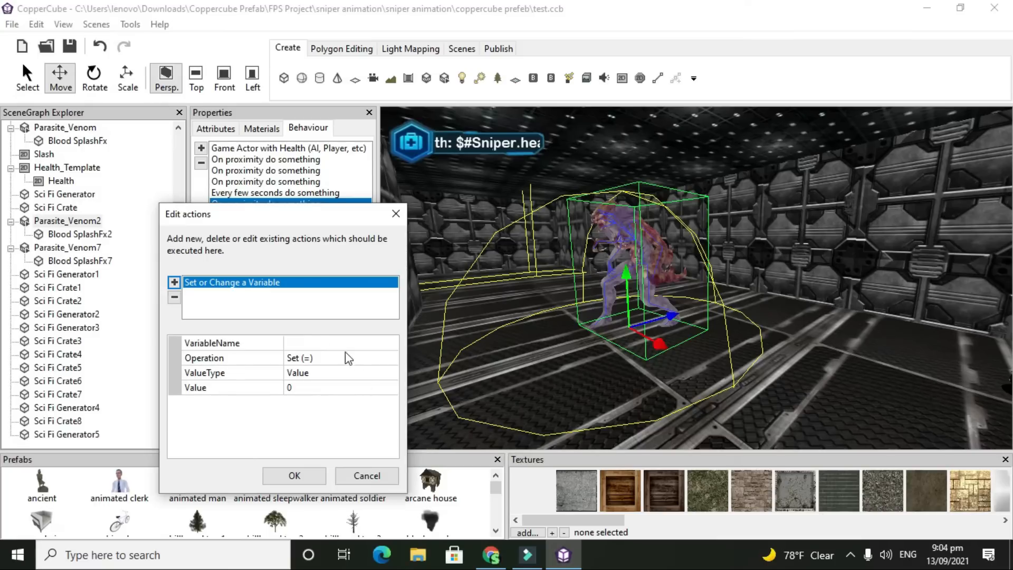
# Make the action set the variable enemyAction to idle and accept the action list
pyautogui.click(324, 344)
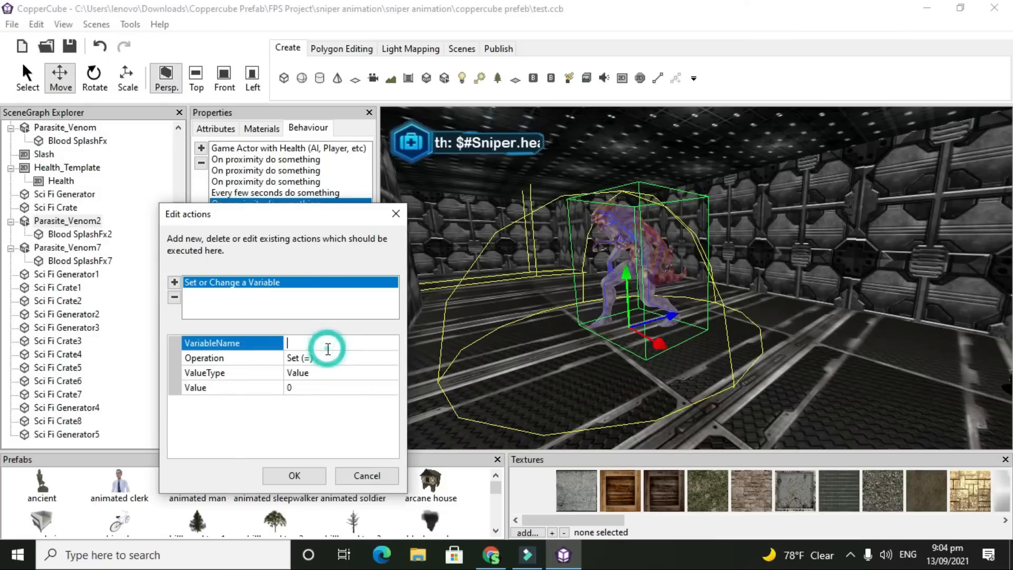
pyautogui.write('enemyAction')
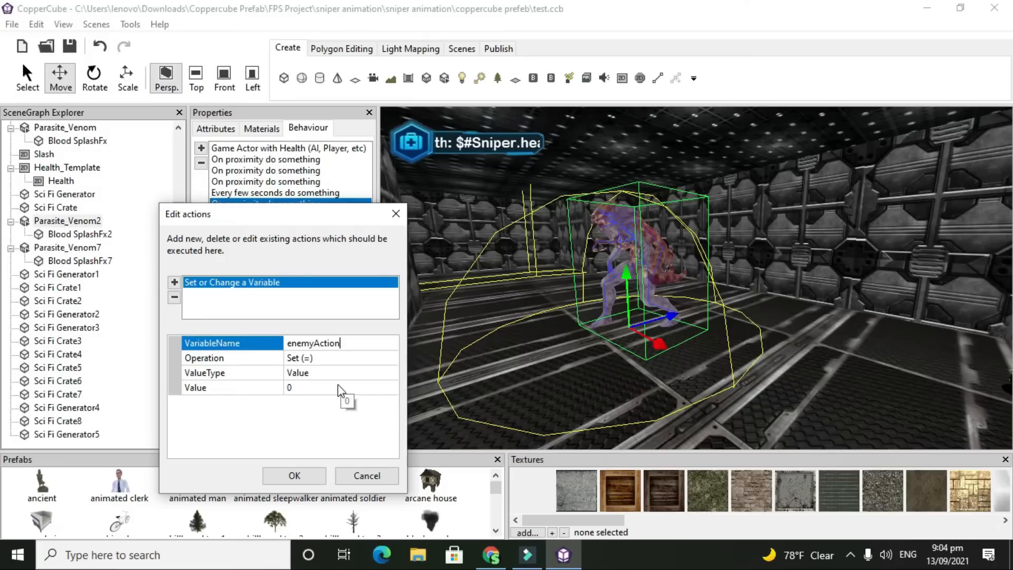
pyautogui.click(292, 387)
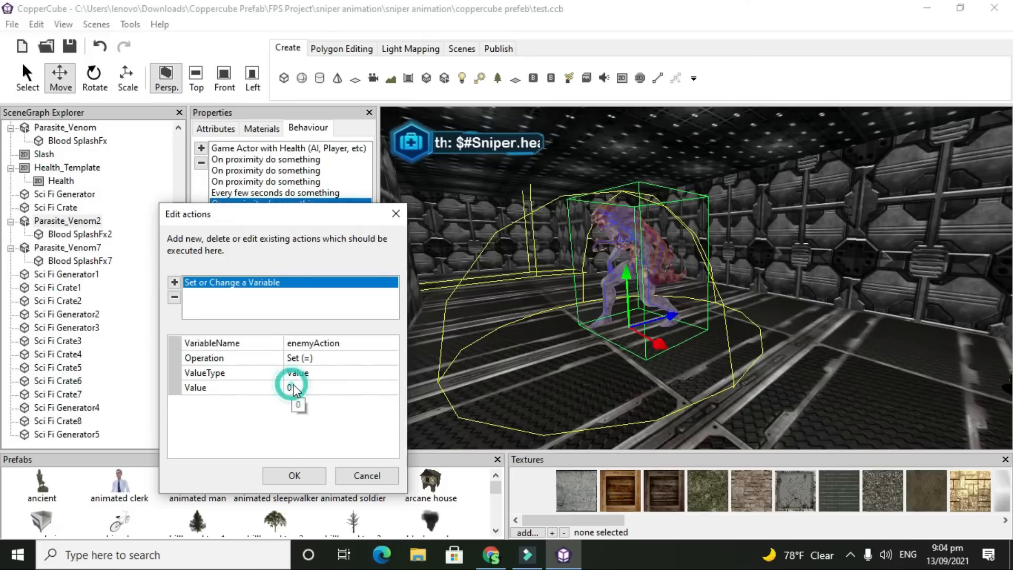
pyautogui.click(293, 388)
pyautogui.write('1')
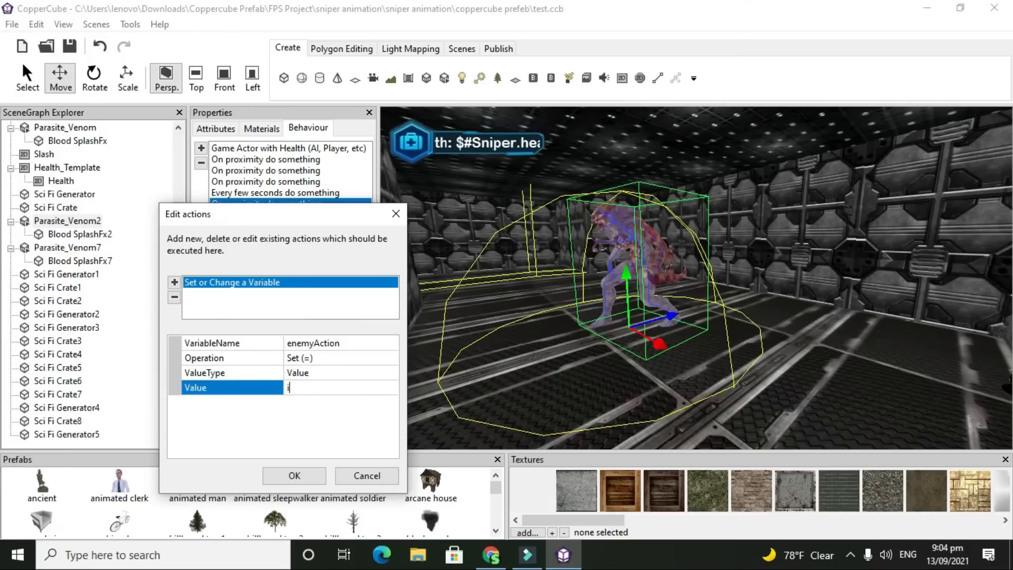
pyautogui.write('dle')
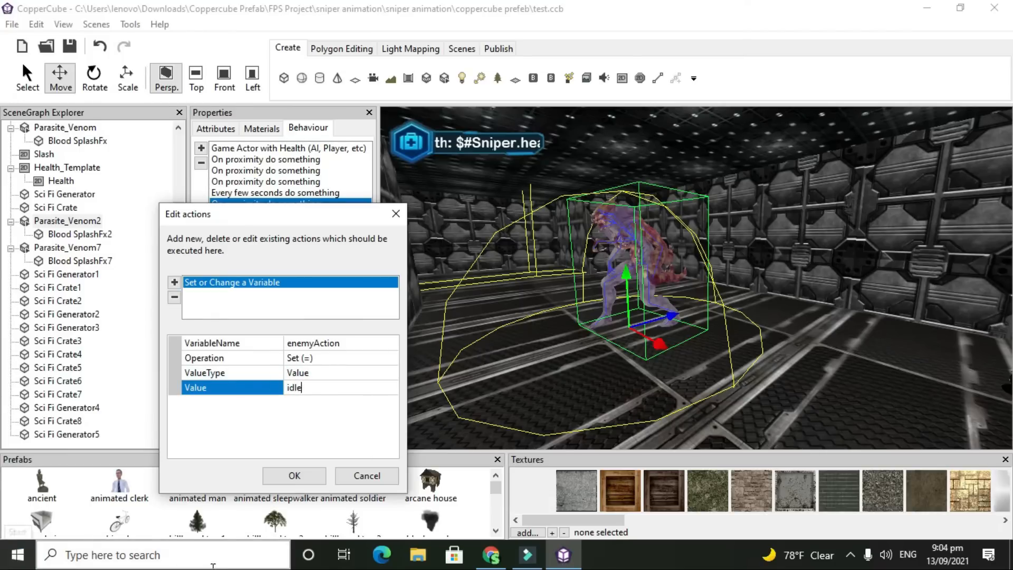
pyautogui.click(294, 476)
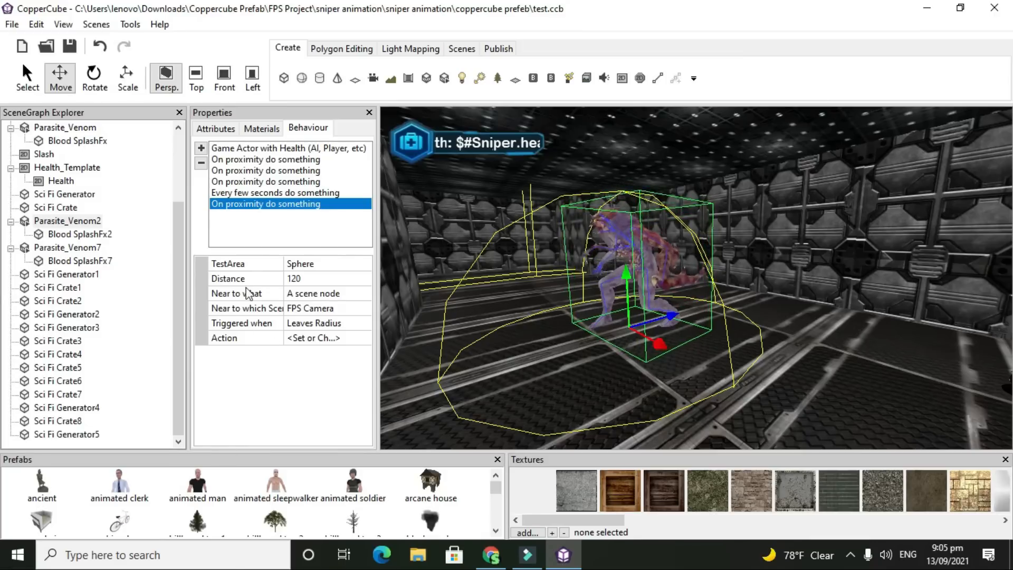
# Add the scripted SM Animated Healthbar behaviour to Parasite_Venom2 and save the project
pyautogui.click(201, 150)
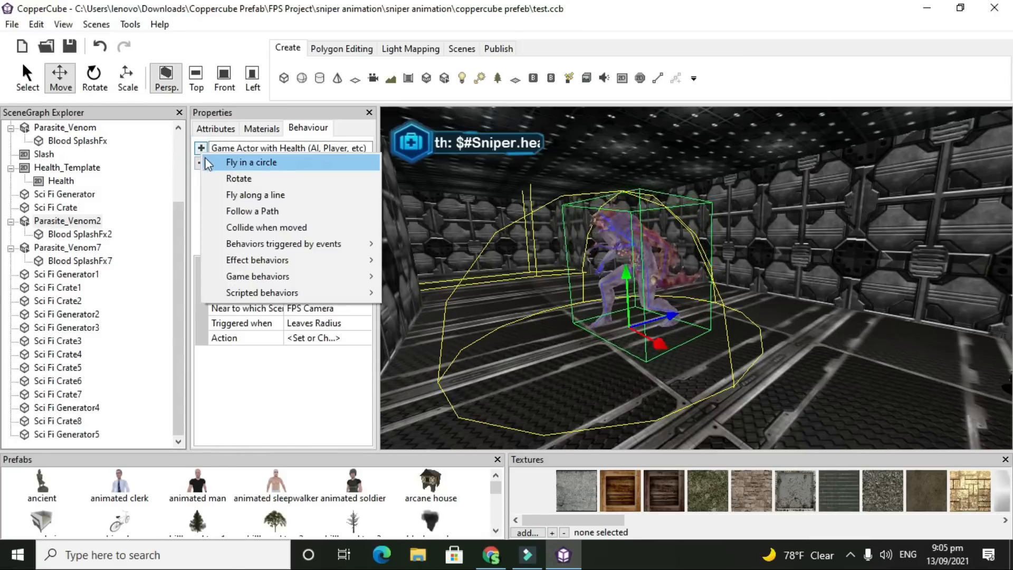
pyautogui.moveTo(258, 293)
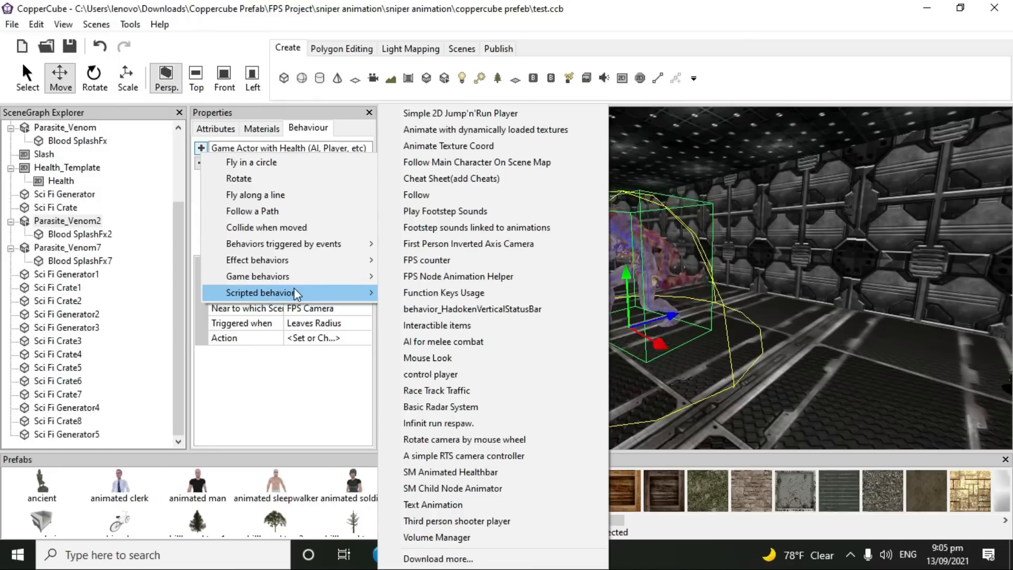
pyautogui.click(494, 469)
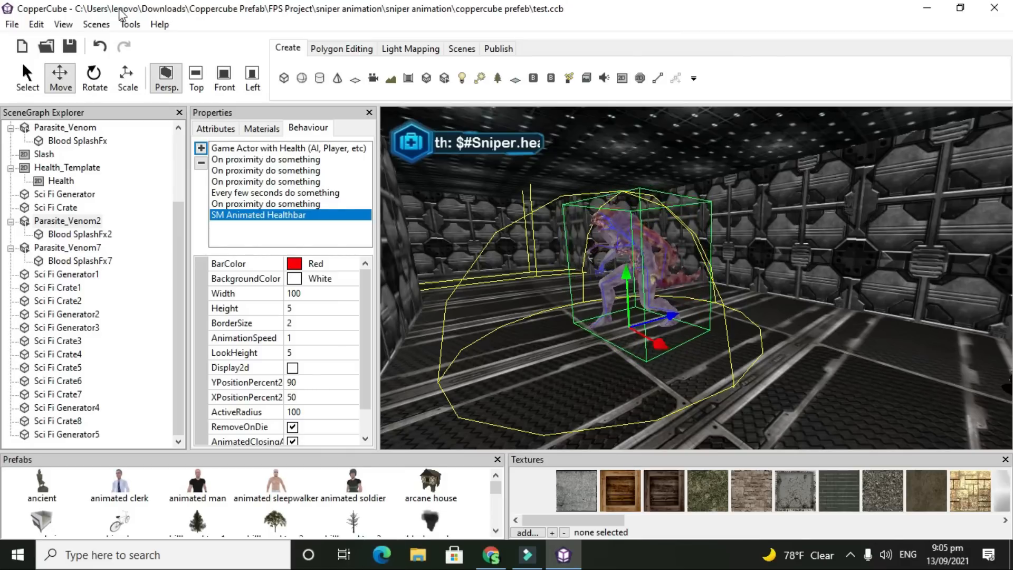
pyautogui.click(69, 45)
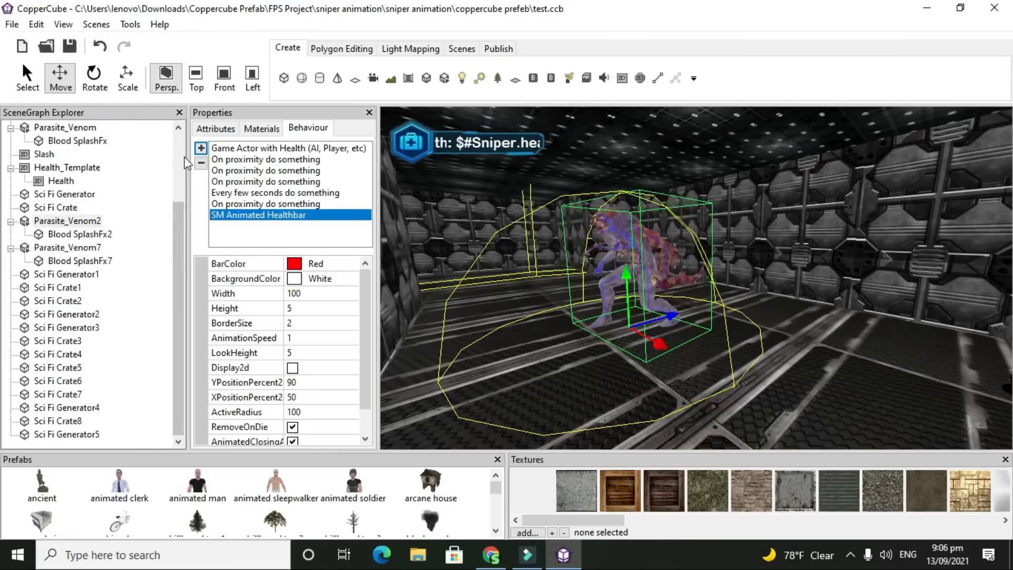
# Add a Collide when moved behaviour to Parasite_Venom2 with a size of 12.0, 13.0, 12.0
pyautogui.click(201, 149)
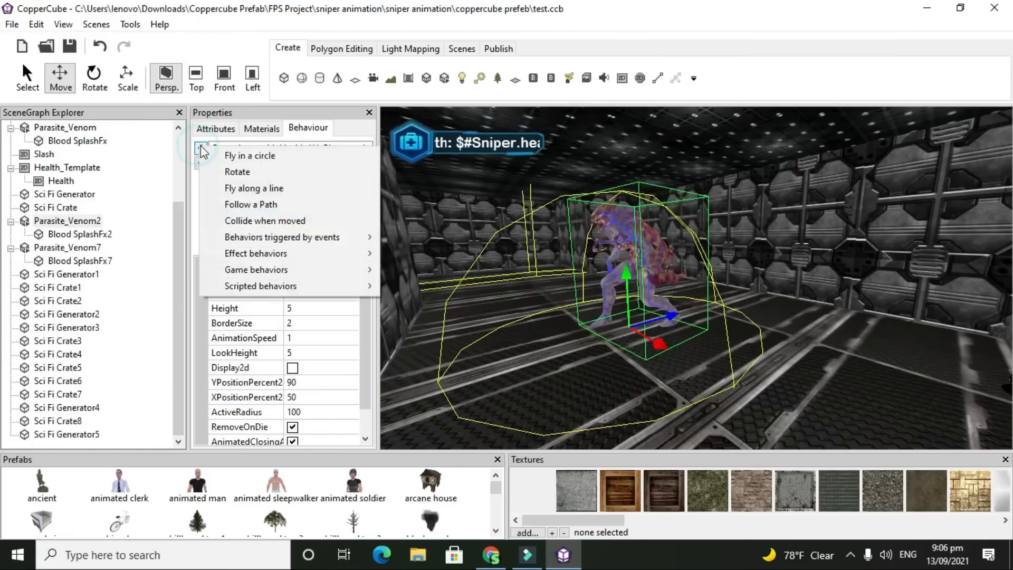
pyautogui.click(287, 221)
pyautogui.click(298, 265)
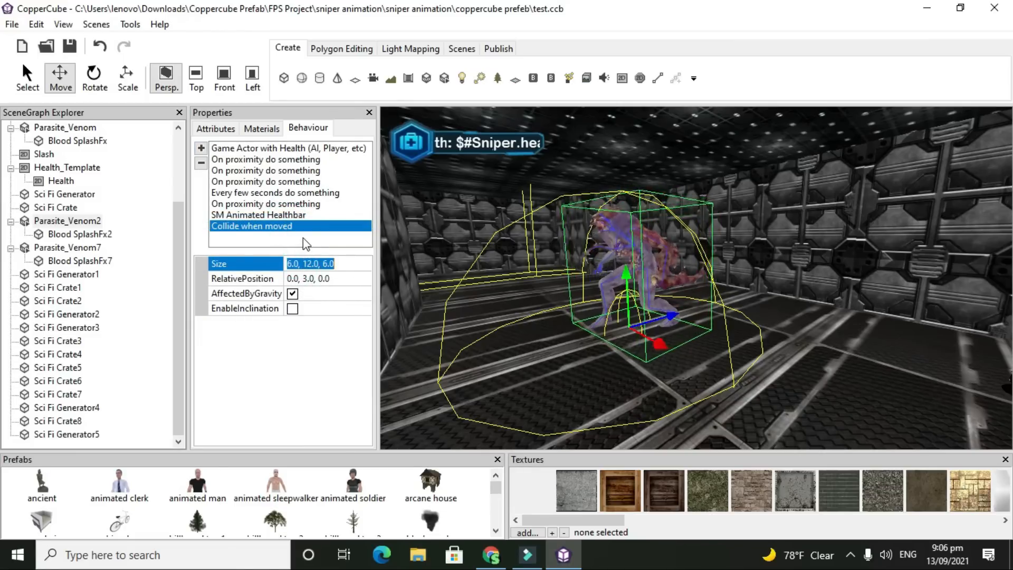
pyautogui.click(287, 264)
pyautogui.moveTo(292, 263); pyautogui.dragTo(286, 262)
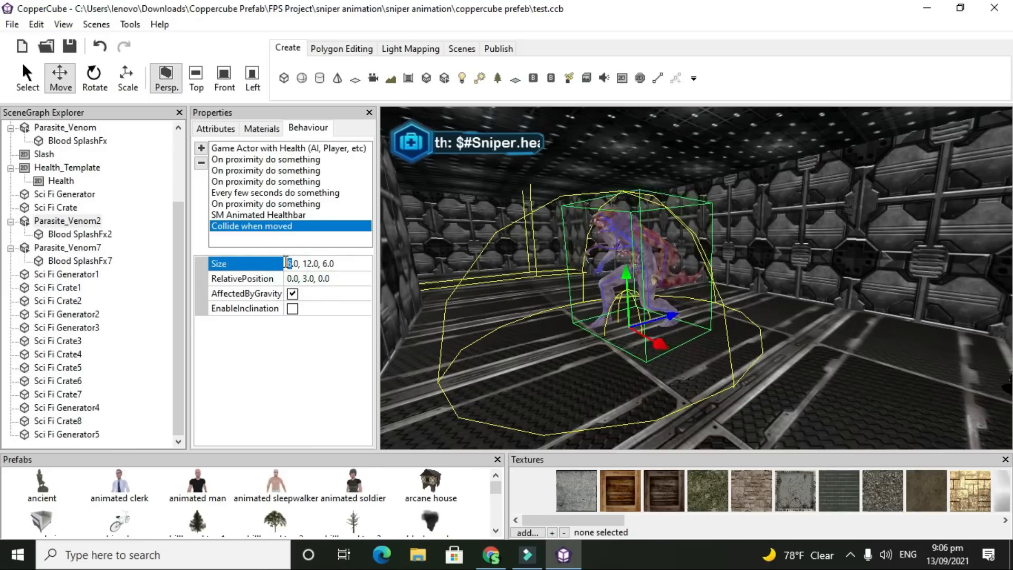
pyautogui.write('12')
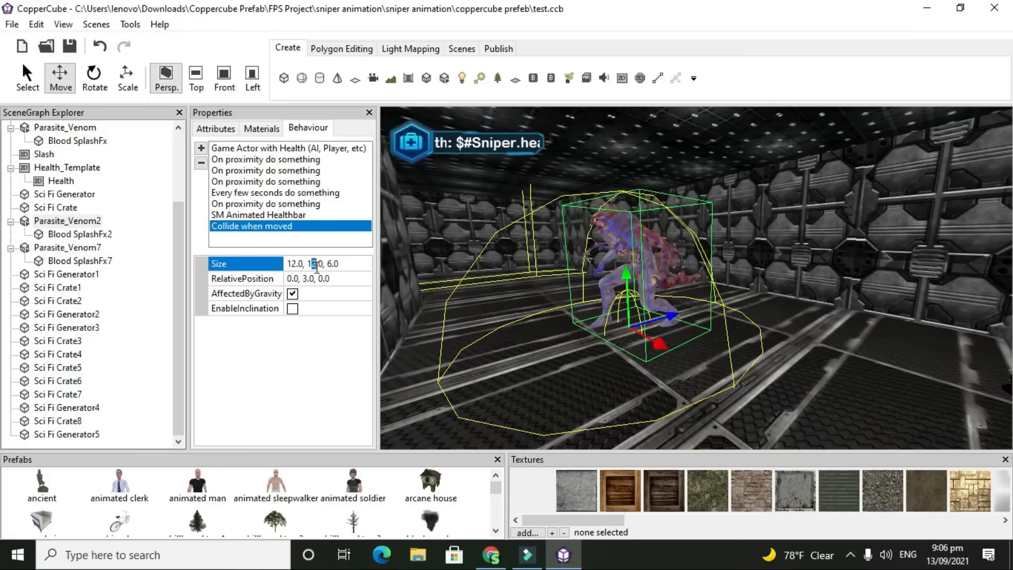
pyautogui.write('3')
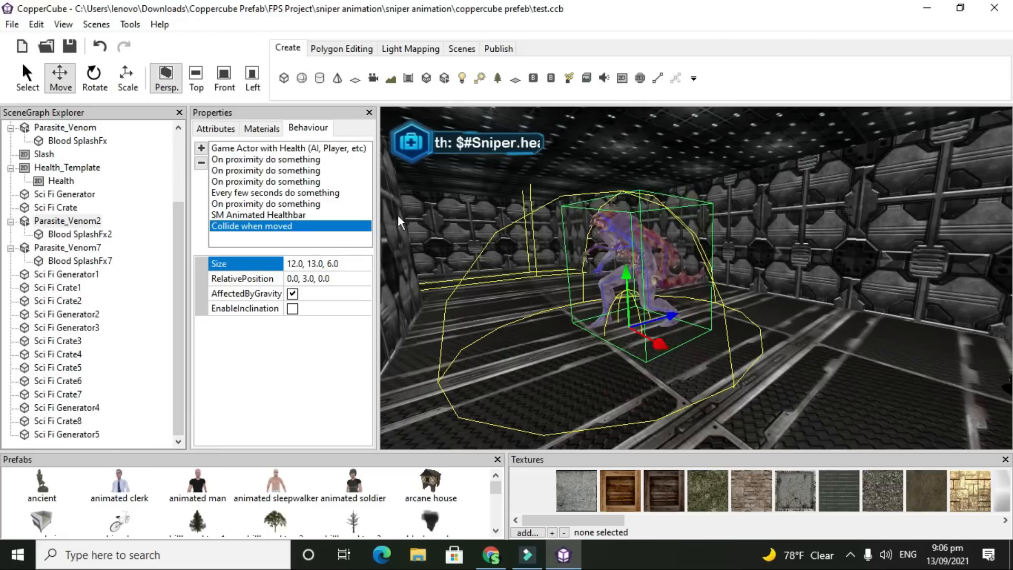
pyautogui.doubleClick(328, 265)
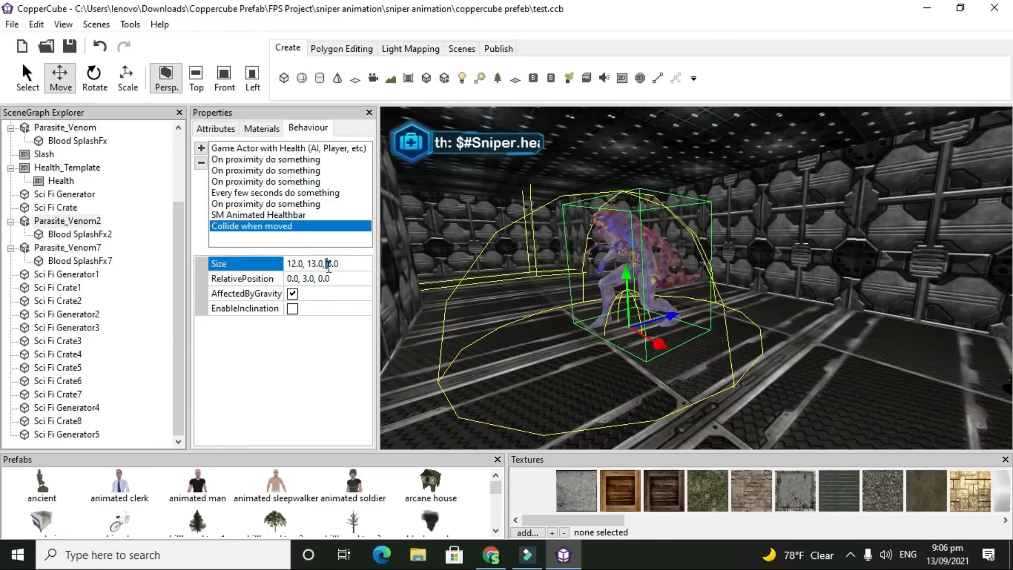
pyautogui.write('12')
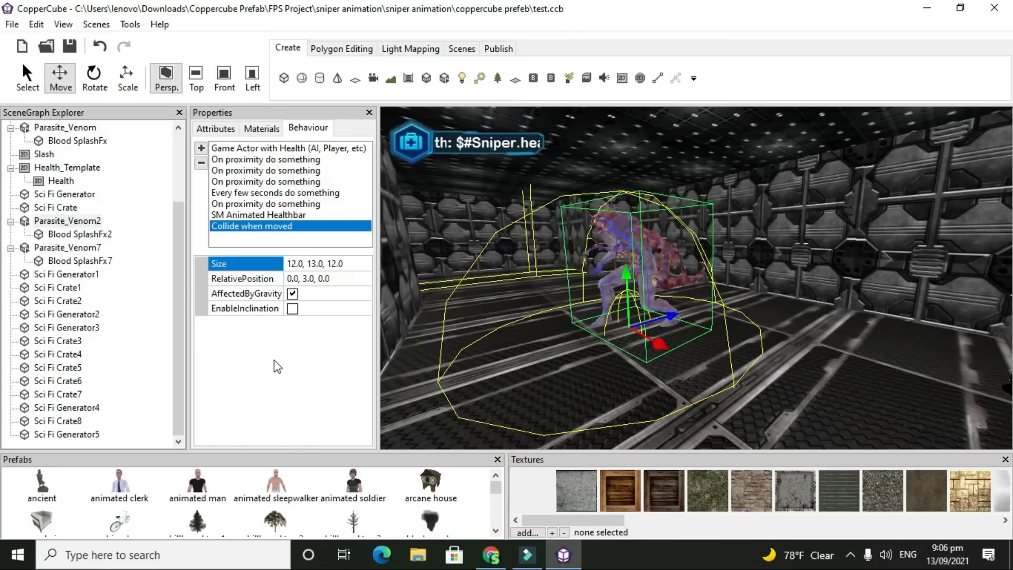
# Set the collision behaviour's relative position to 0.0, -13.0, 0.0 and save the project
pyautogui.click(306, 279)
pyautogui.doubleClick(305, 279)
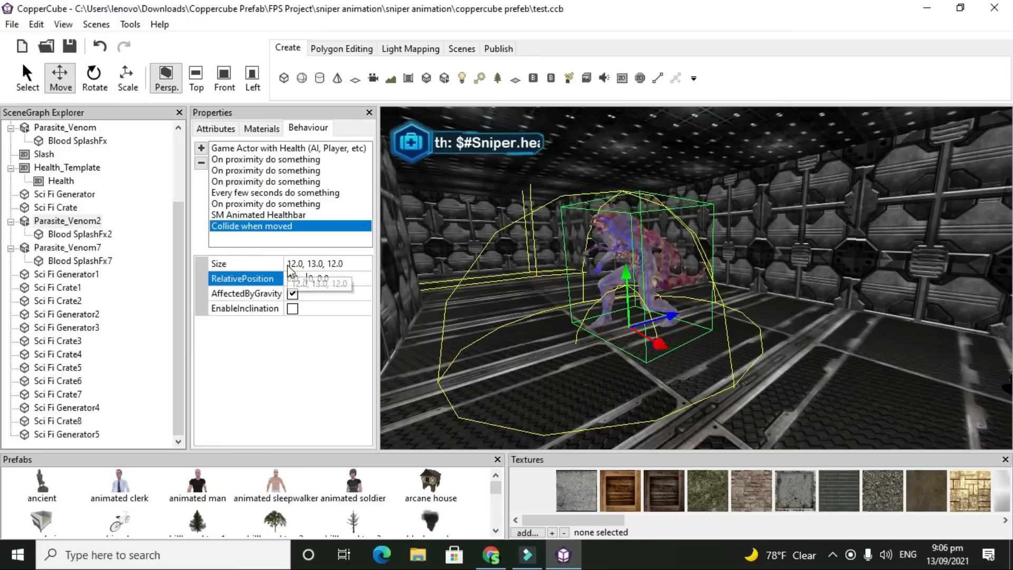
pyautogui.write('-13')
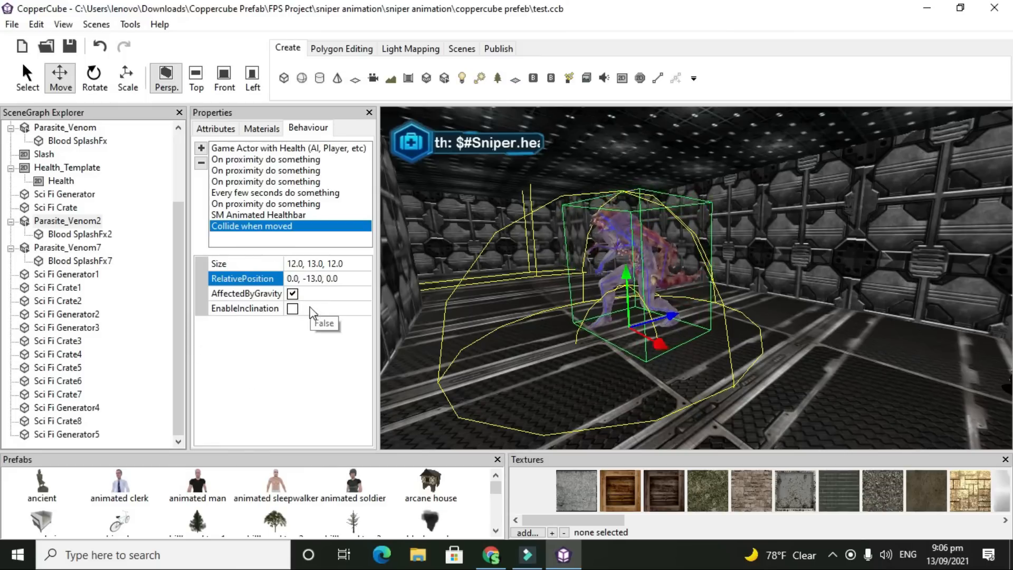
pyautogui.click(414, 215)
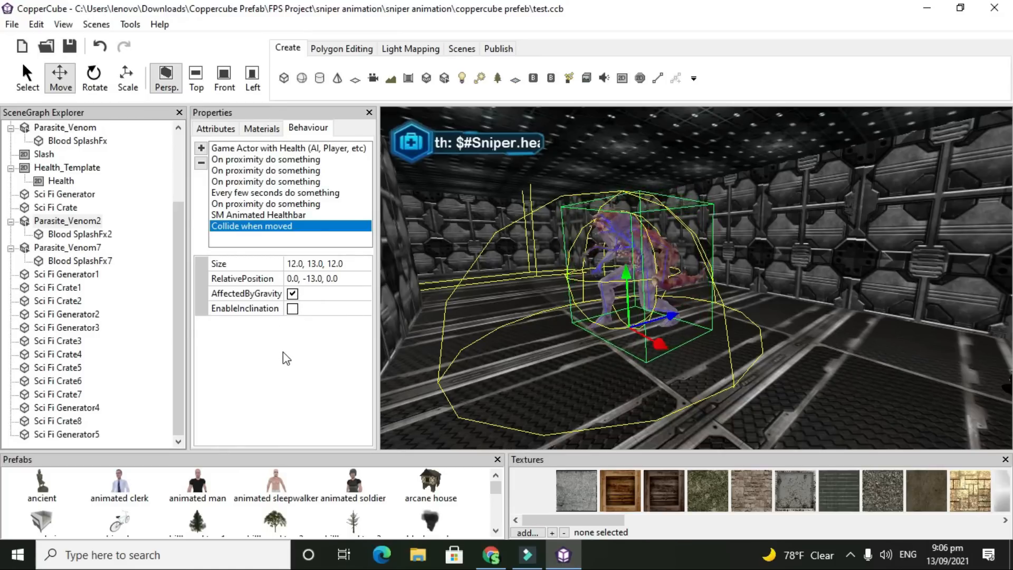
pyautogui.click(69, 46)
# Test the game as a Windows application (.exe)
pyautogui.click(12, 24)
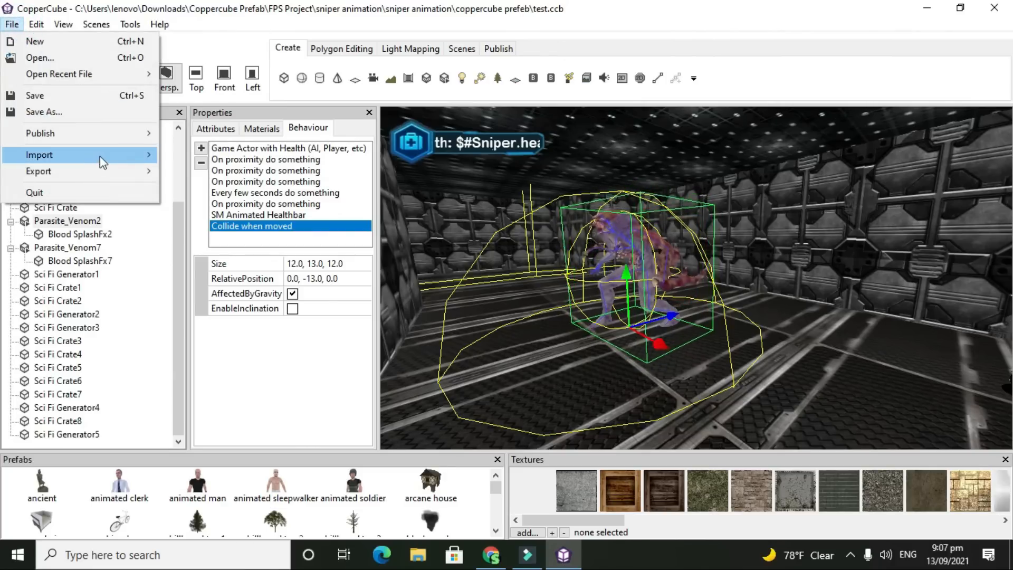
pyautogui.moveTo(120, 134)
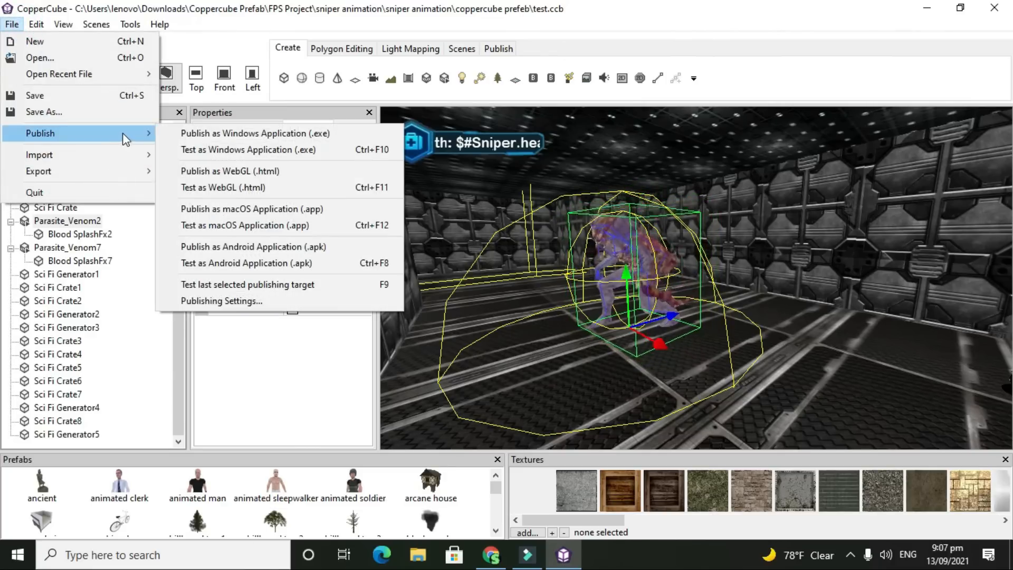
pyautogui.click(272, 155)
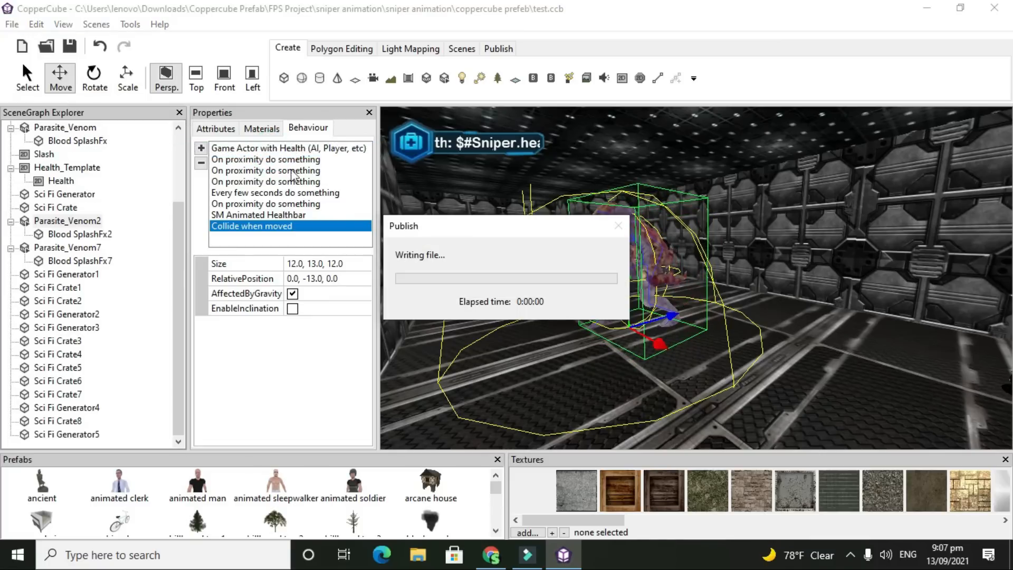